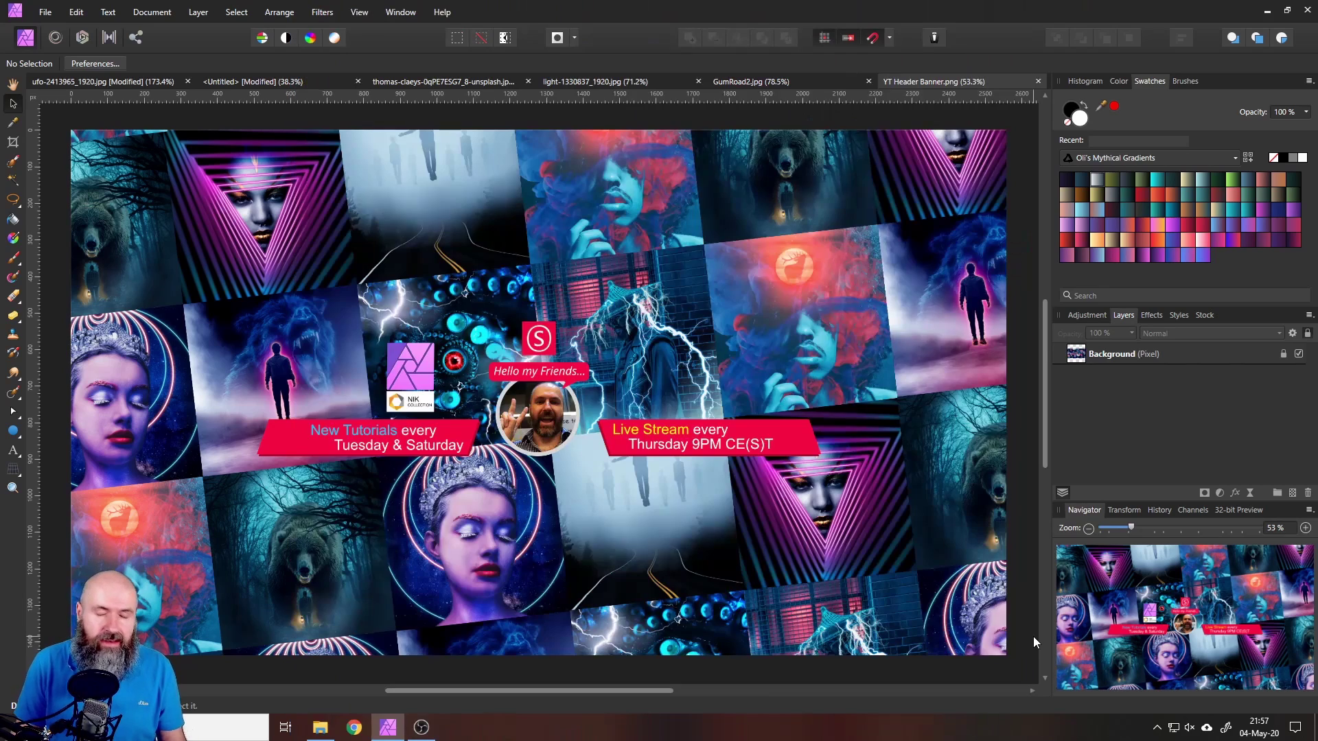
# Step: Create a new 2000 × 2000 px document from the INSTA 2000 preset
pyautogui.click(768, 81)
pyautogui.press('h')
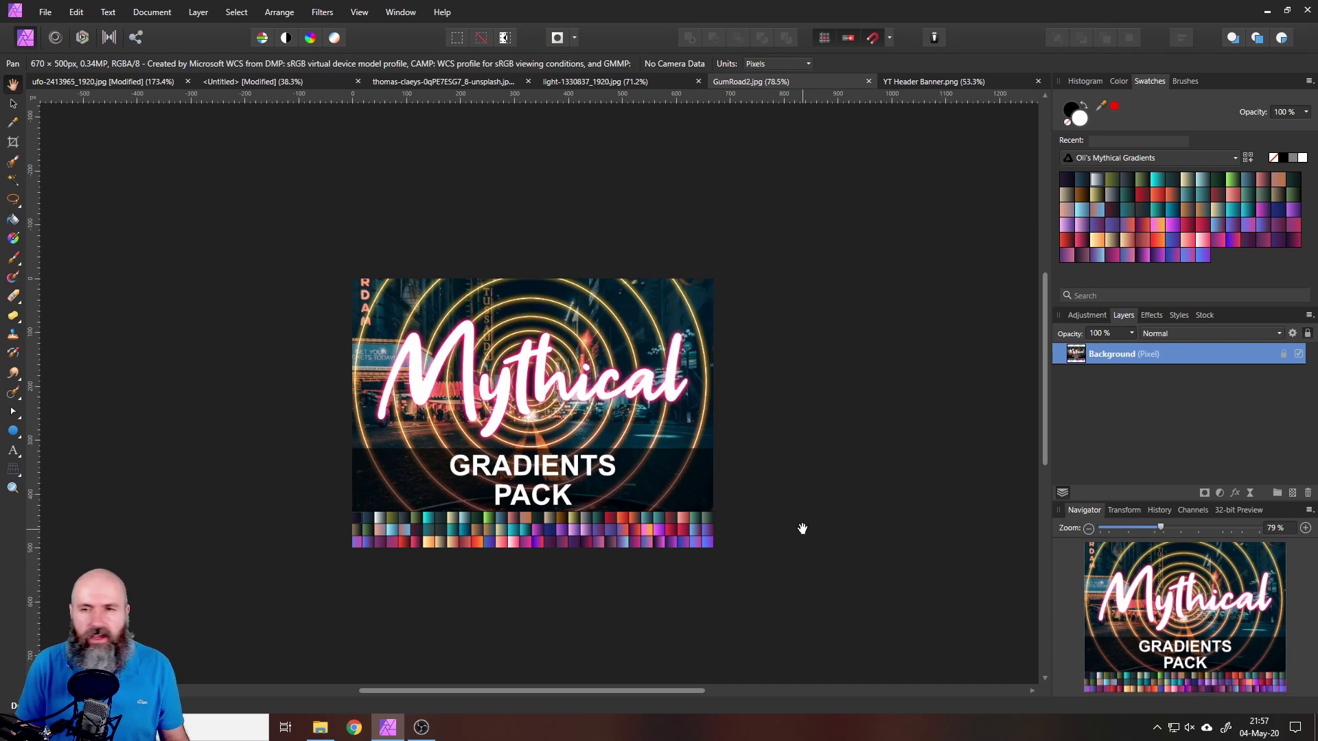
pyautogui.click(43, 15)
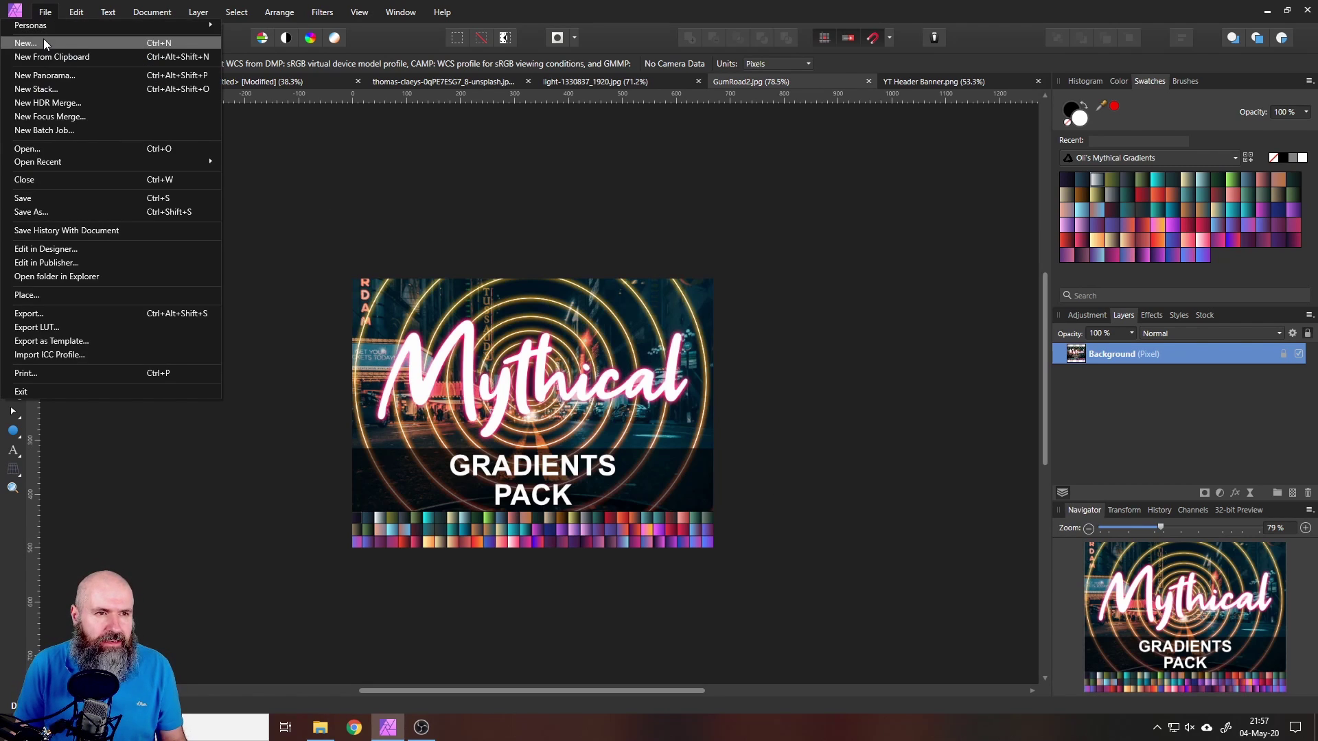
pyautogui.click(43, 39)
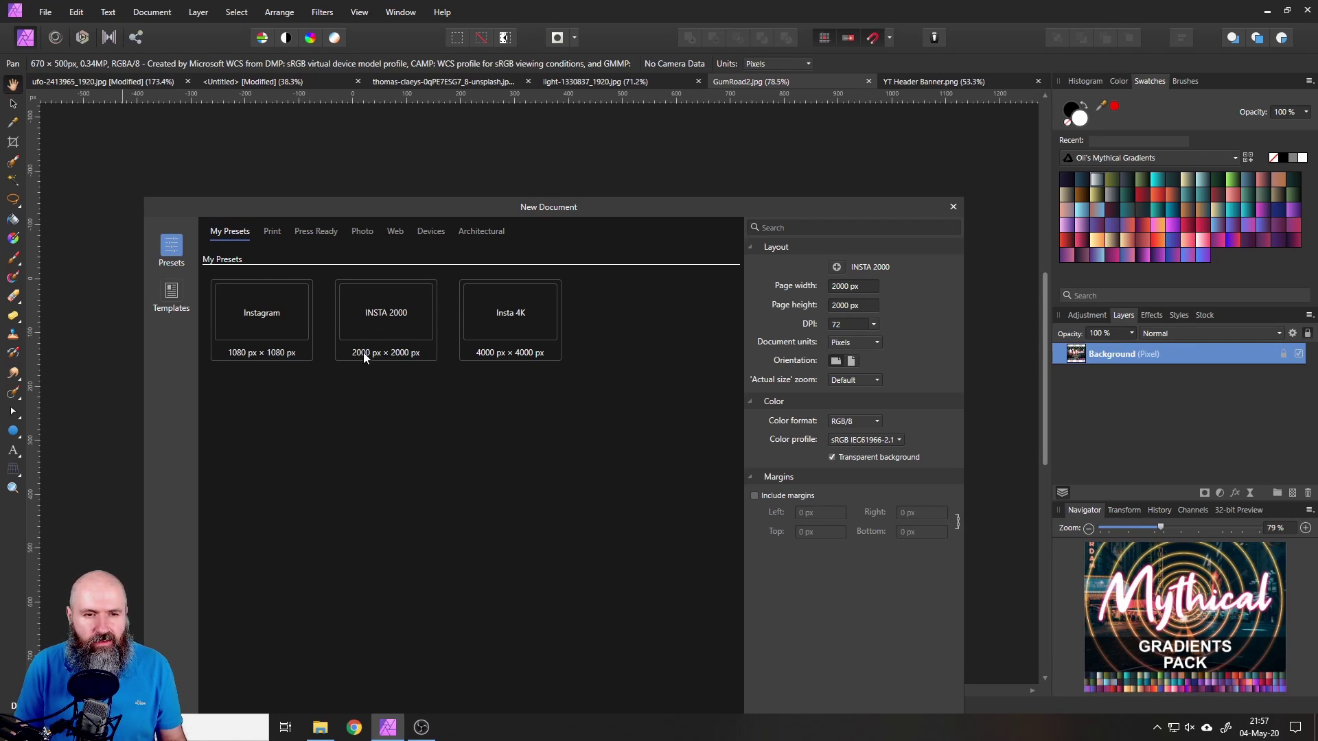
pyautogui.doubleClick(393, 333)
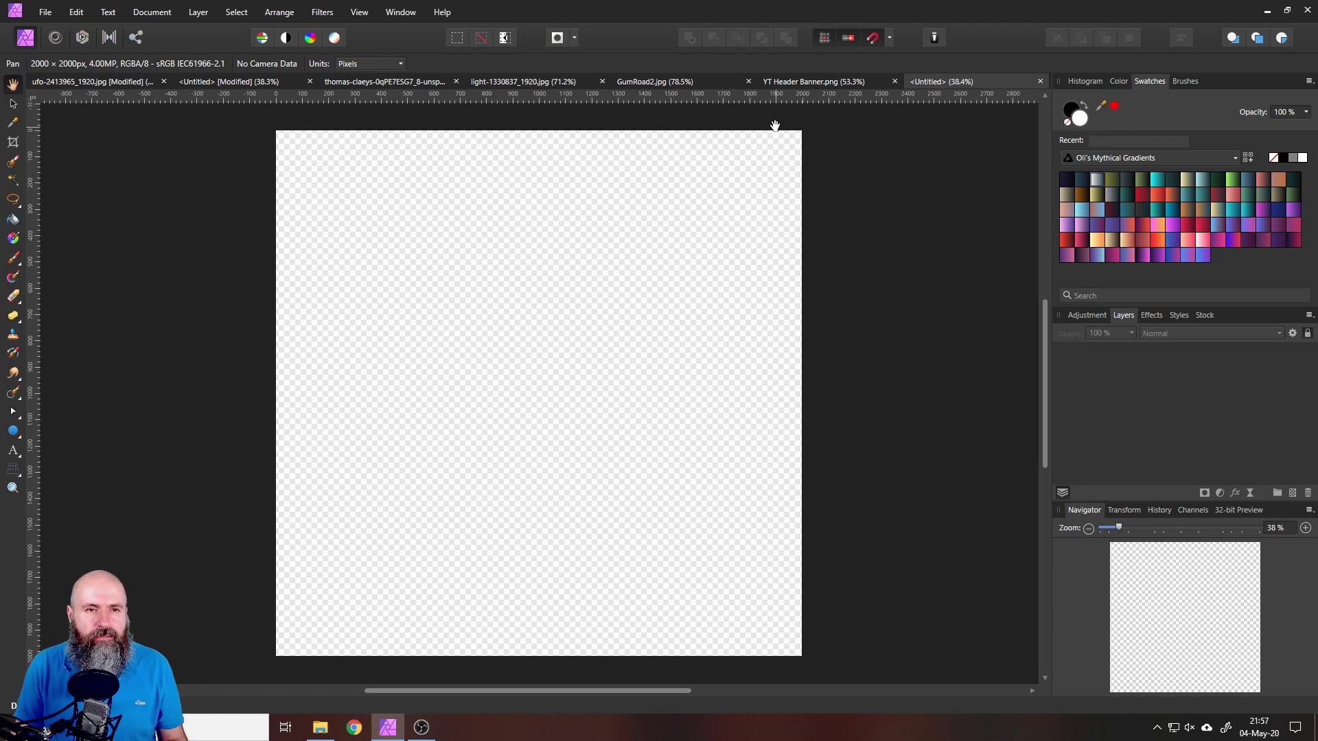
# Step: Copy the whole red mountain photo with the glowing ring and paste it into the new square document
pyautogui.click(394, 85)
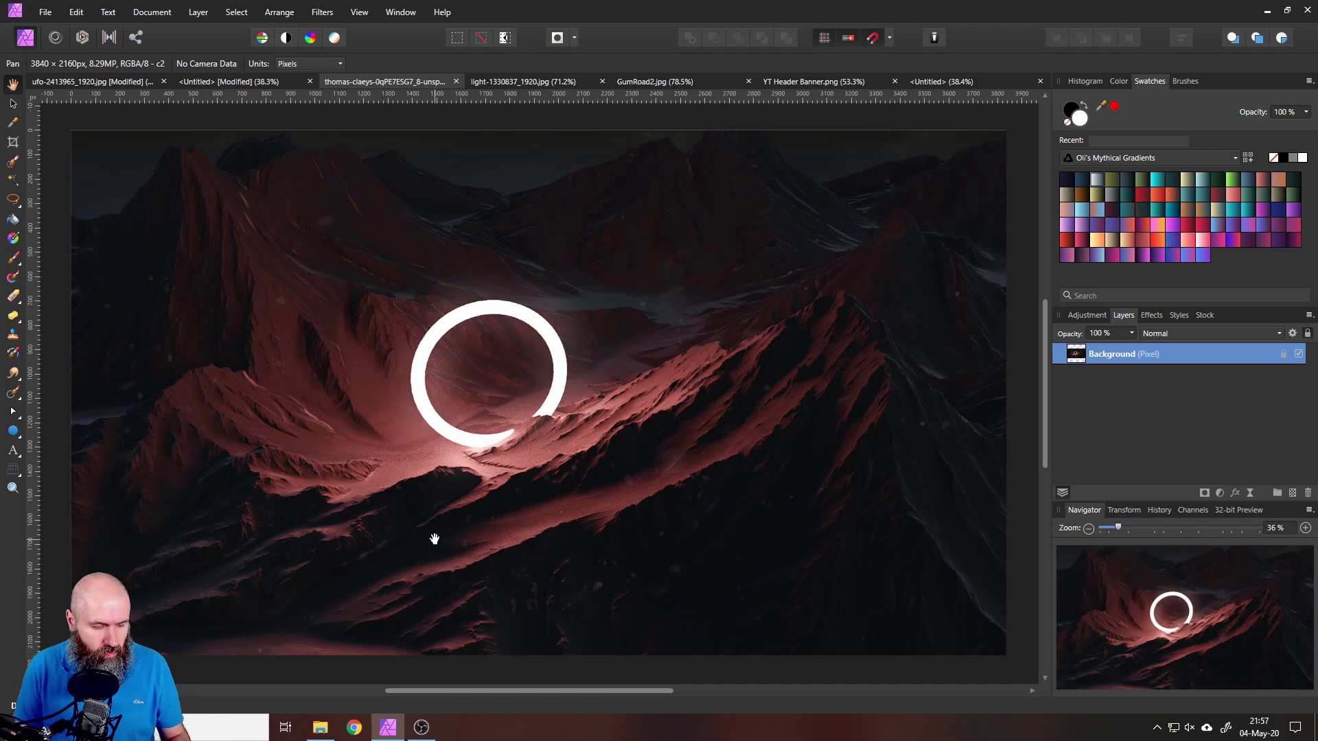
pyautogui.hotkey('ctrl', 'a')
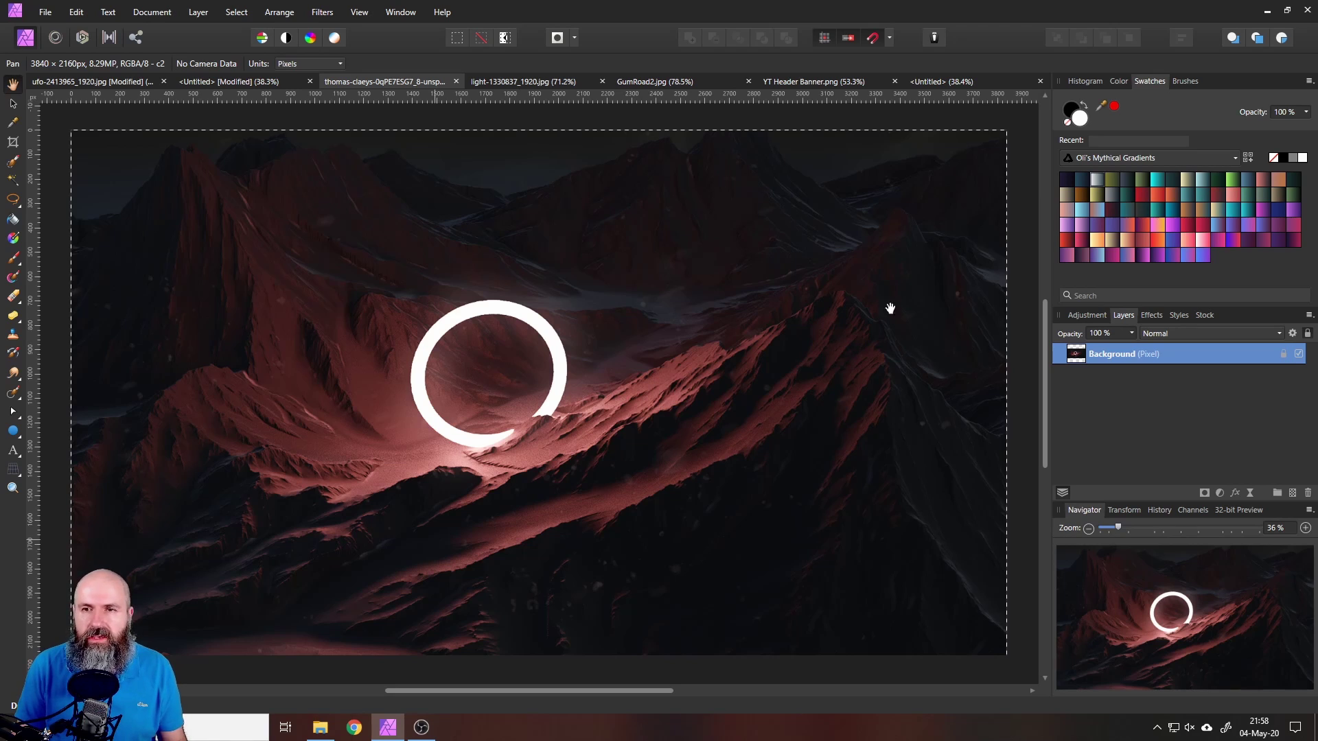
pyautogui.click(946, 83)
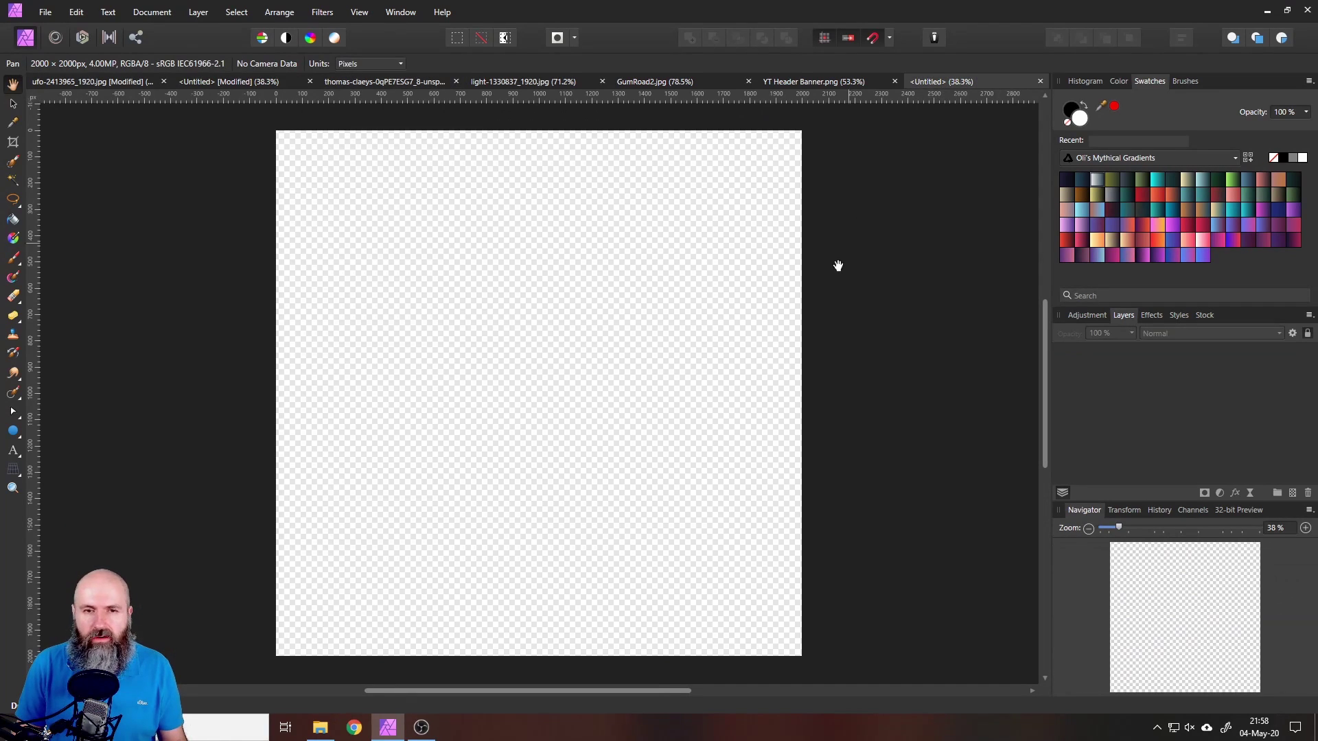
pyautogui.hotkey('ctrl', 'v')
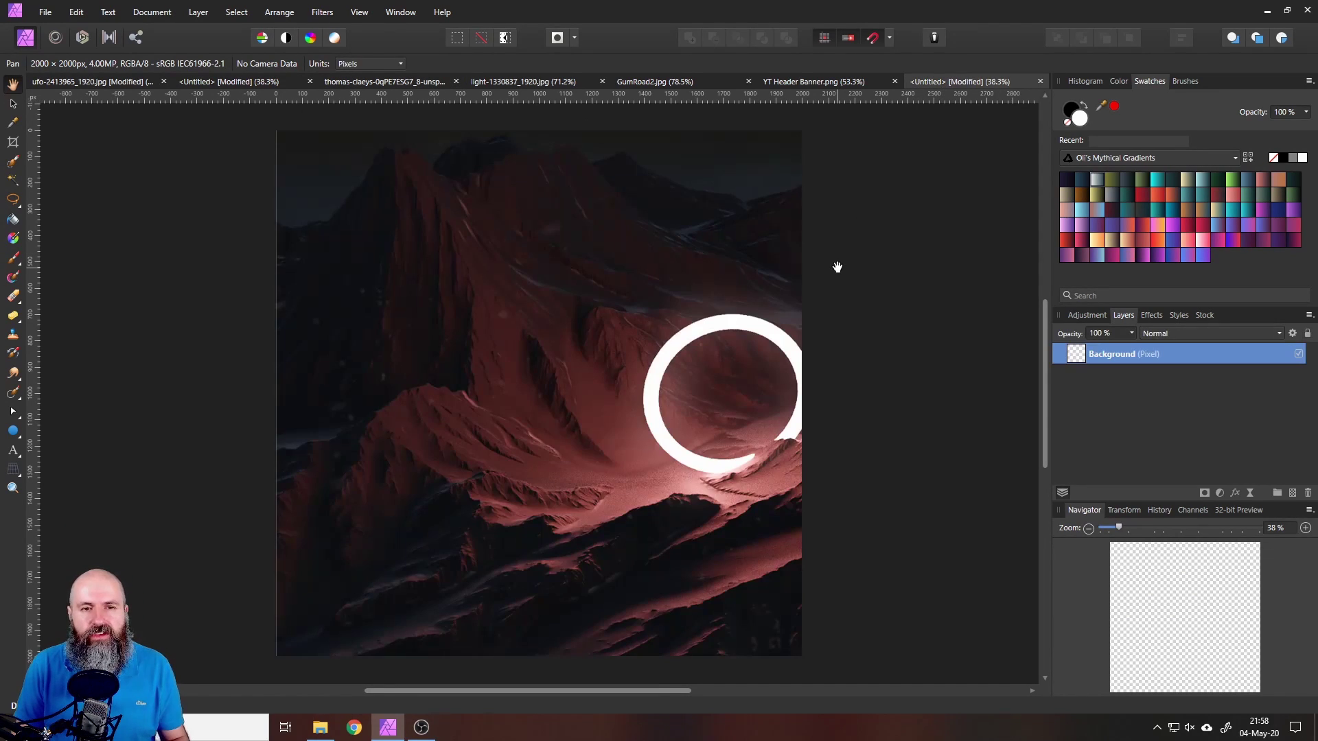
# Step: Move the pasted photo so the glowing ring sits horizontally centred on the canvas, and rasterize and trim the layer
pyautogui.click(13, 103)
pyautogui.moveTo(718, 385); pyautogui.dragTo(531, 386)
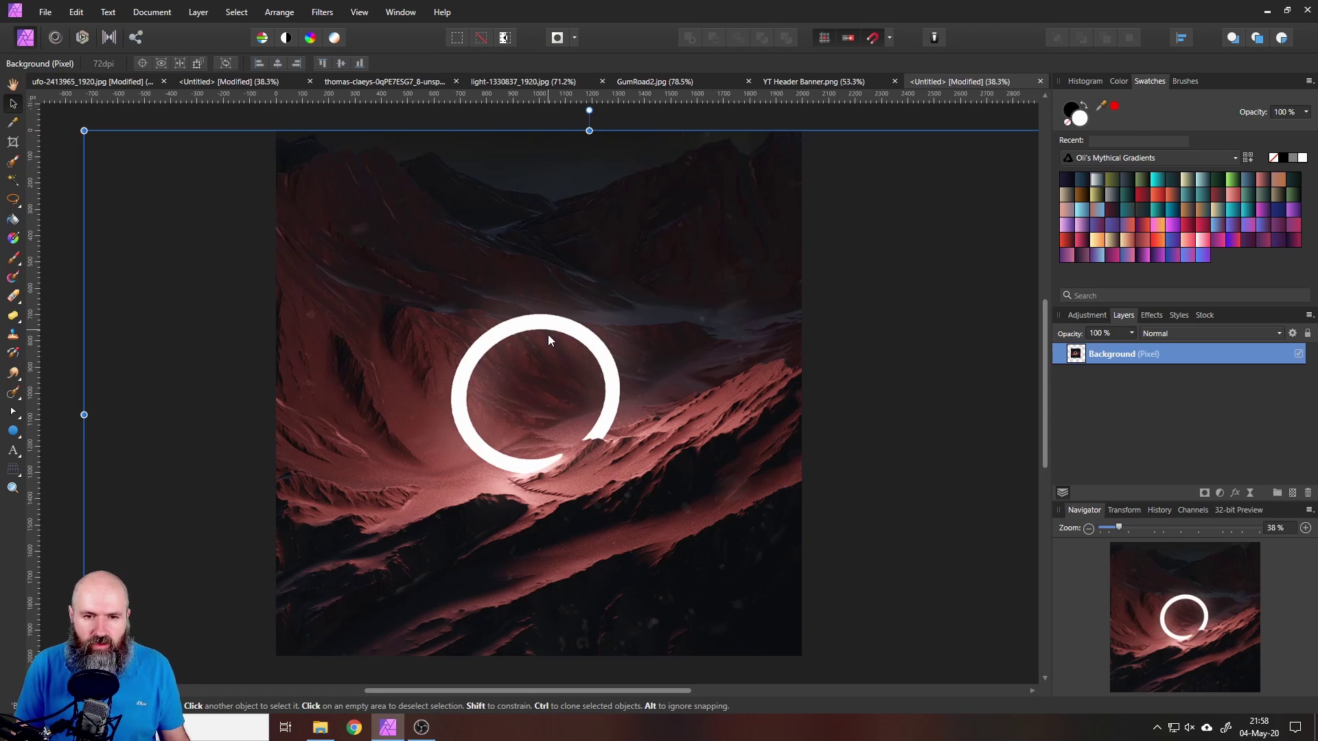
pyautogui.rightClick(1079, 361)
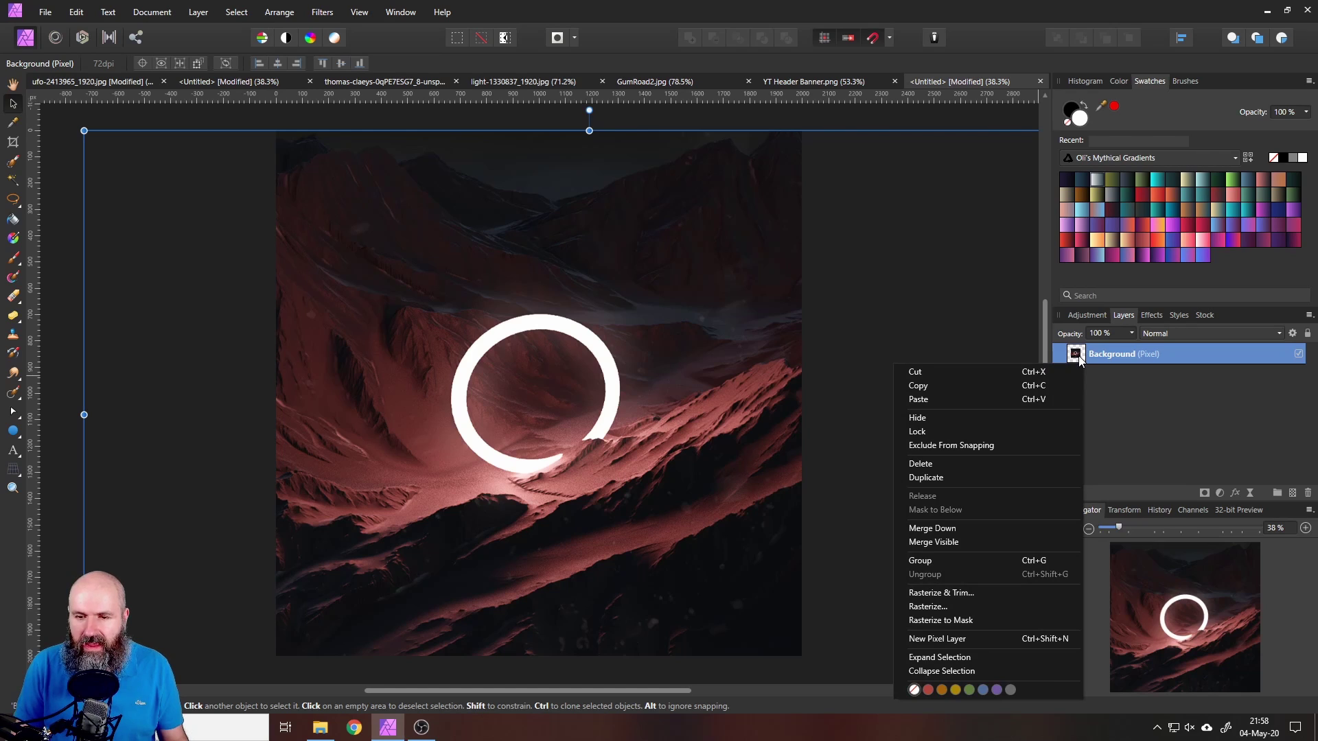
pyautogui.click(966, 592)
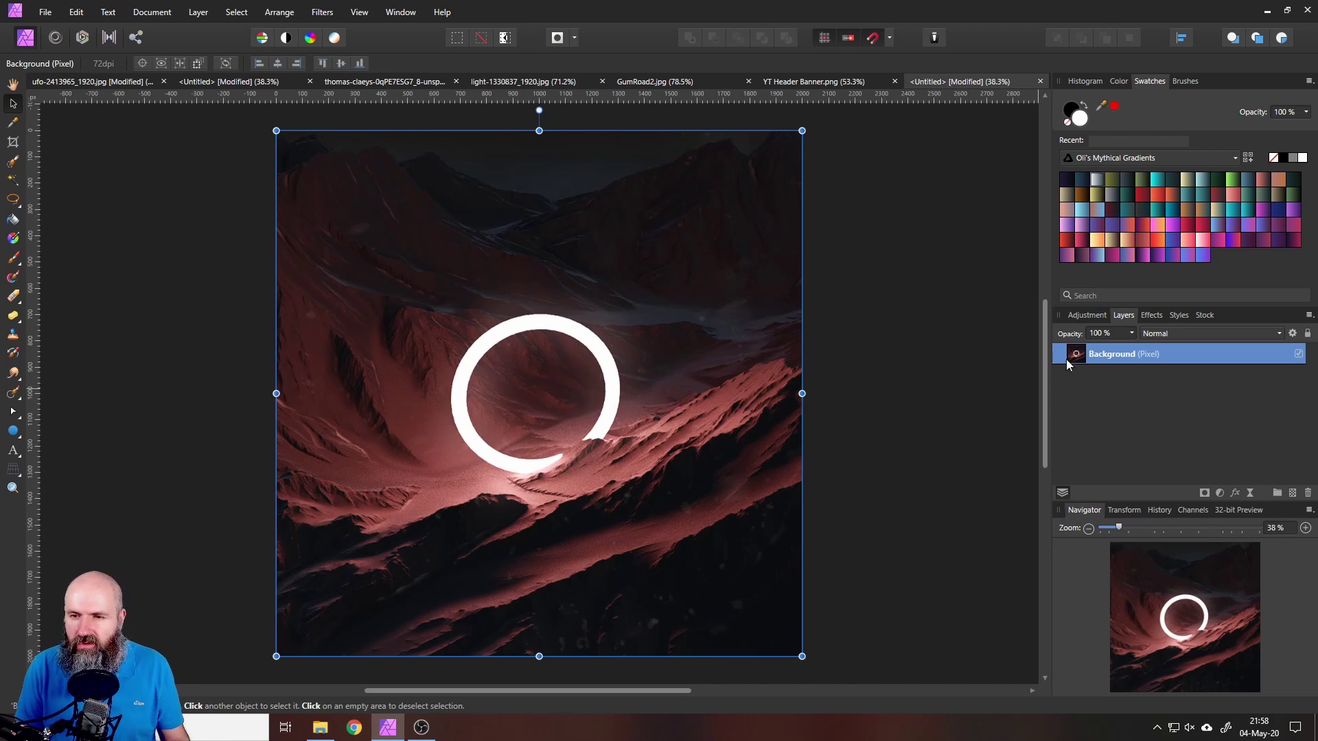
# Step: Inpaint over the glowing white ring, including its leftover thin edge, with a 100 px brush to remove it from the mountain photo
pyautogui.click(12, 489)
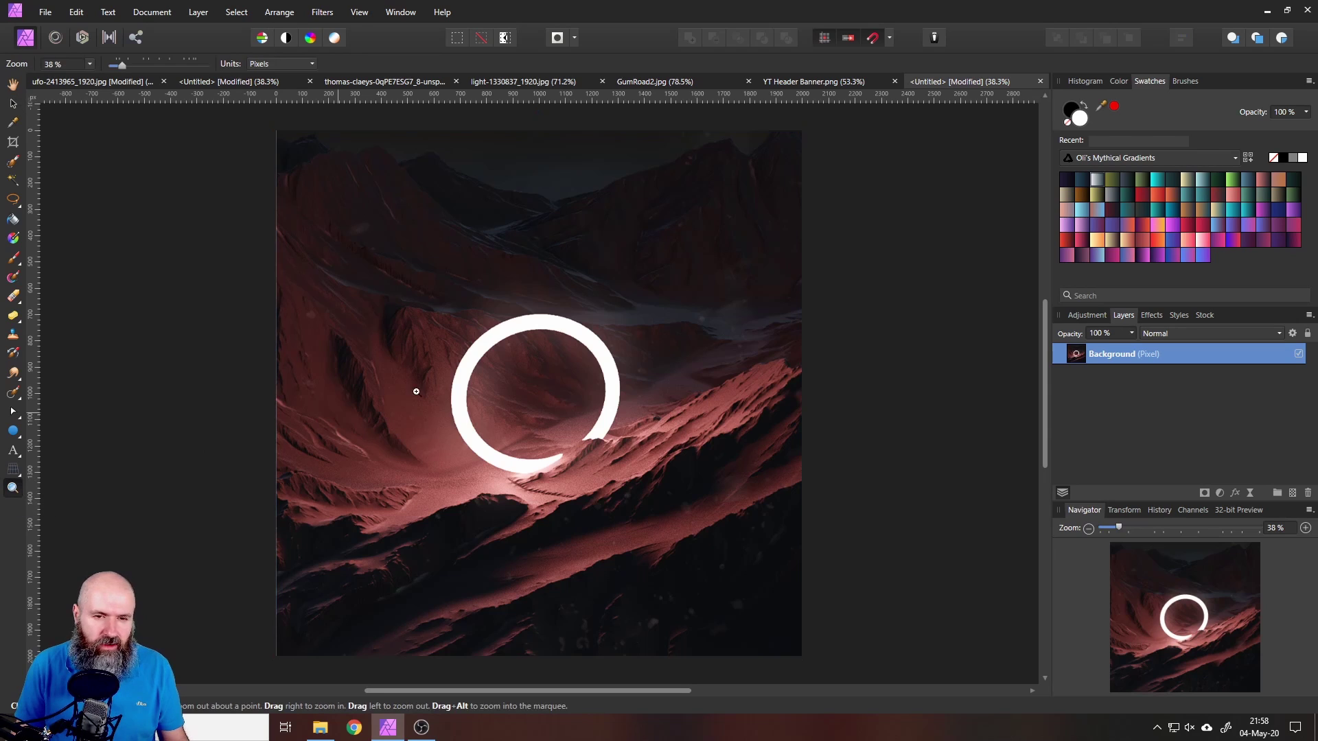
pyautogui.click(508, 380)
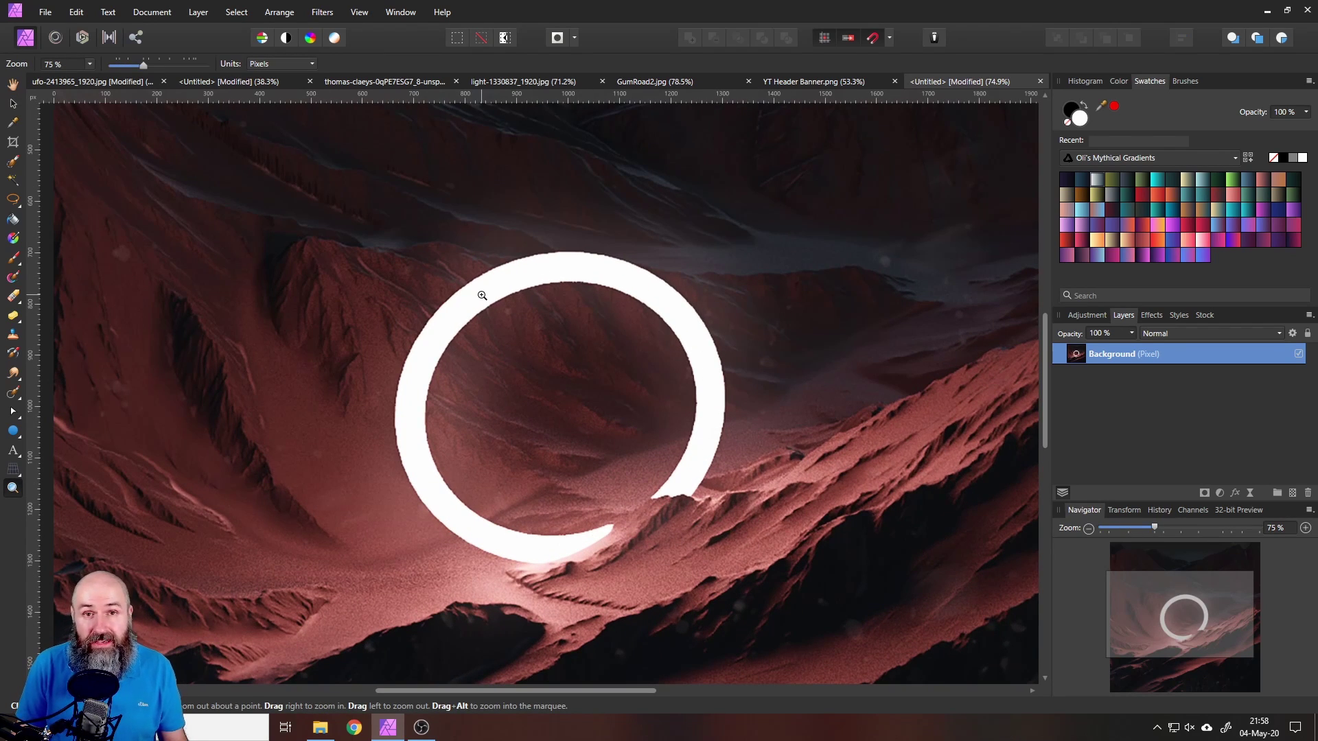
pyautogui.click(13, 394)
pyautogui.moveTo(611, 529)
pyautogui.mouseDown()
pyautogui.moveTo(537, 539)
pyautogui.moveTo(464, 511)
pyautogui.moveTo(429, 414)
pyautogui.moveTo(446, 338)
pyautogui.moveTo(479, 304)
pyautogui.moveTo(531, 287)
pyautogui.moveTo(644, 295)
pyautogui.moveTo(690, 332)
pyautogui.moveTo(704, 377)
pyautogui.moveTo(694, 453)
pyautogui.moveTo(659, 494)
pyautogui.moveTo(692, 482)
pyautogui.moveTo(705, 454)
pyautogui.moveTo(708, 376)
pyautogui.moveTo(663, 289)
pyautogui.moveTo(592, 265)
pyautogui.moveTo(502, 269)
pyautogui.moveTo(420, 348)
pyautogui.moveTo(404, 421)
pyautogui.moveTo(427, 484)
pyautogui.moveTo(480, 524)
pyautogui.moveTo(477, 535)
pyautogui.moveTo(445, 510)
pyautogui.moveTo(514, 544)
pyautogui.moveTo(572, 547)
pyautogui.moveTo(593, 533)
pyautogui.moveTo(501, 532)
pyautogui.mouseUp()
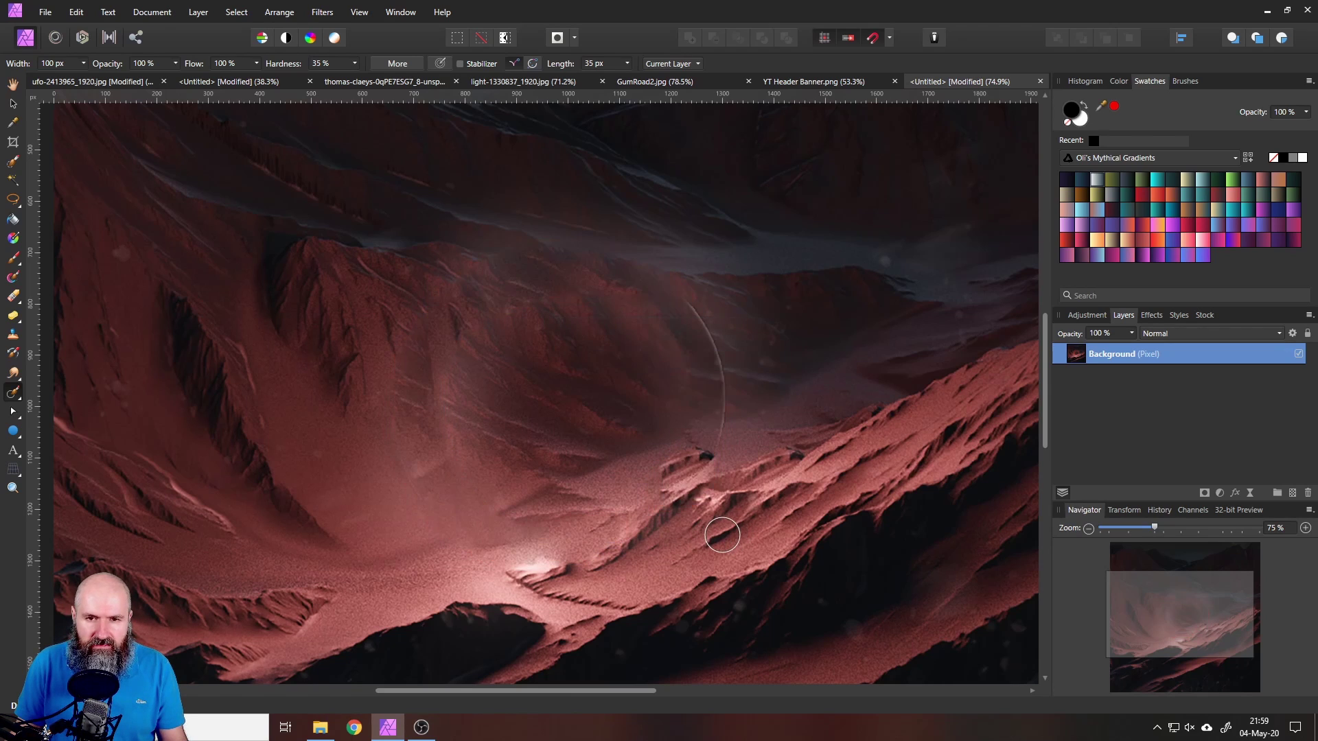
pyautogui.moveTo(681, 296)
pyautogui.mouseDown()
pyautogui.moveTo(723, 365)
pyautogui.moveTo(707, 474)
pyautogui.mouseUp()
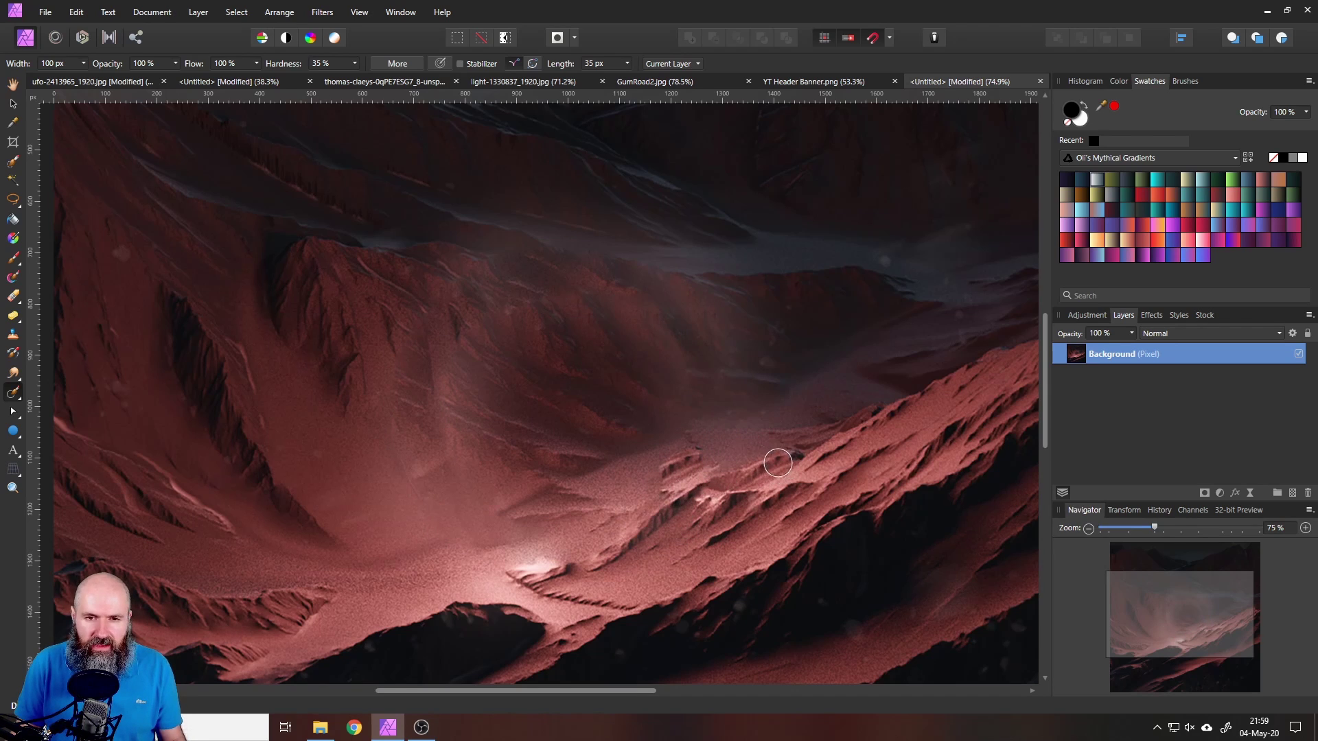
pyautogui.scroll(-5, 780, 466)
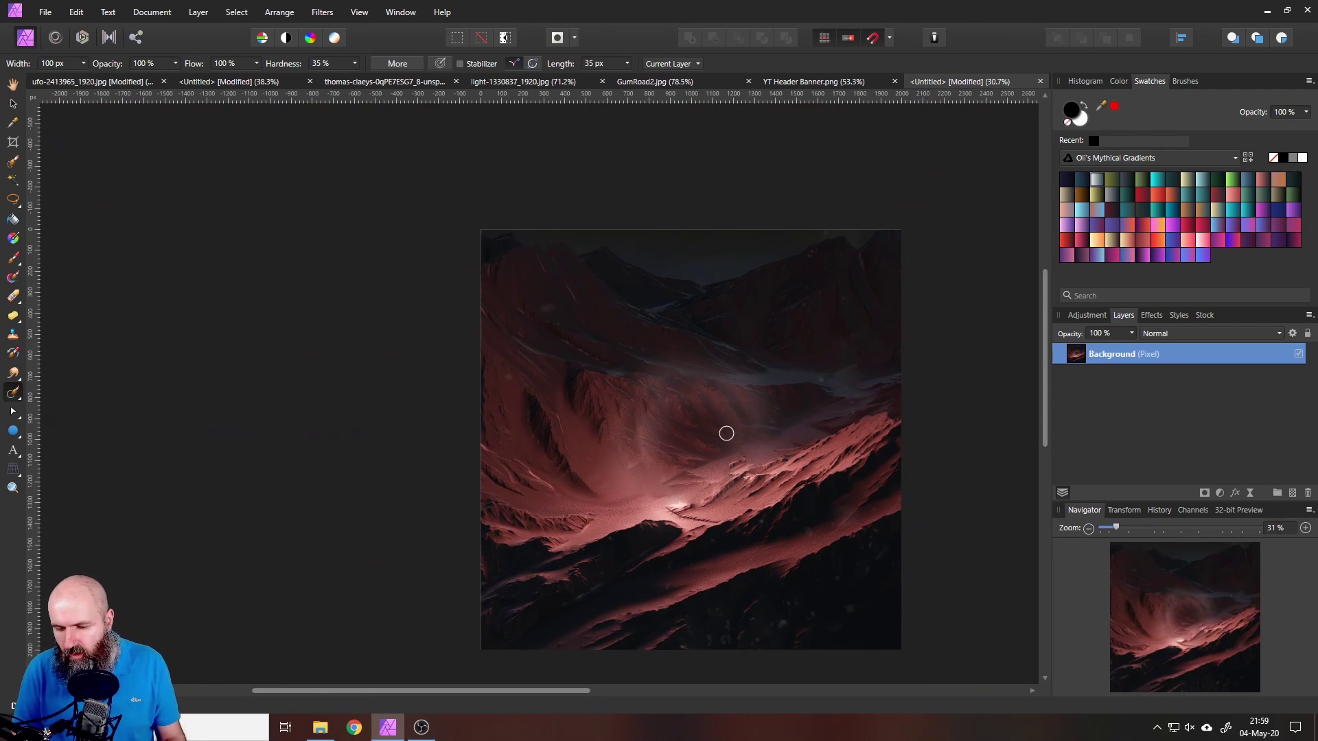
pyautogui.scroll(1, 727, 432)
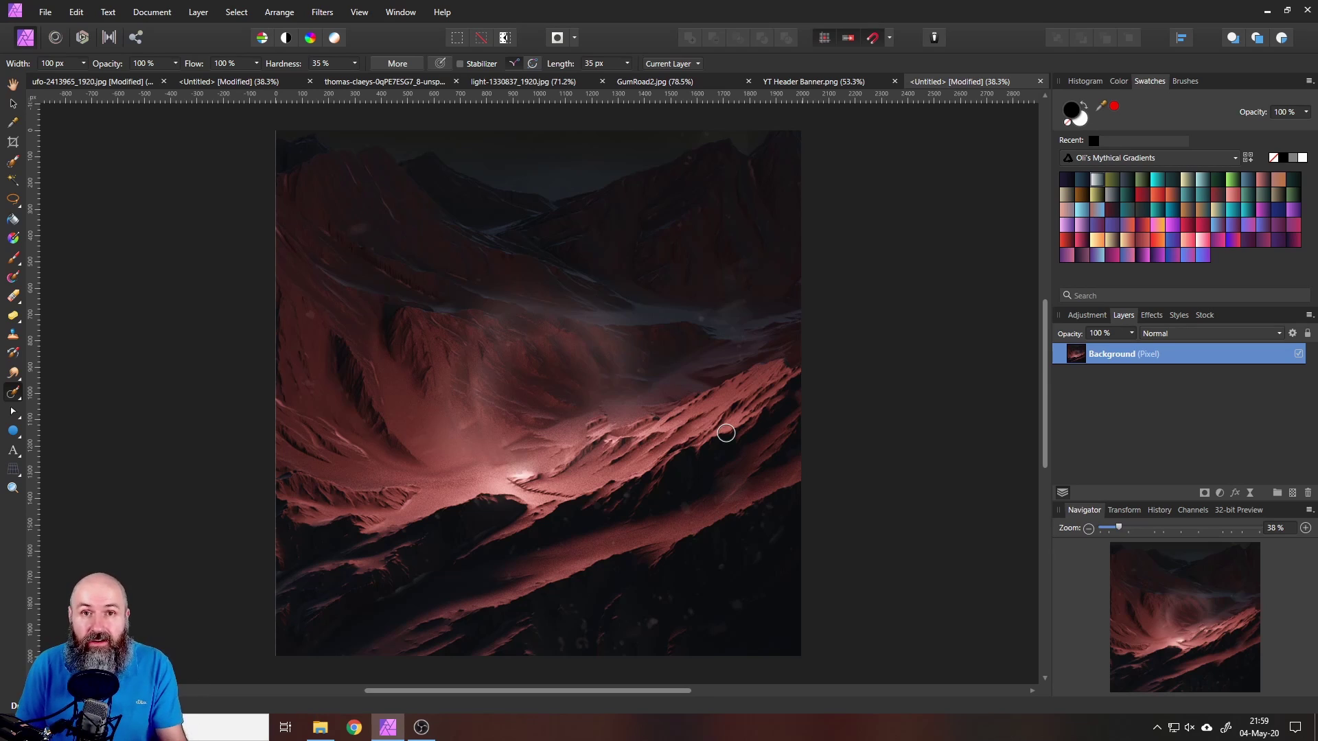
# Step: Draw a tall white rectangle about 400 × 1140 px standing on the bright spot and centre it horizontally on the canvas
pyautogui.click(11, 432)
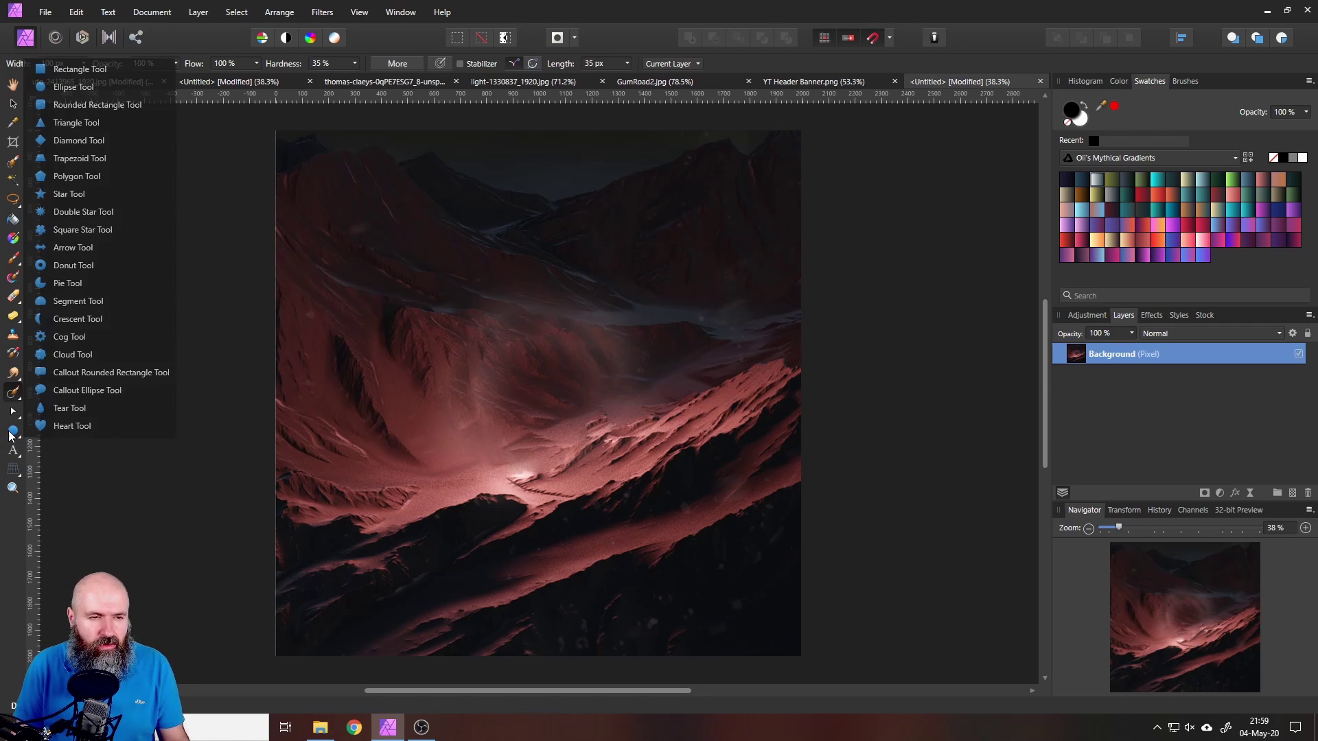
pyautogui.click(78, 69)
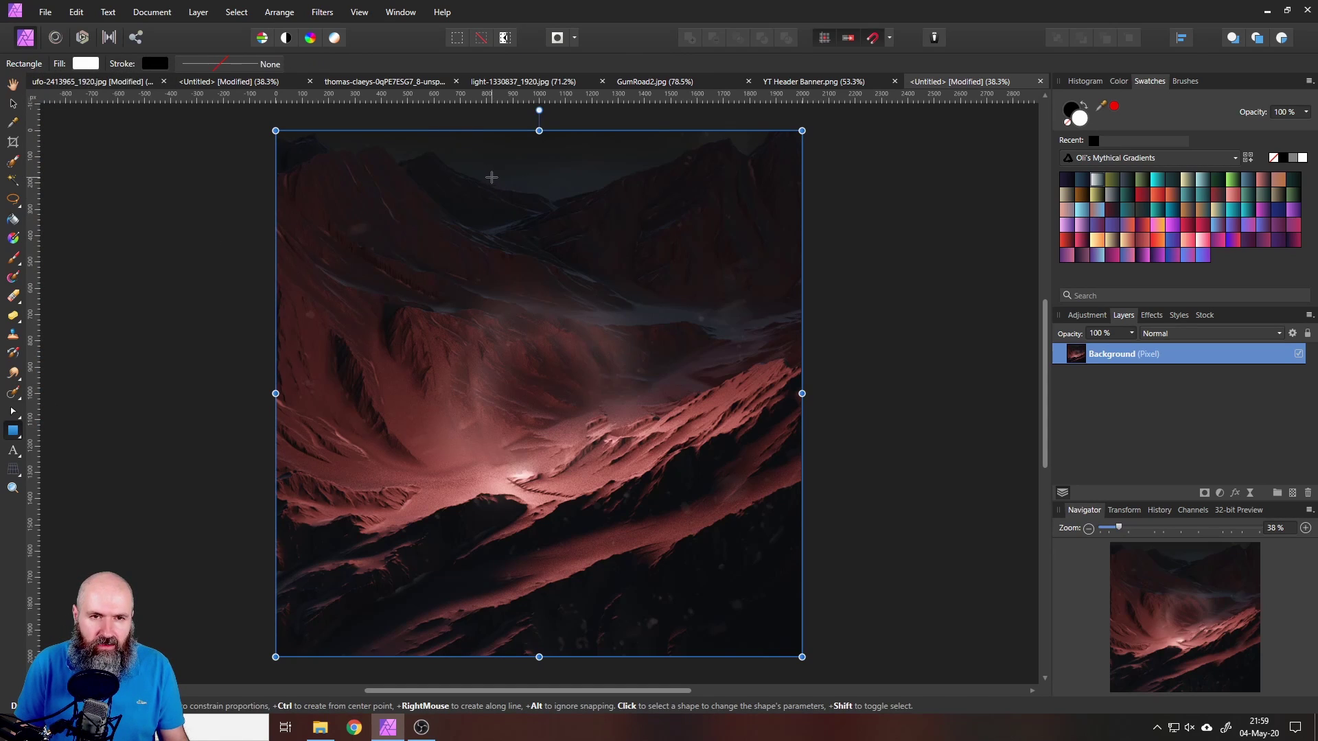
pyautogui.moveTo(488, 179); pyautogui.dragTo(592, 477)
pyautogui.press('v')
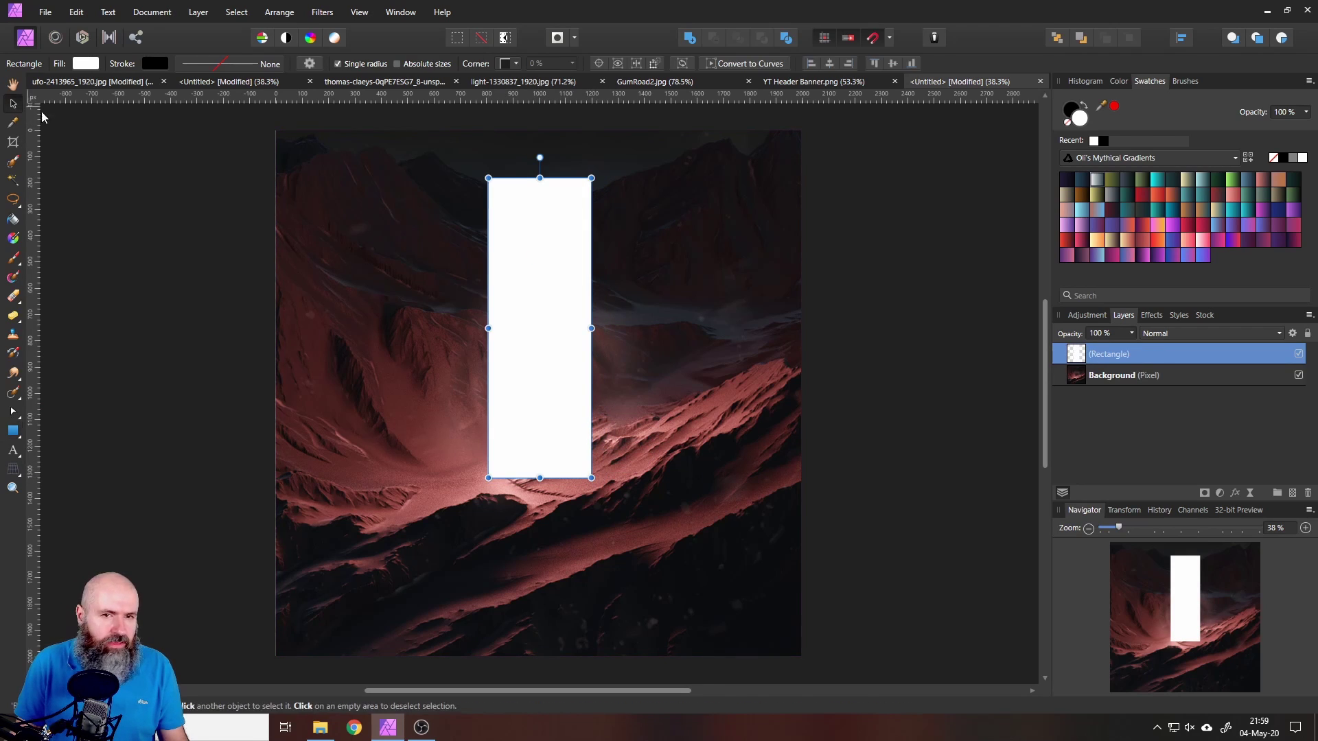
pyautogui.click(649, 361)
pyautogui.click(560, 400)
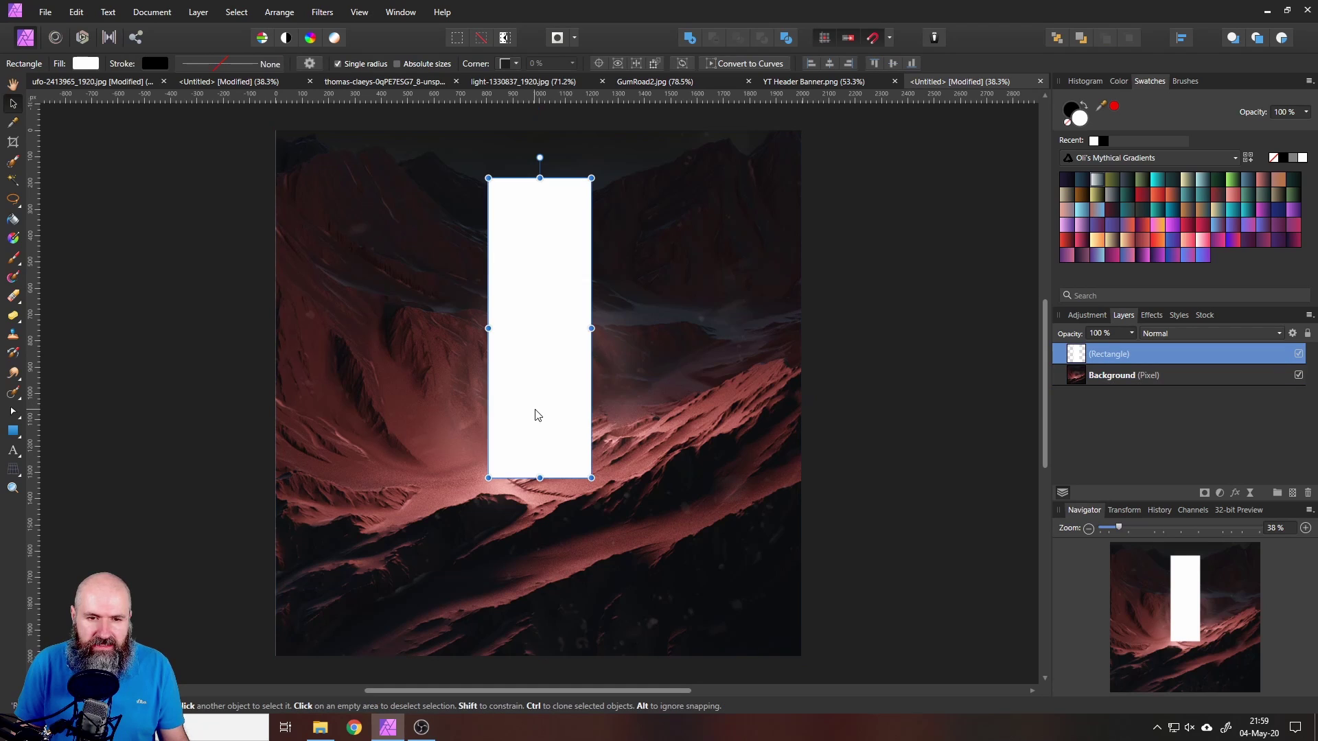
pyautogui.moveTo(535, 415); pyautogui.dragTo(532, 416)
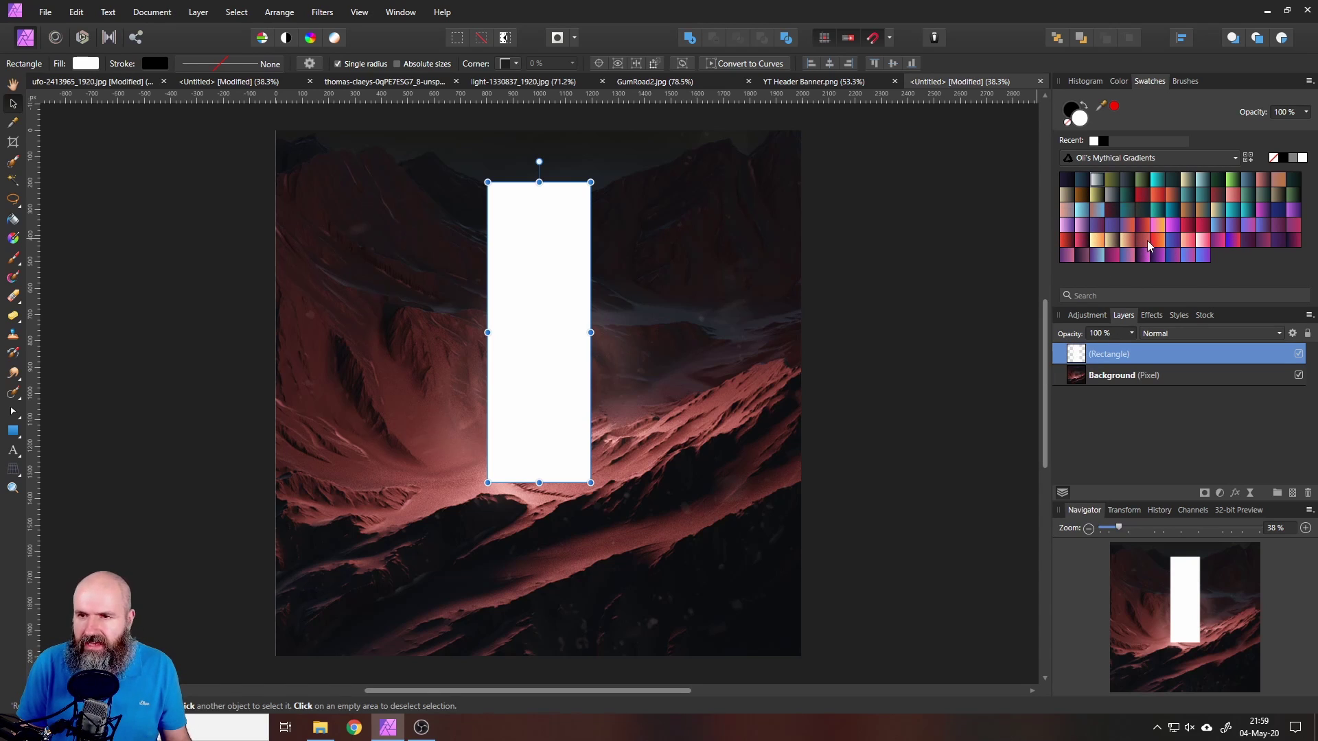
# Step: Try out various swatches from Oli's Mythical Gradients as the rectangle's fill
pyautogui.click(1127, 208)
pyautogui.click(1159, 226)
pyautogui.click(1153, 258)
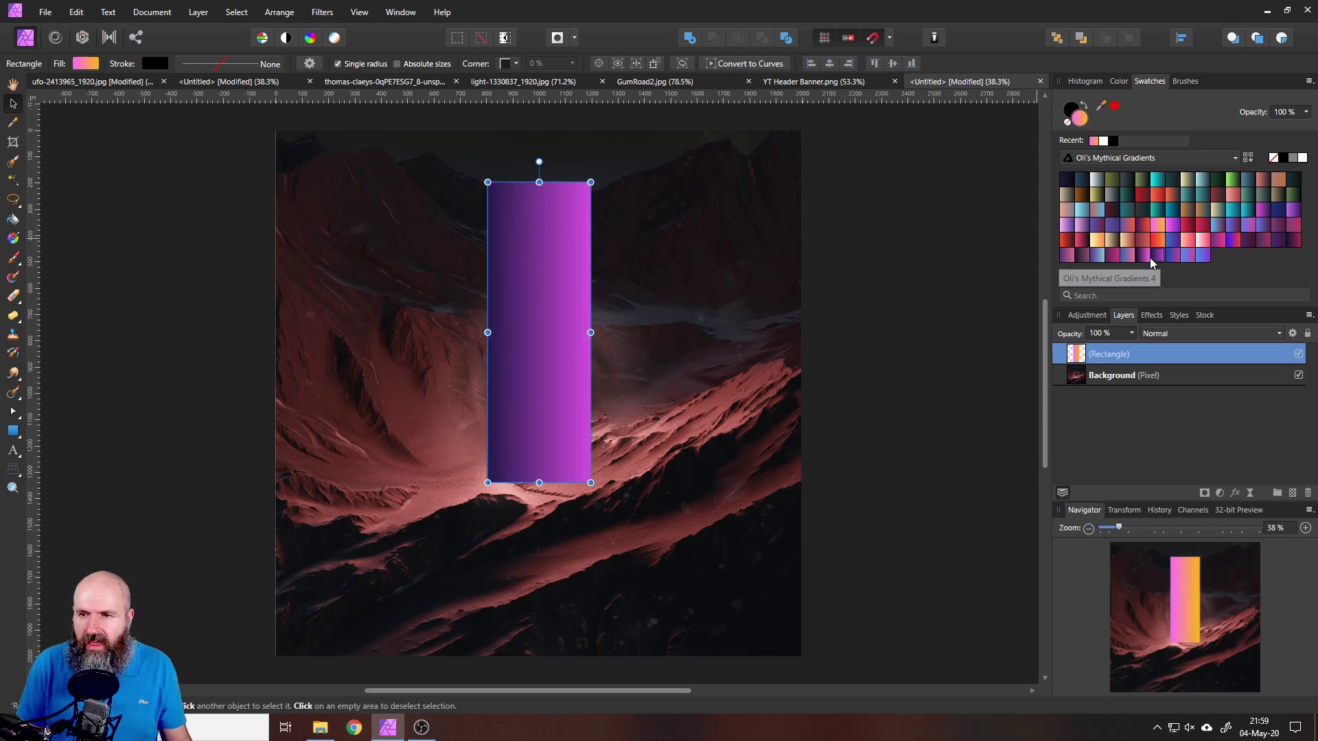
pyautogui.click(1136, 257)
pyautogui.click(1068, 241)
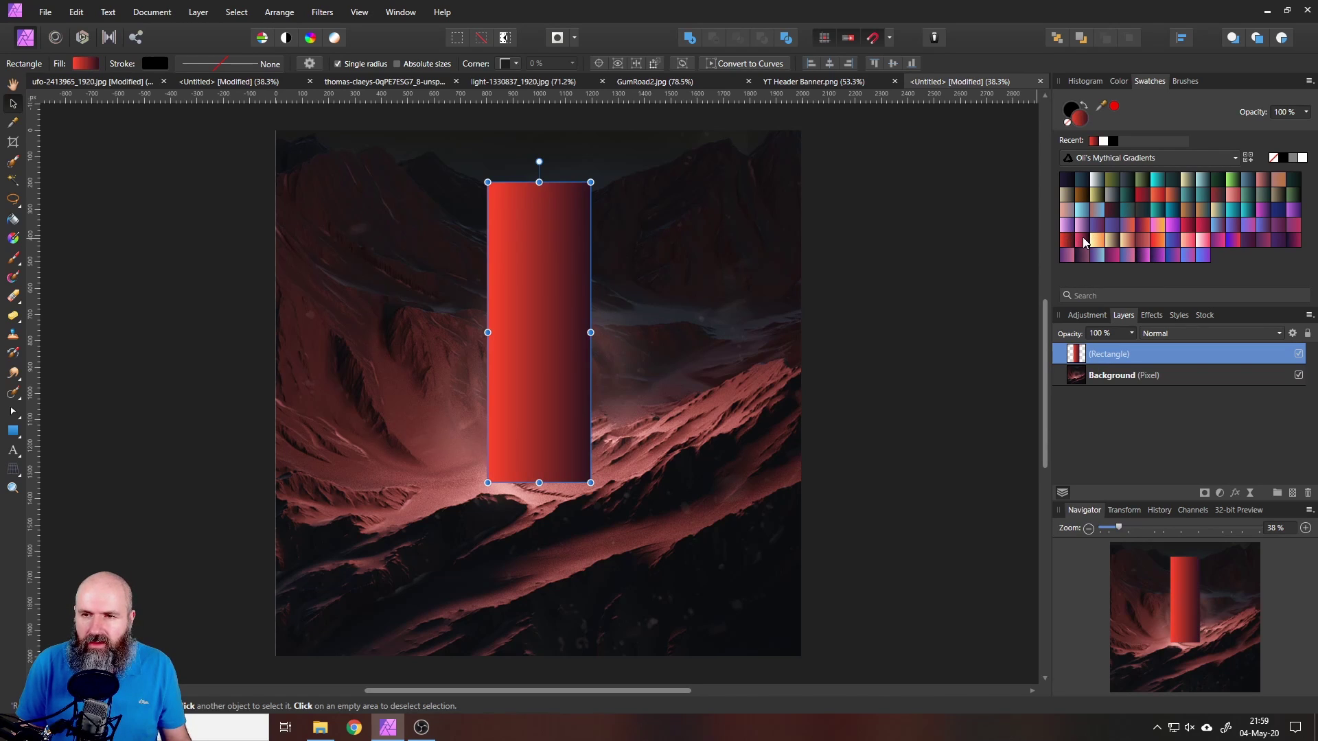
pyautogui.click(1082, 240)
pyautogui.click(1079, 225)
pyautogui.click(1097, 225)
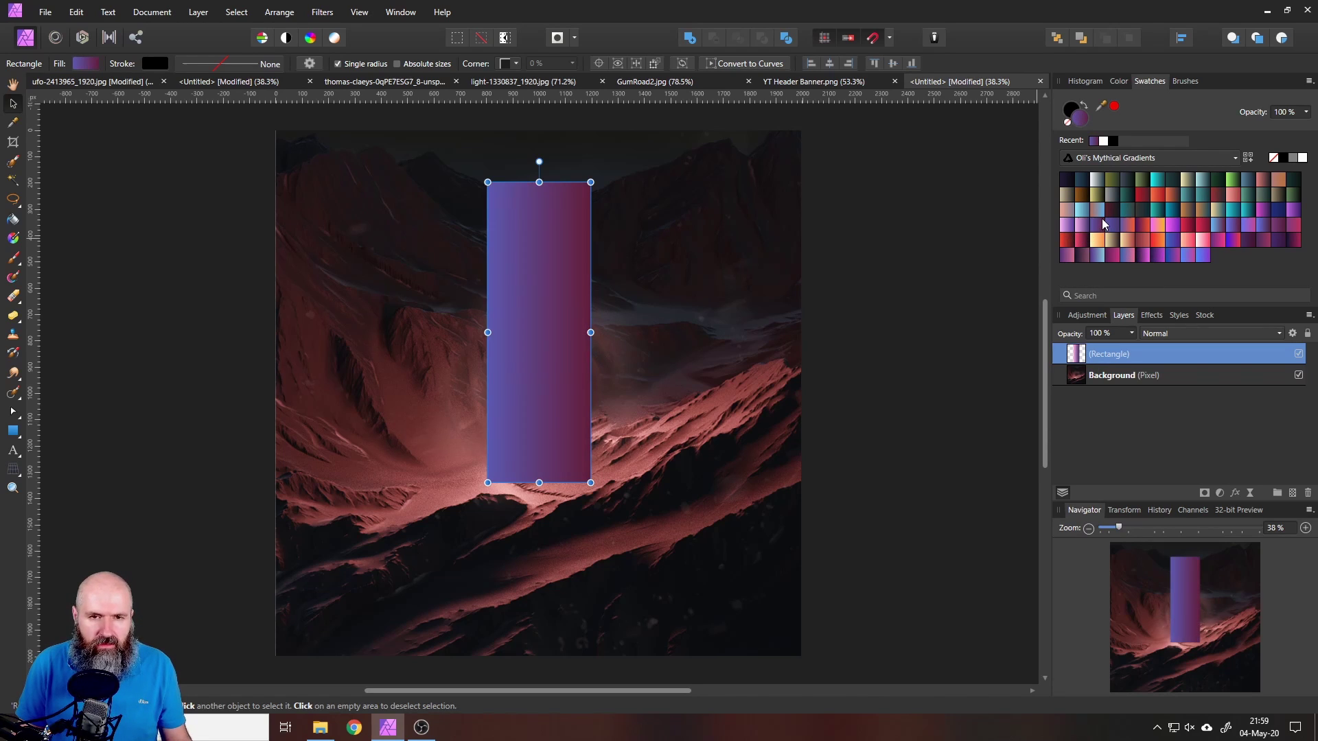
pyautogui.click(1201, 226)
pyautogui.click(1204, 240)
pyautogui.click(1217, 242)
pyautogui.click(1217, 225)
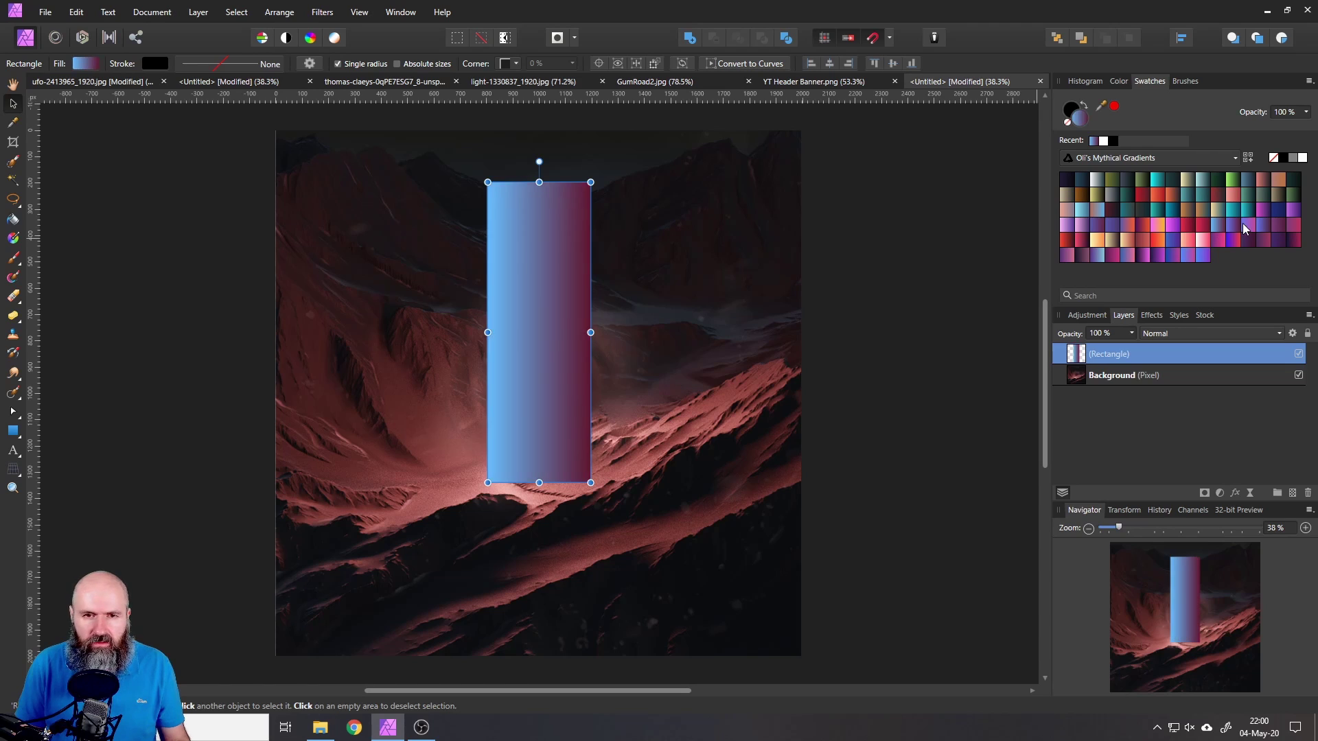
# Step: Fill the rectangle with a blue-to-pink gradient and run it vertically from near its upper edge to below its base
pyautogui.click(1232, 240)
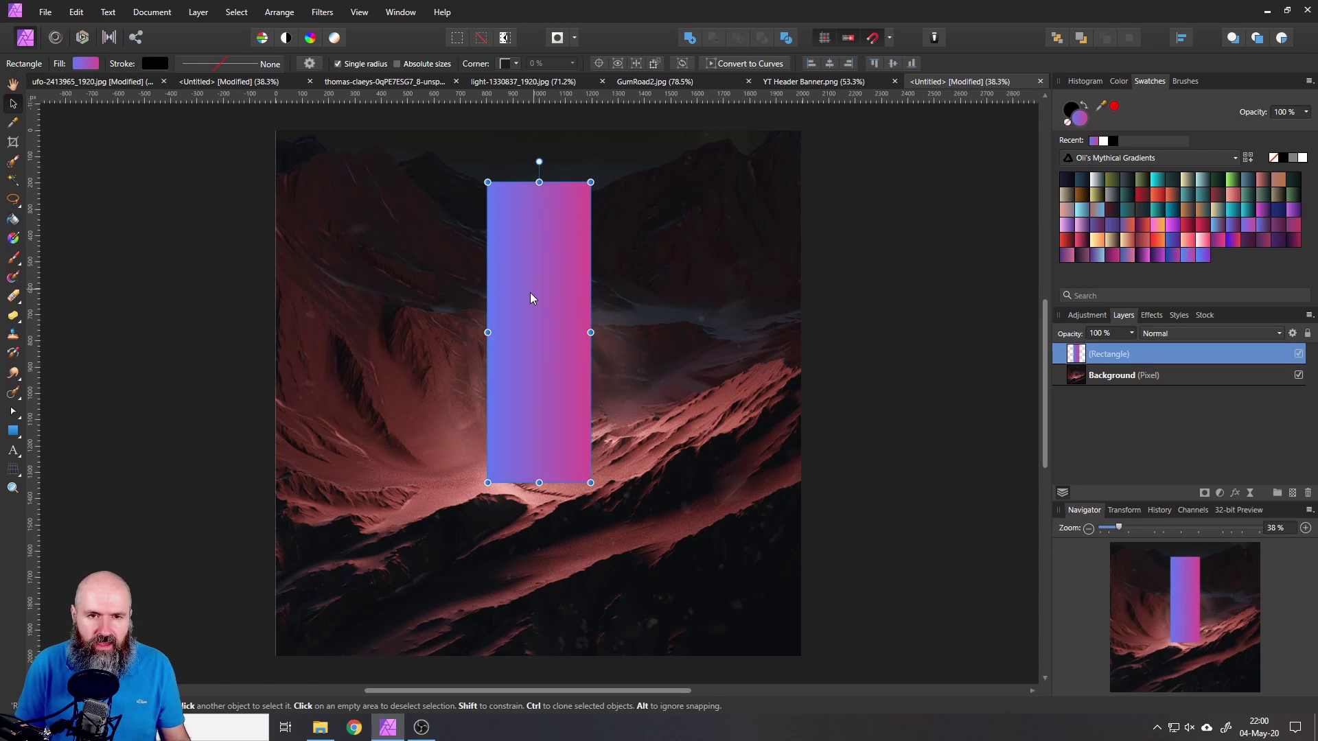
pyautogui.click(14, 239)
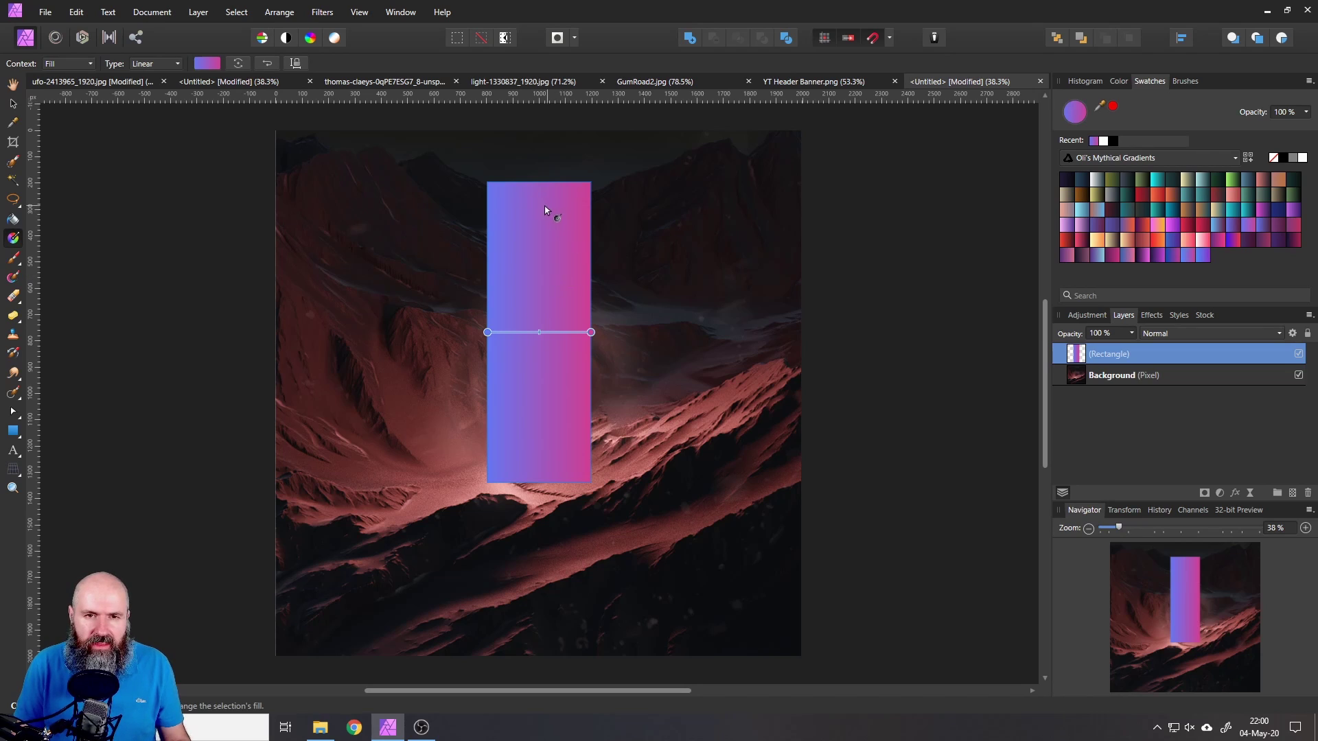
pyautogui.moveTo(539, 205); pyautogui.dragTo(539, 565)
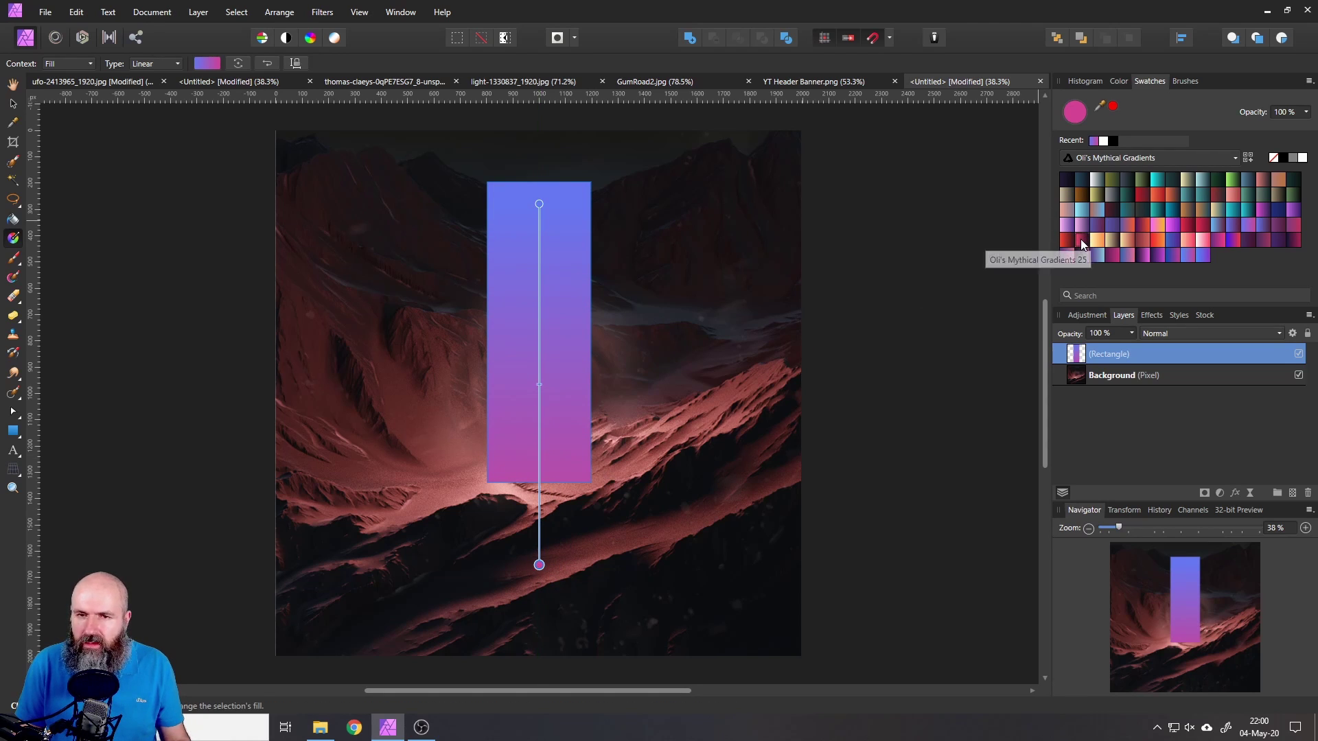
# Step: Compare other swatches on the rectangle's vertical gradient and settle on the pink-to-dark Oli's Mythical Gradients 25
pyautogui.click(1081, 241)
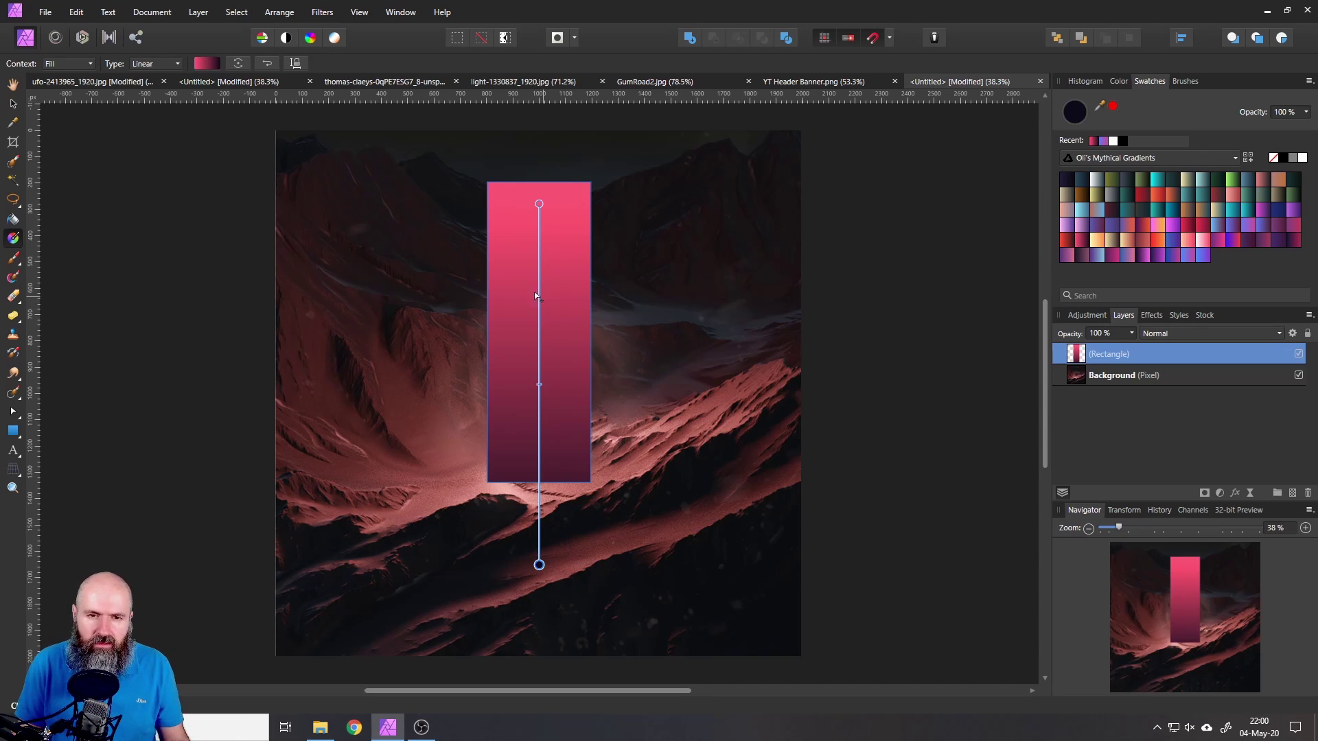
pyautogui.click(1222, 240)
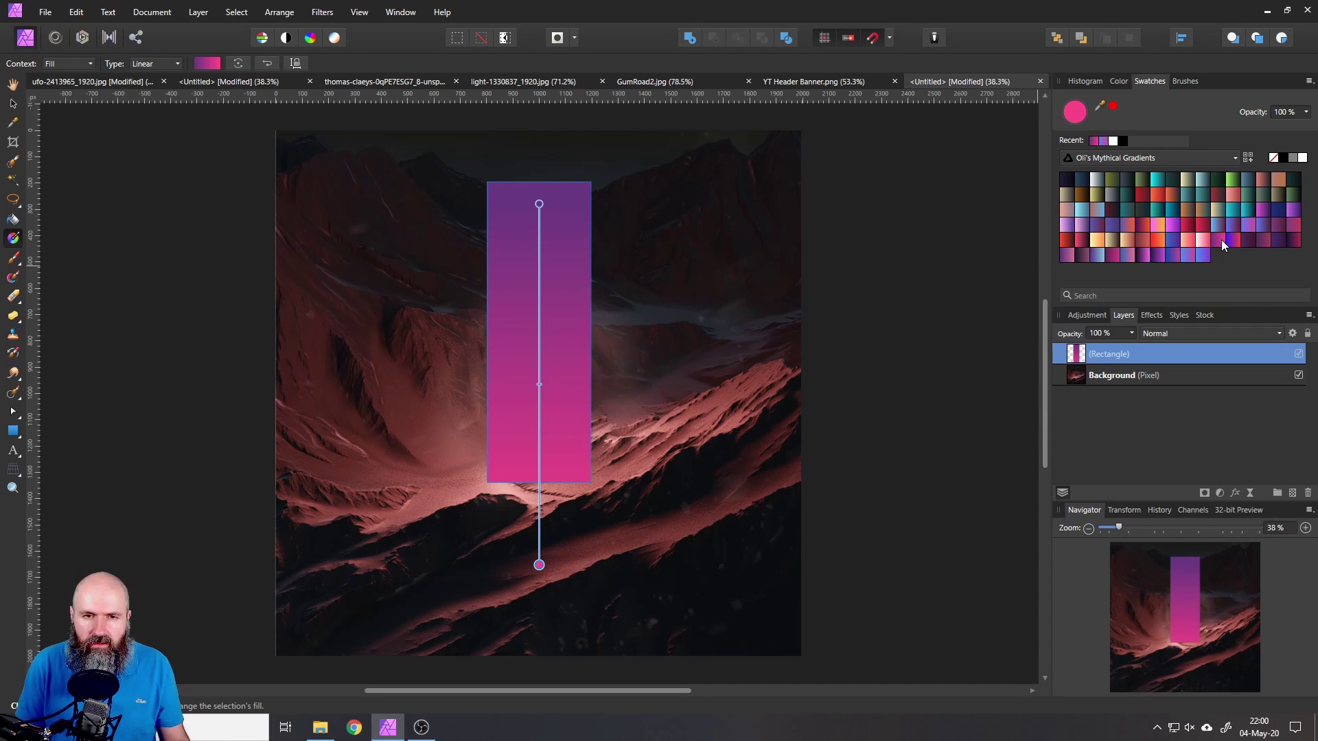
pyautogui.click(1234, 238)
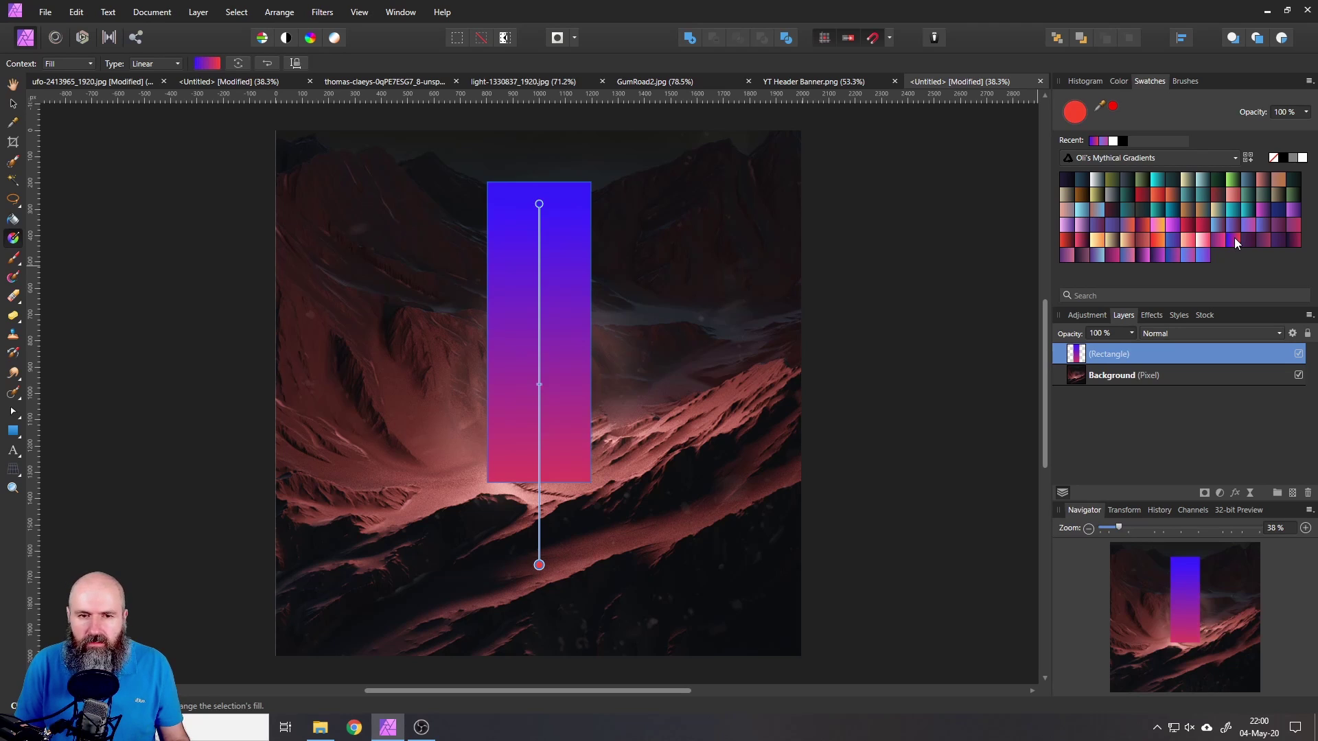
pyautogui.click(1289, 226)
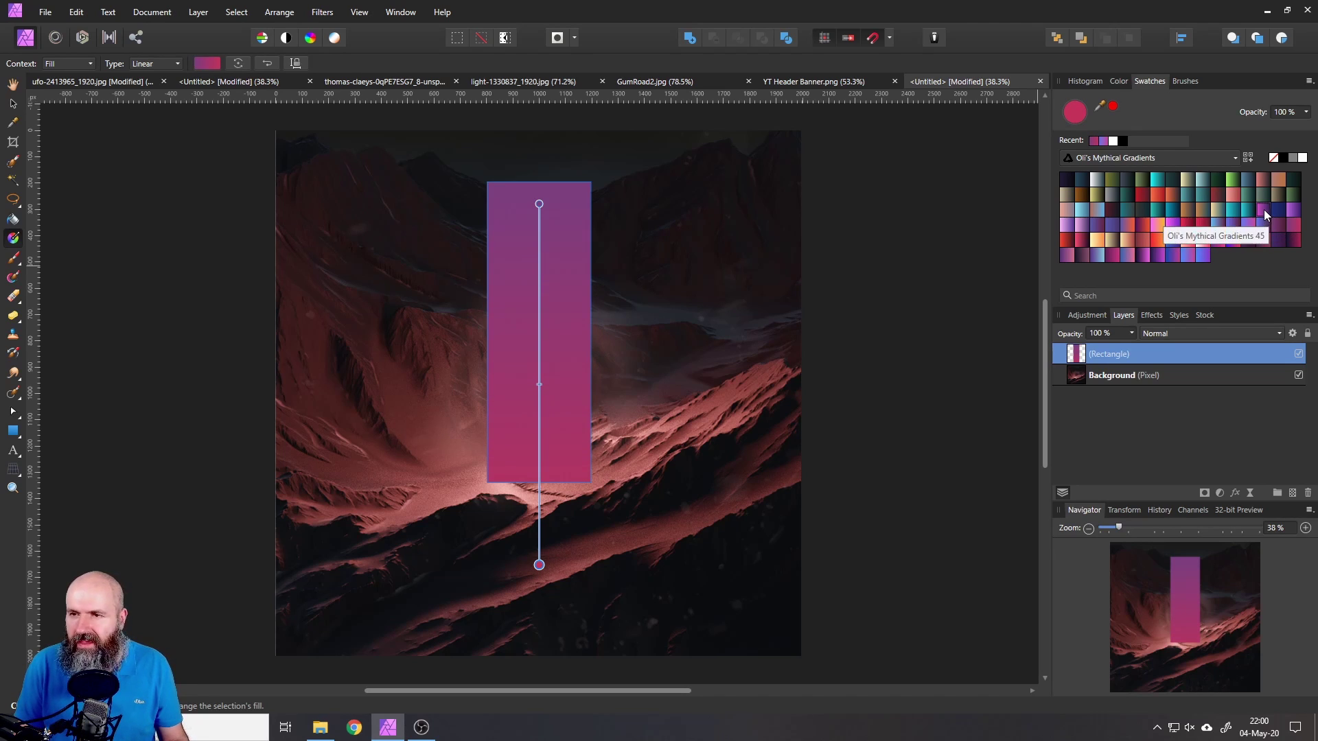
pyautogui.click(1262, 209)
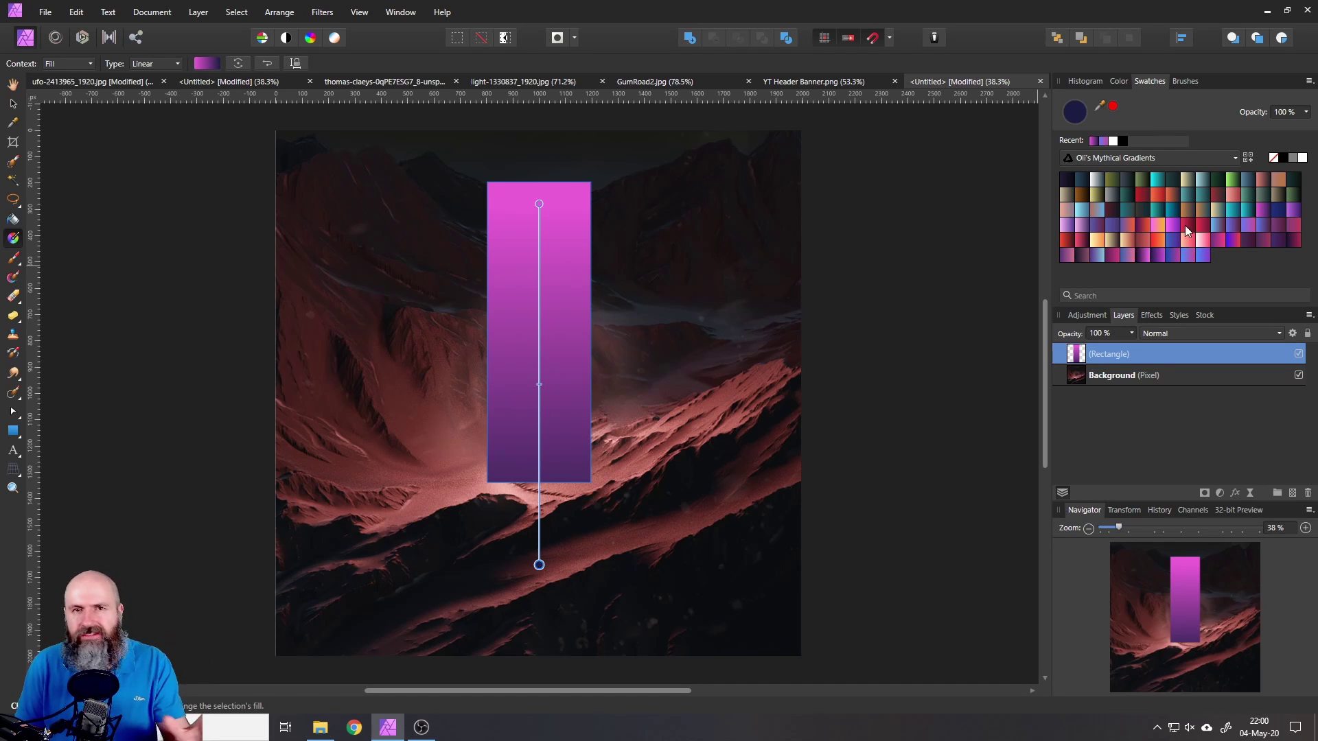
pyautogui.click(1082, 245)
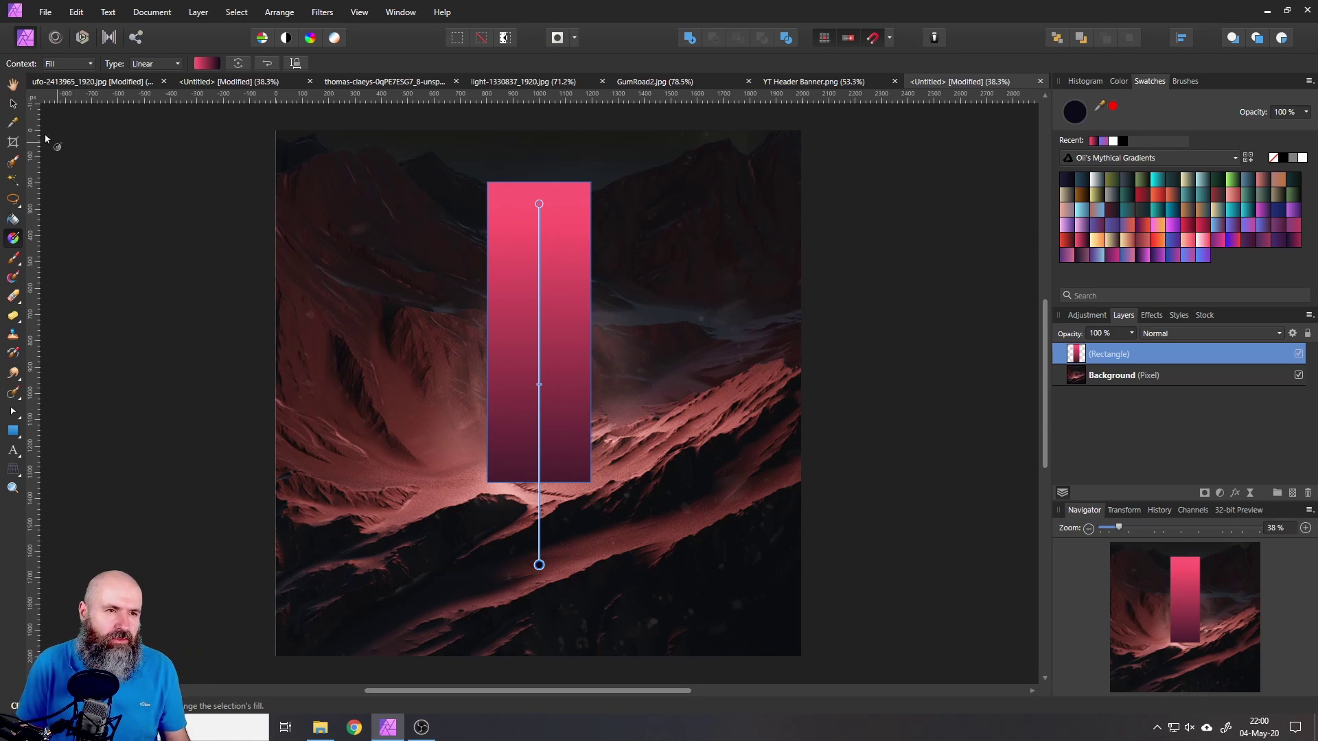
# Step: Add a colour stop to the rectangle's fill gradient and place it at 30 % position
pyautogui.click(12, 103)
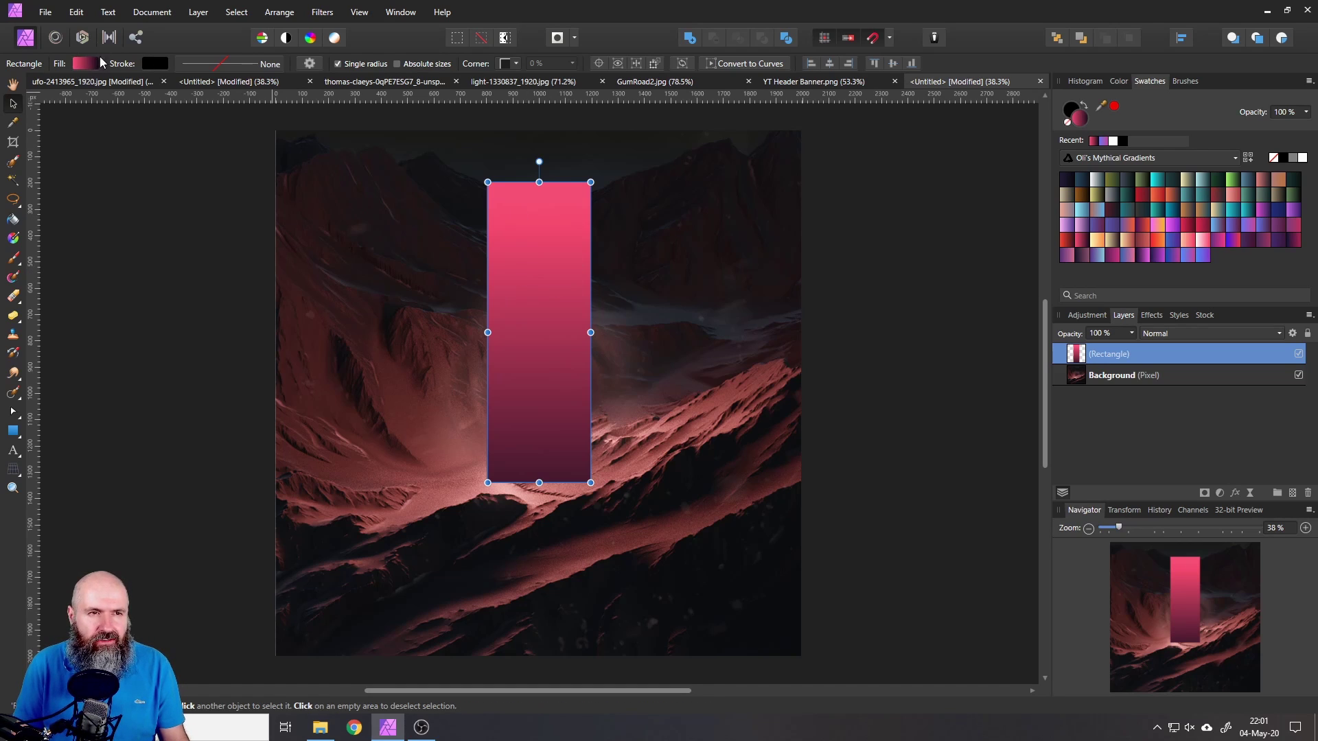
pyautogui.click(82, 65)
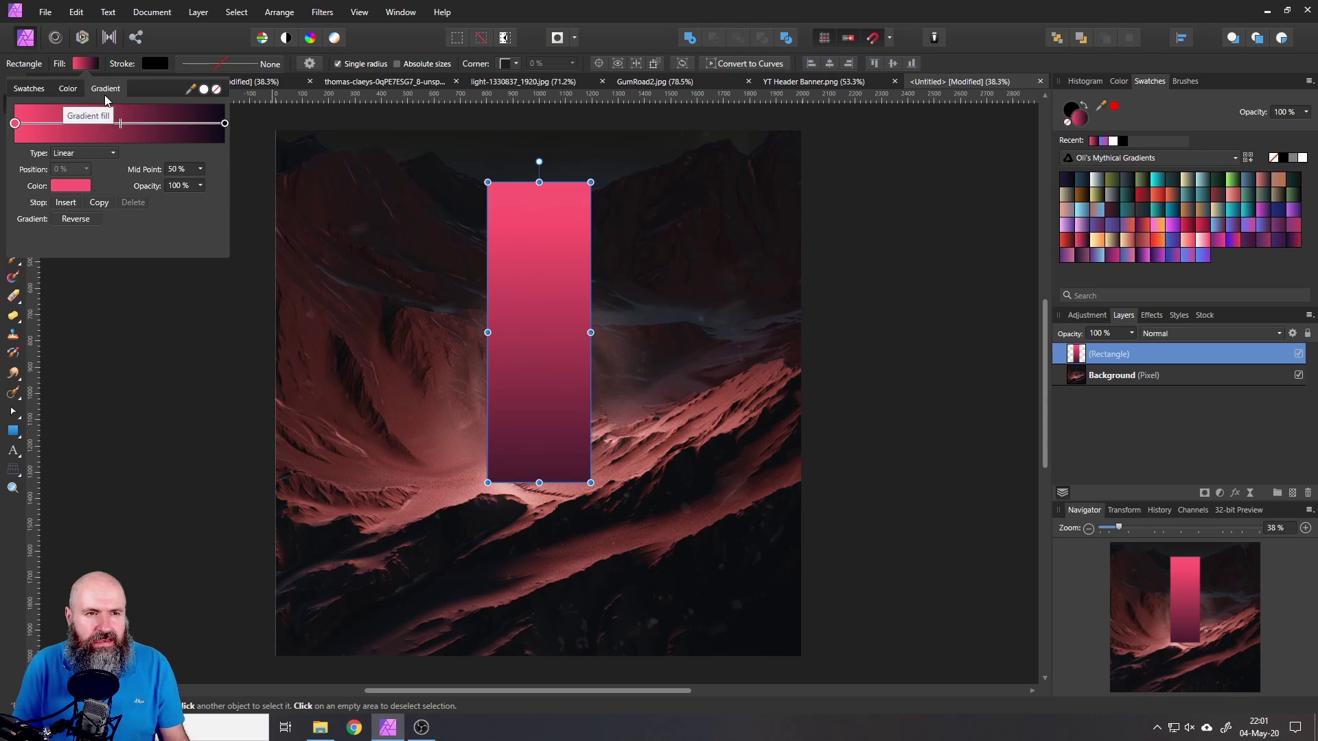
pyautogui.click(31, 122)
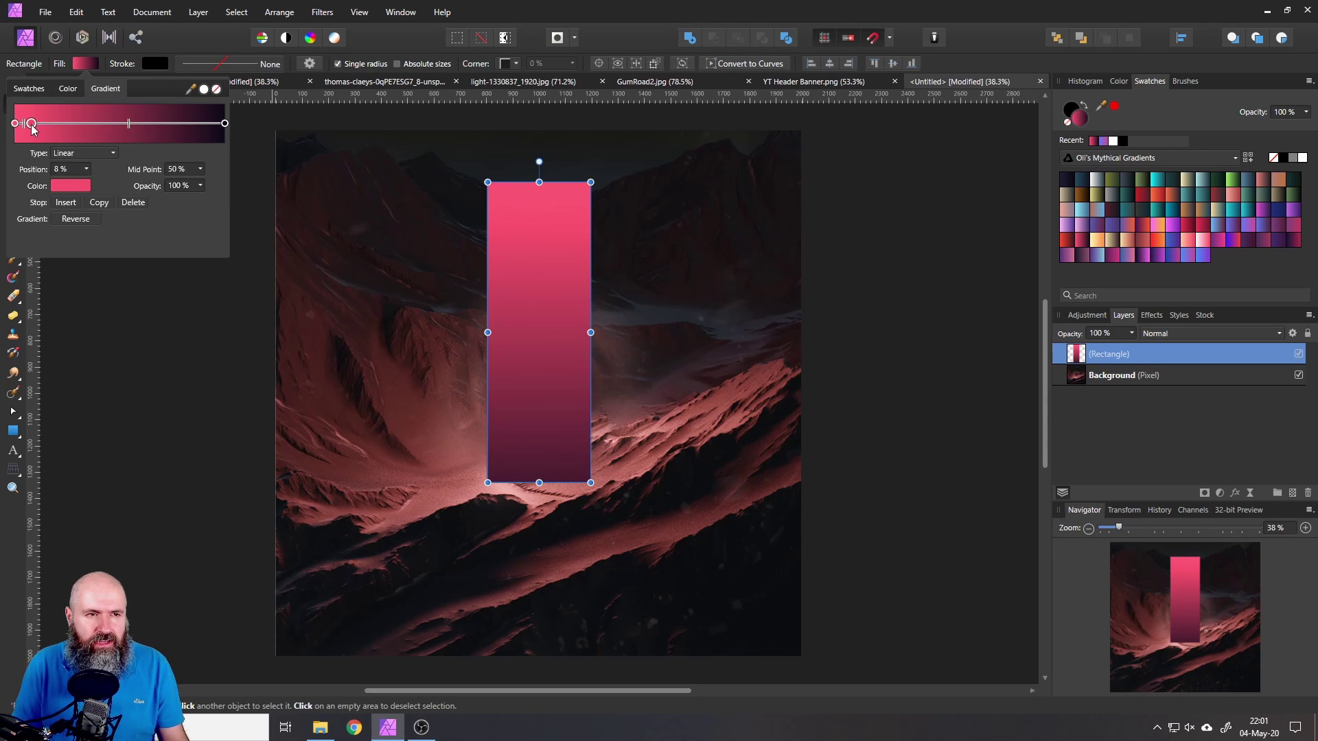
pyautogui.moveTo(31, 122); pyautogui.dragTo(78, 124)
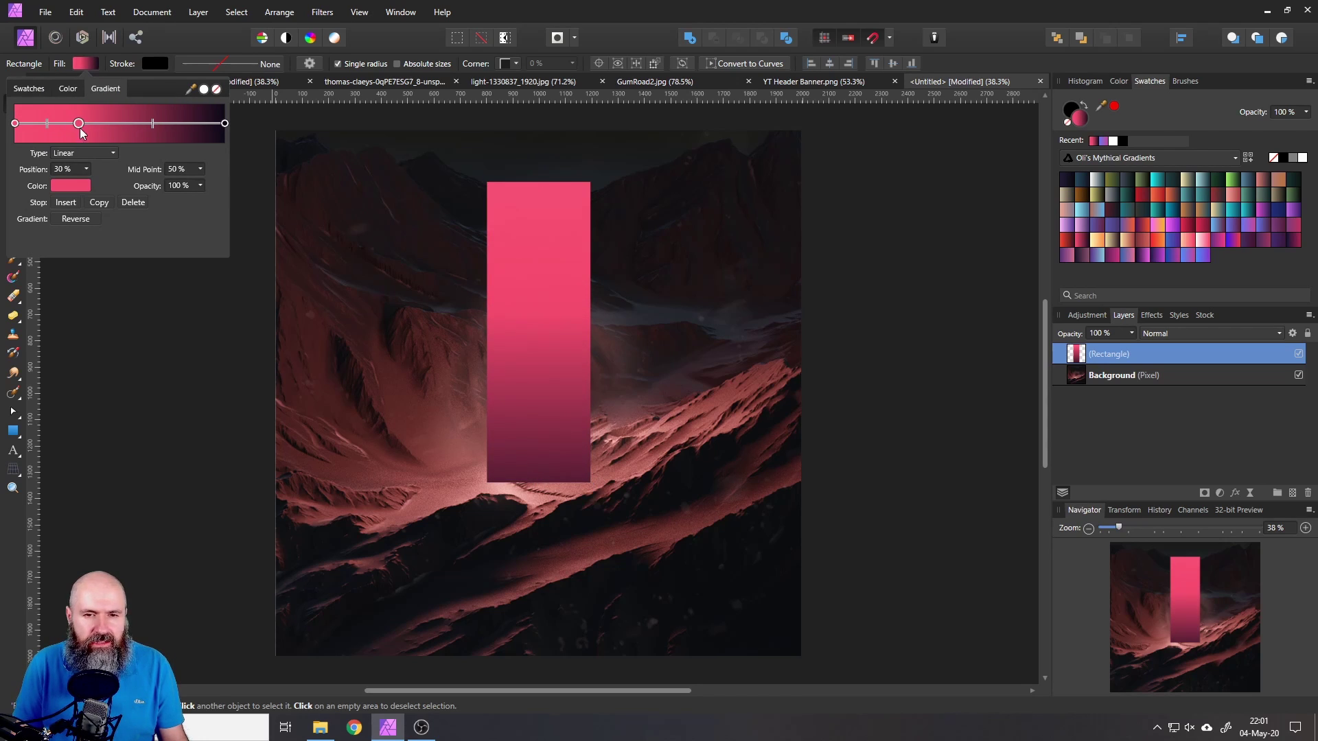
# Step: Recolour the gradient's first stop to a pale peach with H 8, S 100, L 94
pyautogui.click(15, 123)
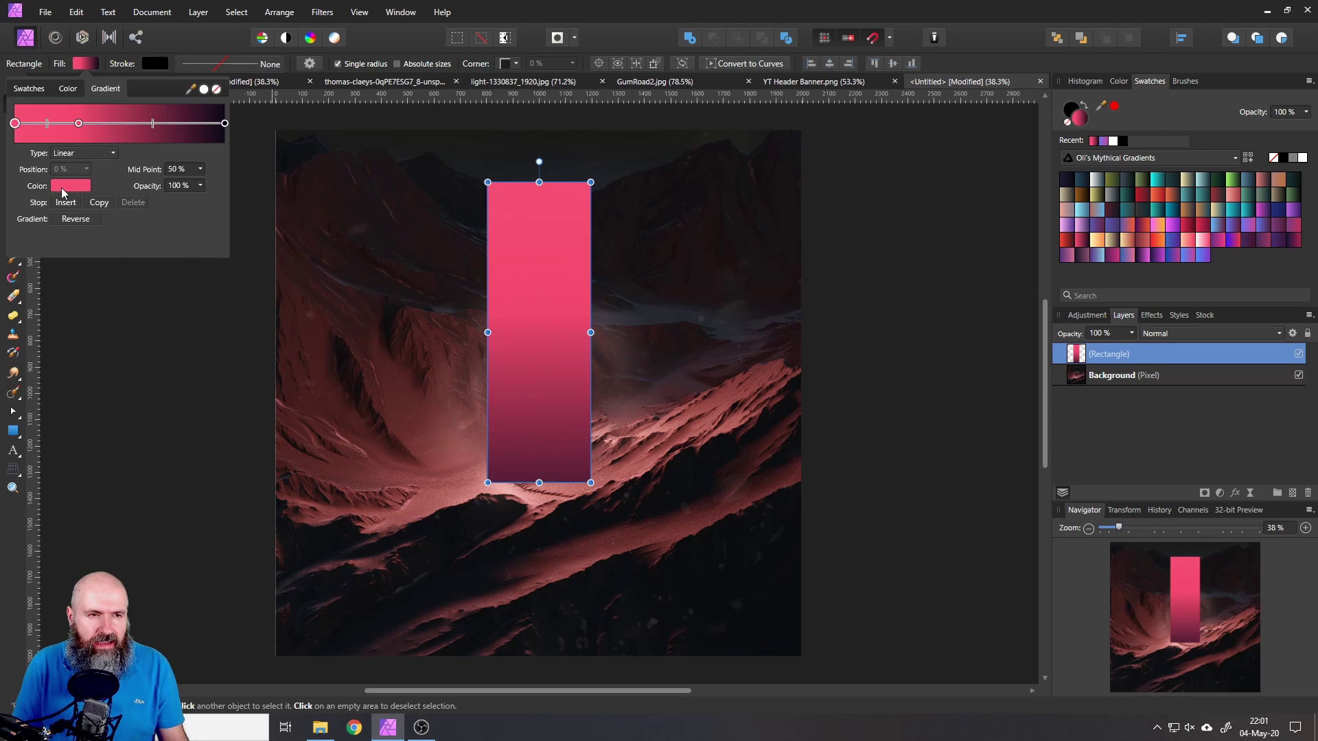
pyautogui.click(60, 186)
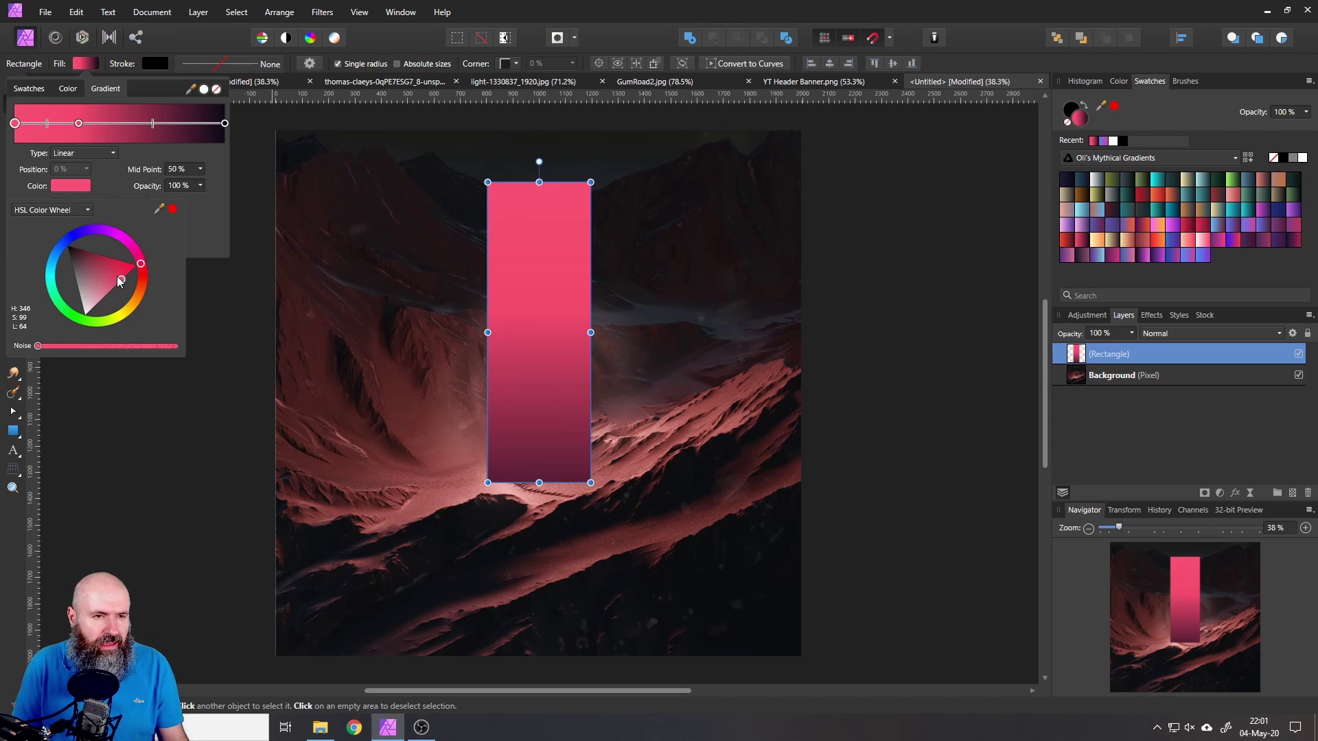
pyautogui.moveTo(118, 278); pyautogui.dragTo(92, 324)
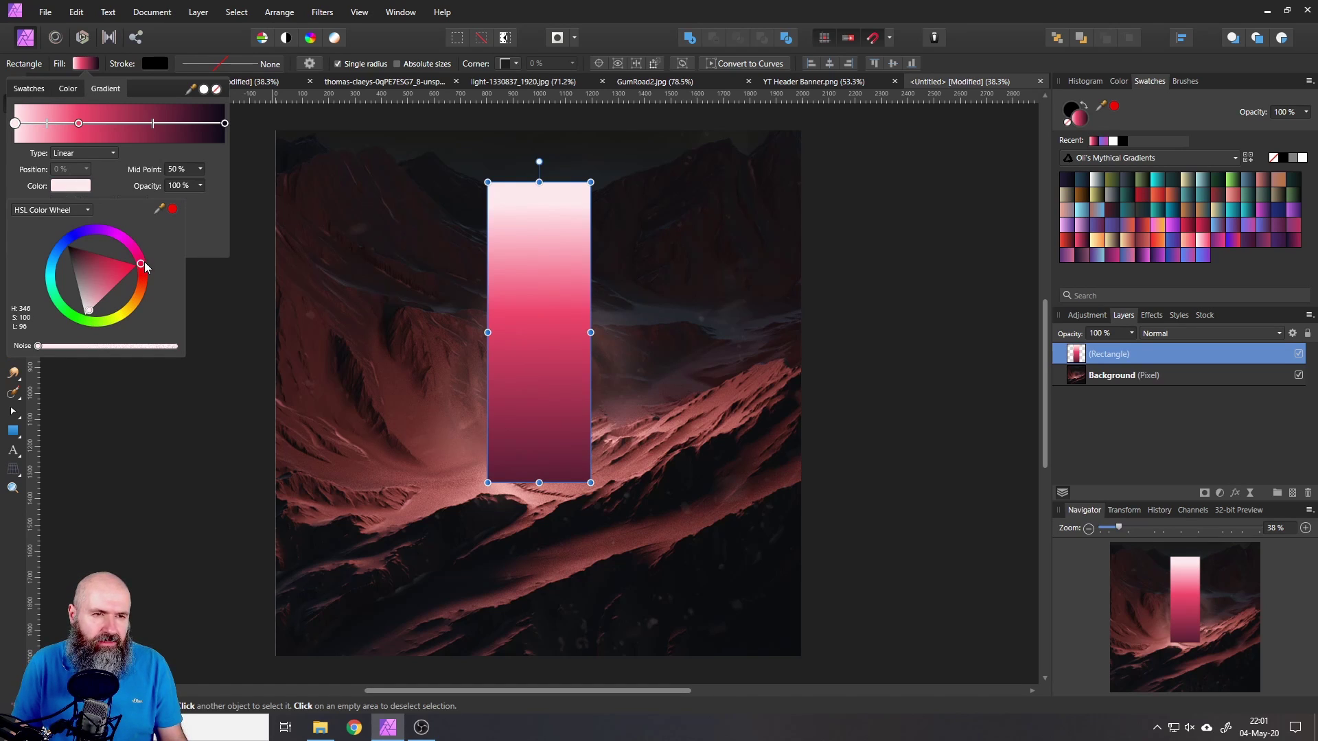
pyautogui.moveTo(144, 264)
pyautogui.mouseDown()
pyautogui.moveTo(143, 291)
pyautogui.moveTo(81, 307)
pyautogui.mouseUp()
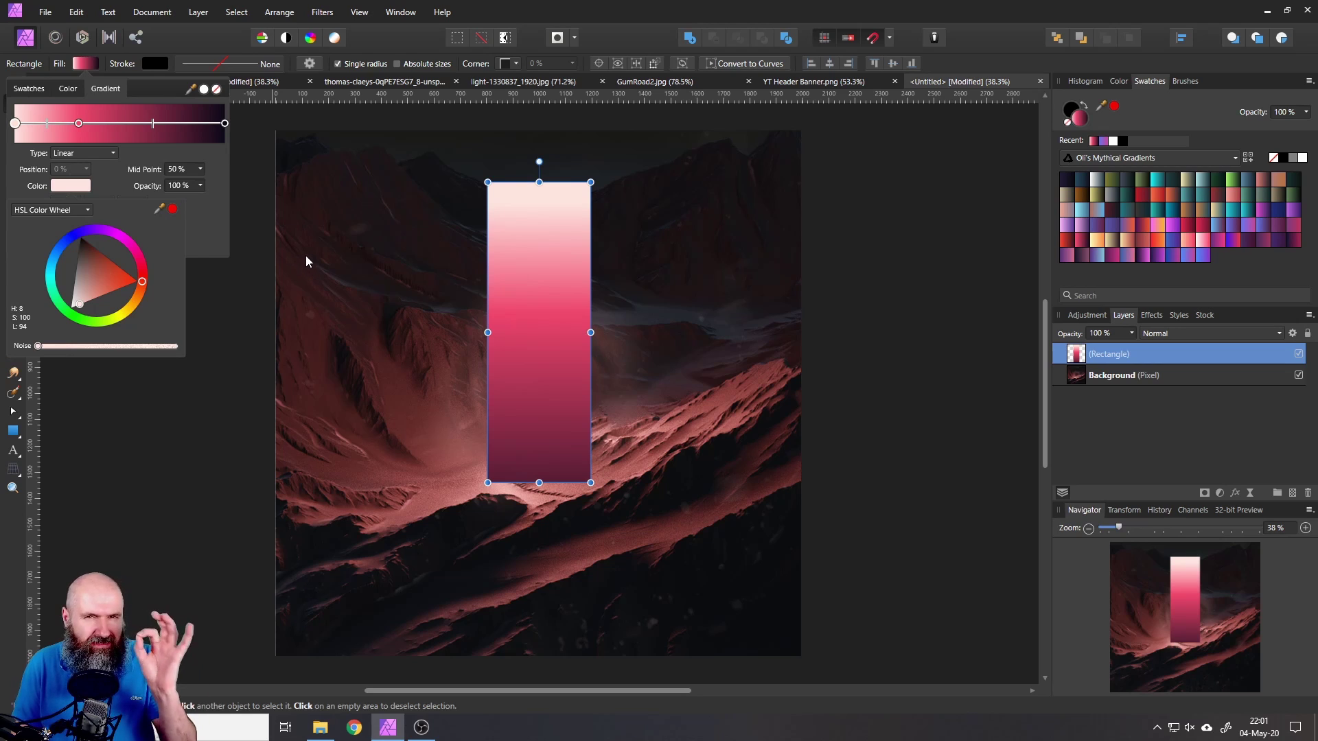
# Step: Recolour the gradient's end stop to a deep dark blue with H 252, S 95, L 9
pyautogui.click(225, 123)
pyautogui.click(226, 124)
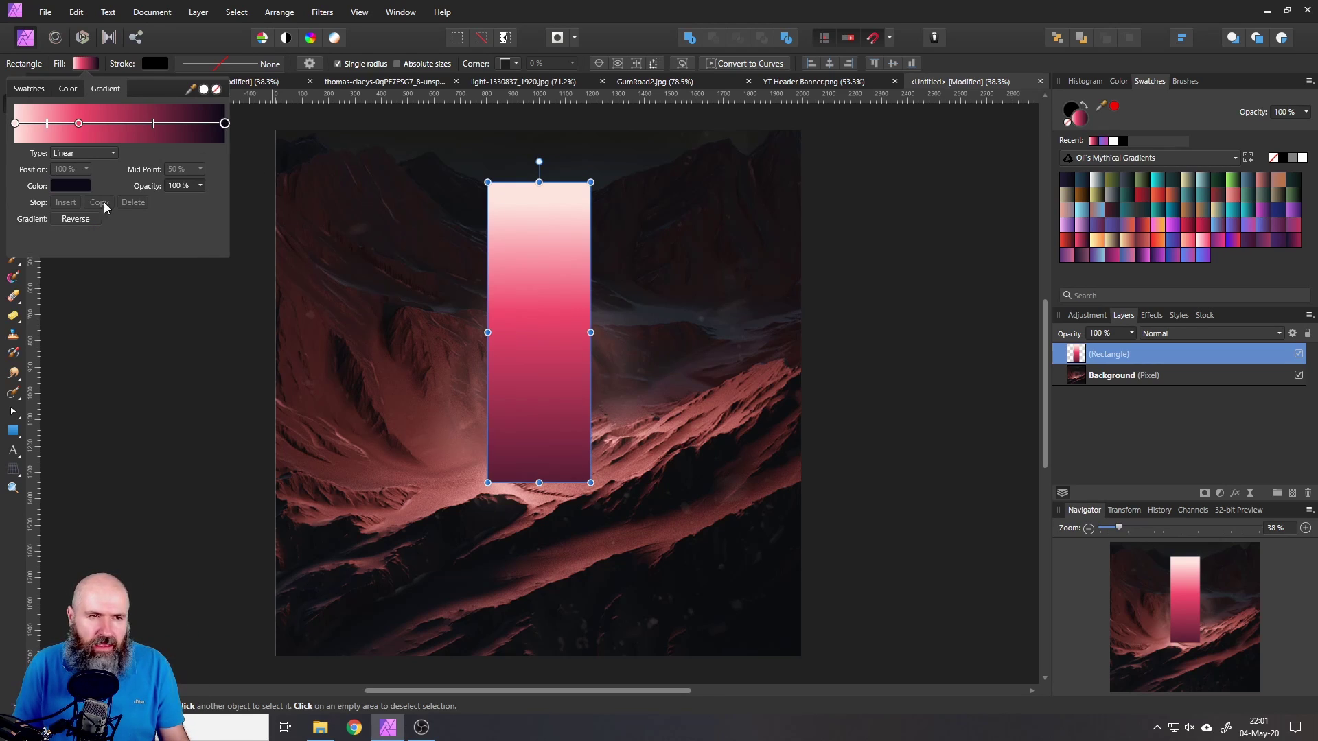
pyautogui.click(78, 187)
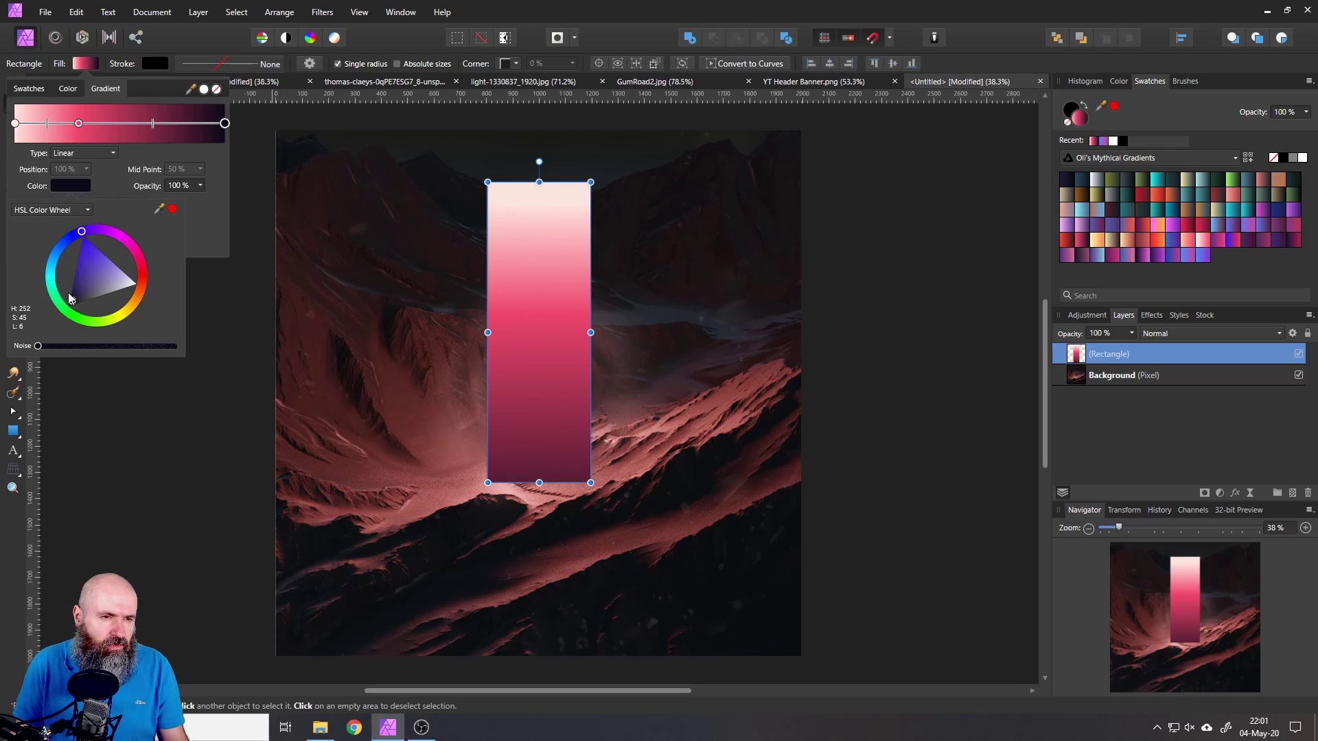
pyautogui.moveTo(73, 300); pyautogui.dragTo(71, 294)
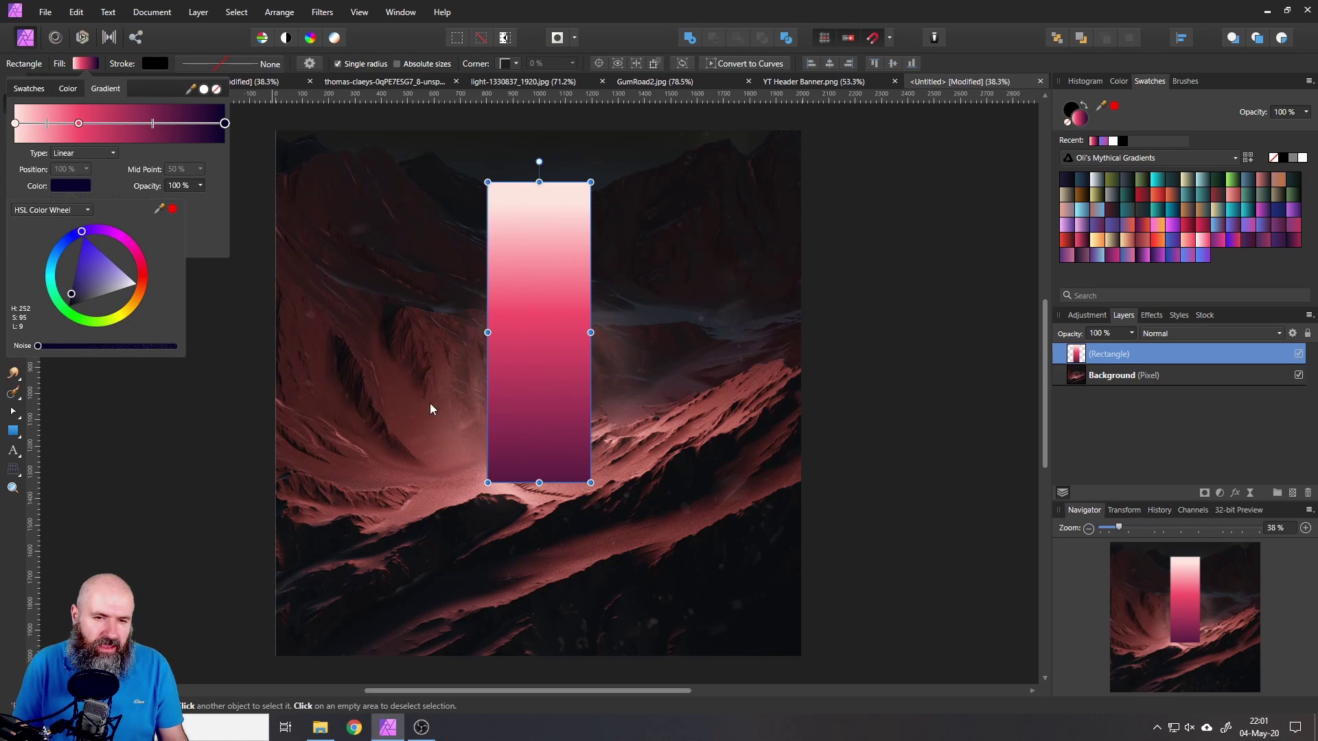
pyautogui.click(88, 64)
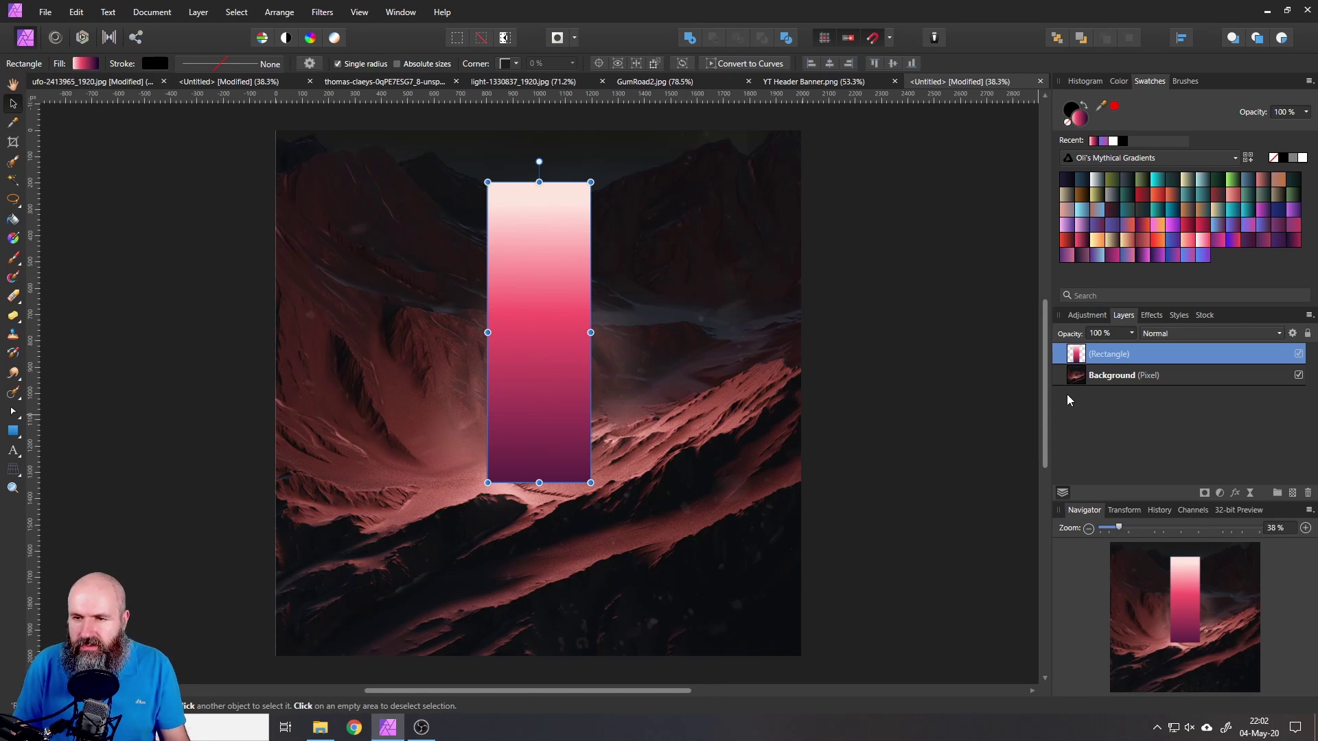
# Step: Duplicate the rectangle layer and apply a Gaussian Blur effect of about 22.1 px to the lower copy
pyautogui.rightClick(1076, 357)
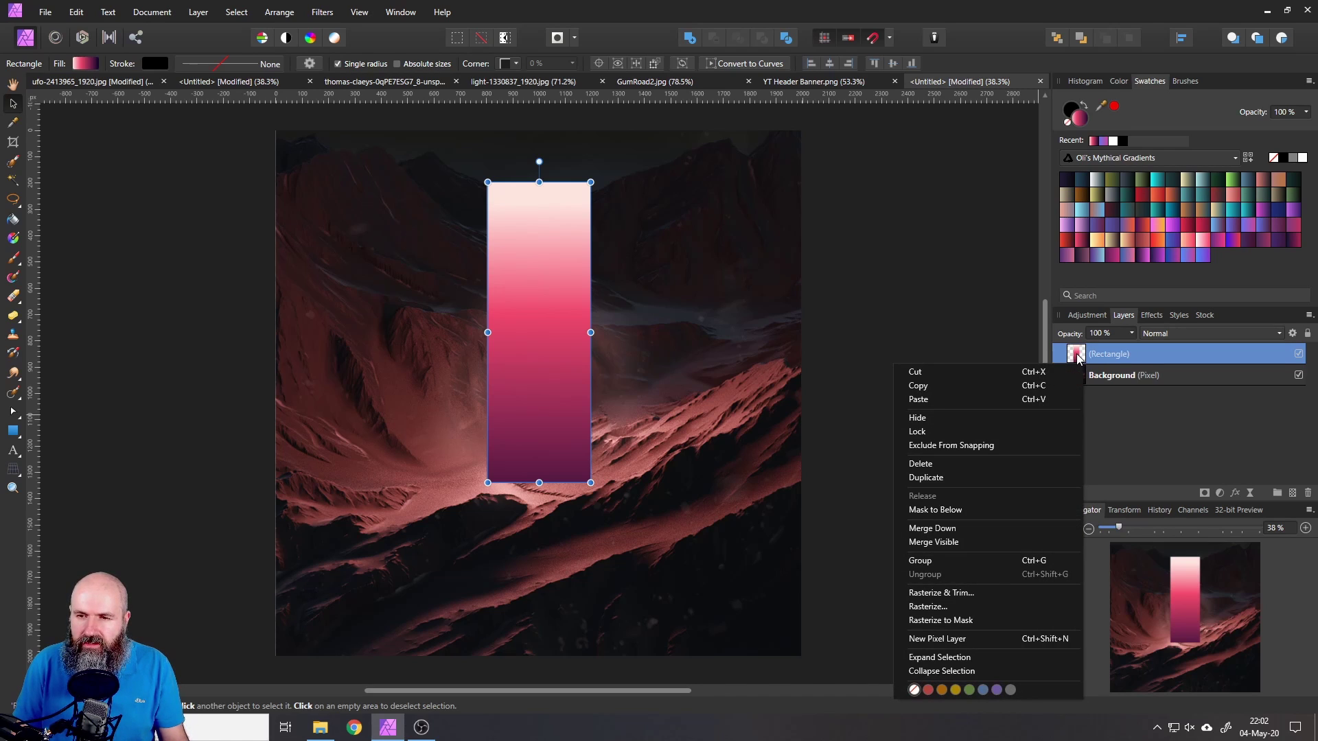
pyautogui.click(954, 479)
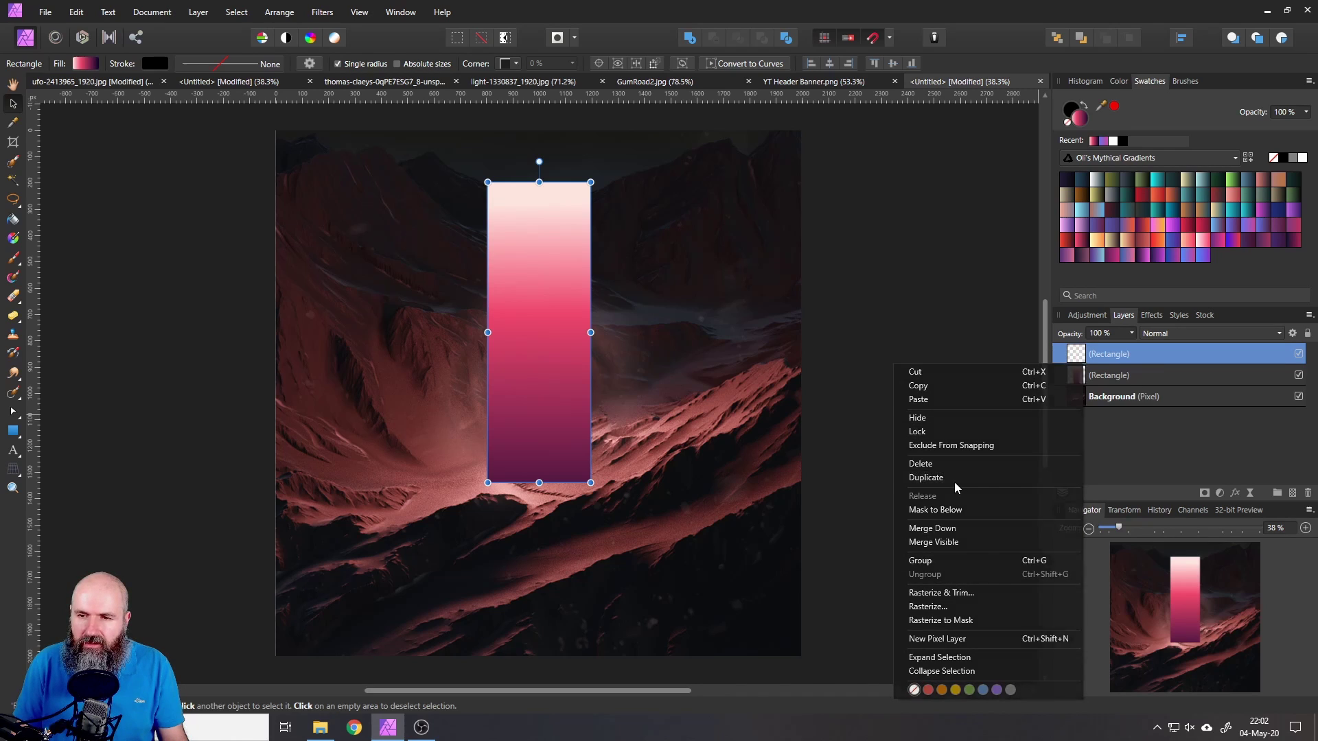
pyautogui.click(1074, 378)
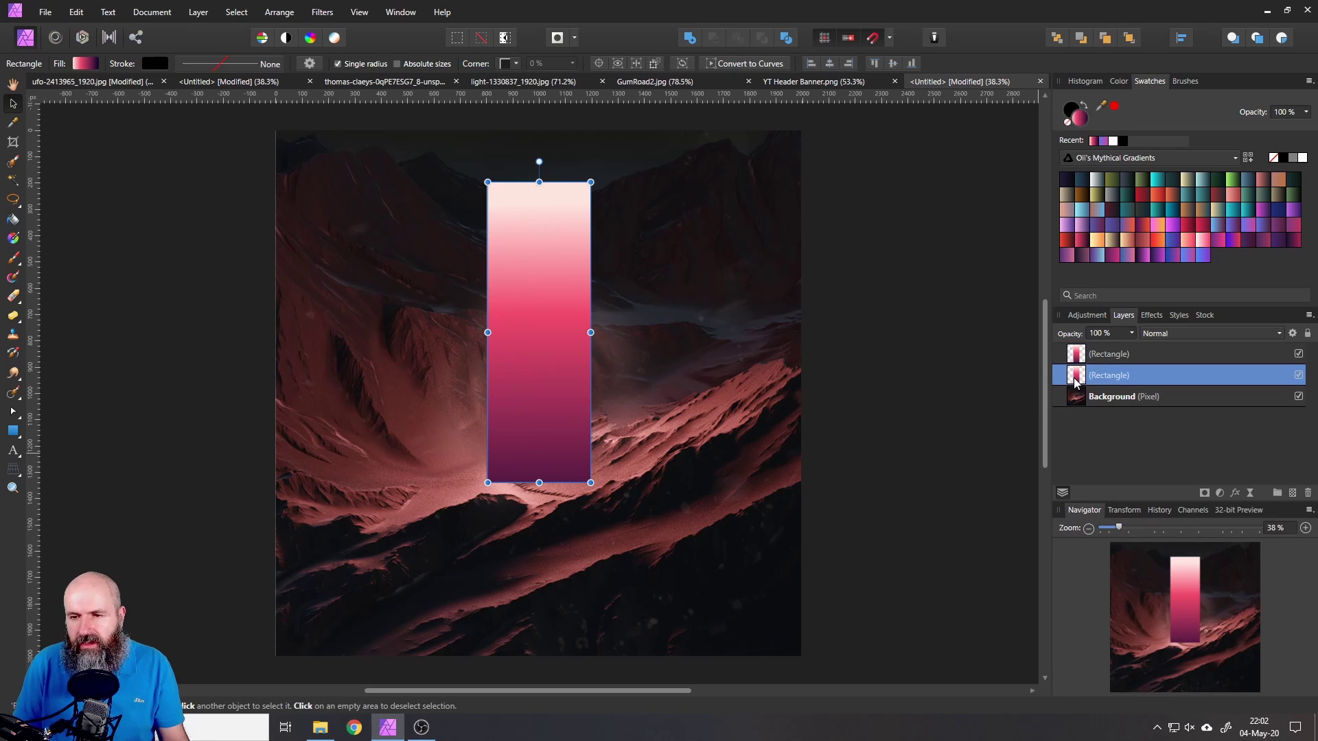
pyautogui.click(1160, 317)
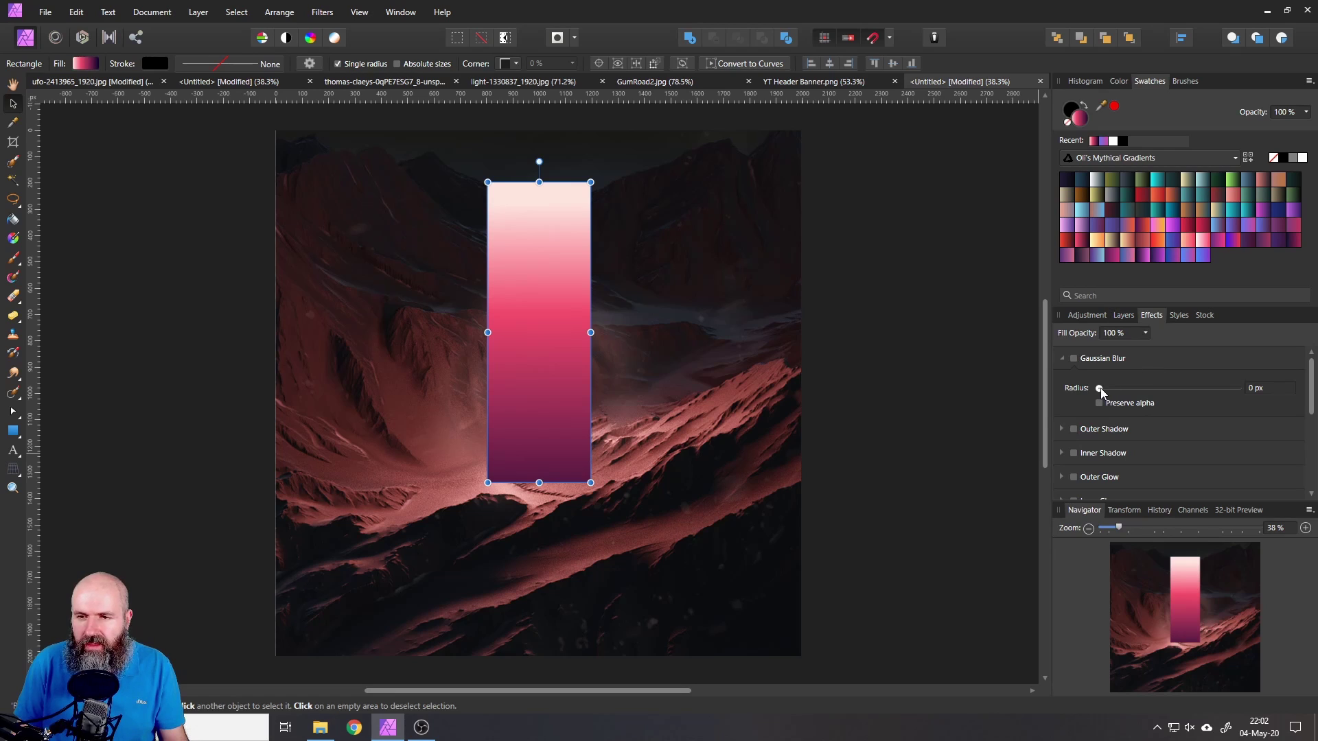
pyautogui.moveTo(1099, 389); pyautogui.dragTo(1178, 388)
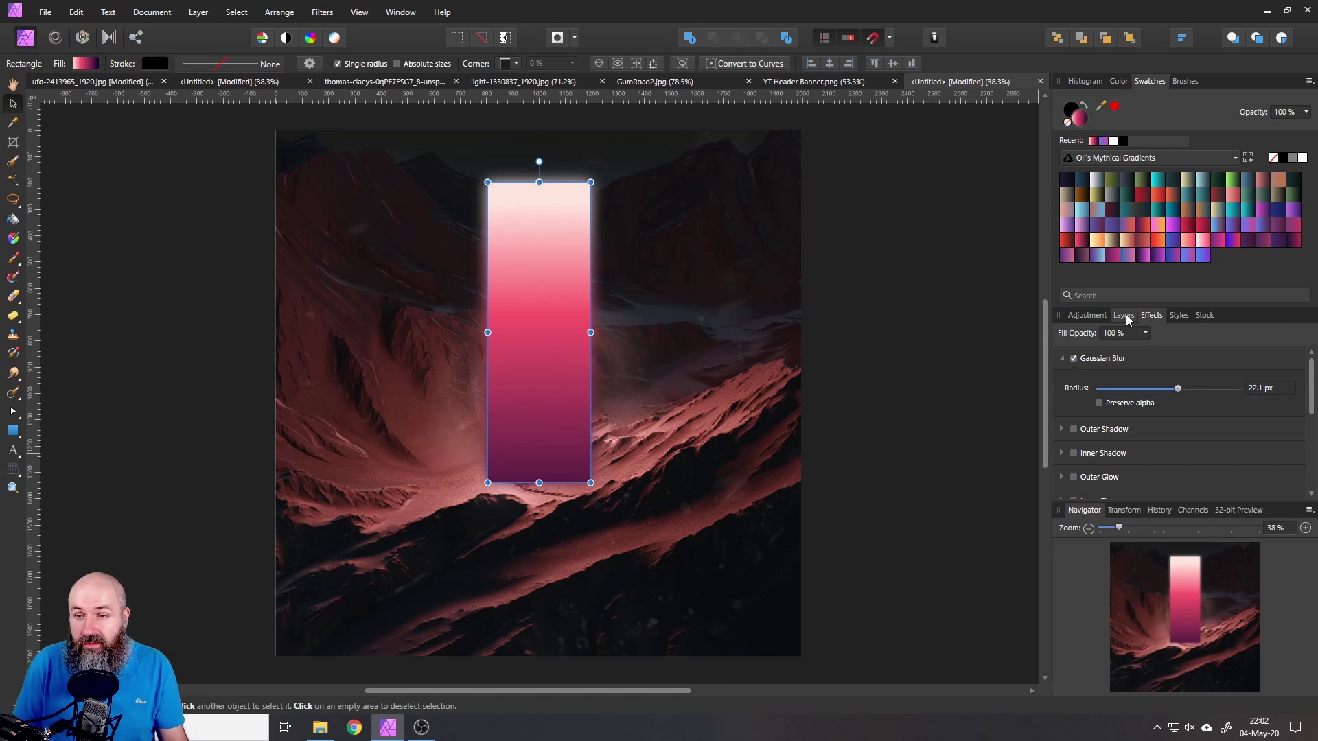
pyautogui.click(118, 165)
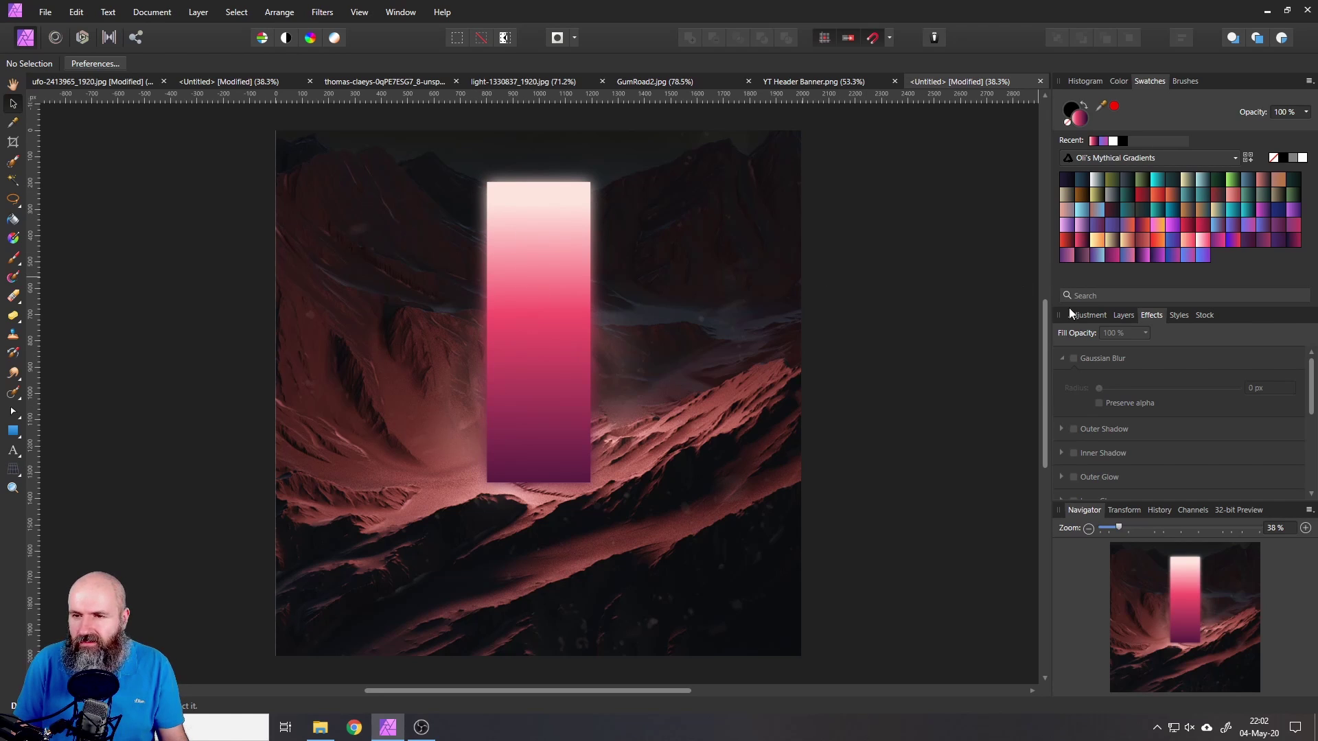
# Step: Add an Outer Glow effect to the upper rectangle with a radius of 54.3 px and 59 % intensity
pyautogui.click(1123, 315)
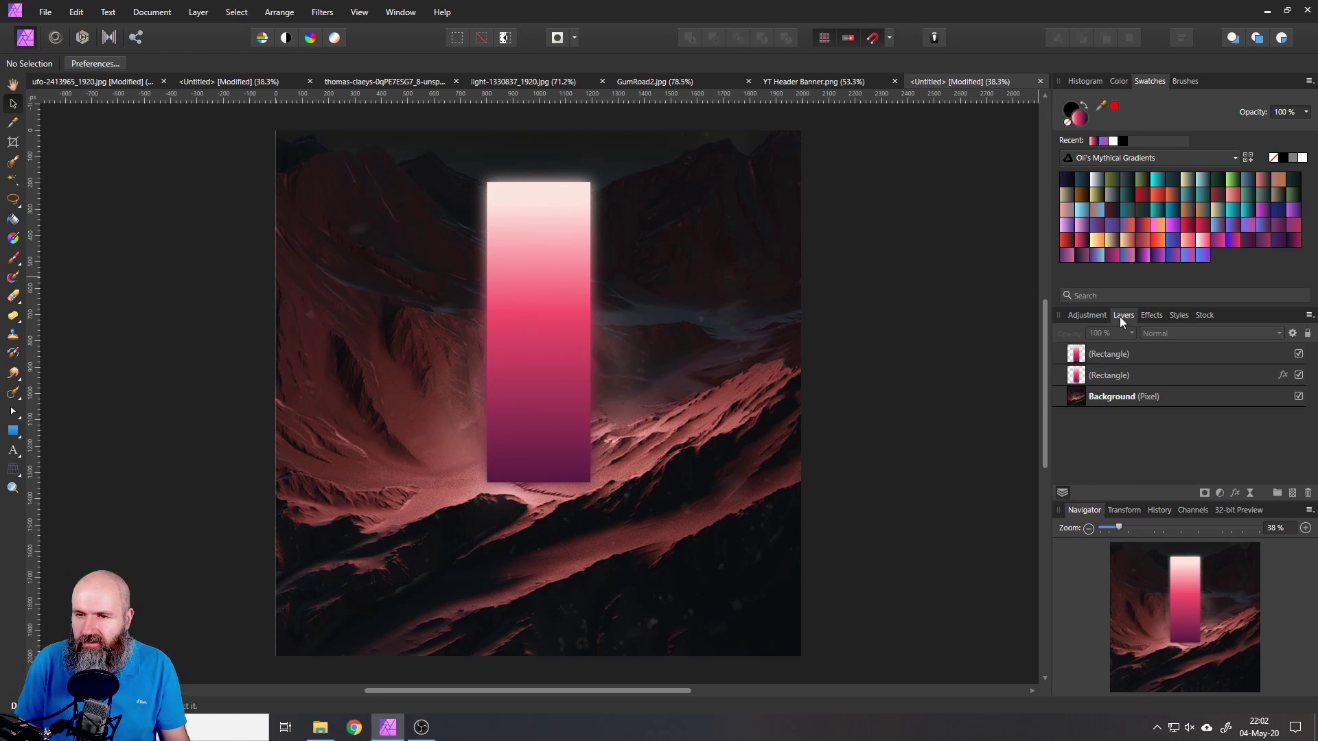
pyautogui.click(1076, 358)
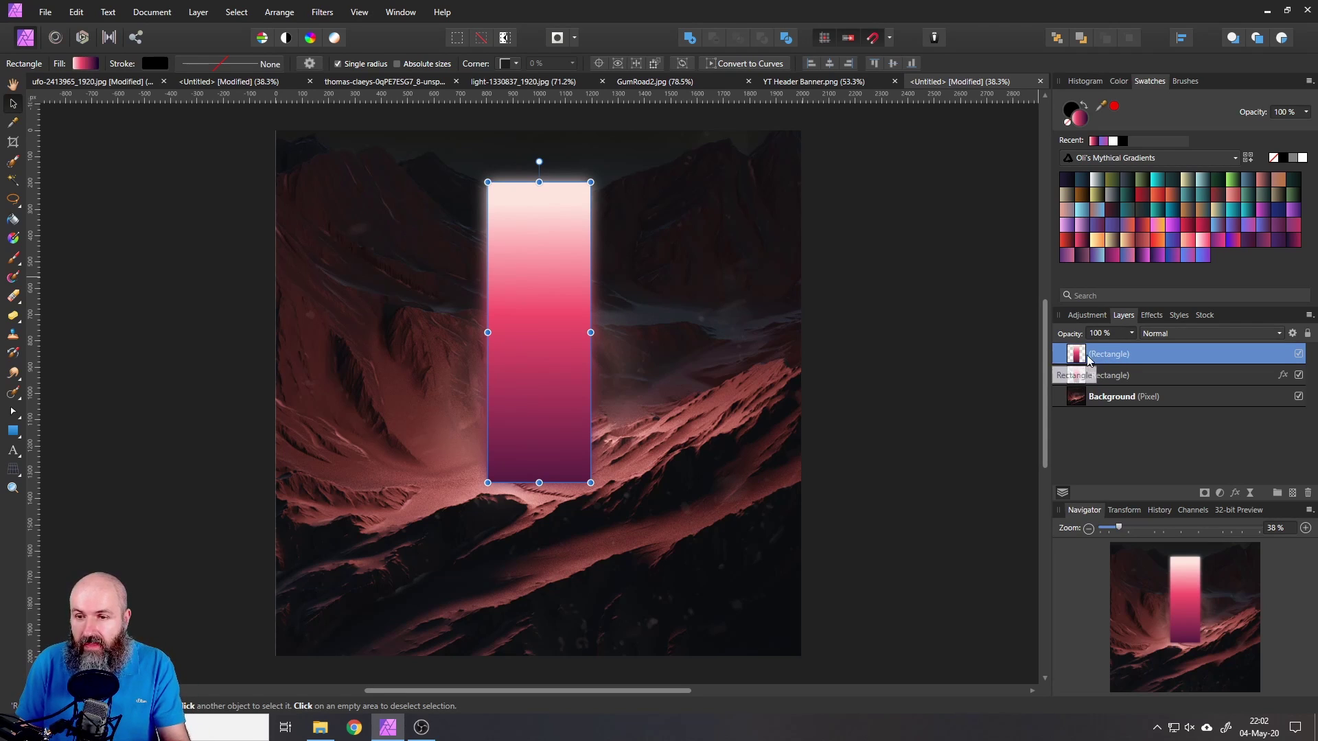
pyautogui.click(1150, 315)
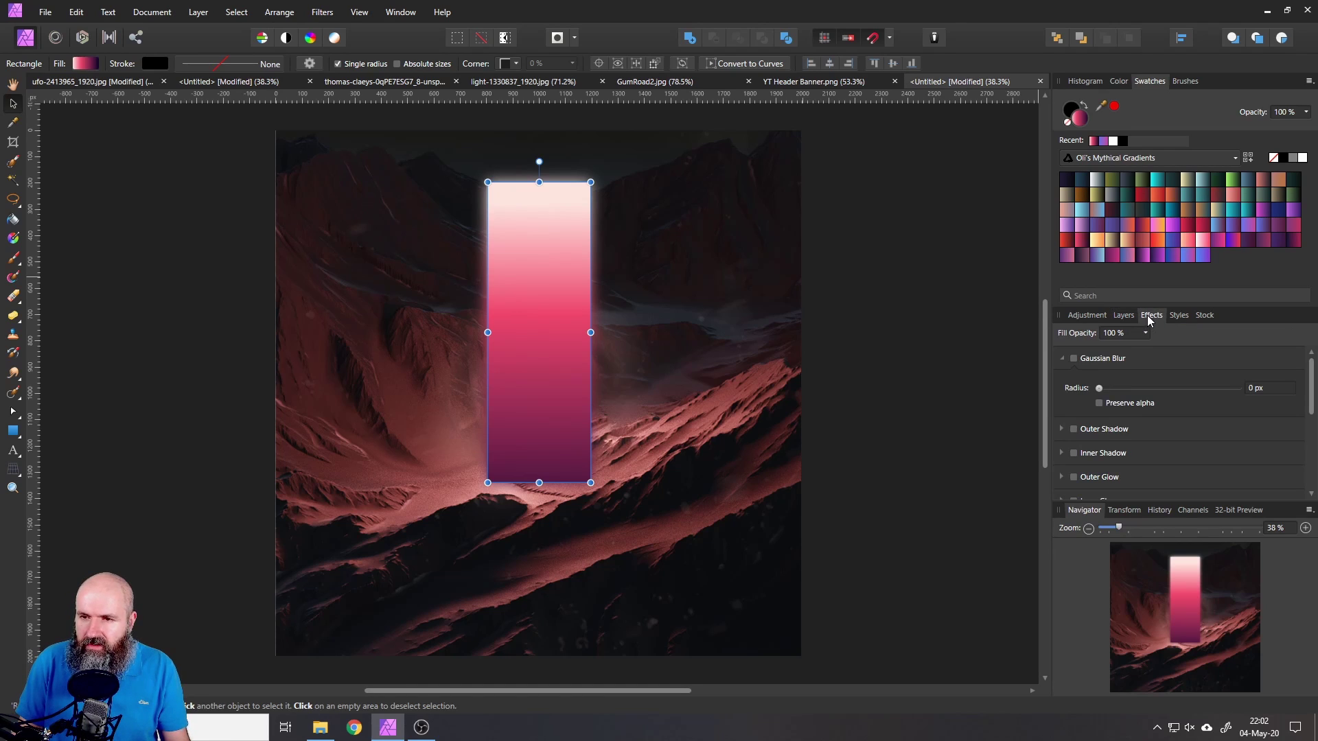
pyautogui.scroll(-1, 1116, 443)
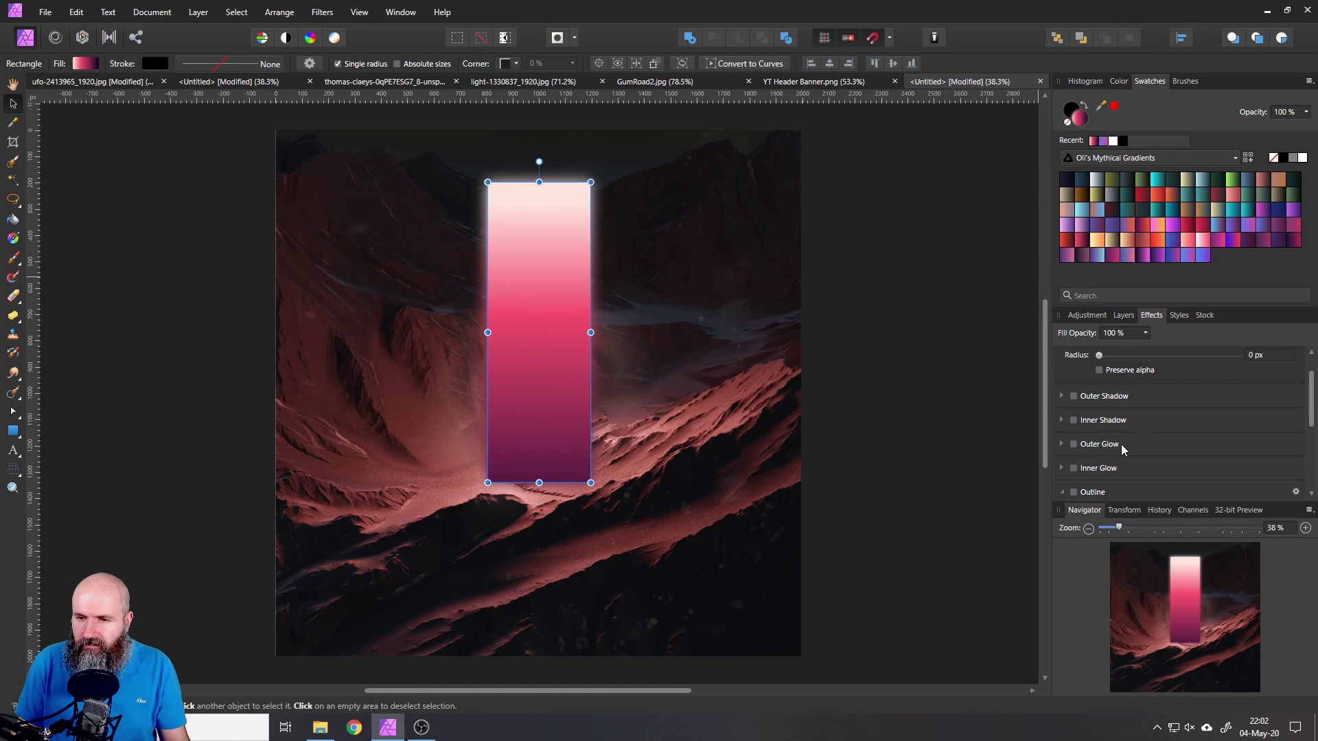
pyautogui.click(1073, 444)
pyautogui.scroll(-1, 1140, 445)
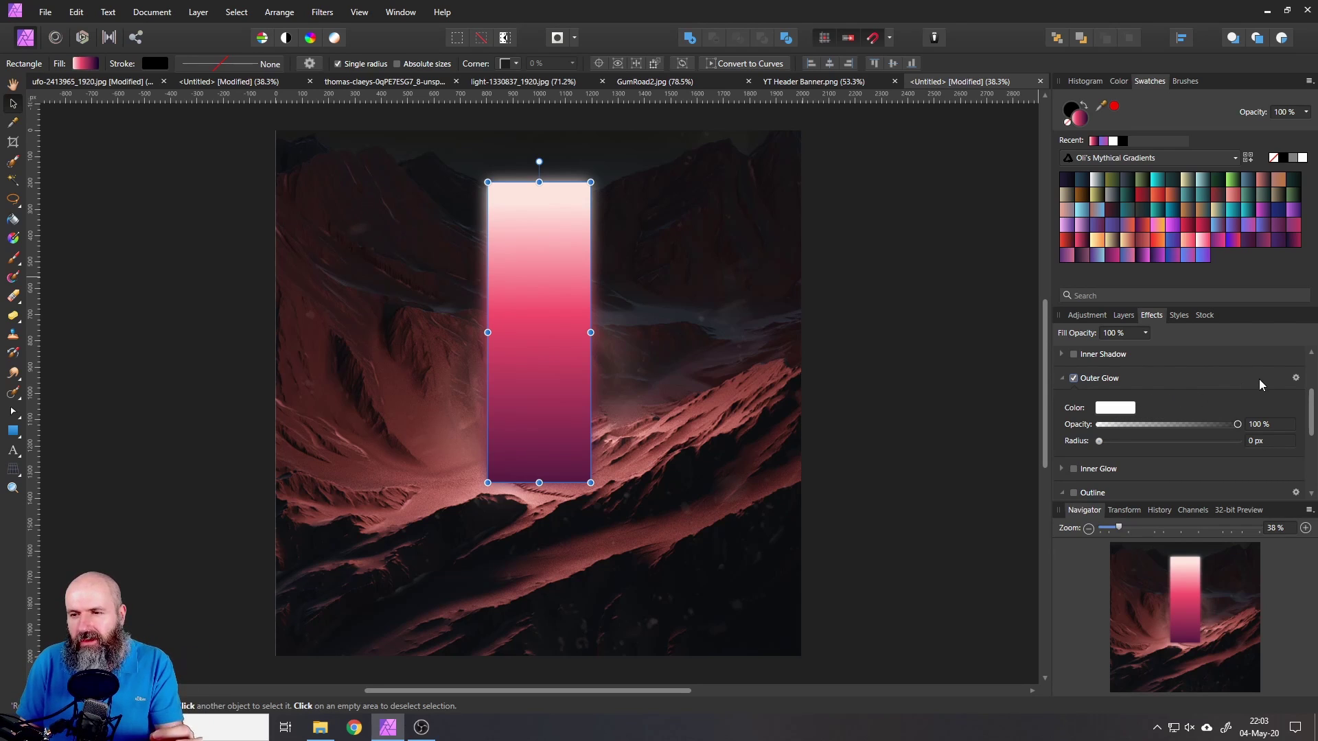
pyautogui.click(1296, 379)
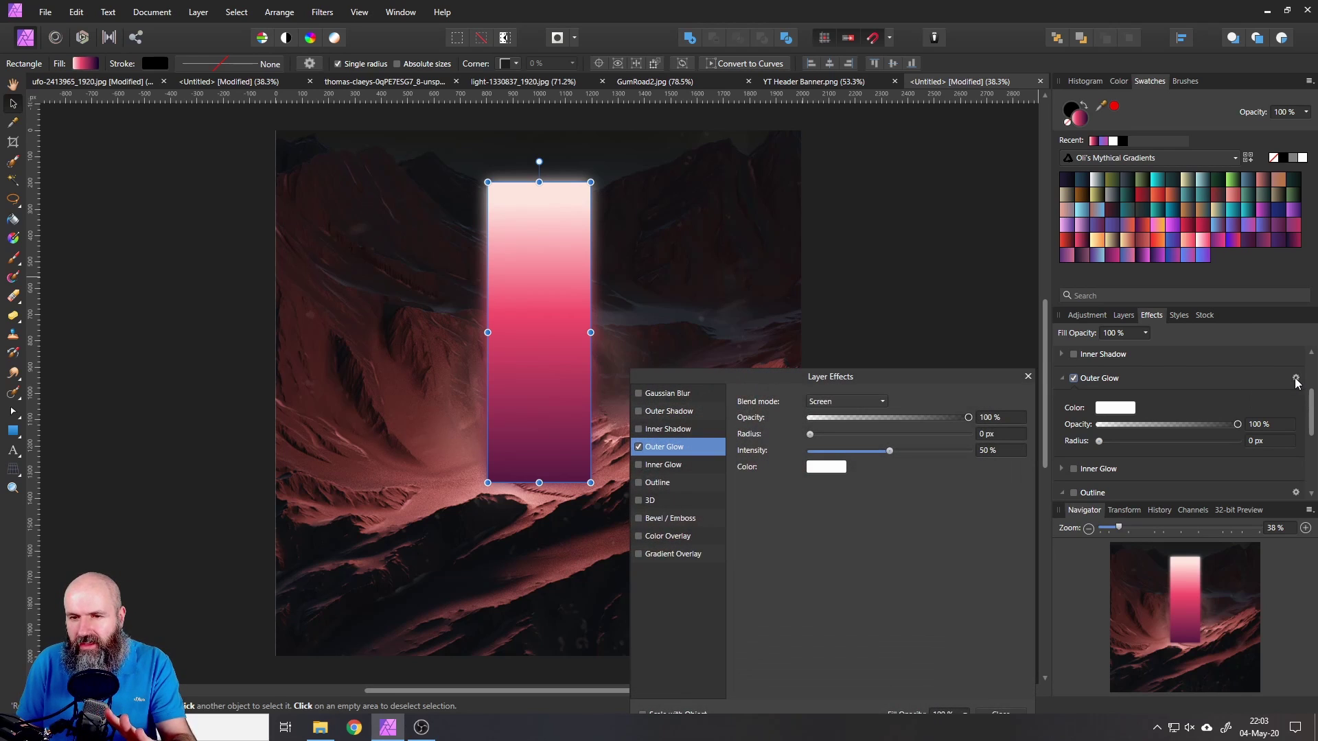
pyautogui.moveTo(892, 376)
pyautogui.mouseDown()
pyautogui.moveTo(900, 227)
pyautogui.moveTo(900, 360)
pyautogui.mouseUp()
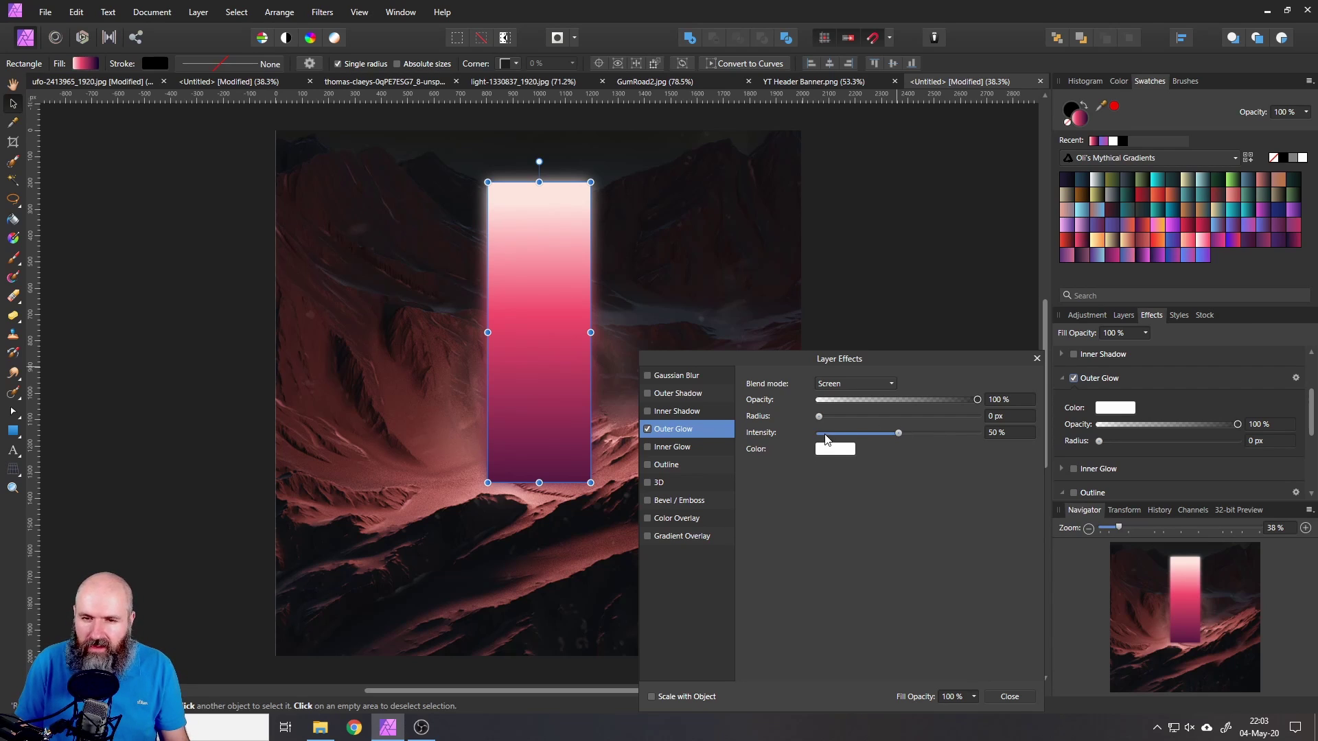
pyautogui.moveTo(826, 416); pyautogui.dragTo(912, 434)
# Step: Set the upper rectangle's outer glow colour to dark red with H 0, S 100, L 29
pyautogui.click(843, 452)
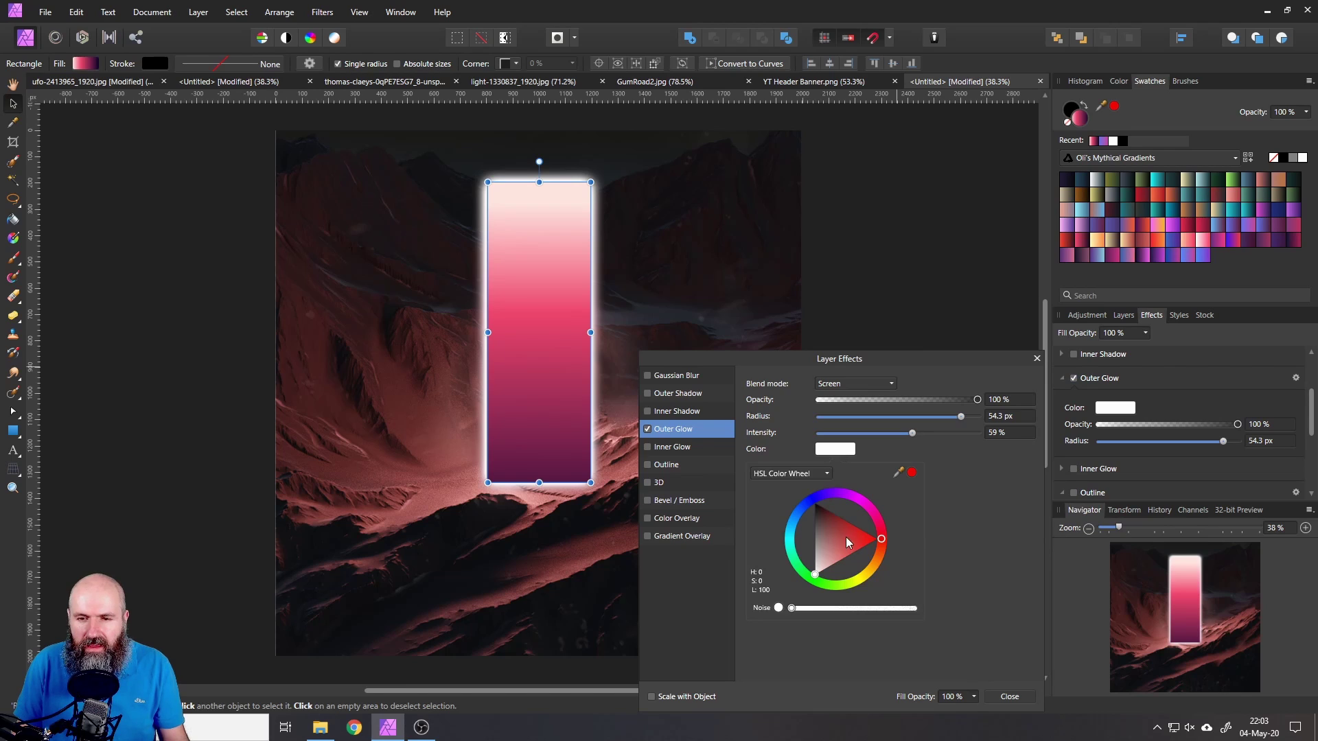
pyautogui.moveTo(846, 536); pyautogui.dragTo(847, 564)
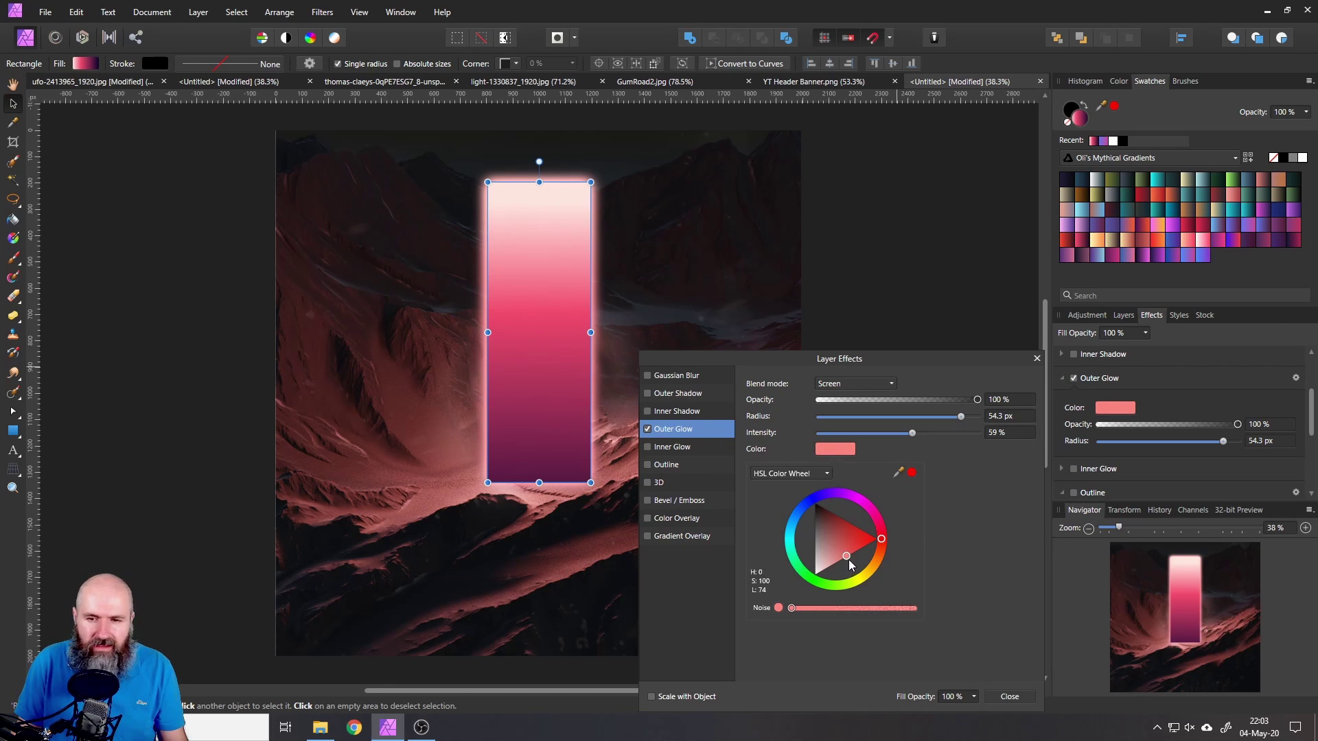
pyautogui.moveTo(847, 555); pyautogui.dragTo(845, 504)
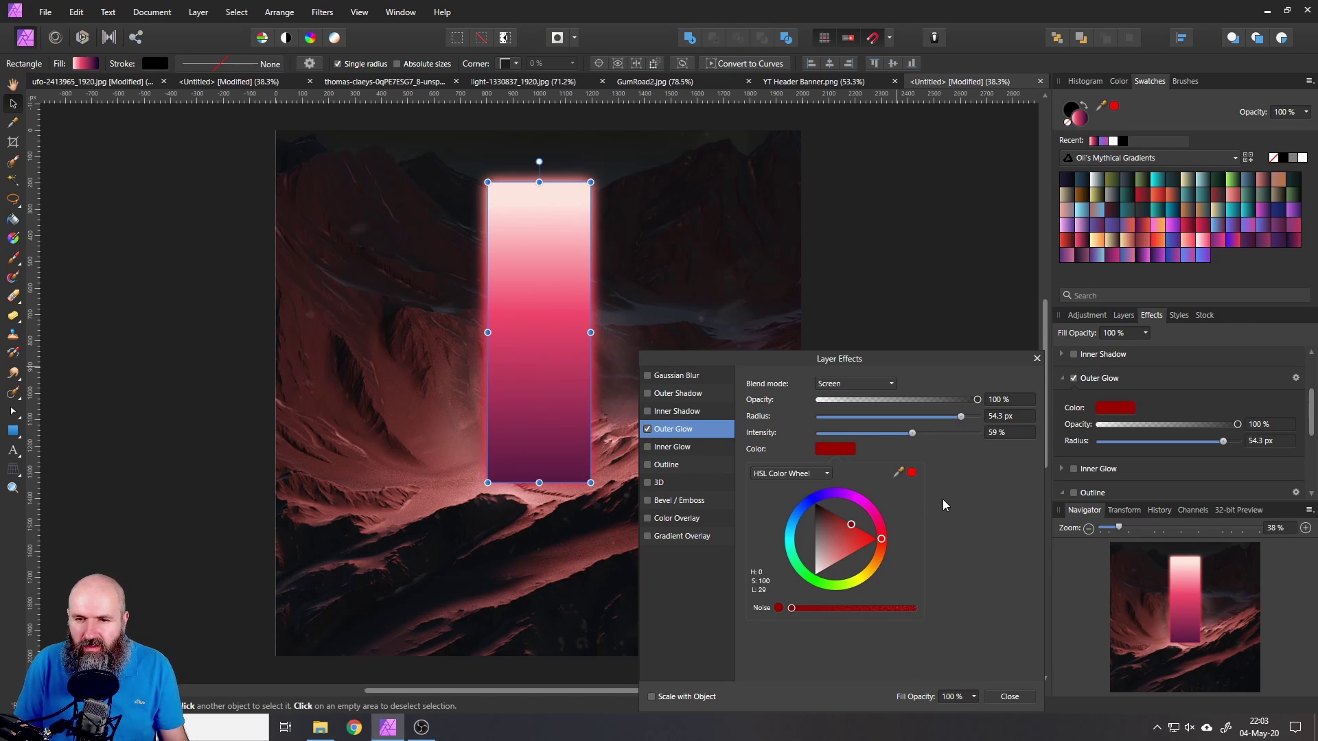
pyautogui.click(1037, 358)
# Step: Duplicate the glowing rectangle and change the copy's outer glow colour to light pink with H 0, S 100, L 79
pyautogui.click(1123, 315)
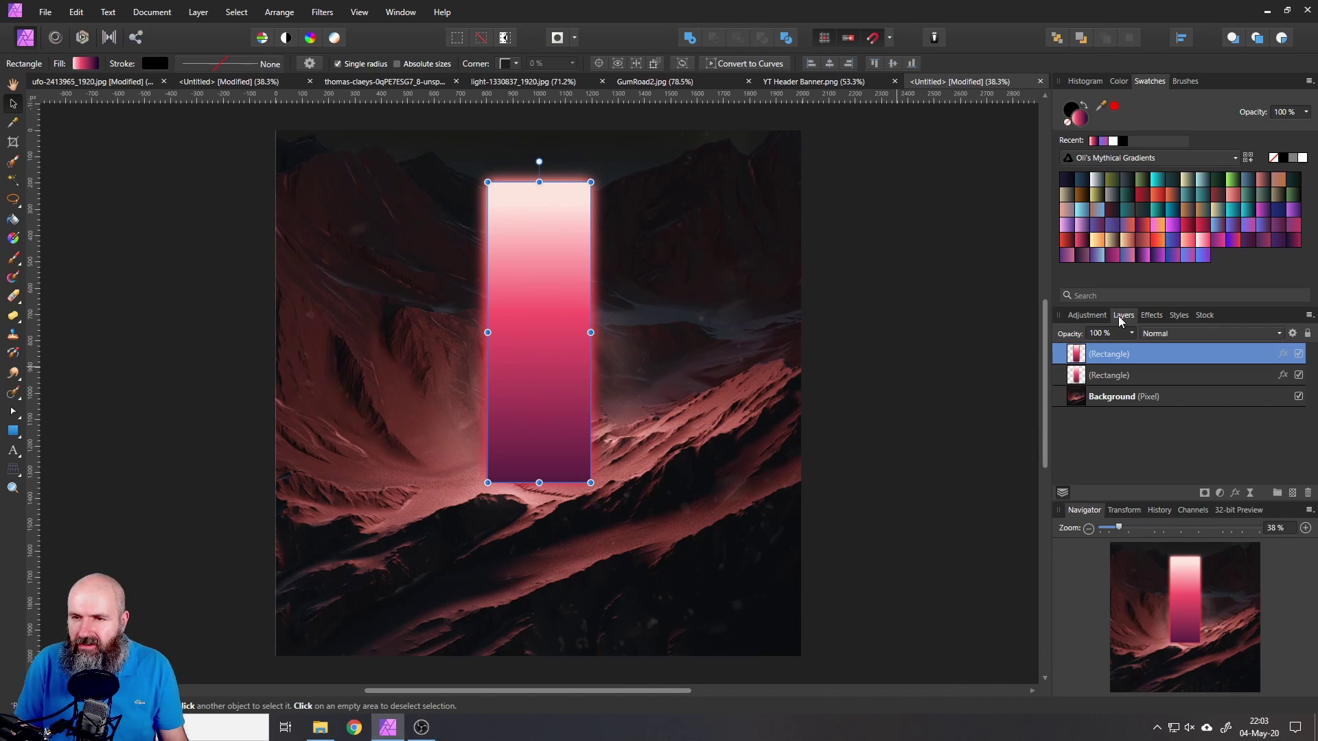
pyautogui.rightClick(1076, 359)
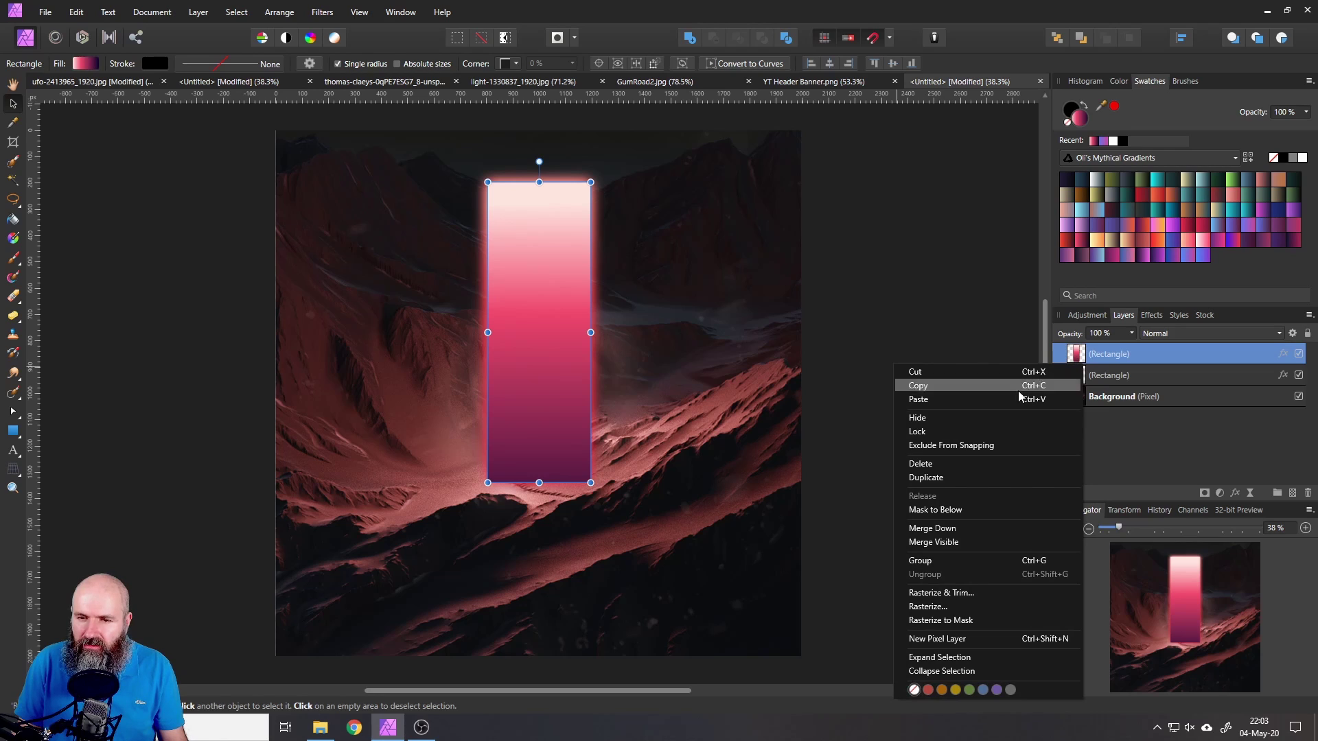
pyautogui.click(936, 479)
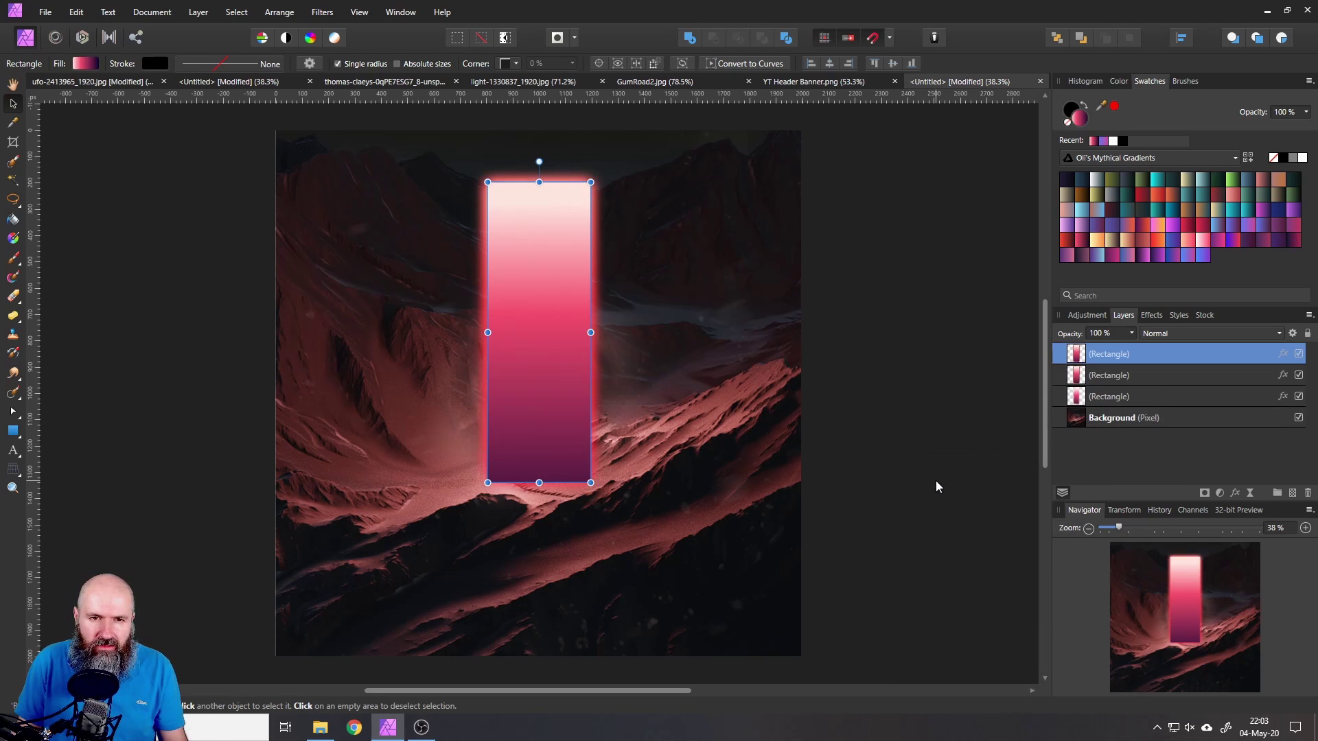
pyautogui.click(1152, 315)
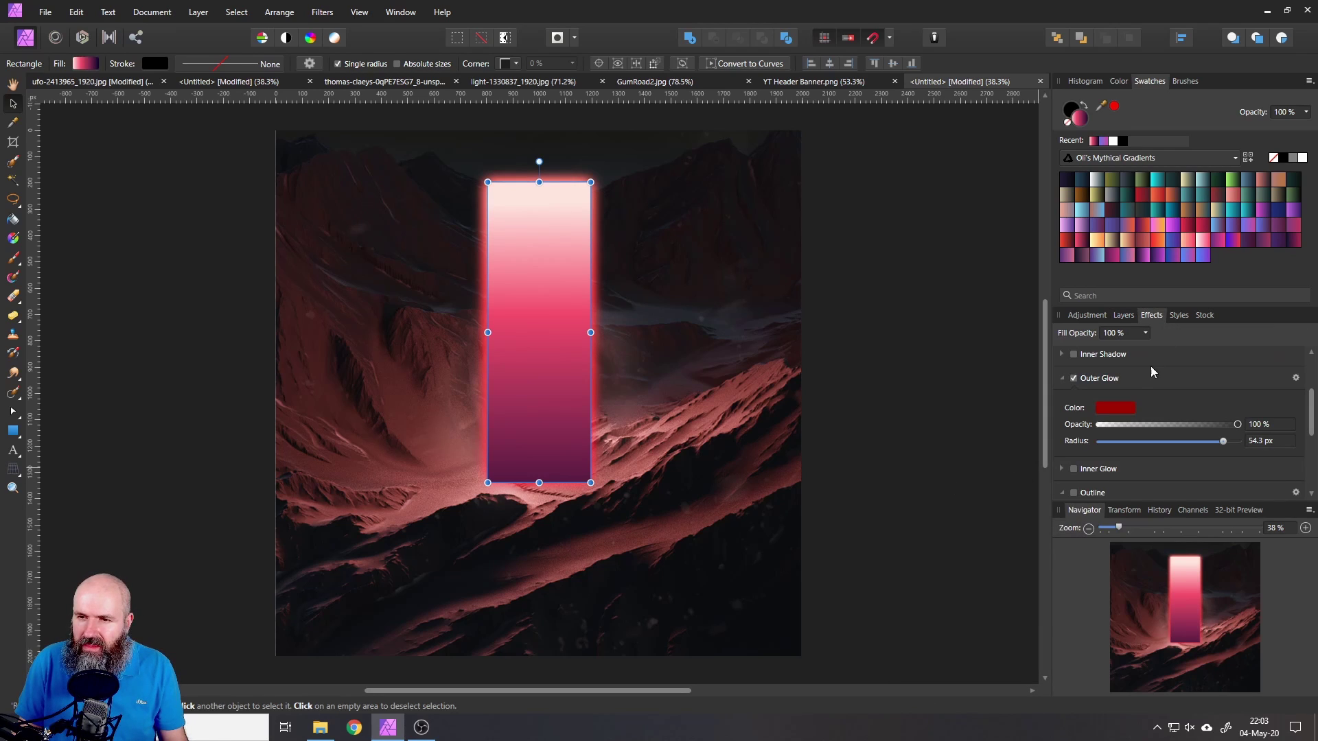
pyautogui.click(1294, 378)
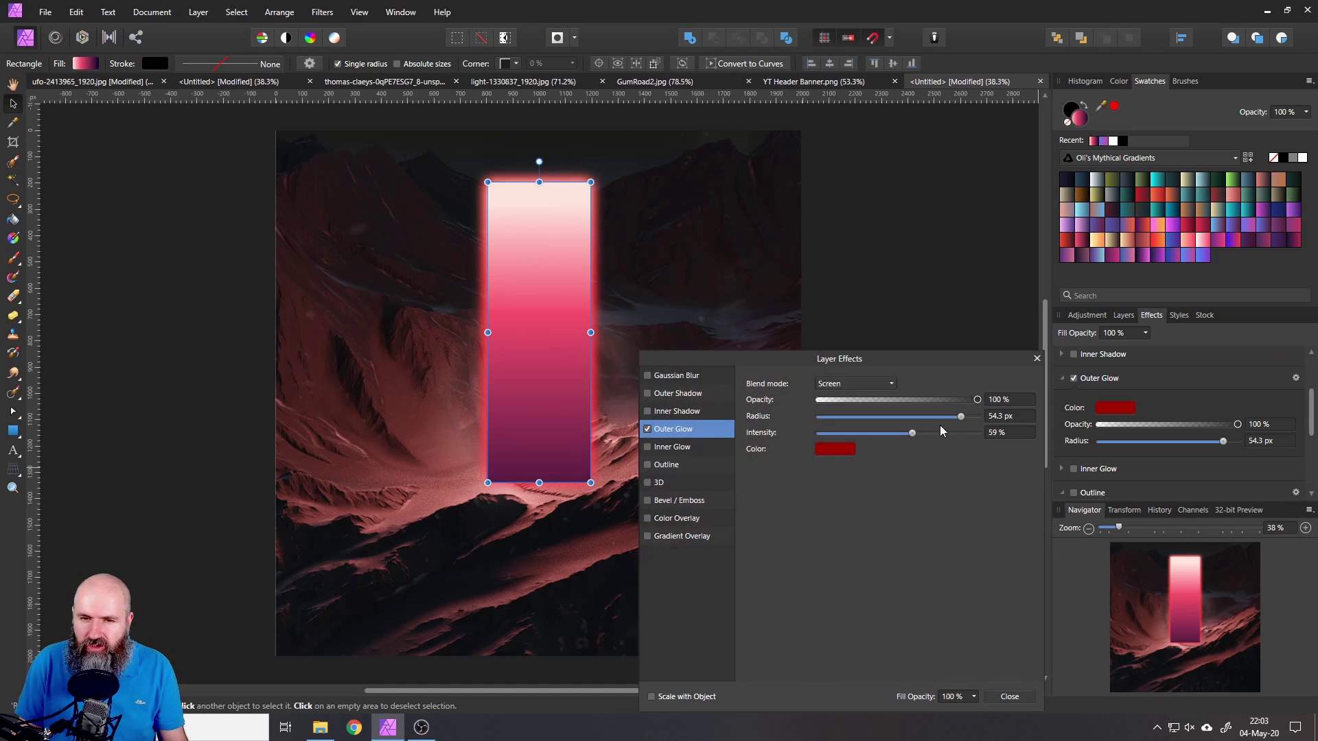
pyautogui.click(838, 451)
pyautogui.moveTo(833, 557); pyautogui.dragTo(842, 562)
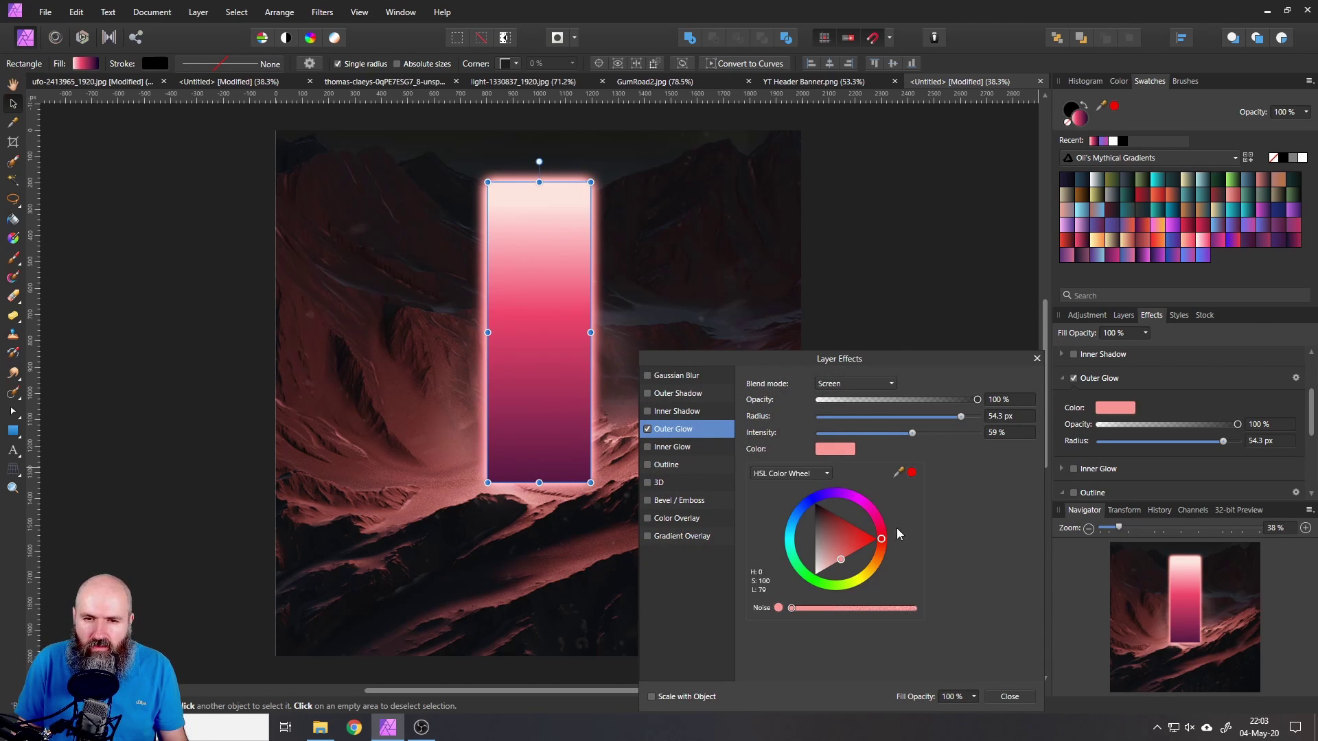
pyautogui.click(1123, 315)
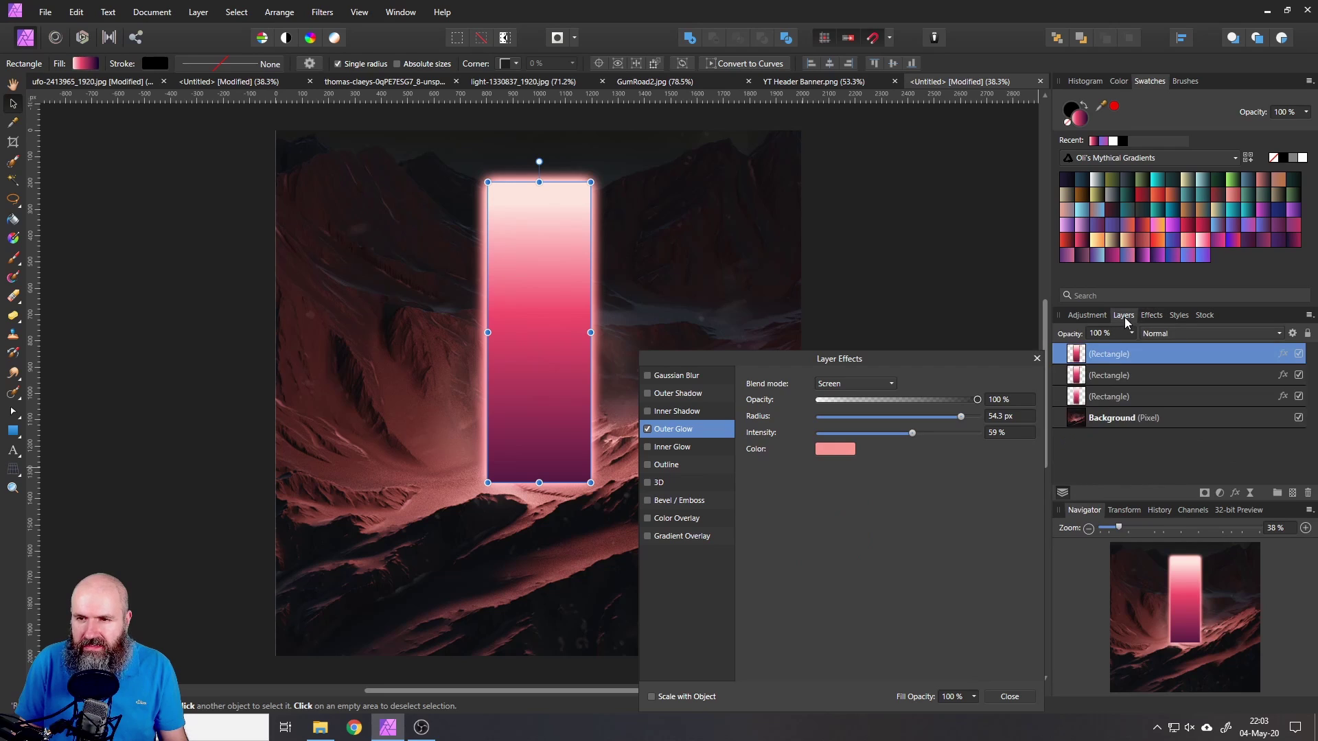
# Step: Compare the glow with the topmost rectangle layer hidden and shown
pyautogui.click(1298, 354)
pyautogui.click(1298, 354)
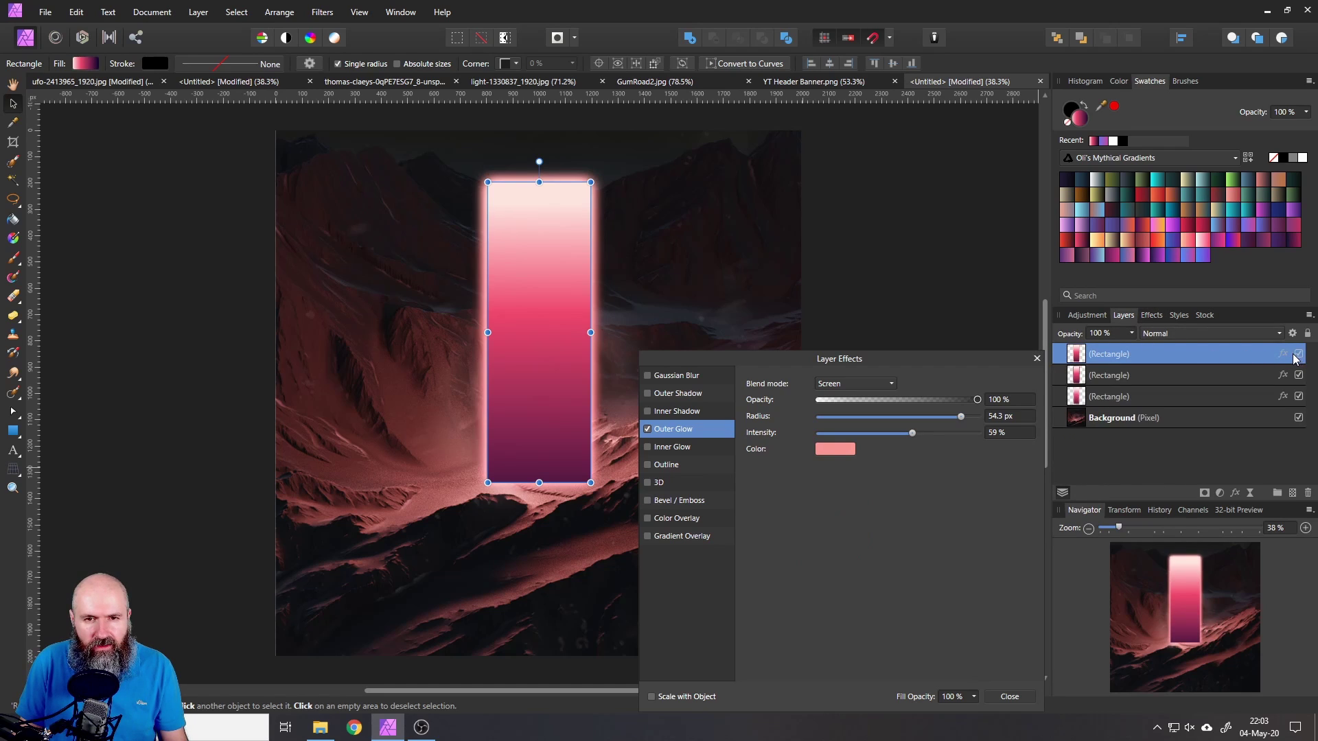
pyautogui.click(1298, 354)
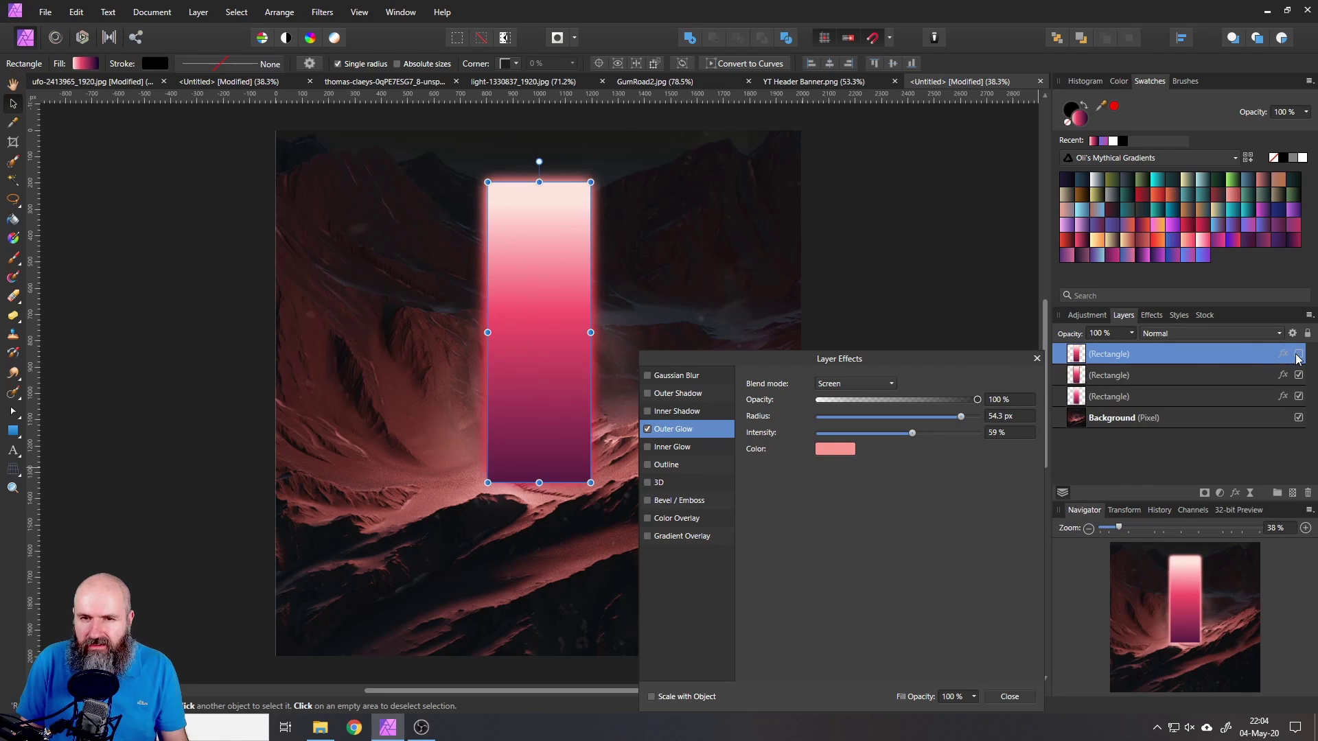
pyautogui.click(1298, 354)
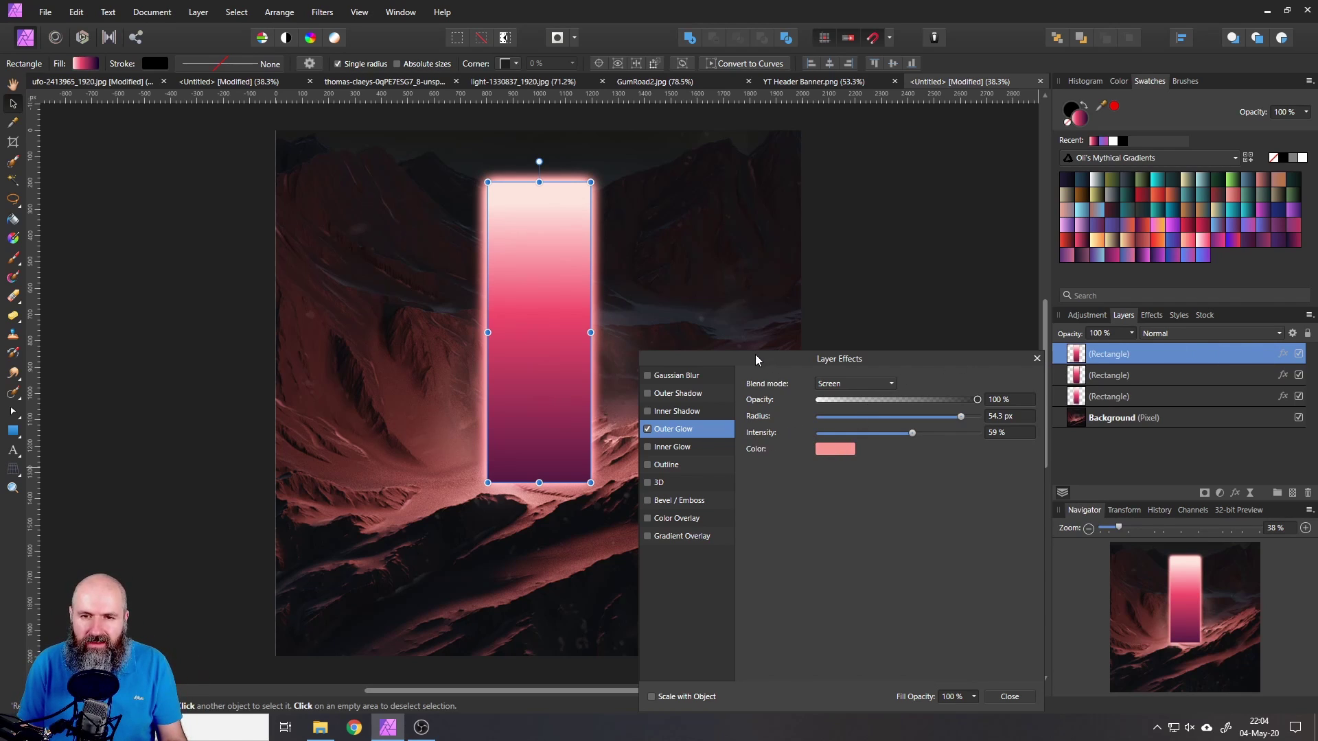
# Step: Add an Outer Shadow effect to the top rectangle with Normal blend mode, 20.8 px radius and 67 % intensity
pyautogui.moveTo(755, 355); pyautogui.dragTo(791, 342)
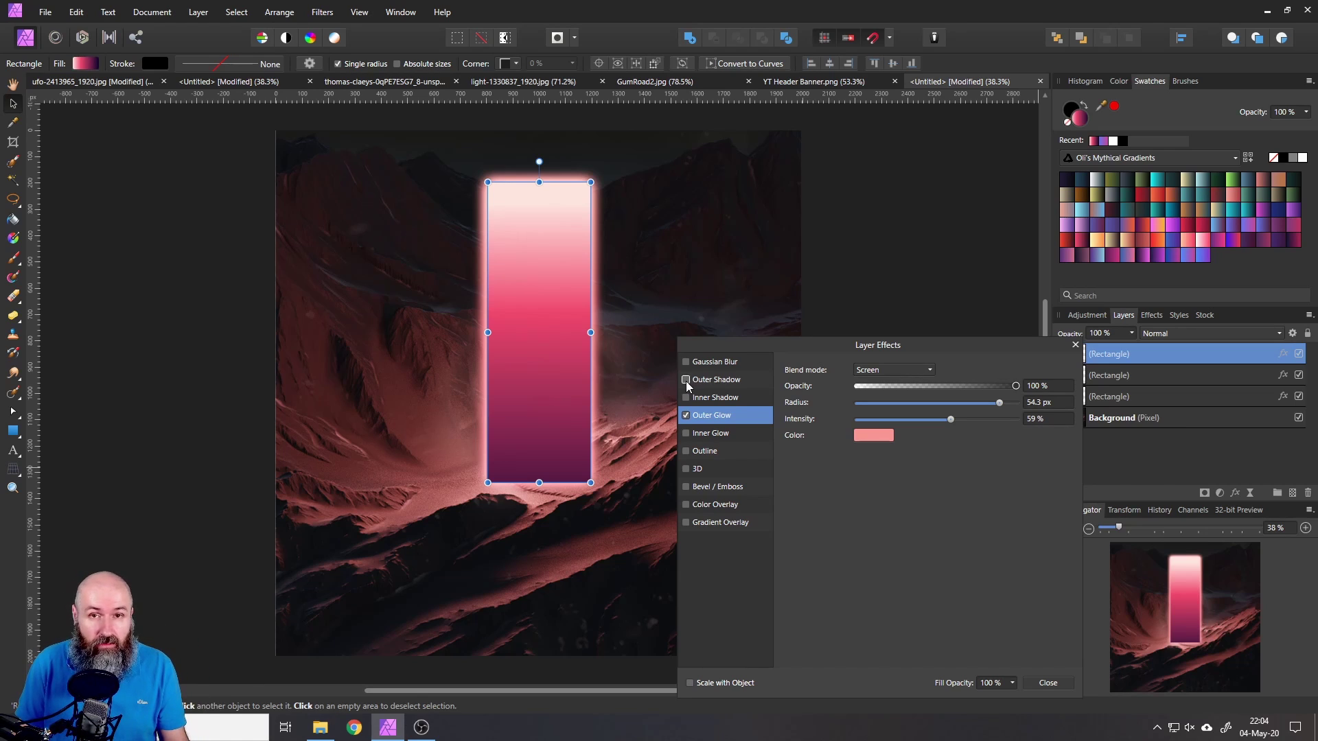
pyautogui.click(710, 383)
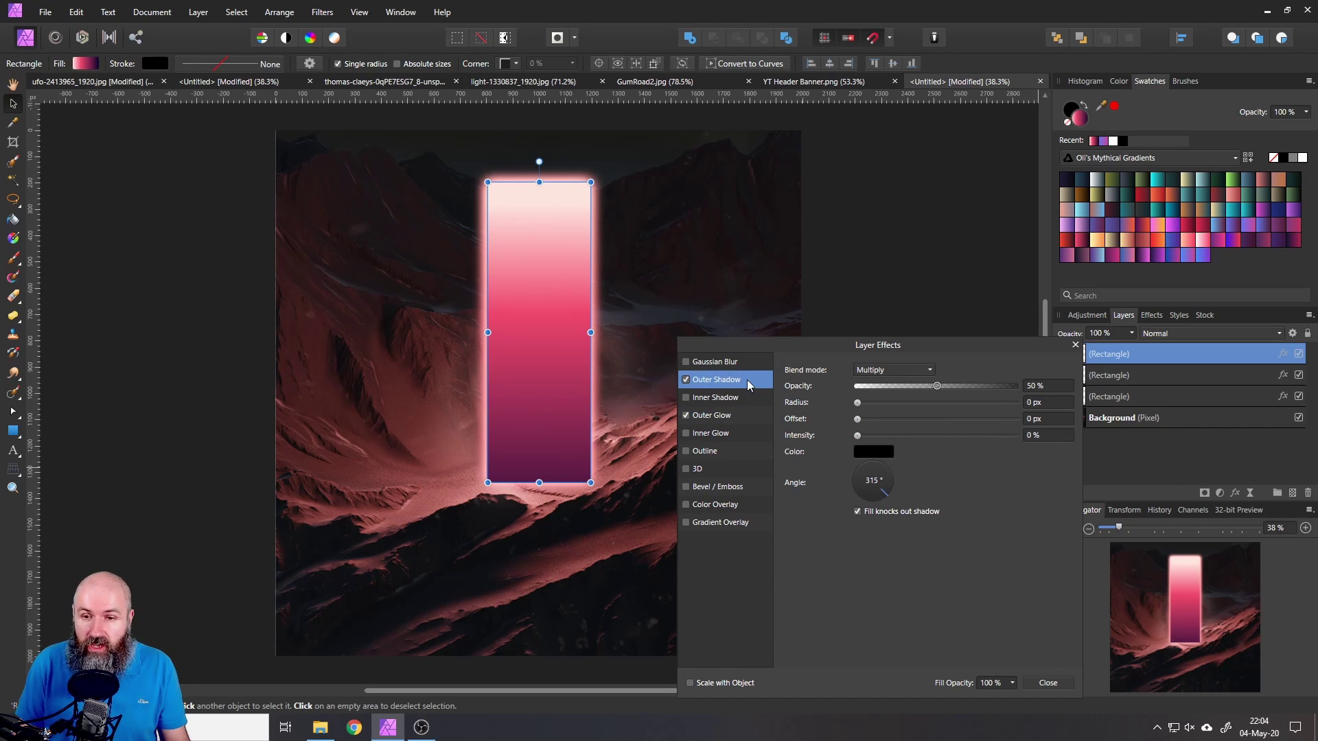
pyautogui.click(880, 371)
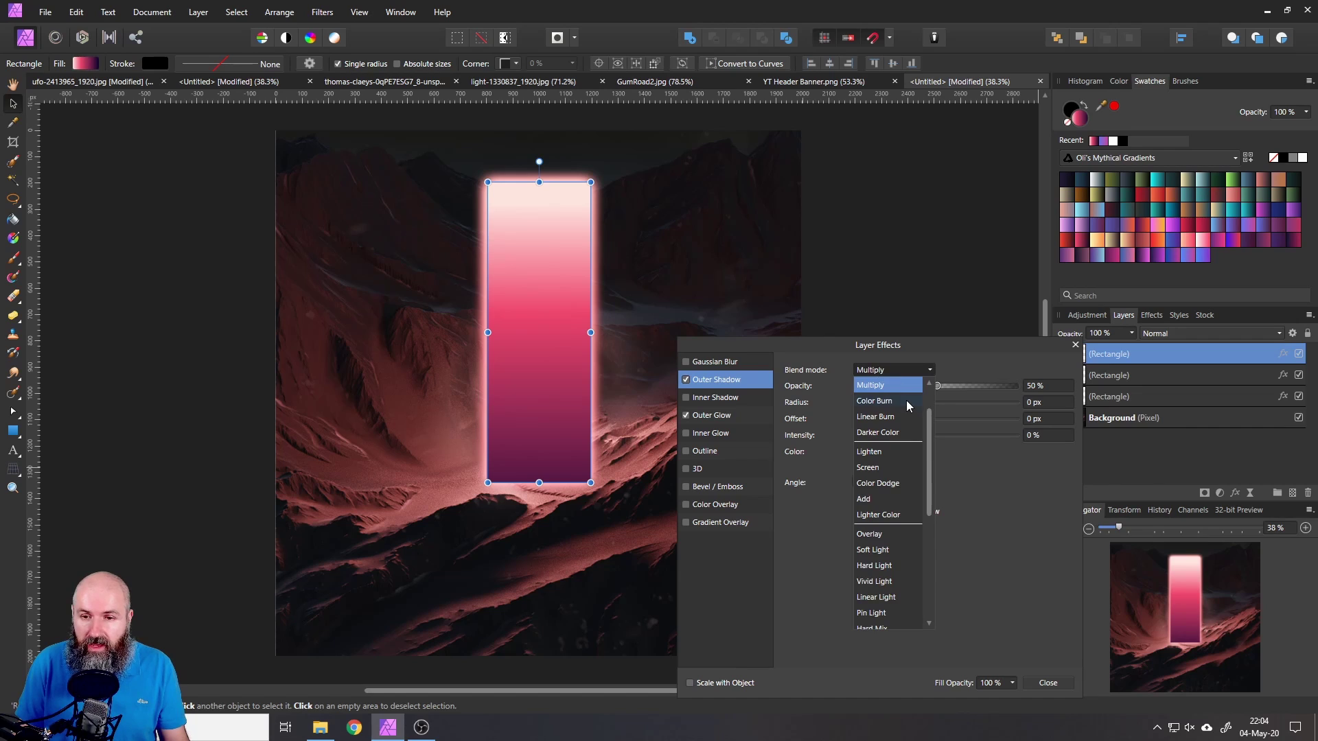
pyautogui.click(872, 384)
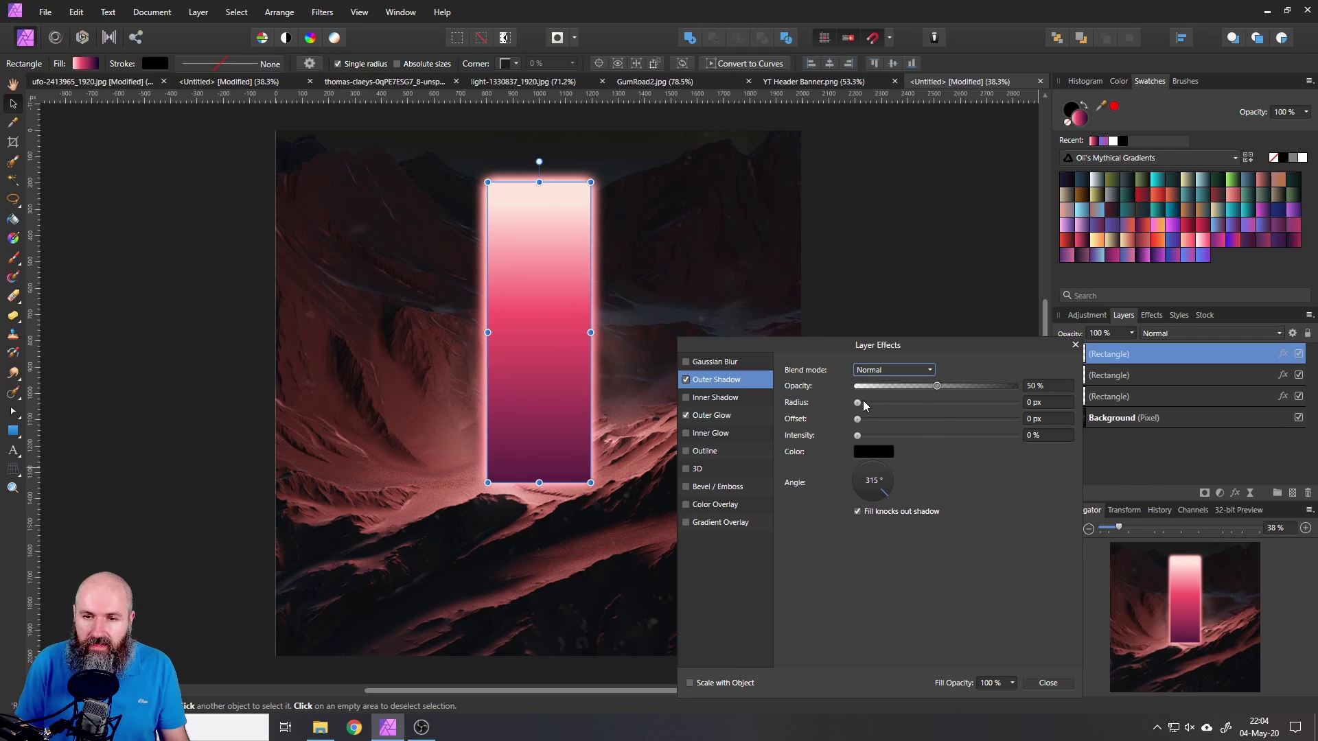
pyautogui.moveTo(857, 403); pyautogui.dragTo(944, 404)
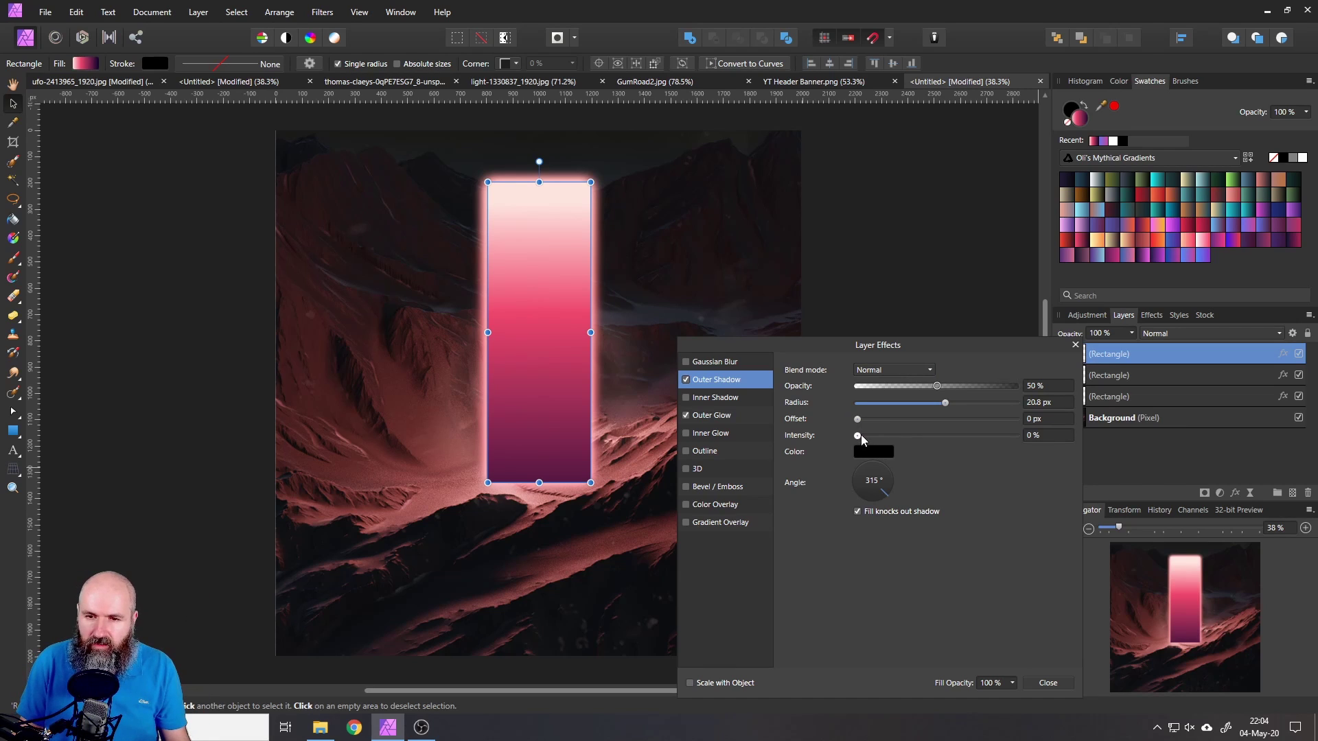
pyautogui.moveTo(858, 435); pyautogui.dragTo(894, 438)
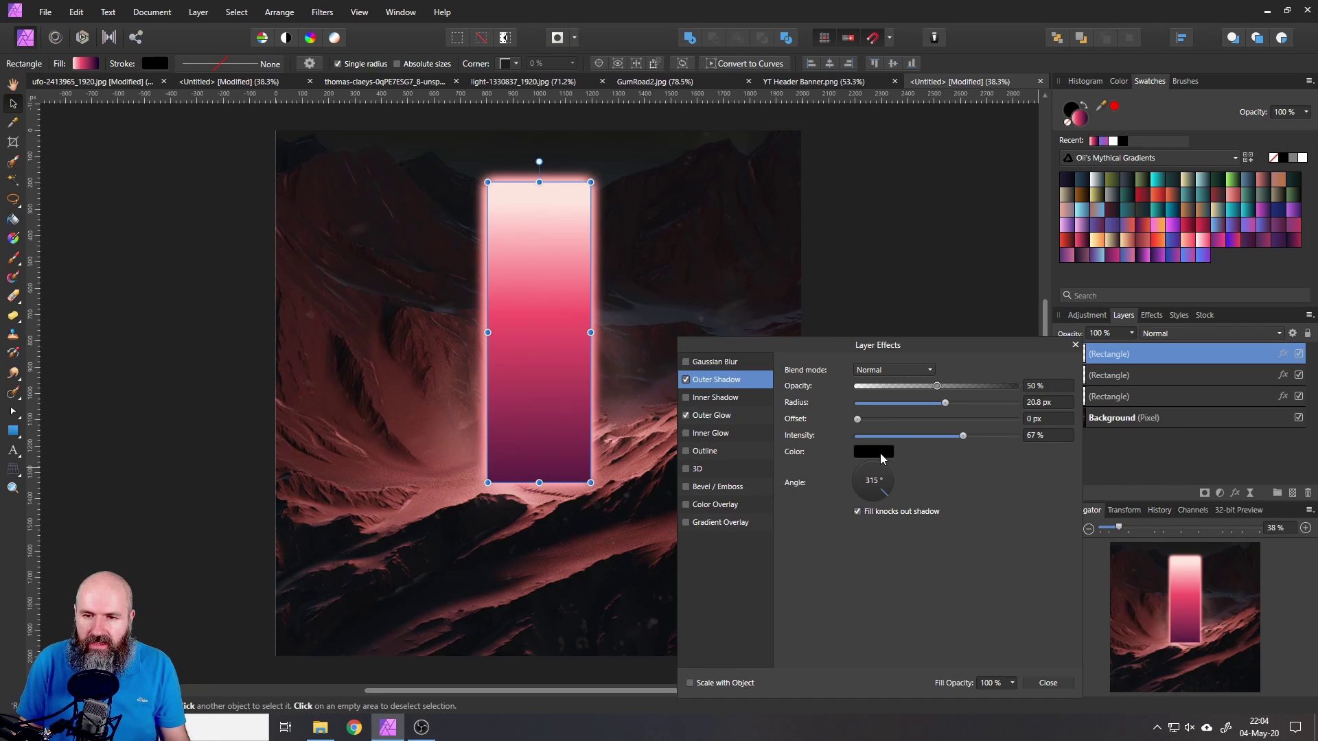
# Step: Set the top rectangle's outer shadow colour to blue with H 231, S 100, L 50
pyautogui.click(879, 453)
pyautogui.click(834, 518)
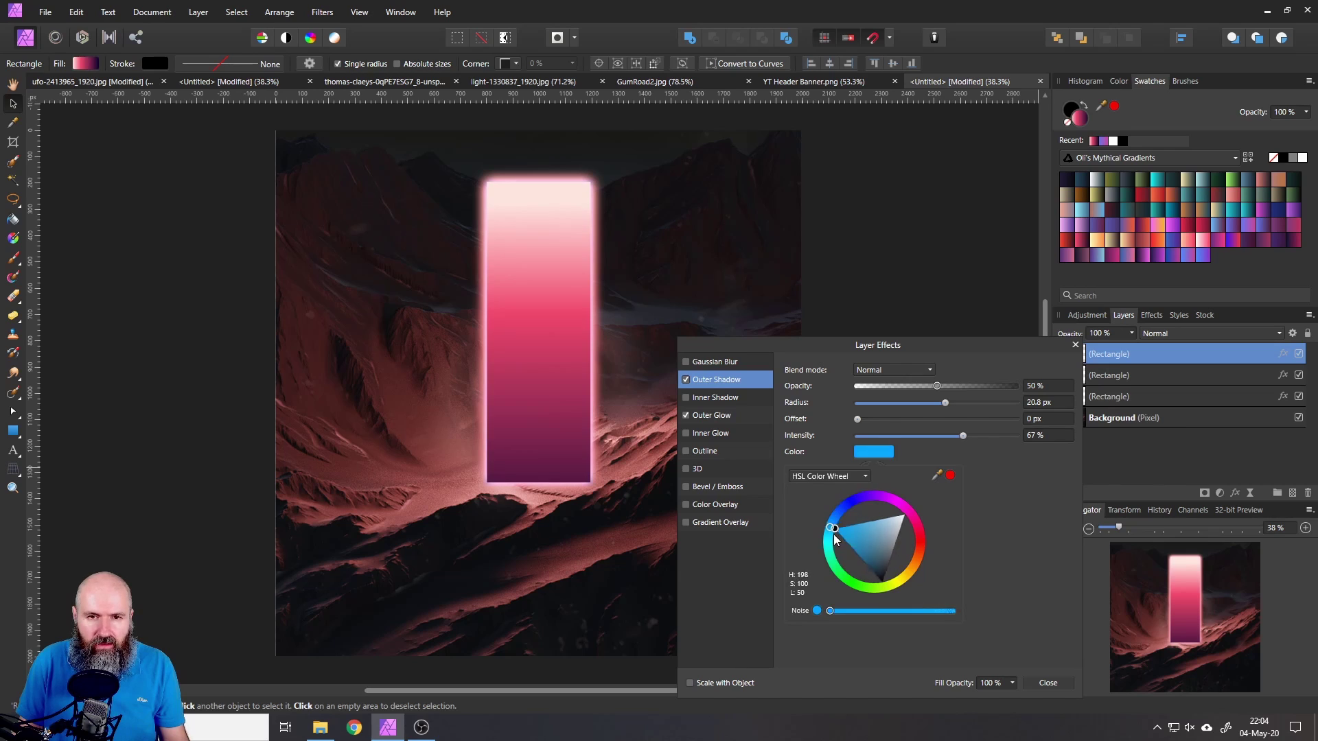
pyautogui.moveTo(835, 516); pyautogui.dragTo(847, 509)
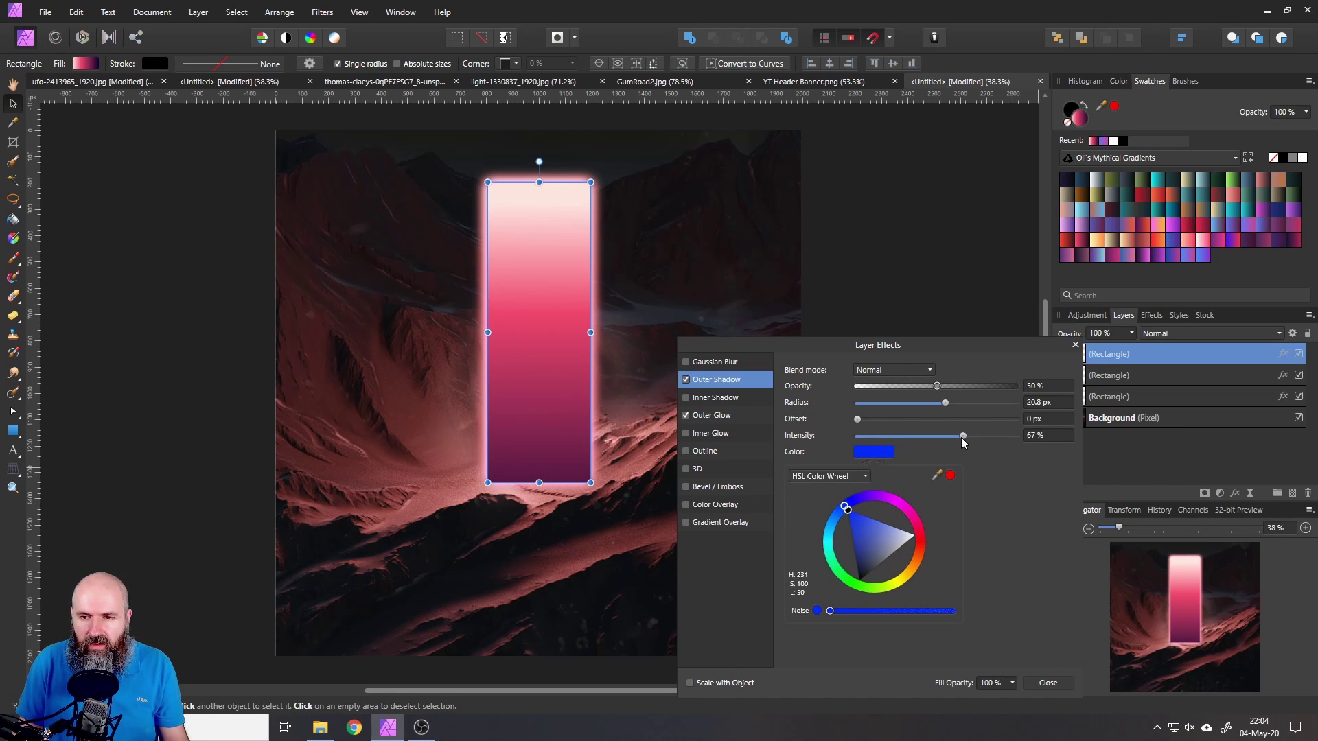
# Step: Set the outer shadow's intensity to 82 % and its radius to 12 px, then close the effects dialog and deselect the rectangle
pyautogui.click(961, 437)
pyautogui.moveTo(948, 408); pyautogui.dragTo(988, 436)
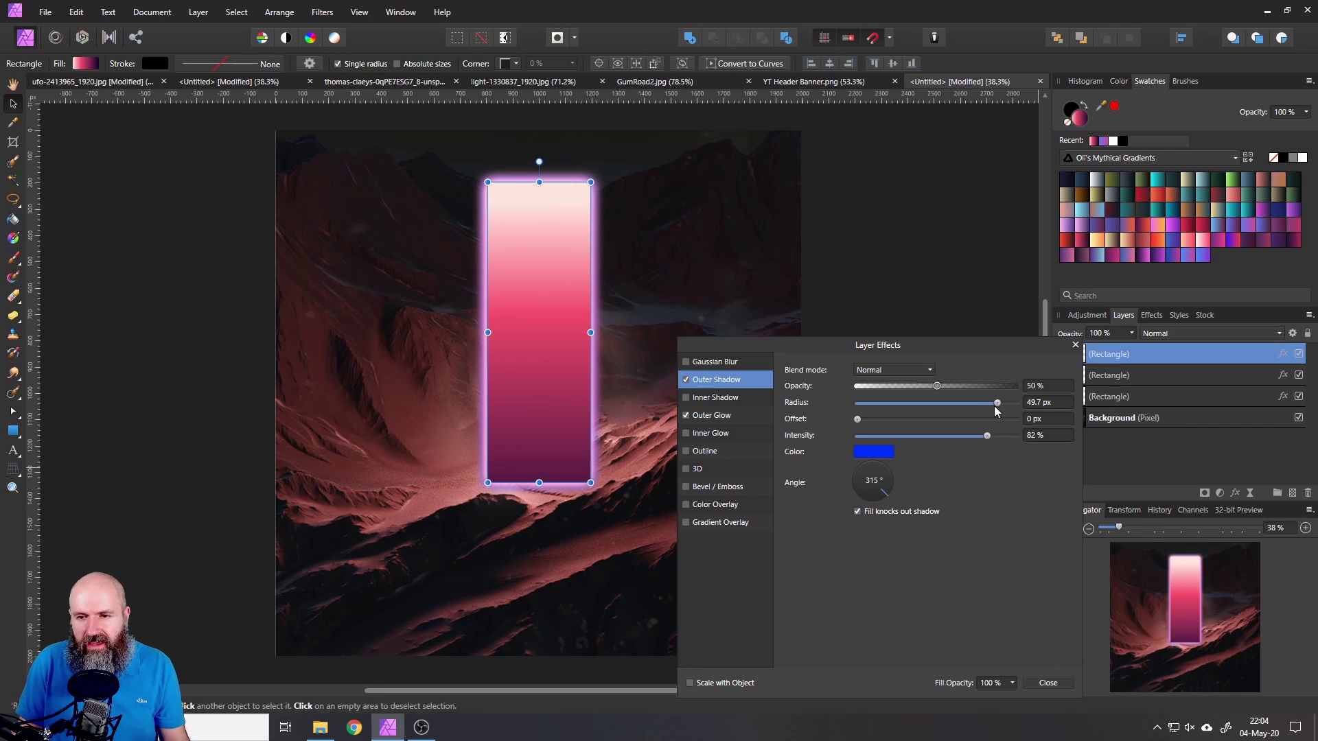
pyautogui.moveTo(997, 403); pyautogui.dragTo(930, 402)
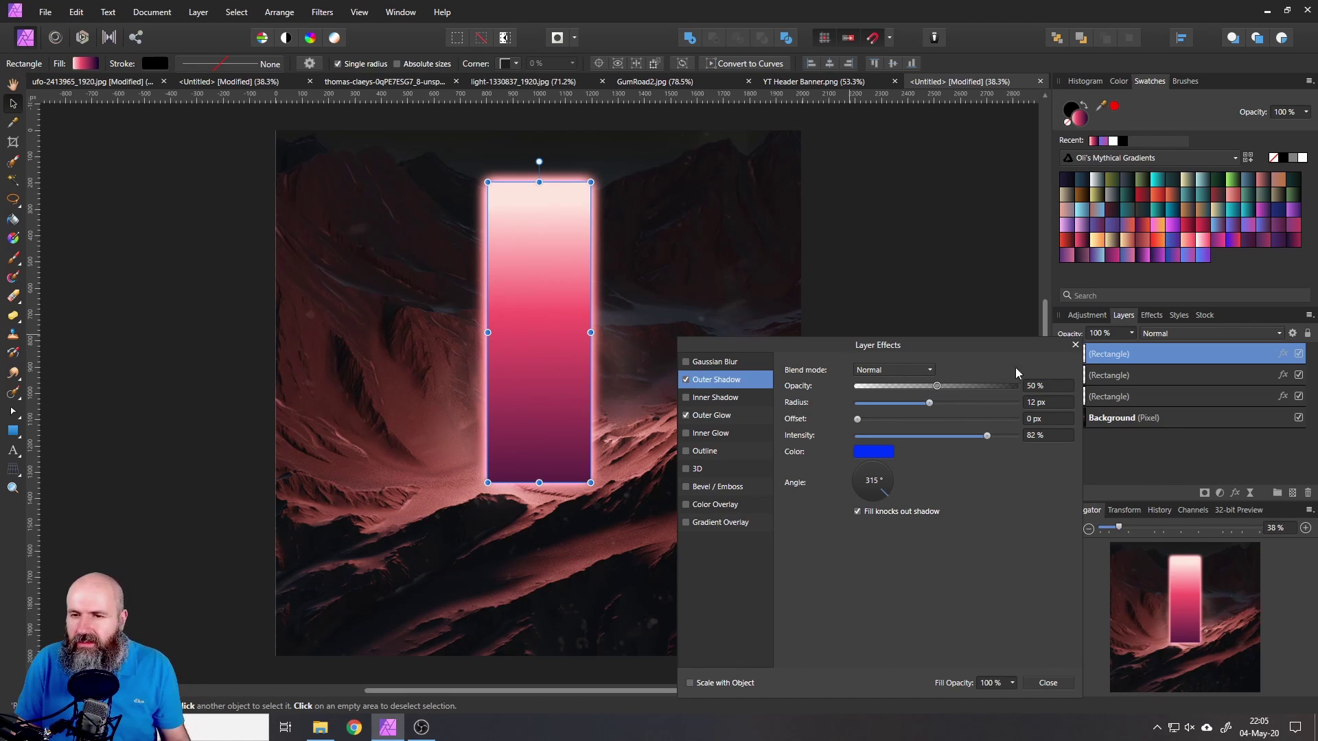
pyautogui.click(1075, 344)
pyautogui.click(896, 361)
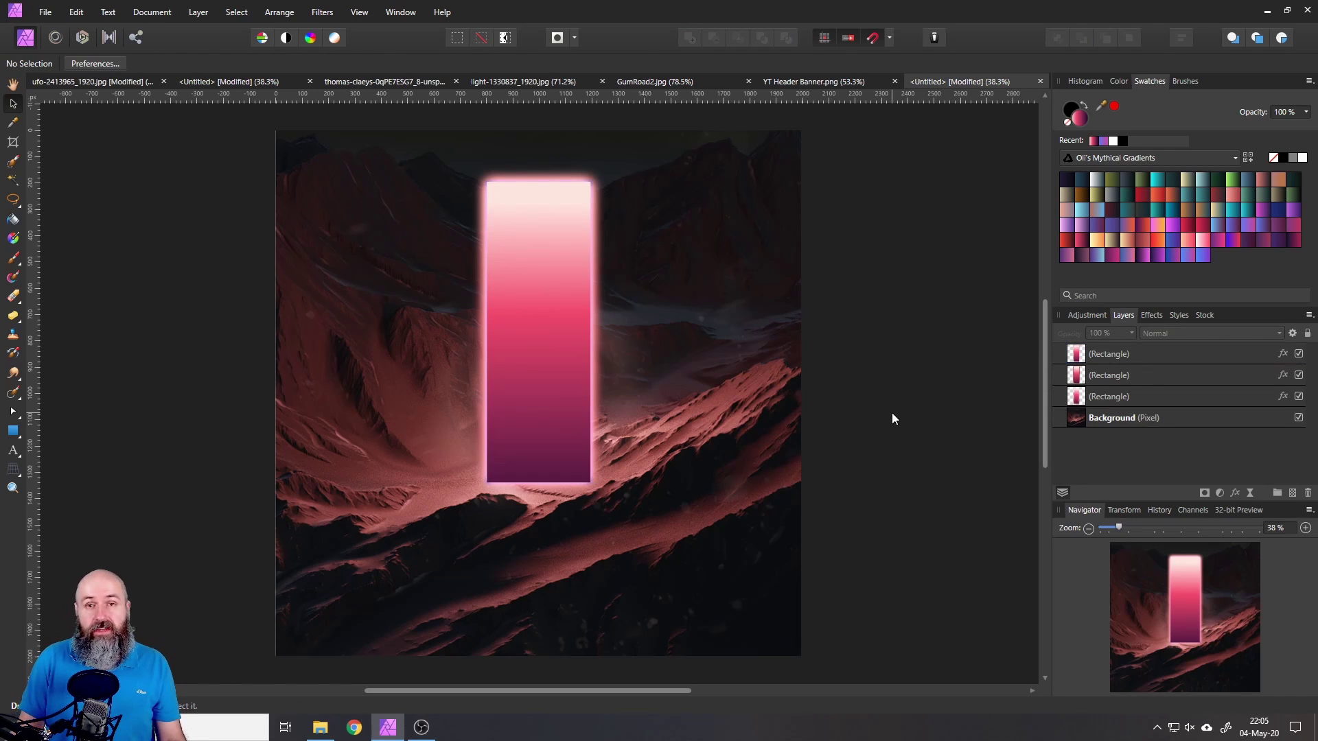
# Step: Duplicate the top rectangle layer and turn off the copy's Outer Glow effect
pyautogui.click(1078, 359)
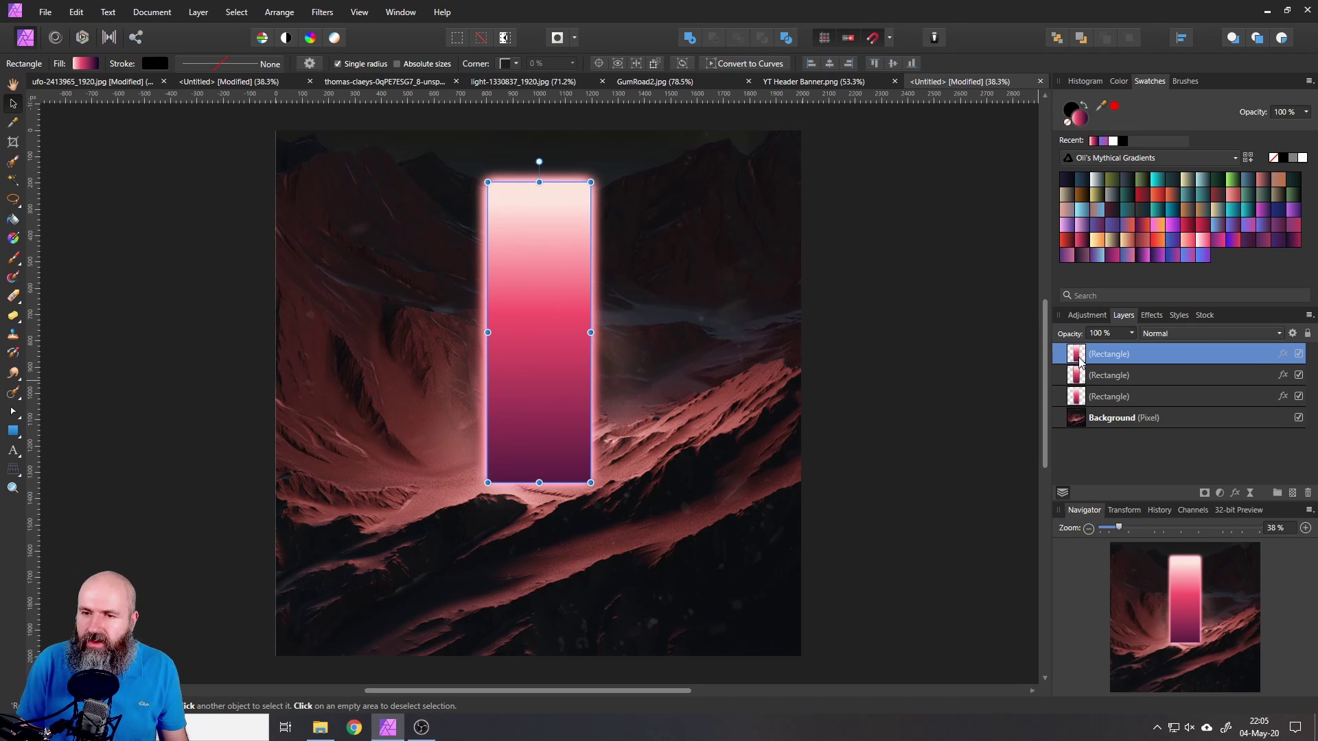
pyautogui.rightClick(1080, 361)
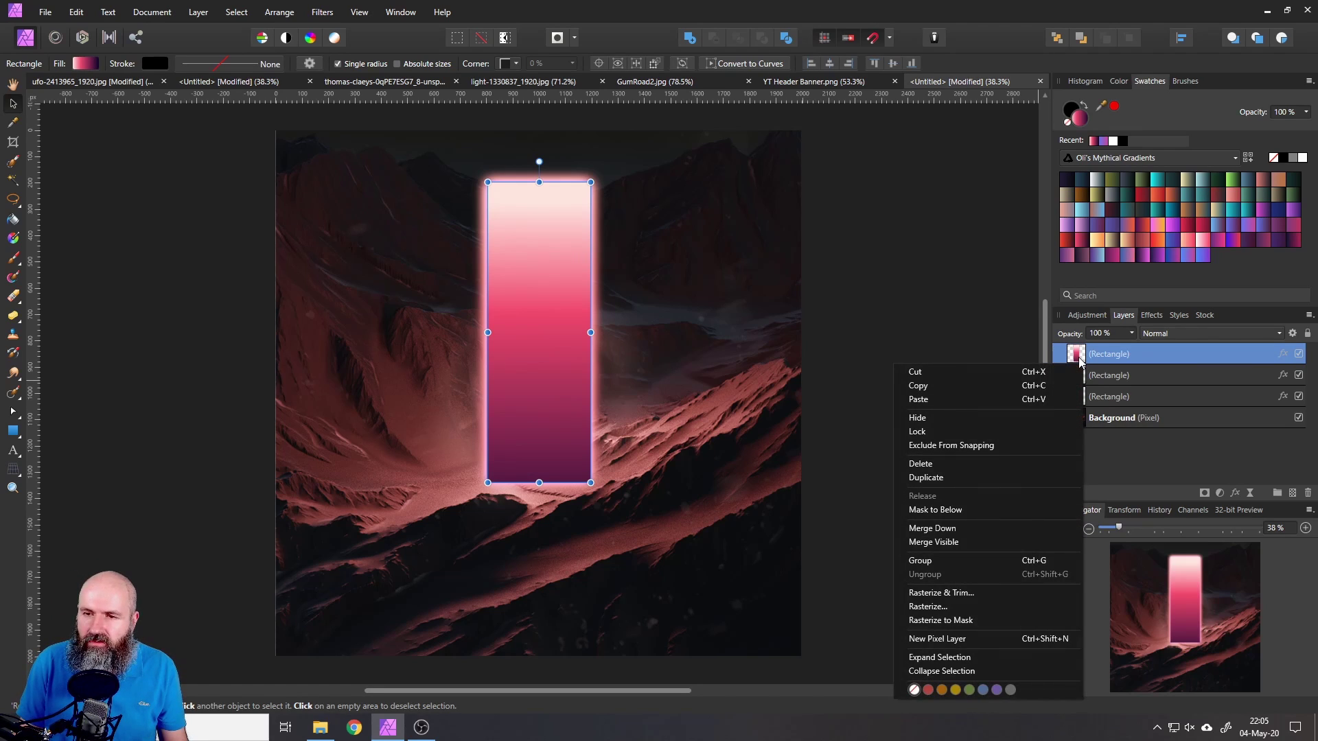
pyautogui.click(930, 477)
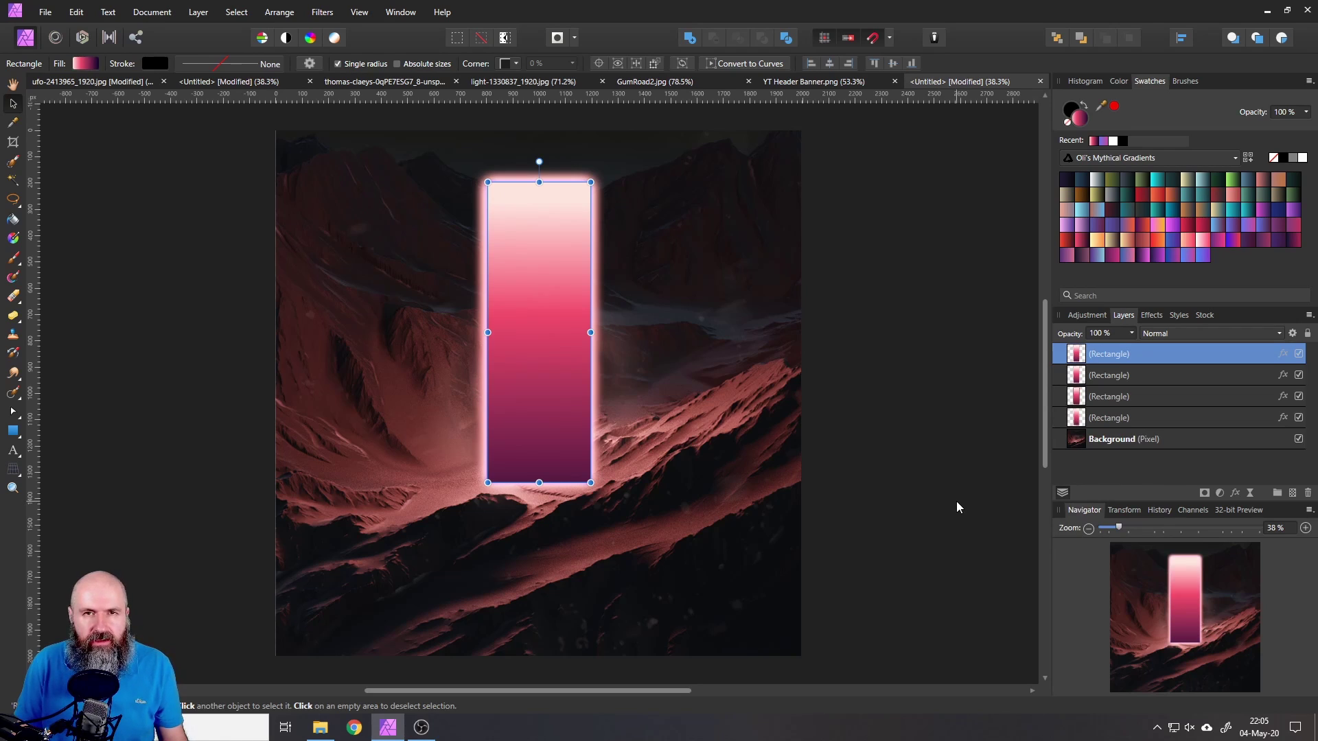
pyautogui.click(1153, 316)
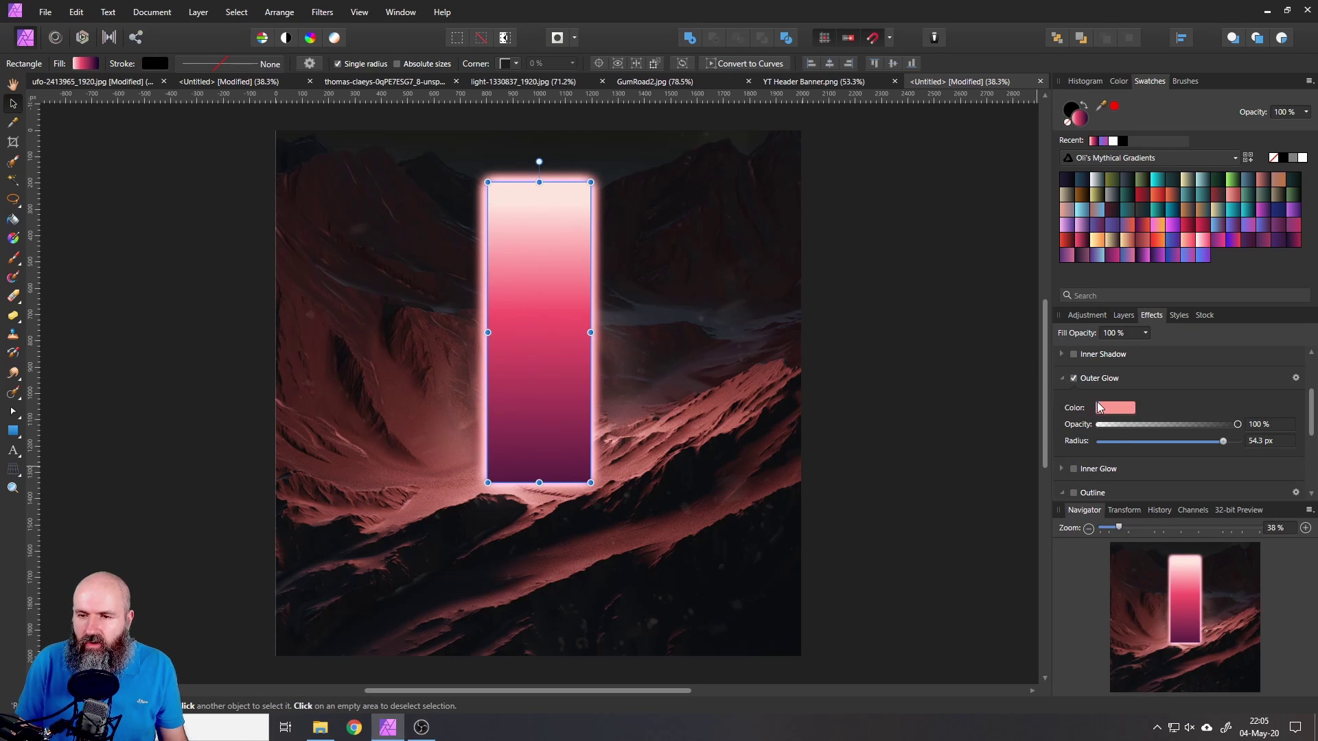
pyautogui.click(1073, 378)
# Step: Set the copied rectangle's fill opacity to 0 %
pyautogui.scroll(-2, 1078, 414)
pyautogui.scroll(4, 1079, 414)
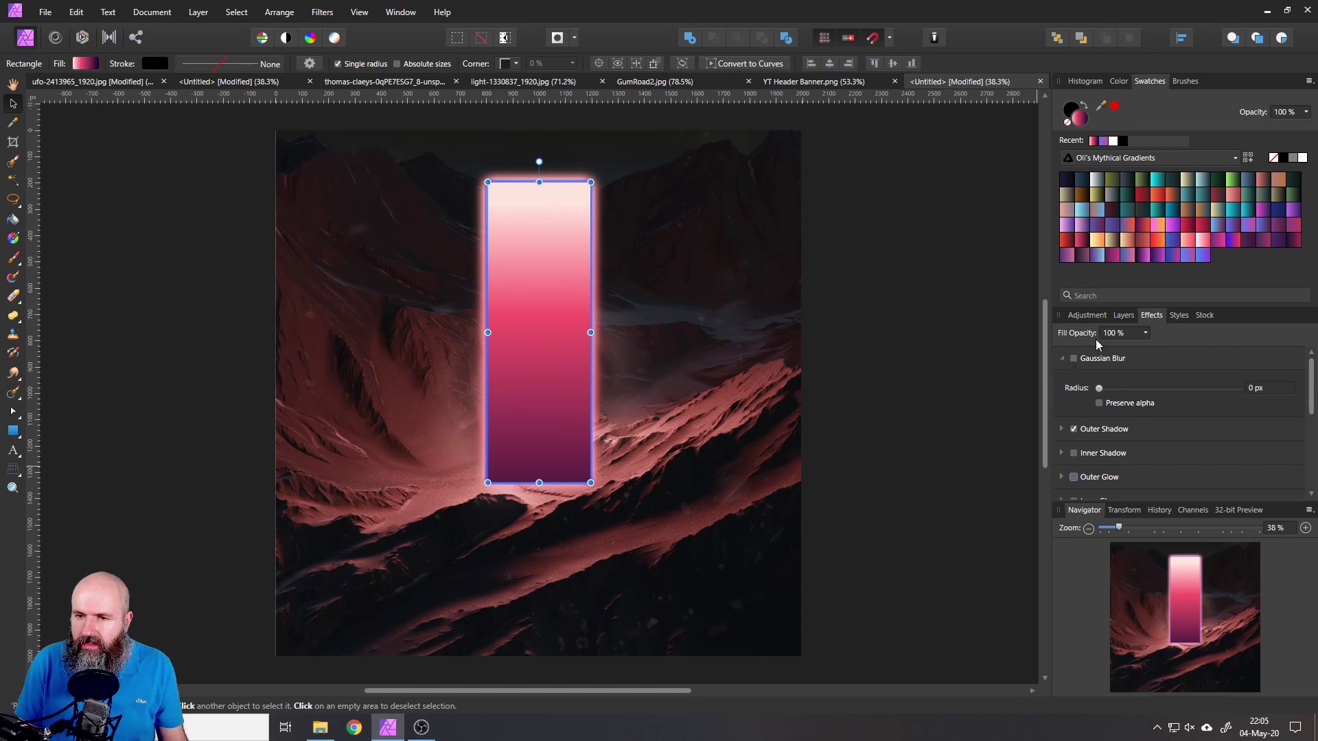
pyautogui.click(1145, 333)
pyautogui.moveTo(1148, 352); pyautogui.dragTo(1042, 350)
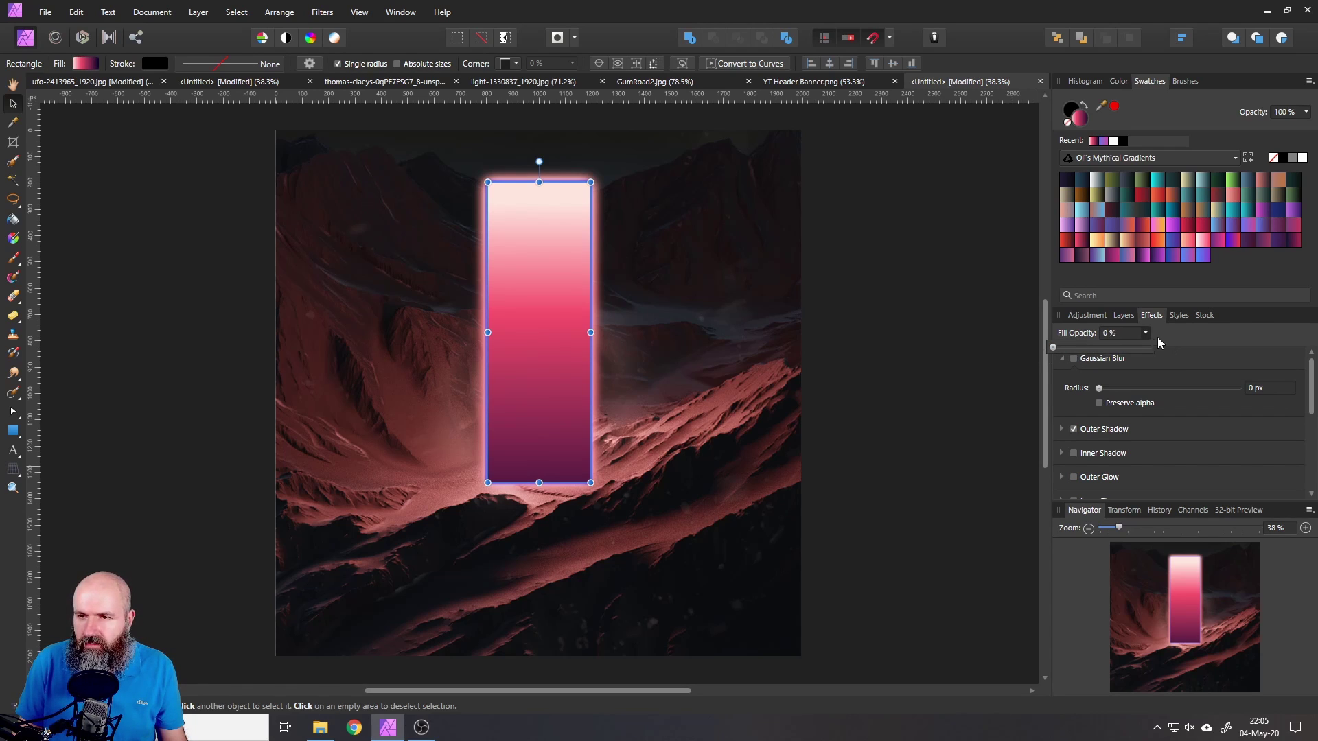
# Step: Add a white Outline effect with a radius of 0.7 px to the copied rectangle
pyautogui.scroll(-4, 1153, 374)
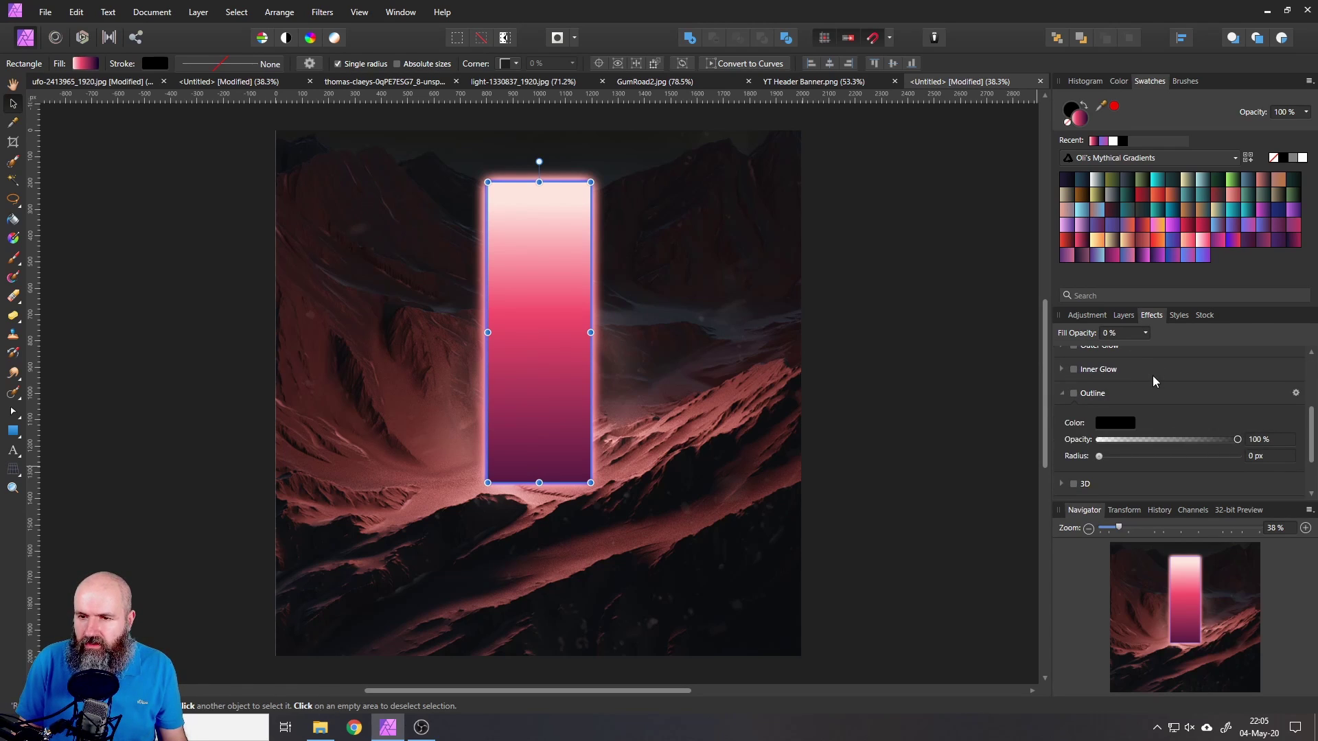
pyautogui.click(1076, 396)
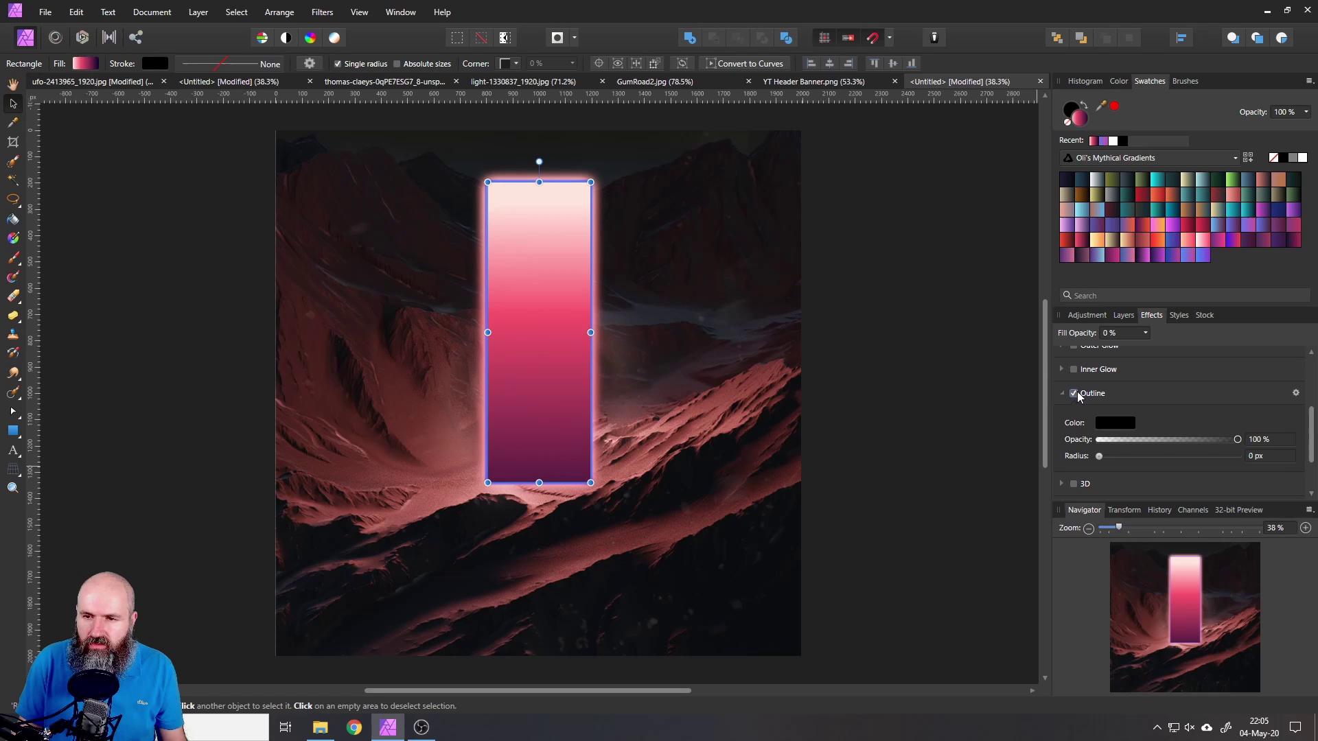
pyautogui.click(1117, 423)
pyautogui.moveTo(1099, 526); pyautogui.dragTo(1089, 587)
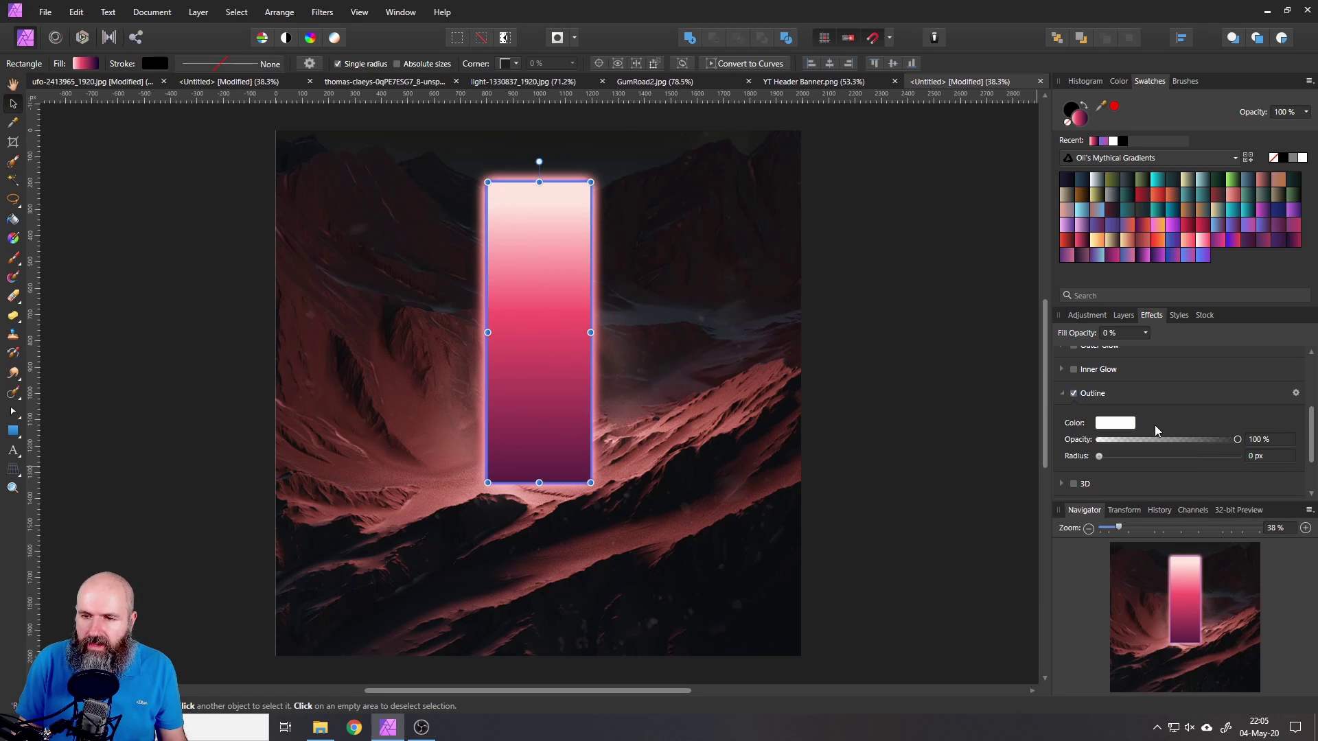
pyautogui.moveTo(1099, 456)
pyautogui.mouseDown()
pyautogui.moveTo(1132, 456)
pyautogui.moveTo(1114, 458)
pyautogui.mouseUp()
pyautogui.click(848, 318)
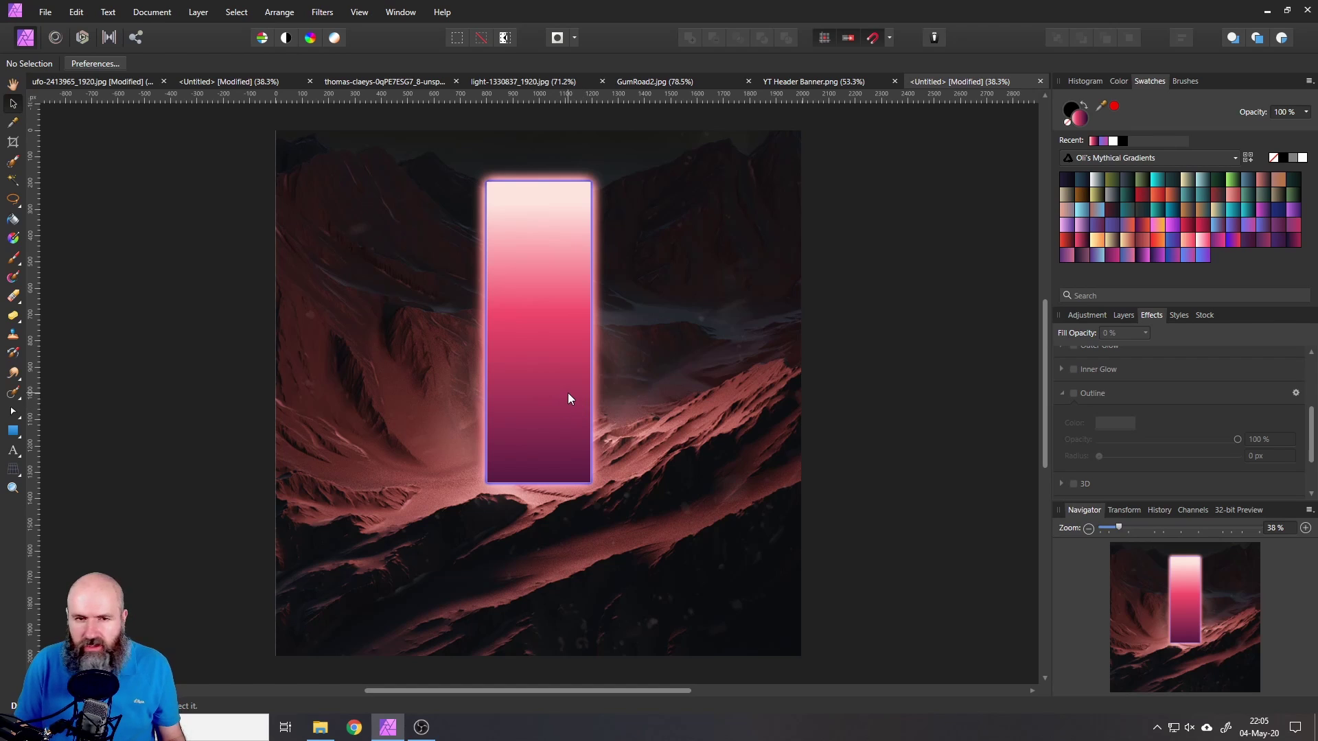
# Step: Increase the top rectangle's white outline radius to 3.4 px
pyautogui.scroll(4, 562, 397)
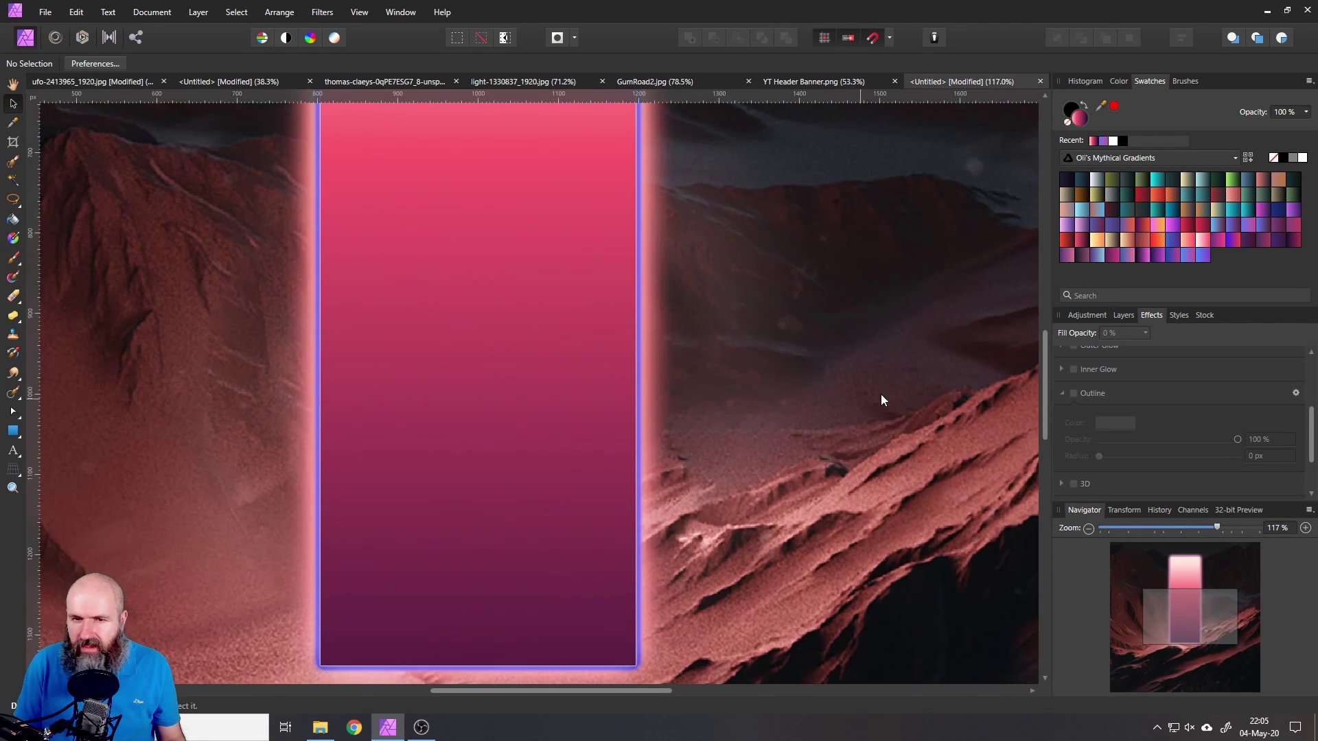
pyautogui.click(1126, 315)
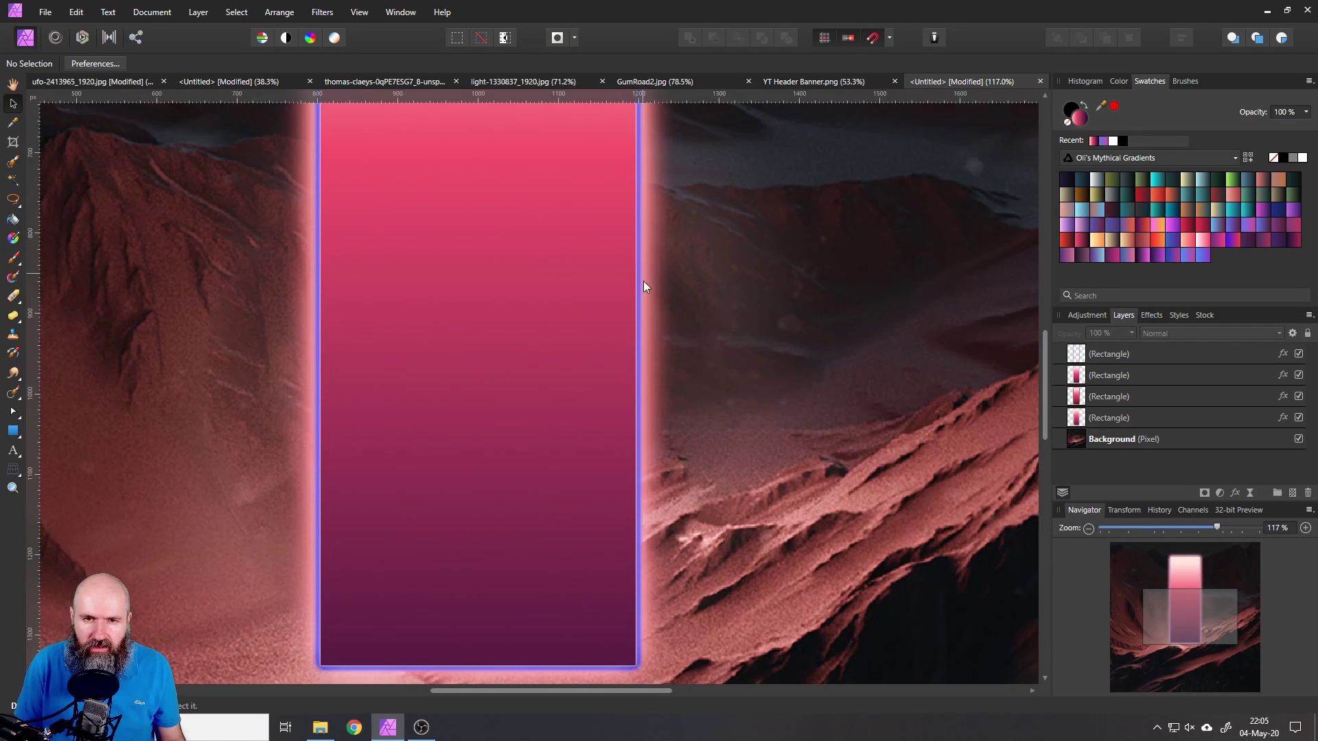
pyautogui.click(1076, 352)
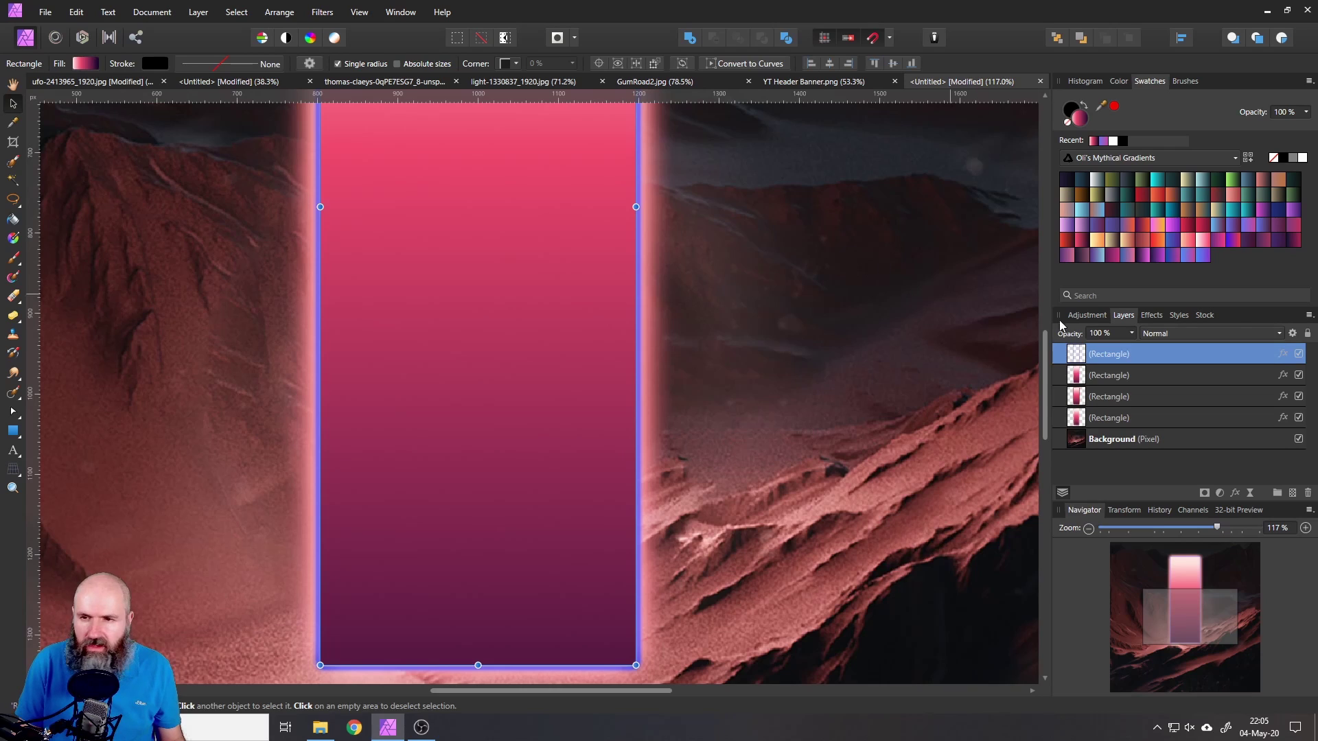
pyautogui.click(1150, 318)
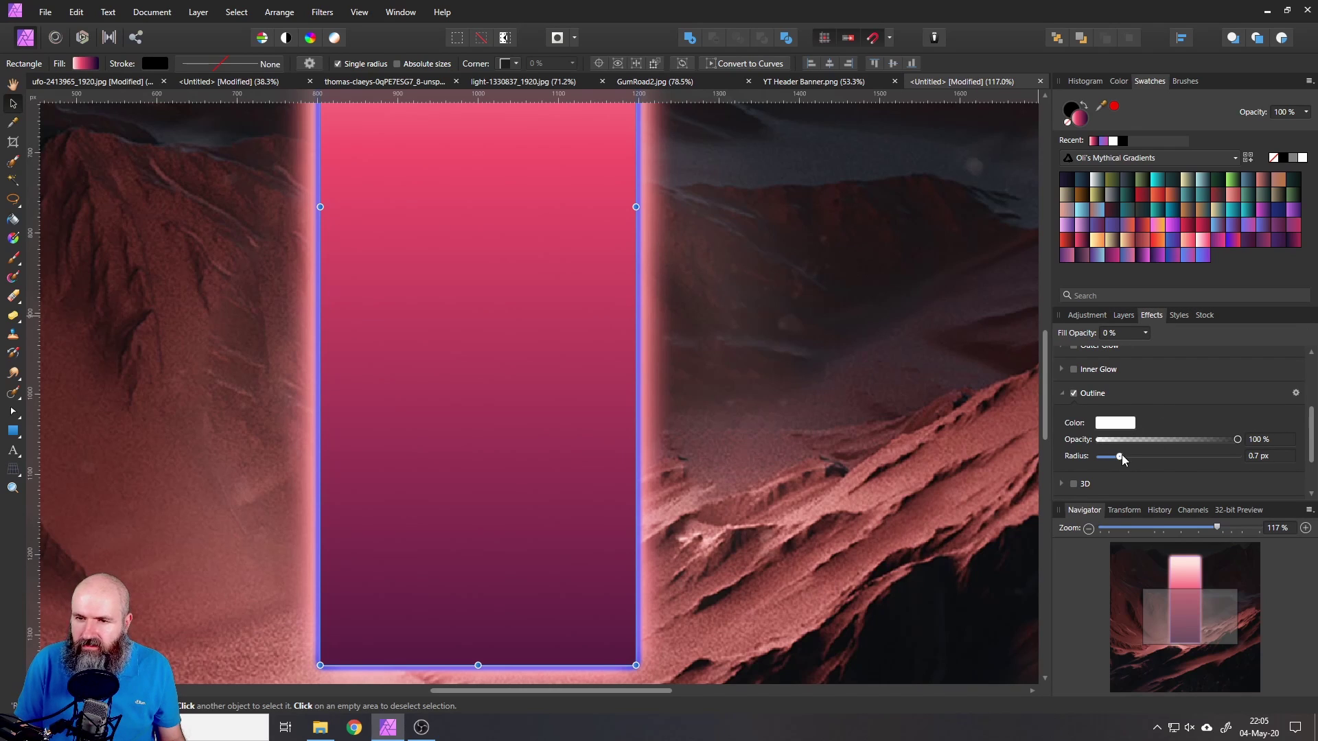
pyautogui.moveTo(1122, 454); pyautogui.dragTo(1138, 455)
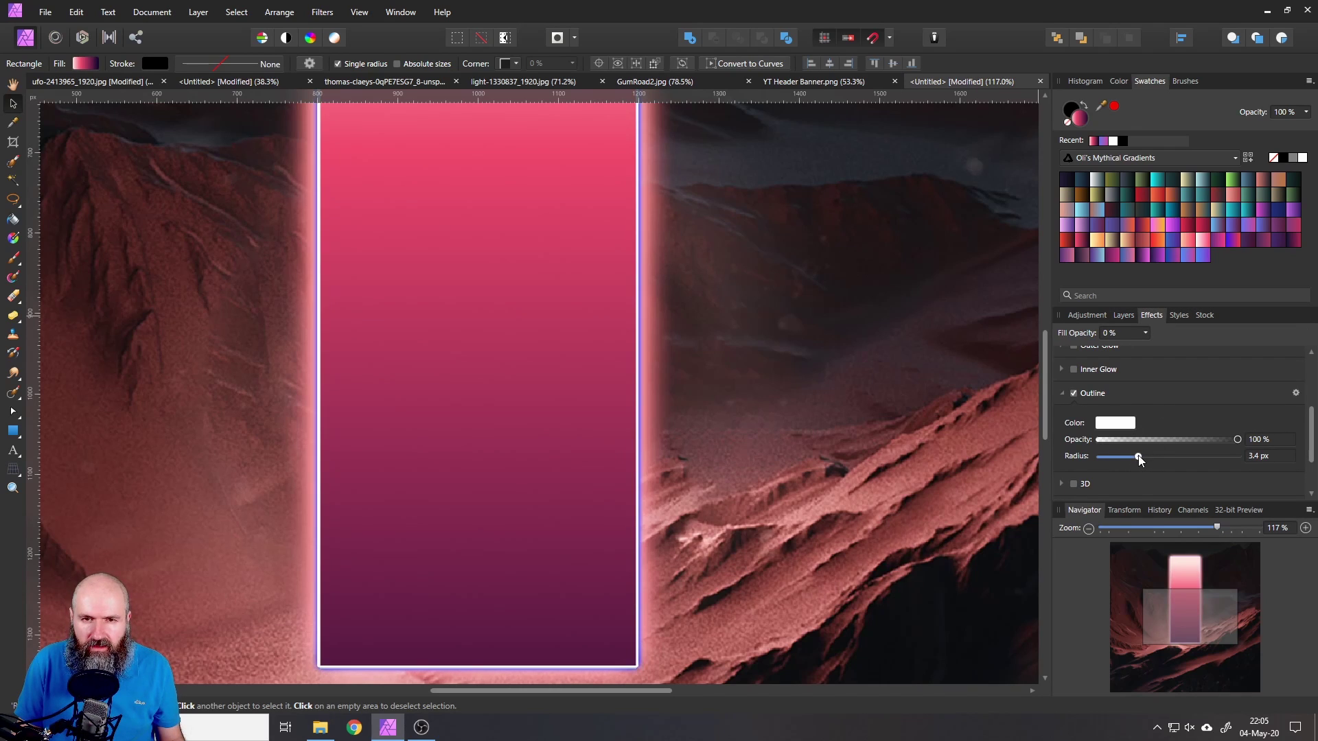
# Step: Turn off the Outer Shadow effect on the top outlined rectangle
pyautogui.click(1123, 315)
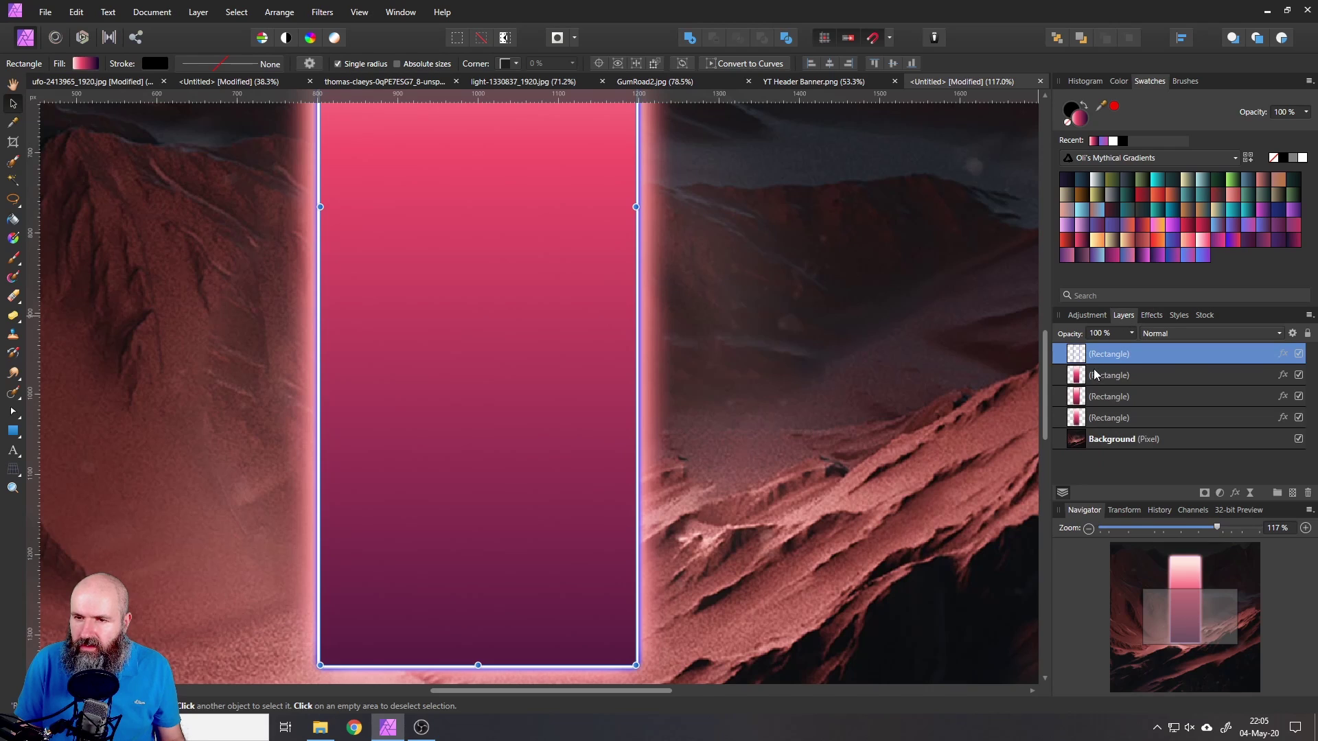
pyautogui.click(1094, 374)
pyautogui.click(1094, 354)
pyautogui.click(1151, 315)
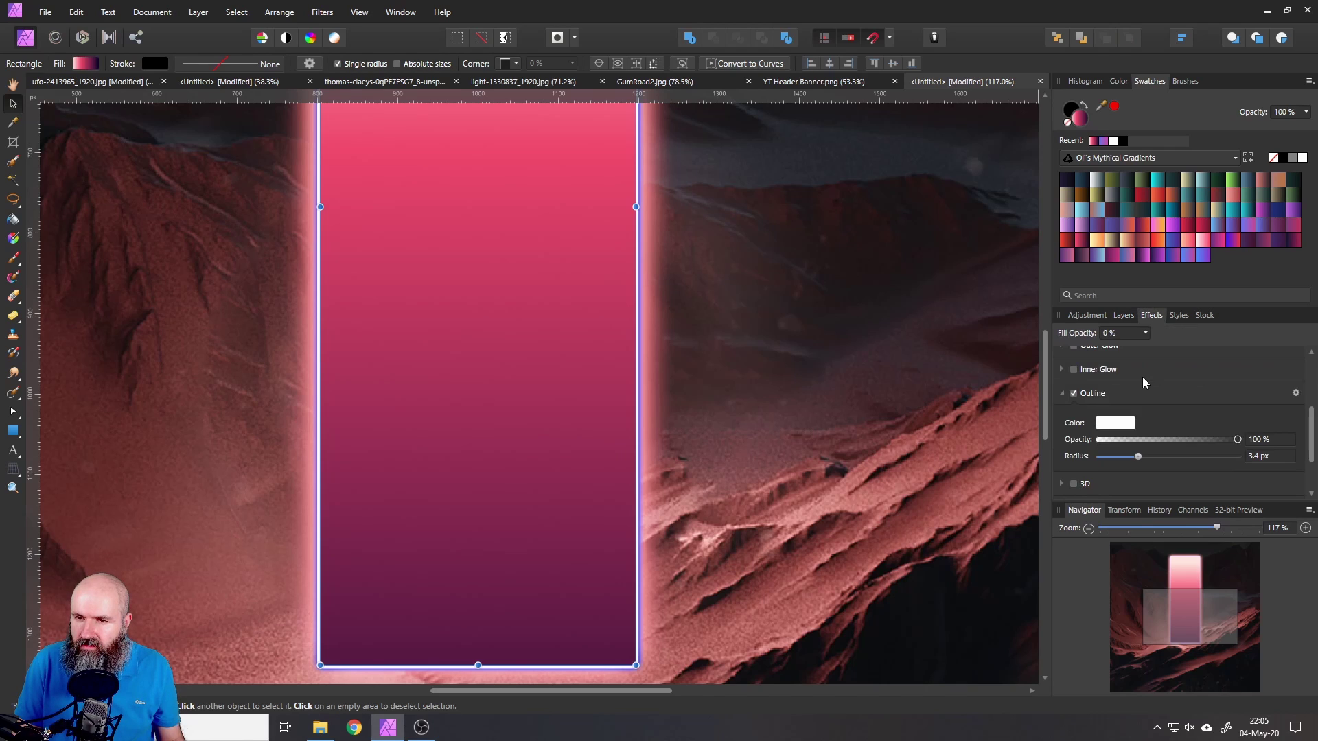
pyautogui.scroll(4, 1144, 382)
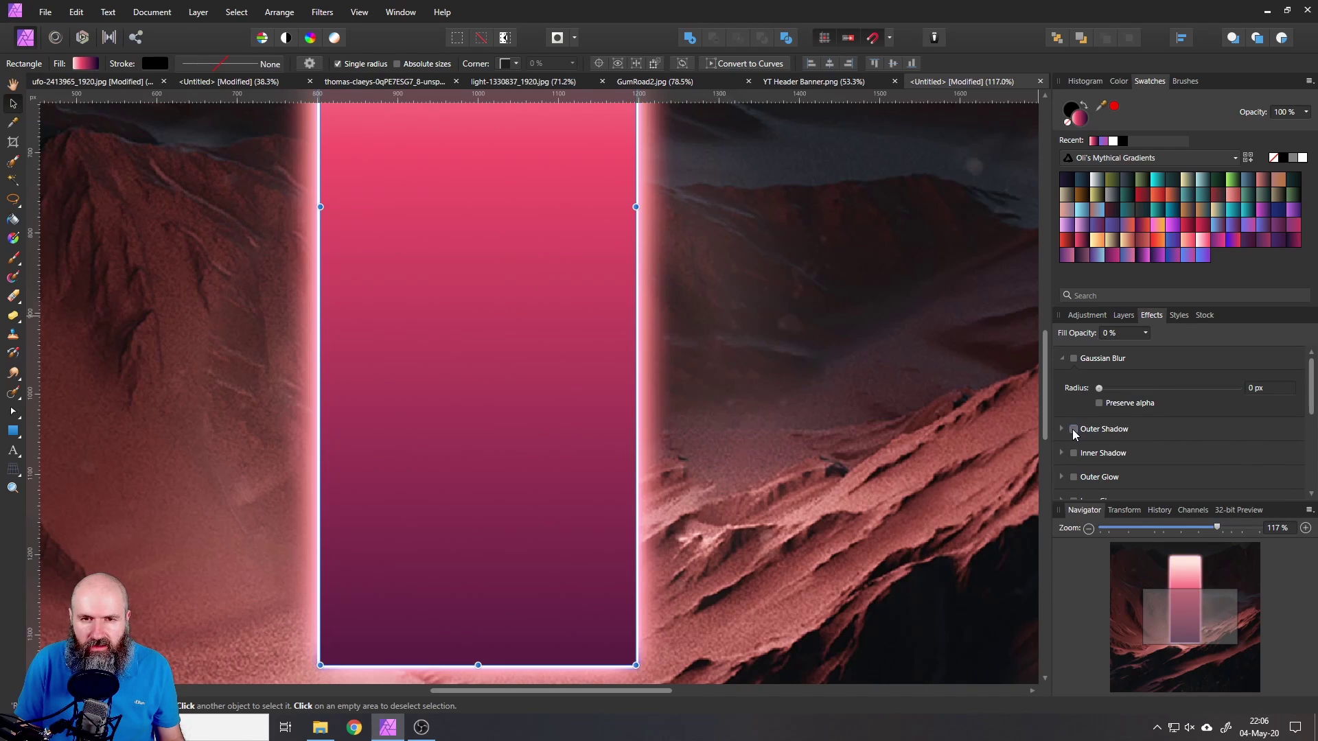
pyautogui.click(1122, 315)
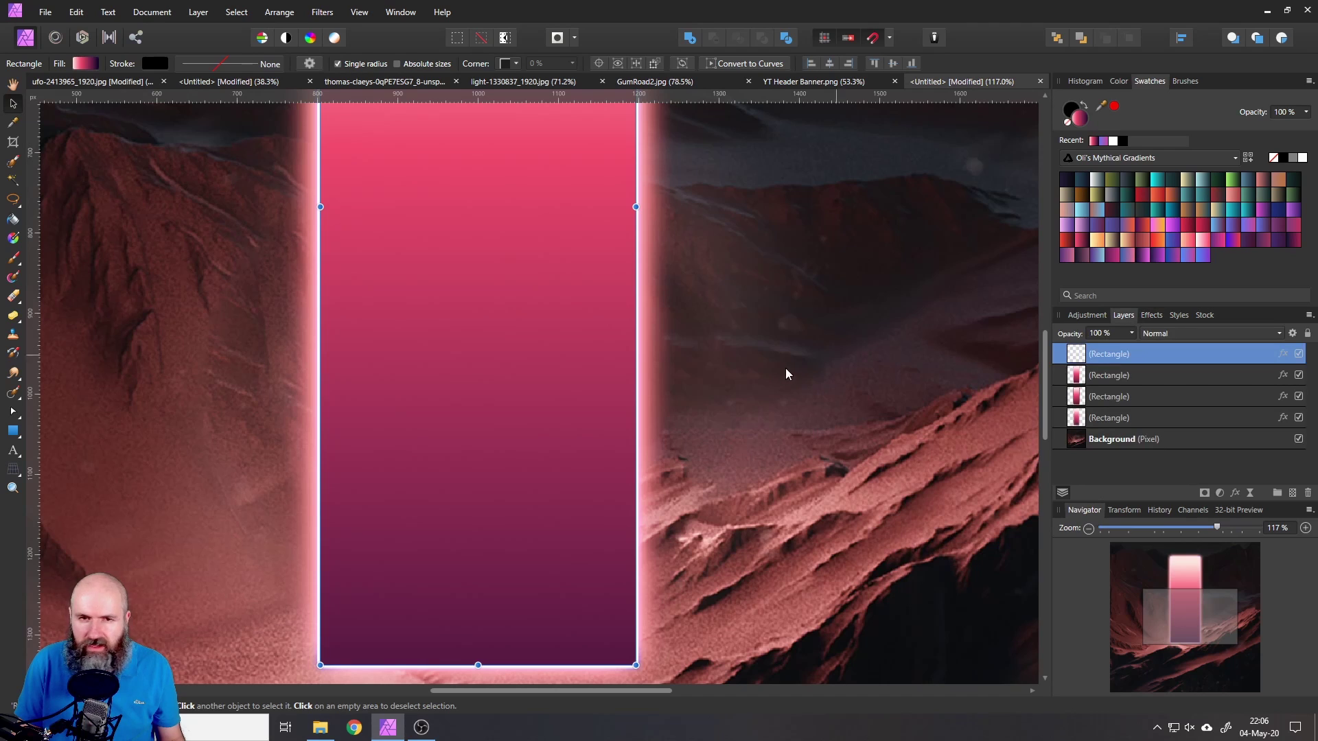
pyautogui.hotkey('ctrl', '0')
pyautogui.click(829, 327)
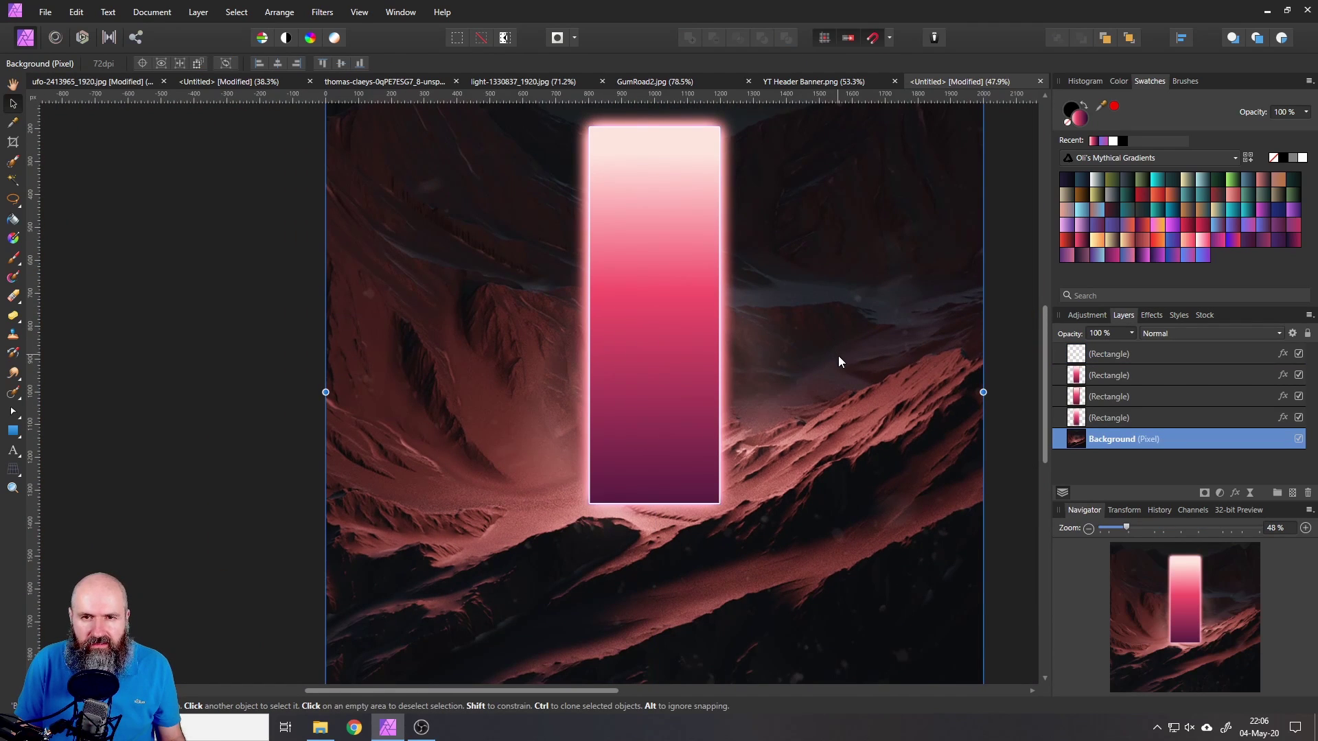
pyautogui.moveTo(872, 350); pyautogui.dragTo(825, 385)
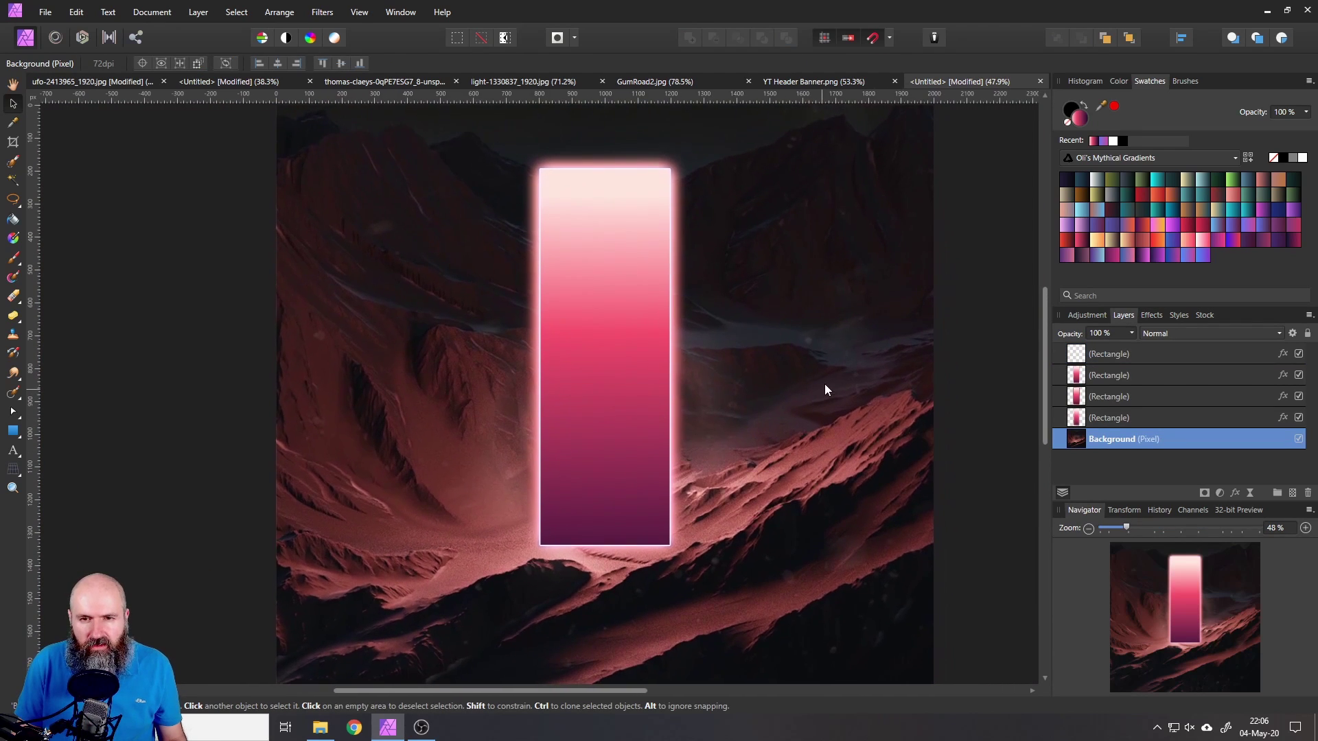
pyautogui.click(1083, 356)
pyautogui.click(1151, 315)
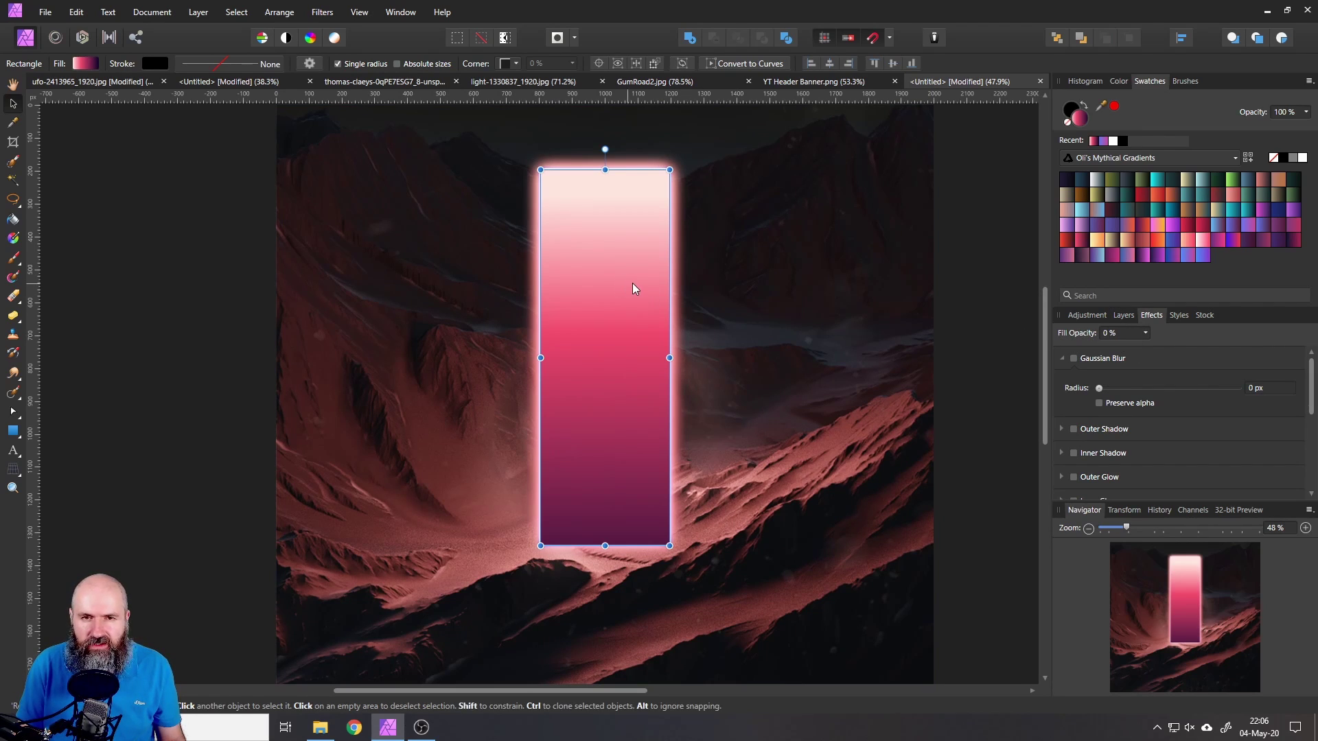
pyautogui.moveTo(642, 281); pyautogui.dragTo(829, 277)
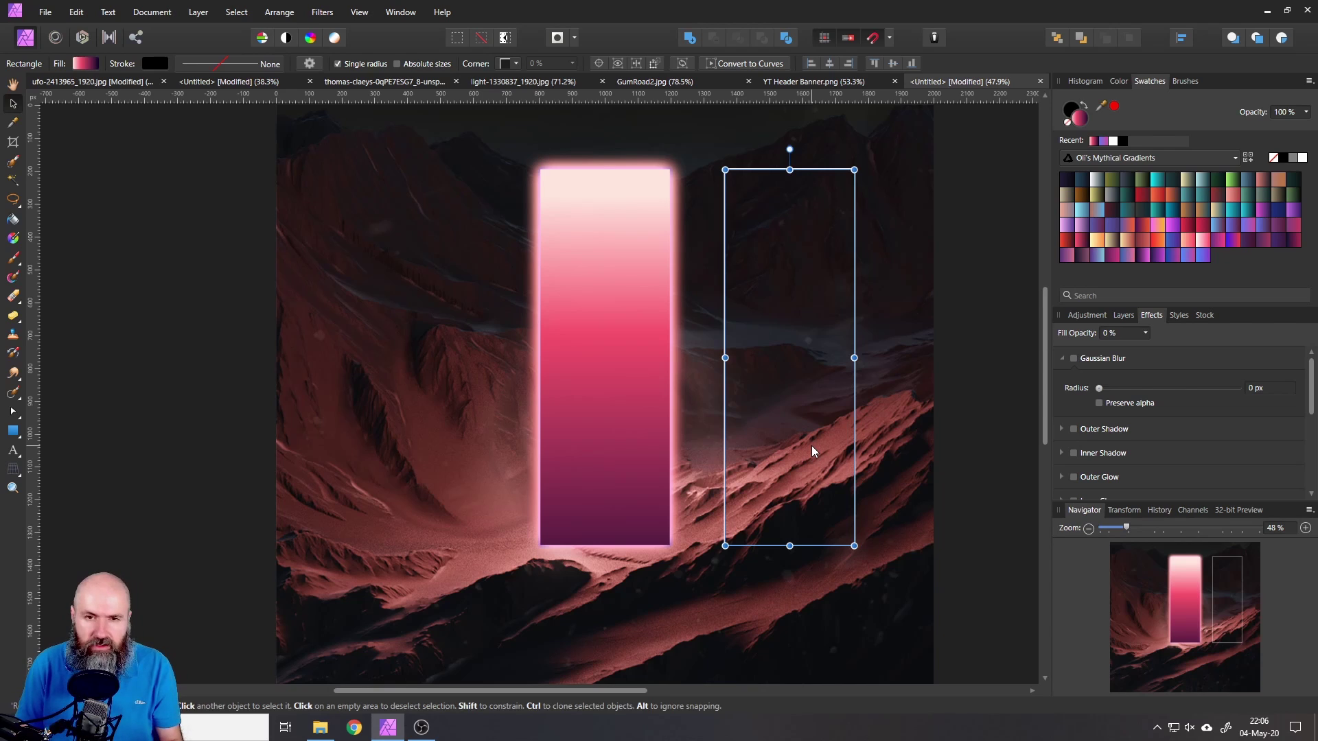
pyautogui.press('Delete')
pyautogui.click(796, 400)
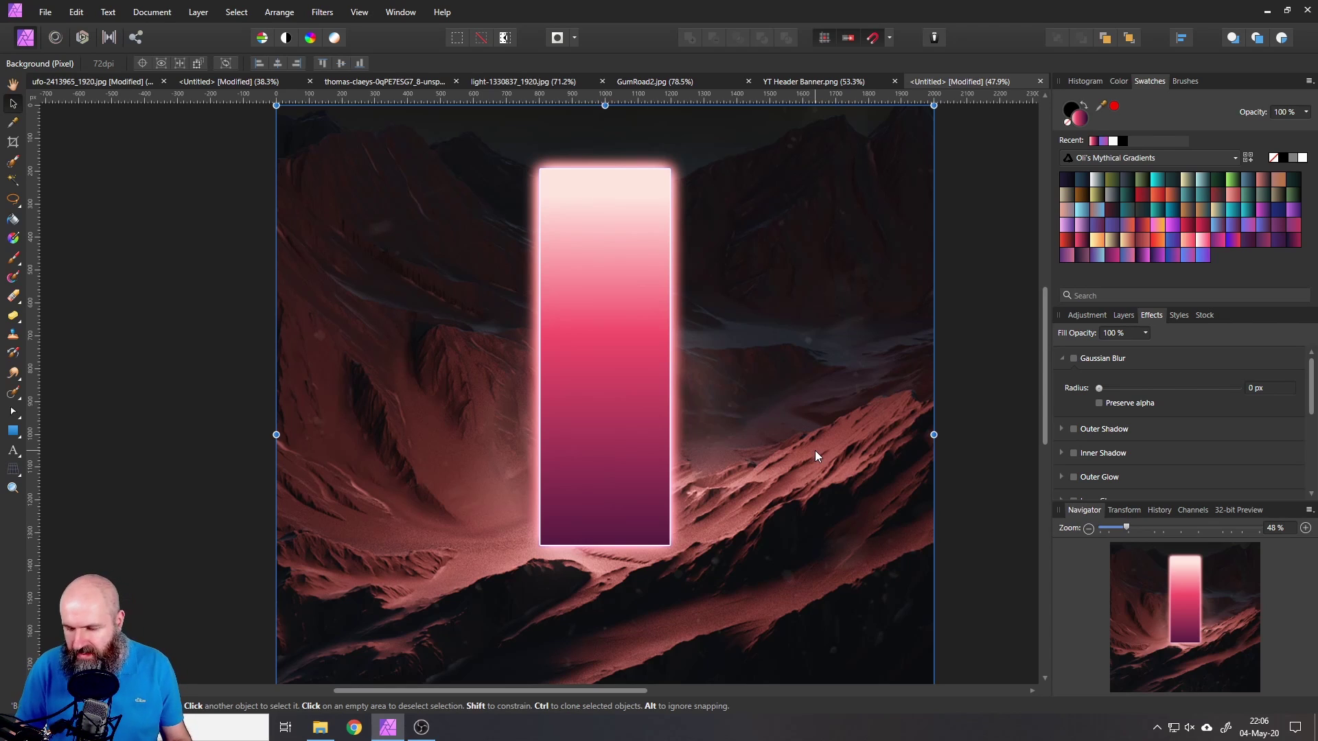
pyautogui.scroll(-2, 814, 450)
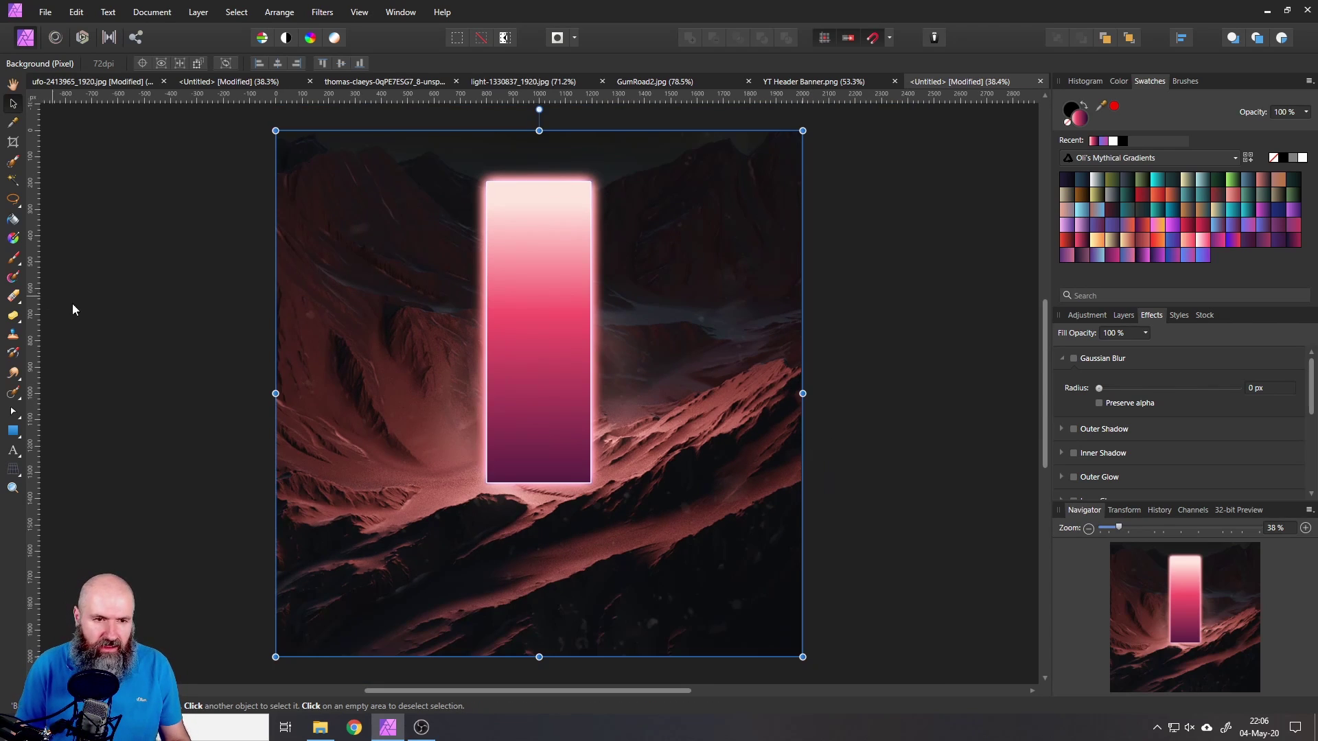
pyautogui.click(112, 340)
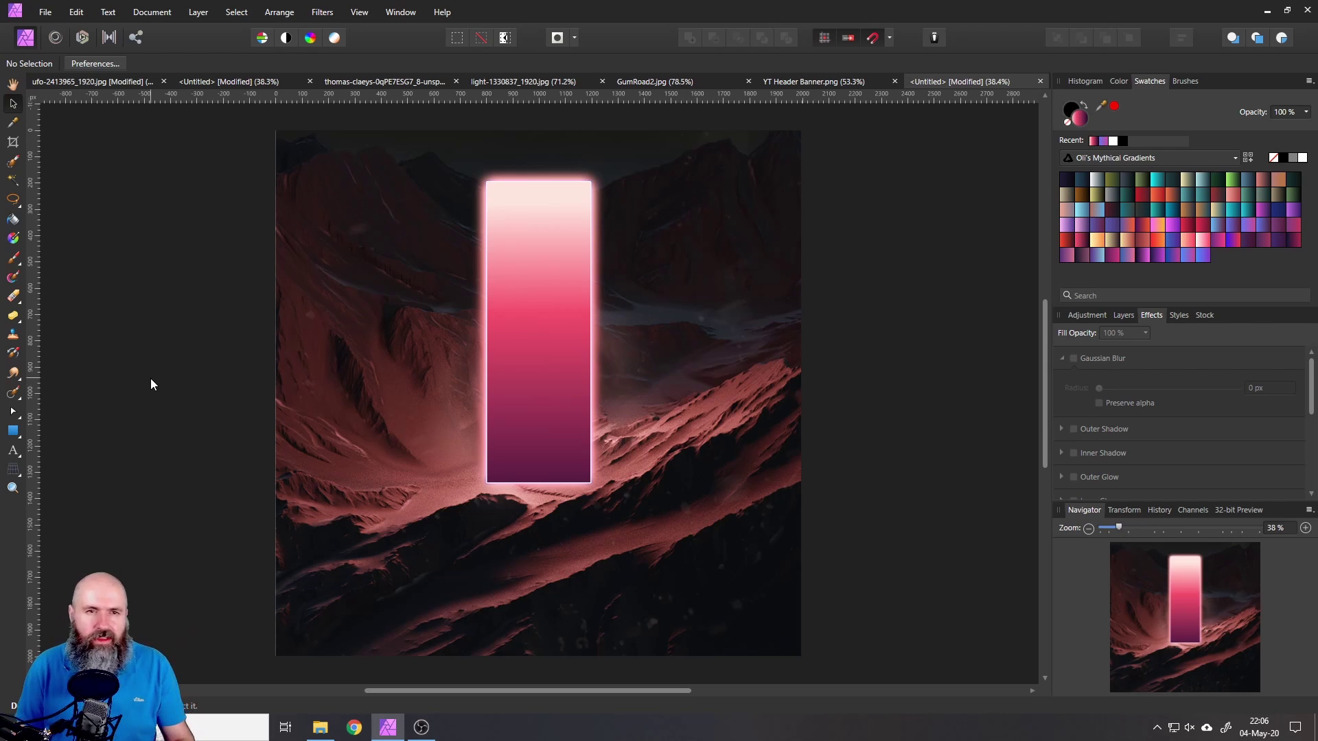
# Step: Copy the fog pixel layer from the black-background fog document and paste it into the red mountain composite
pyautogui.click(229, 82)
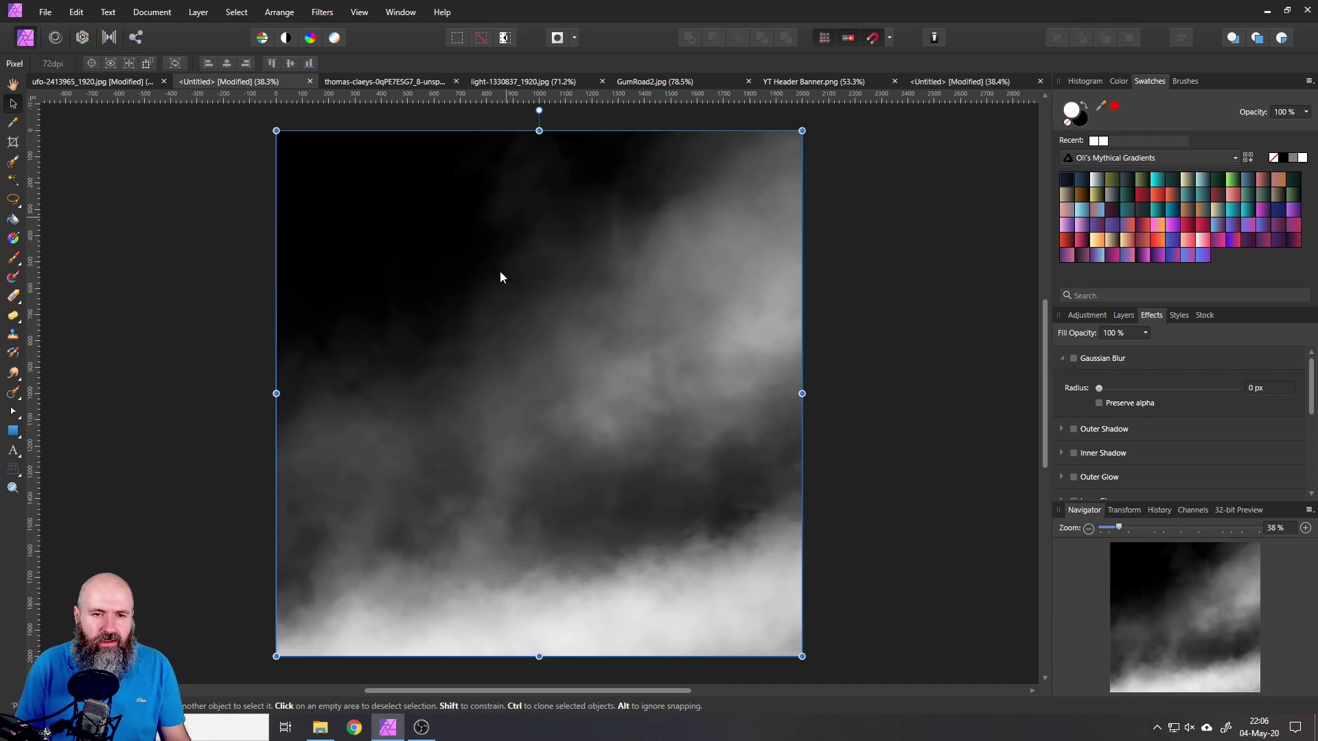
pyautogui.click(1123, 315)
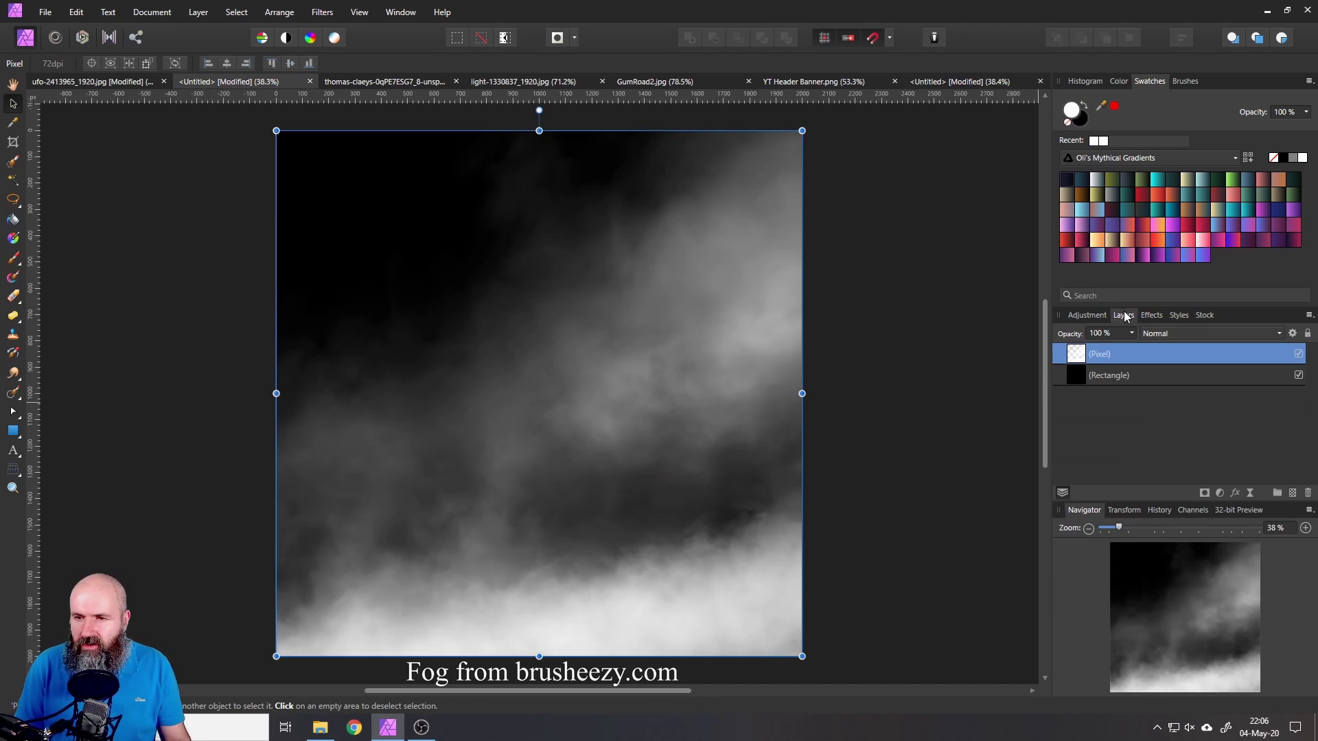
pyautogui.click(1298, 375)
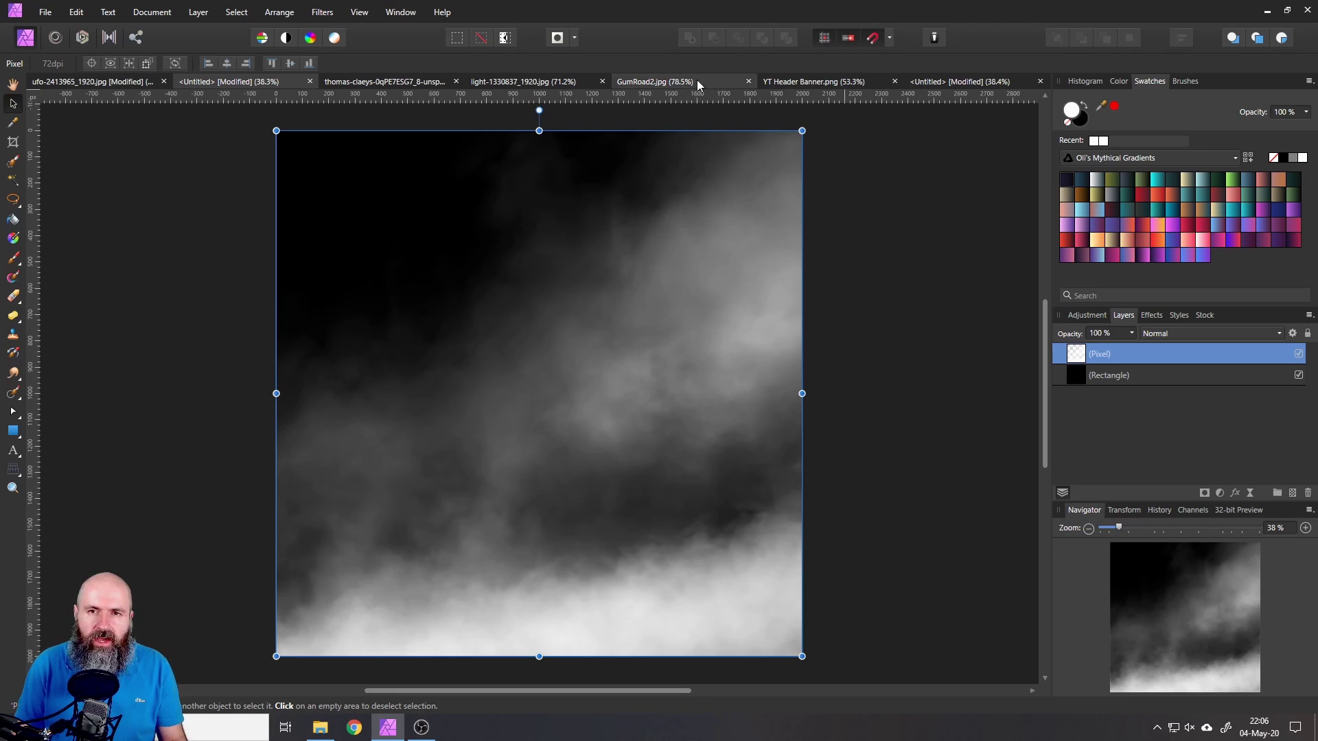
pyautogui.click(933, 85)
pyautogui.hotkey('ctrl', 'v')
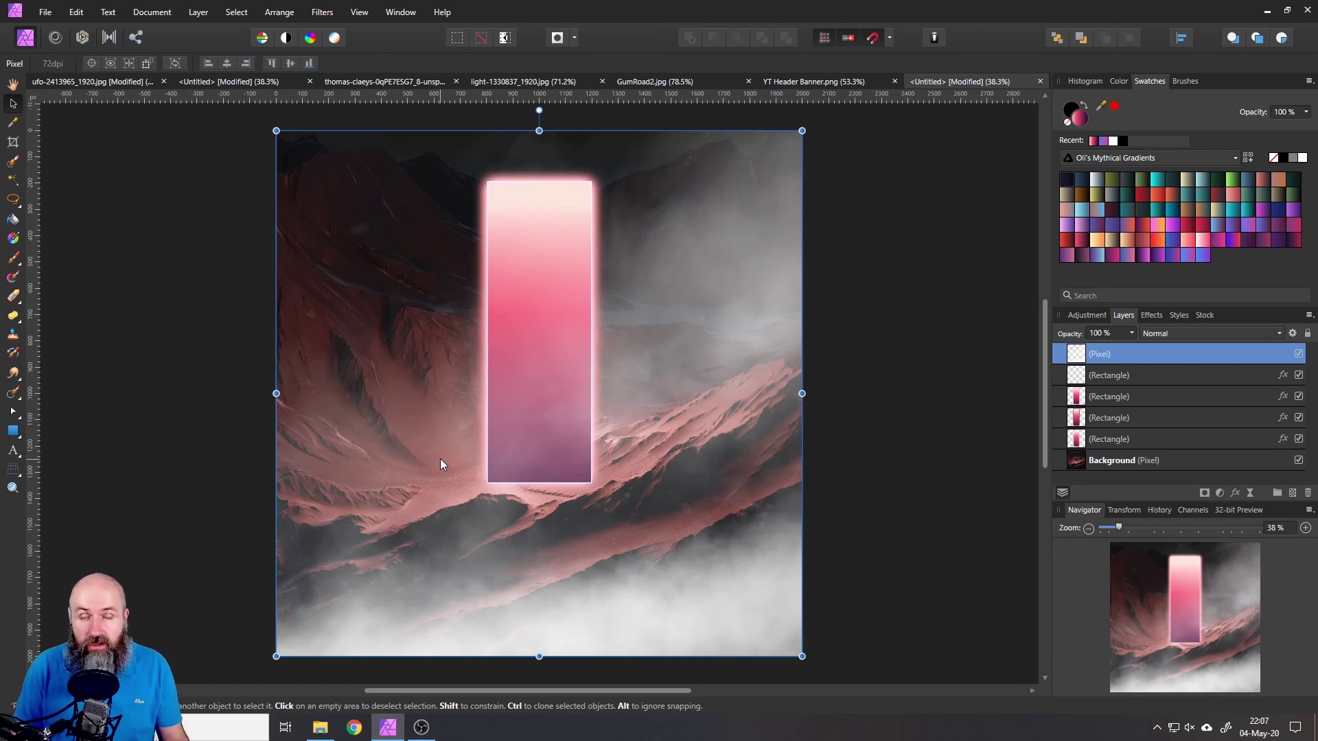
# Step: Scale the pasted fog down to roughly a quarter of the canvas width and place it over the glowing rectangle's lower-left corner
pyautogui.moveTo(801, 130); pyautogui.dragTo(412, 513)
pyautogui.moveTo(366, 595); pyautogui.dragTo(509, 449)
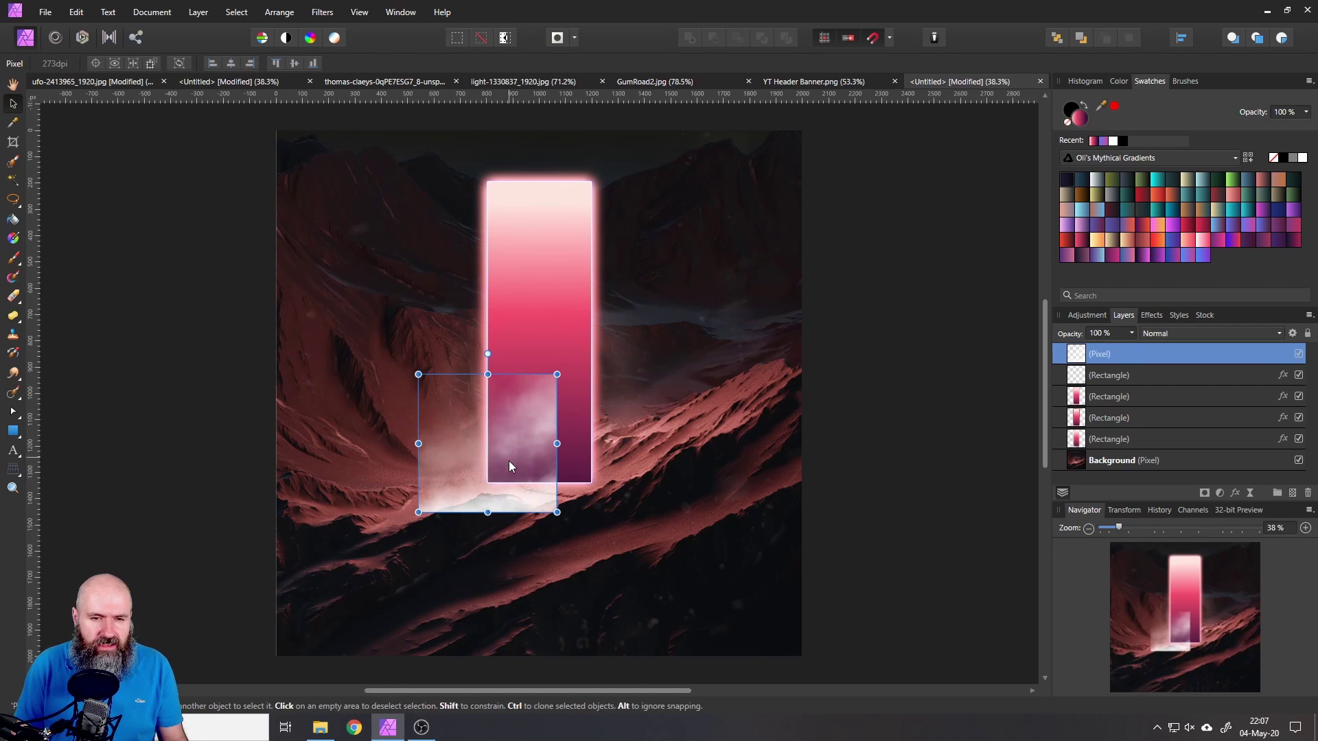
pyautogui.scroll(5, 504, 488)
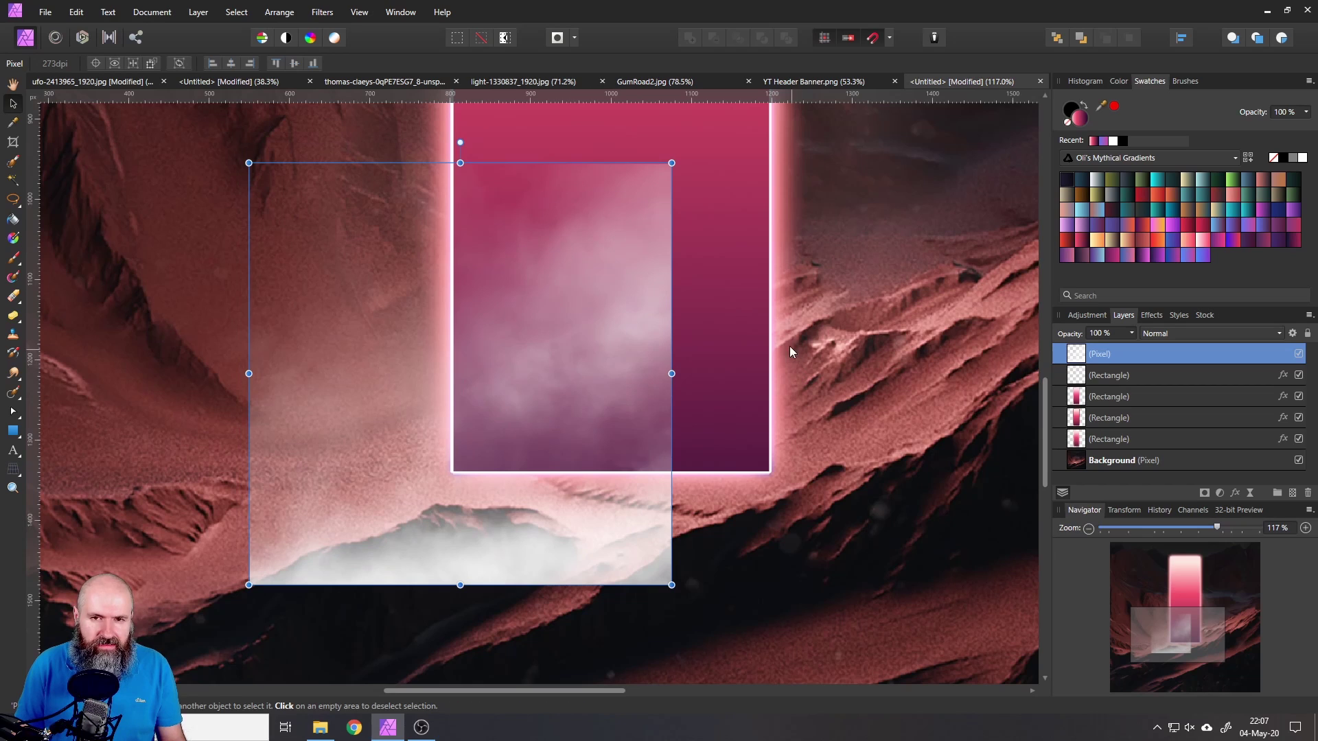
pyautogui.click(853, 409)
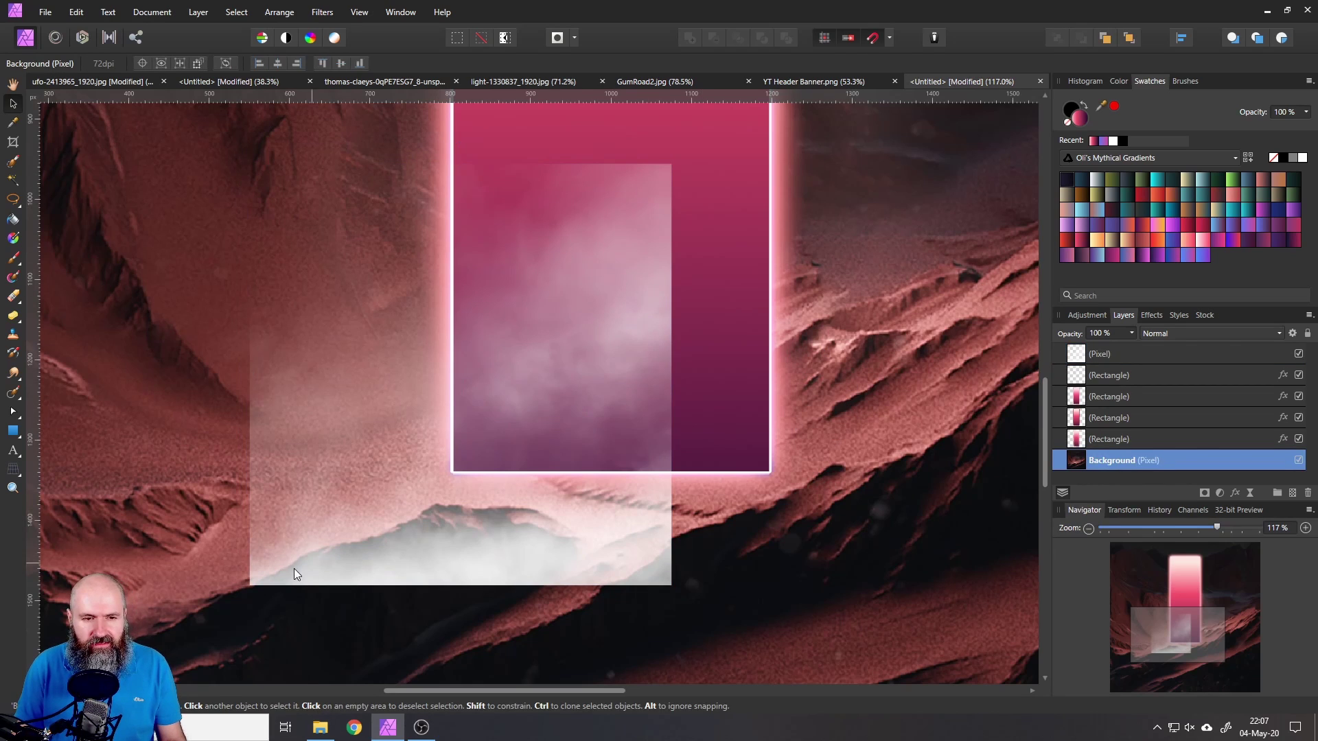
# Step: Erase the fog layer's hard left, bottom and top edges with a 211 px eraser at 50 % opacity and 0 % hardness
pyautogui.click(1077, 355)
pyautogui.click(13, 296)
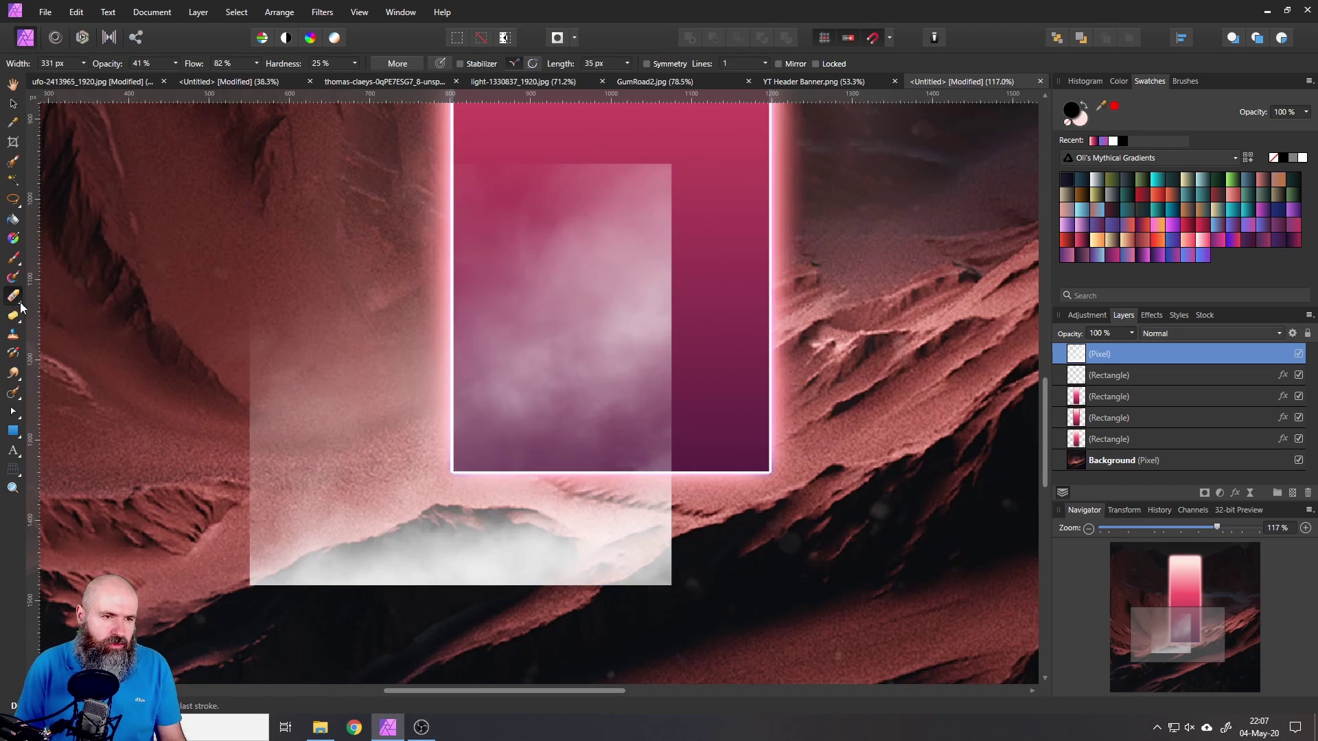
pyautogui.click(83, 63)
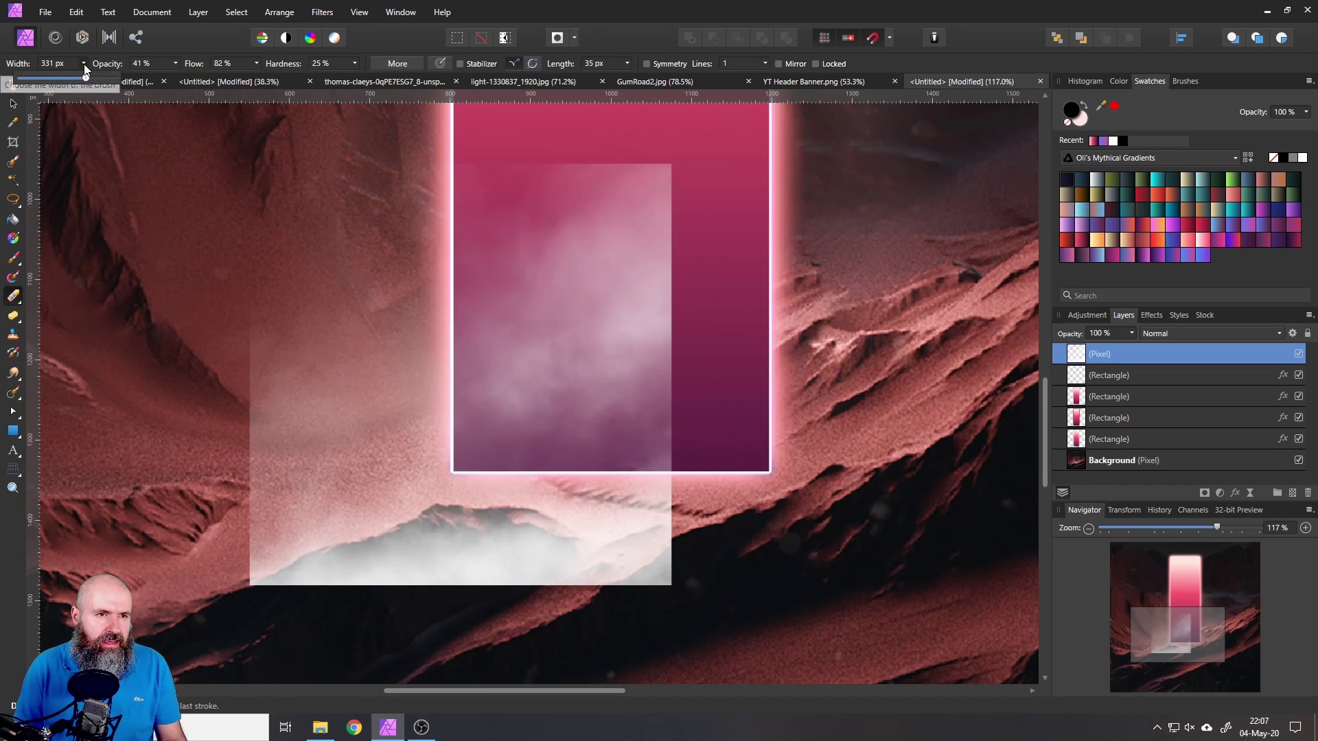
pyautogui.click(81, 79)
pyautogui.click(83, 63)
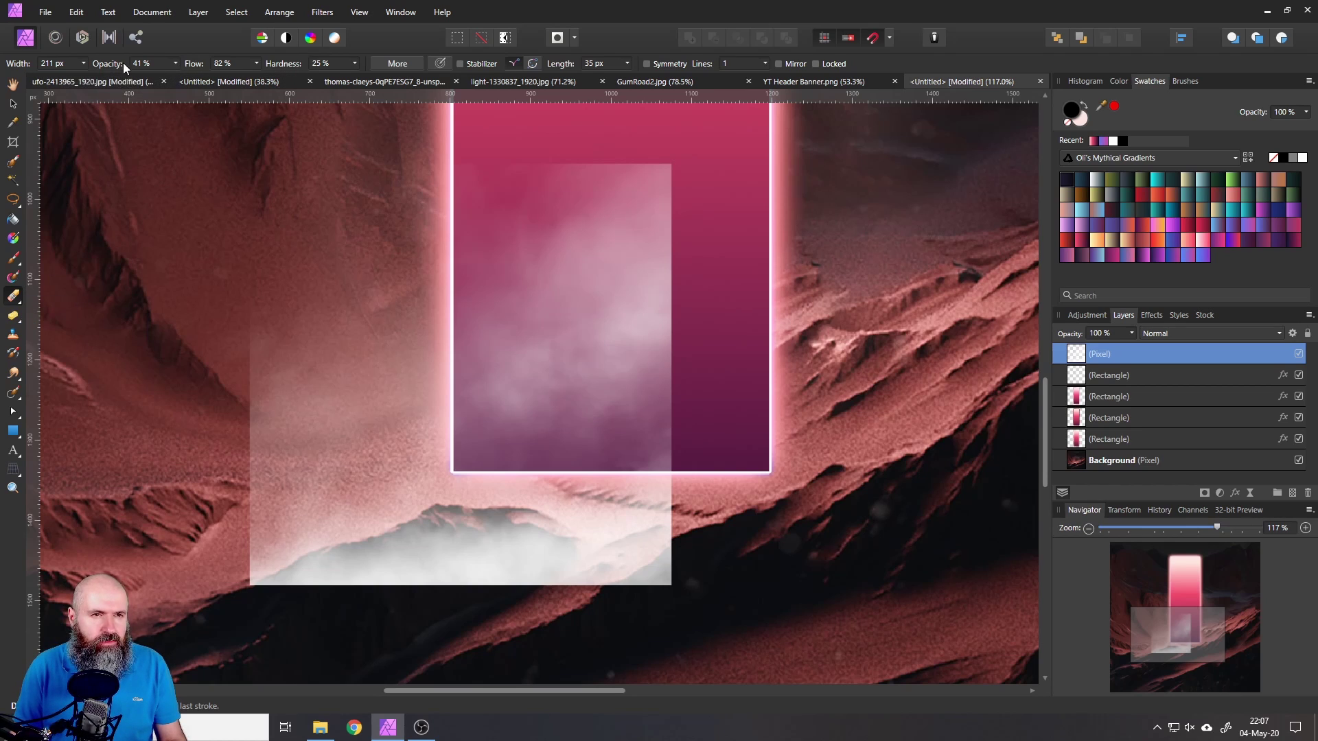
pyautogui.click(175, 64)
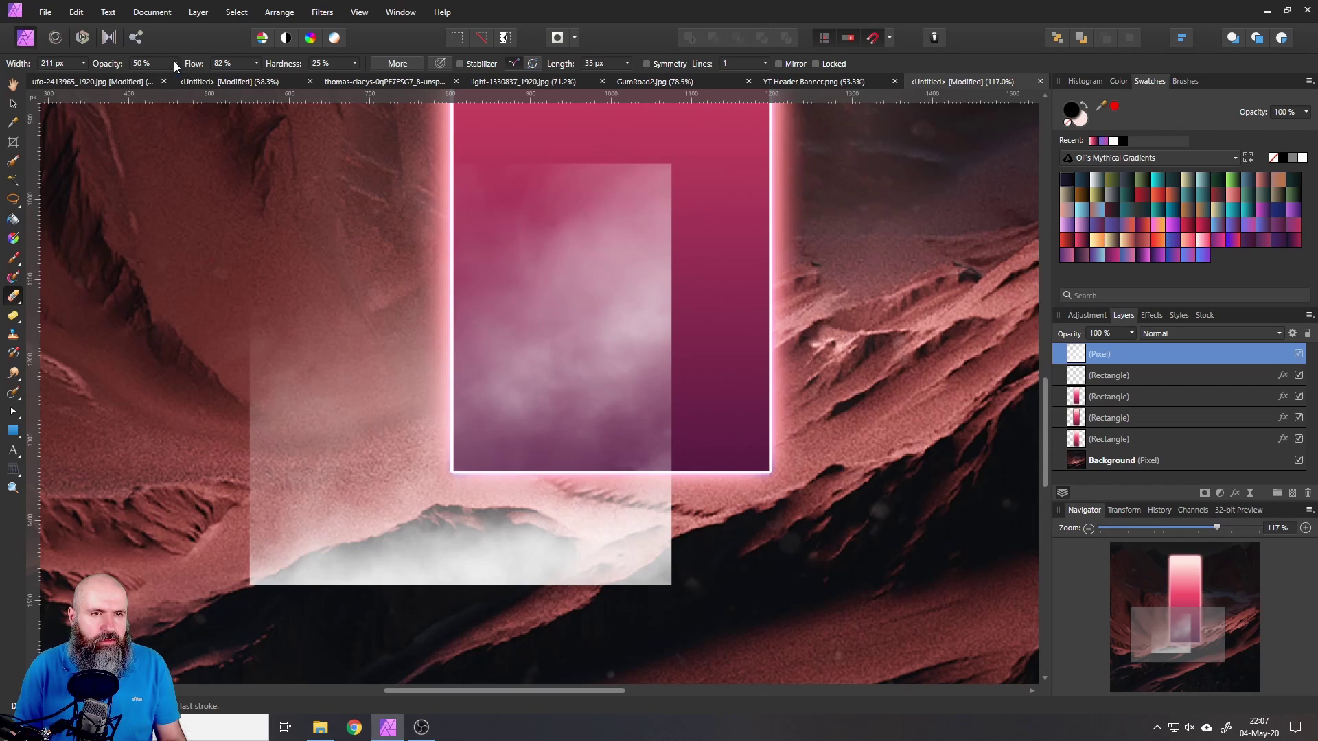
pyautogui.click(355, 64)
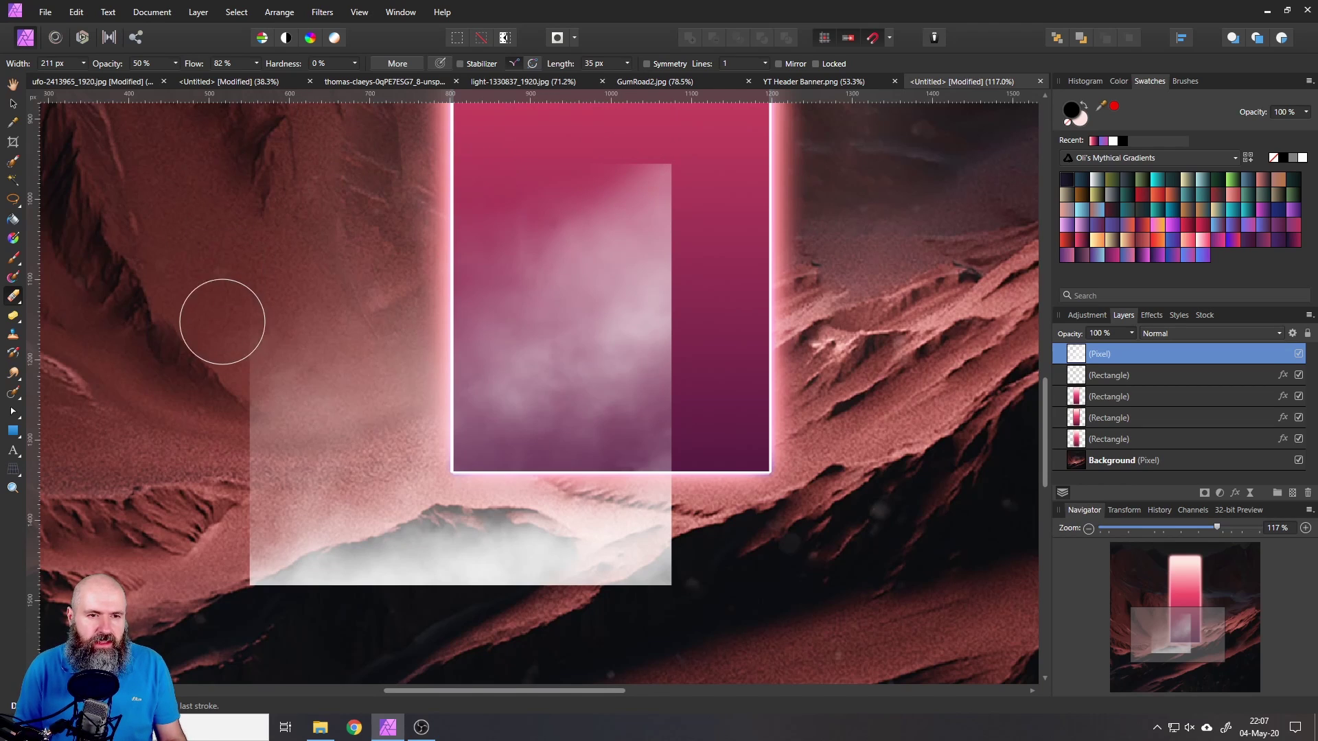
pyautogui.moveTo(265, 337)
pyautogui.mouseDown()
pyautogui.moveTo(245, 379)
pyautogui.moveTo(218, 368)
pyautogui.mouseUp()
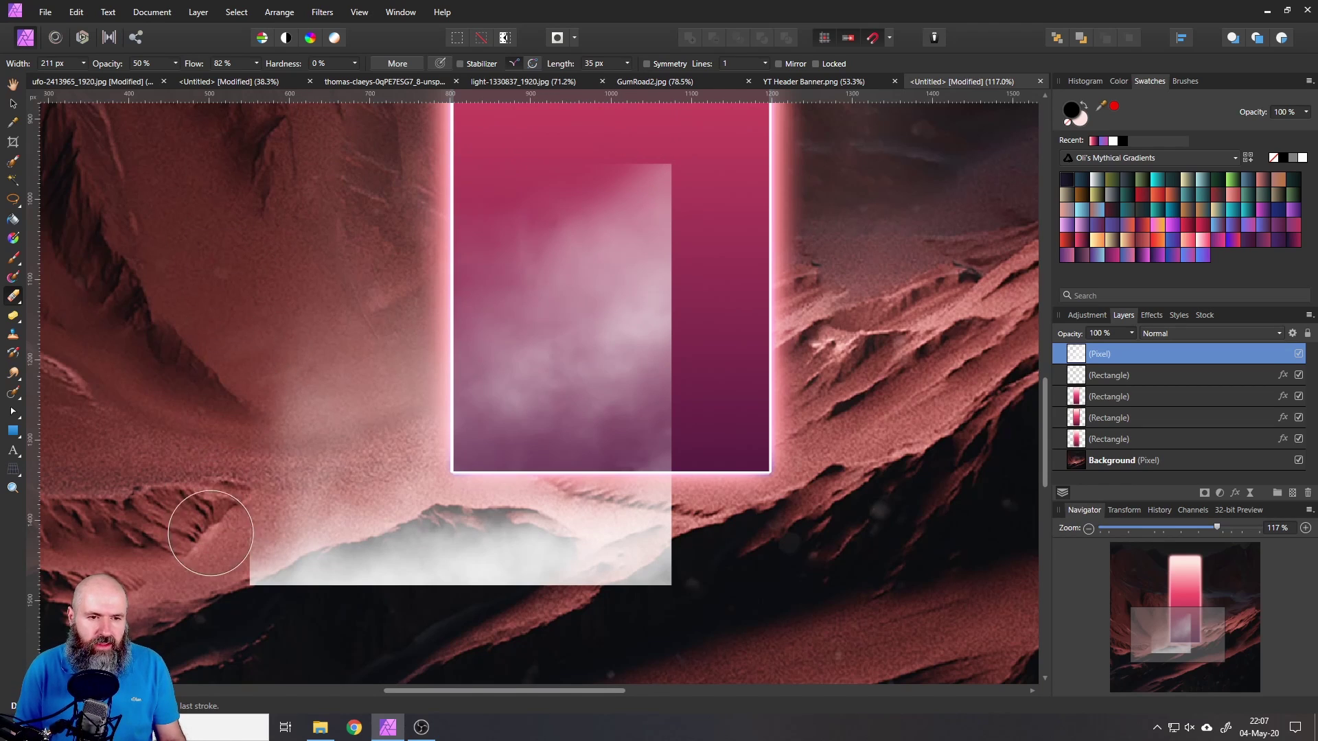
pyautogui.moveTo(241, 544)
pyautogui.mouseDown()
pyautogui.moveTo(227, 596)
pyautogui.moveTo(300, 645)
pyautogui.moveTo(286, 634)
pyautogui.moveTo(387, 627)
pyautogui.moveTo(369, 638)
pyautogui.moveTo(356, 616)
pyautogui.moveTo(350, 632)
pyautogui.moveTo(326, 632)
pyautogui.moveTo(440, 621)
pyautogui.moveTo(317, 624)
pyautogui.moveTo(475, 637)
pyautogui.moveTo(505, 629)
pyautogui.moveTo(450, 622)
pyautogui.moveTo(677, 595)
pyautogui.moveTo(683, 564)
pyautogui.moveTo(697, 566)
pyautogui.moveTo(672, 590)
pyautogui.moveTo(494, 611)
pyautogui.mouseUp()
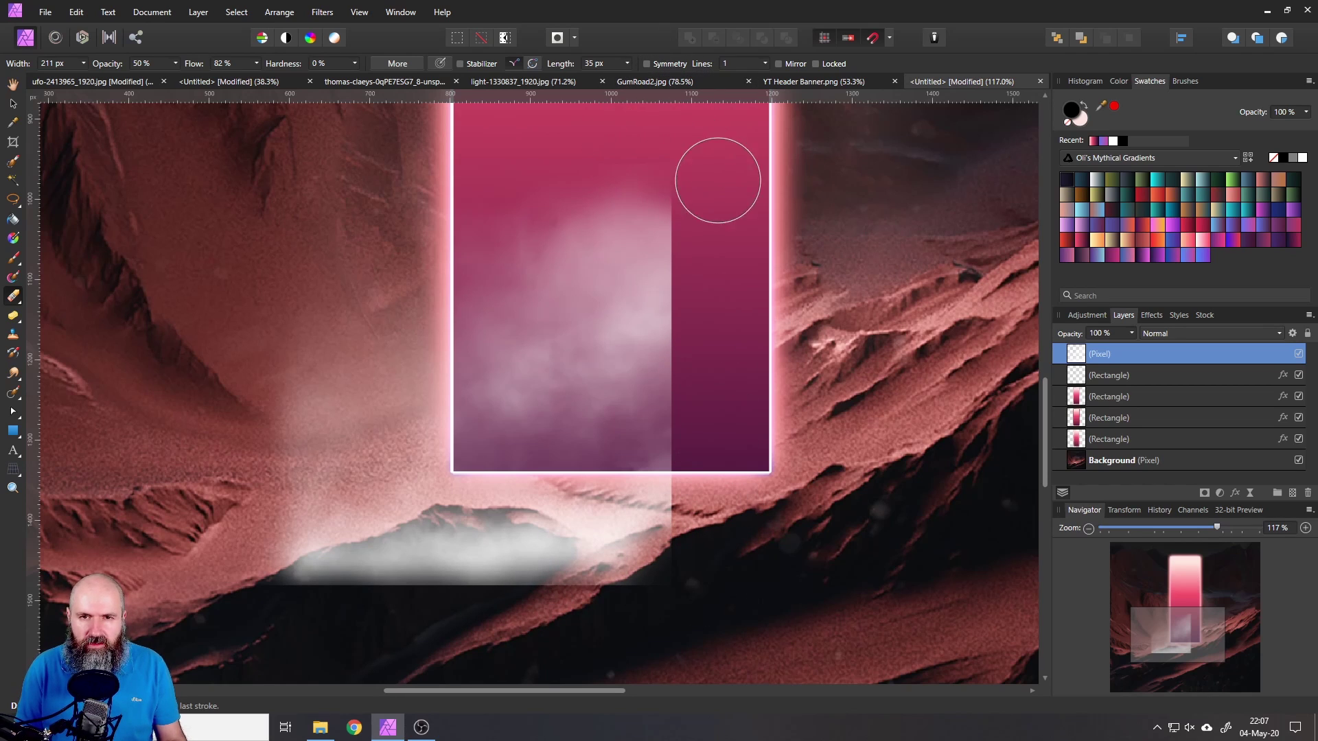
# Step: Erase the fog's straight right edge and its remaining lower edge with an 87 px eraser
pyautogui.scroll(3, 819, 342)
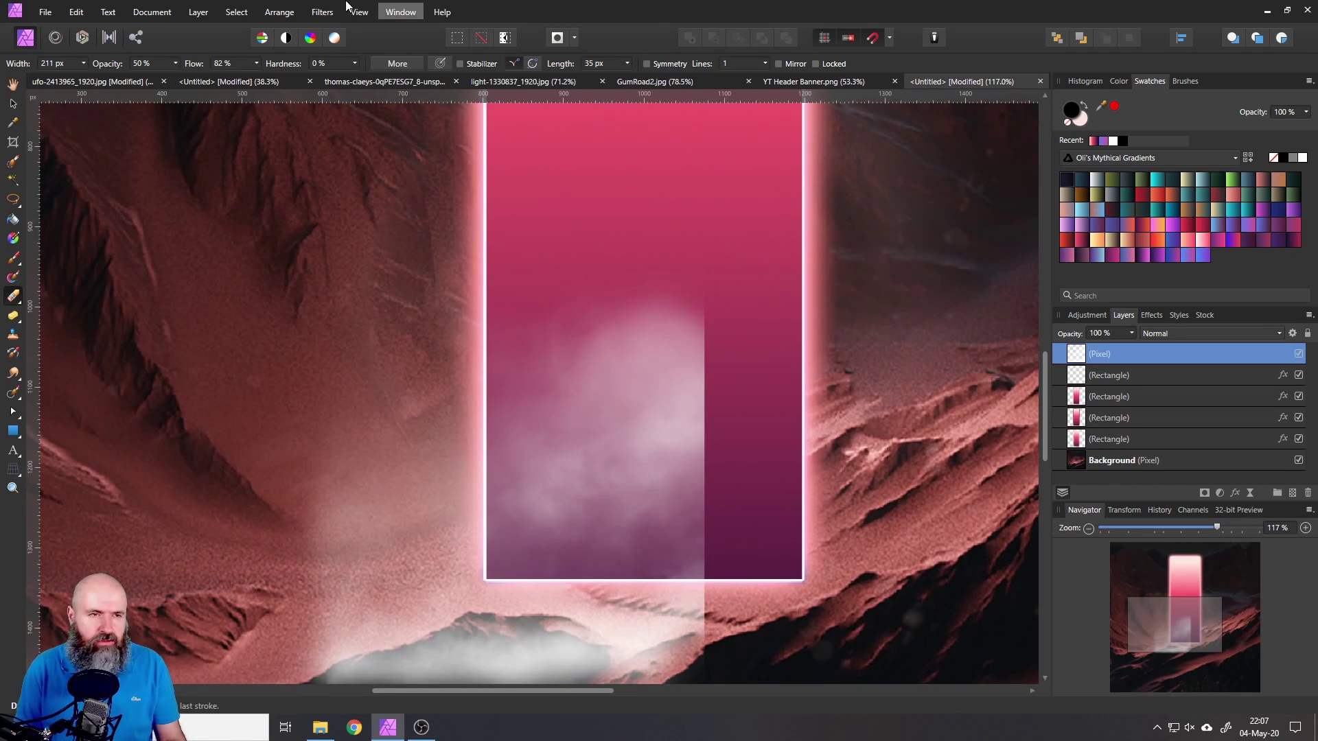
pyautogui.click(84, 61)
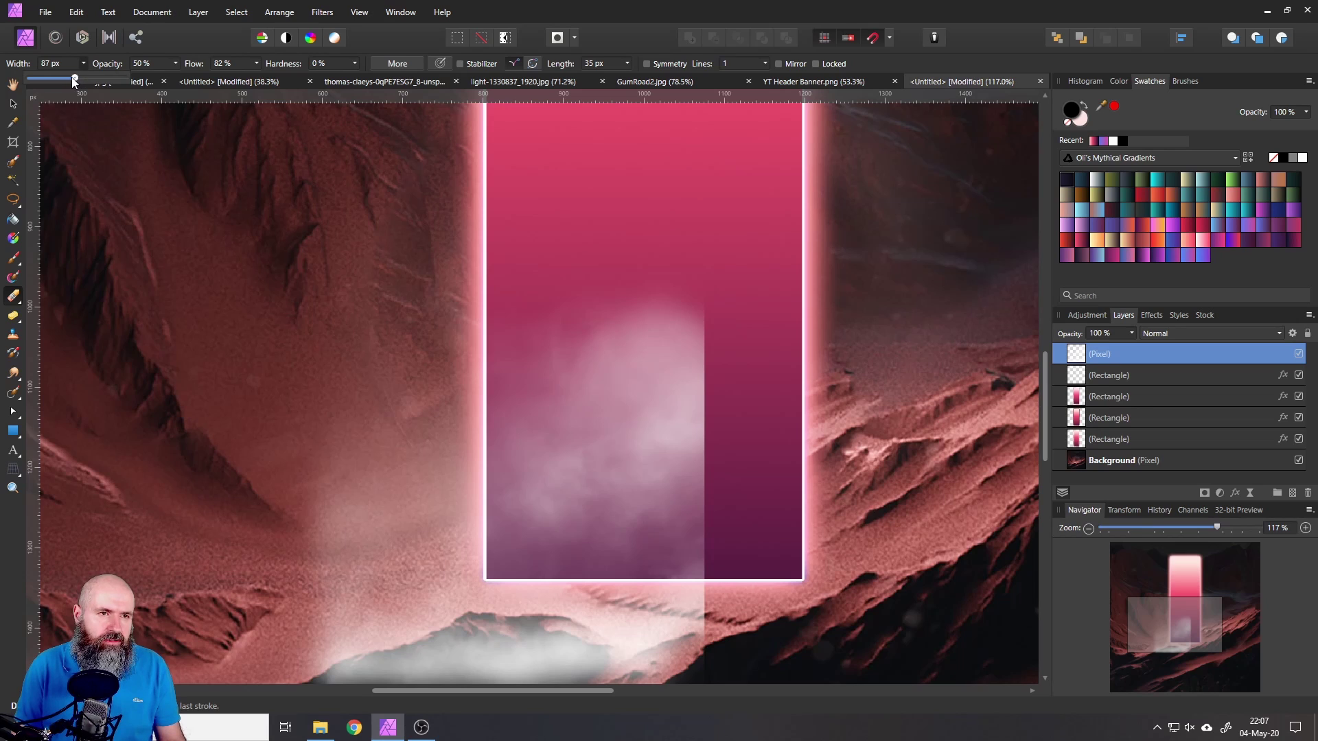
pyautogui.scroll(-3, 686, 168)
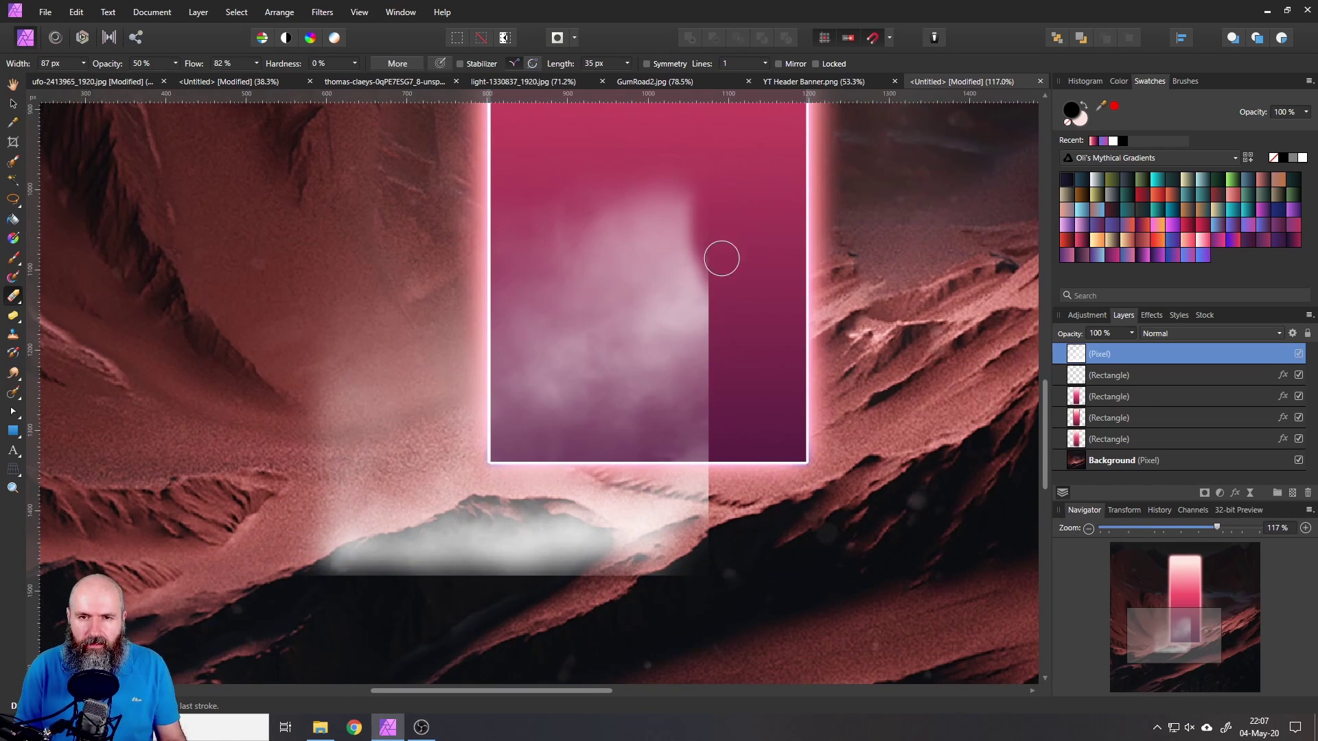
pyautogui.moveTo(721, 259)
pyautogui.mouseDown()
pyautogui.moveTo(708, 259)
pyautogui.moveTo(700, 339)
pyautogui.mouseUp()
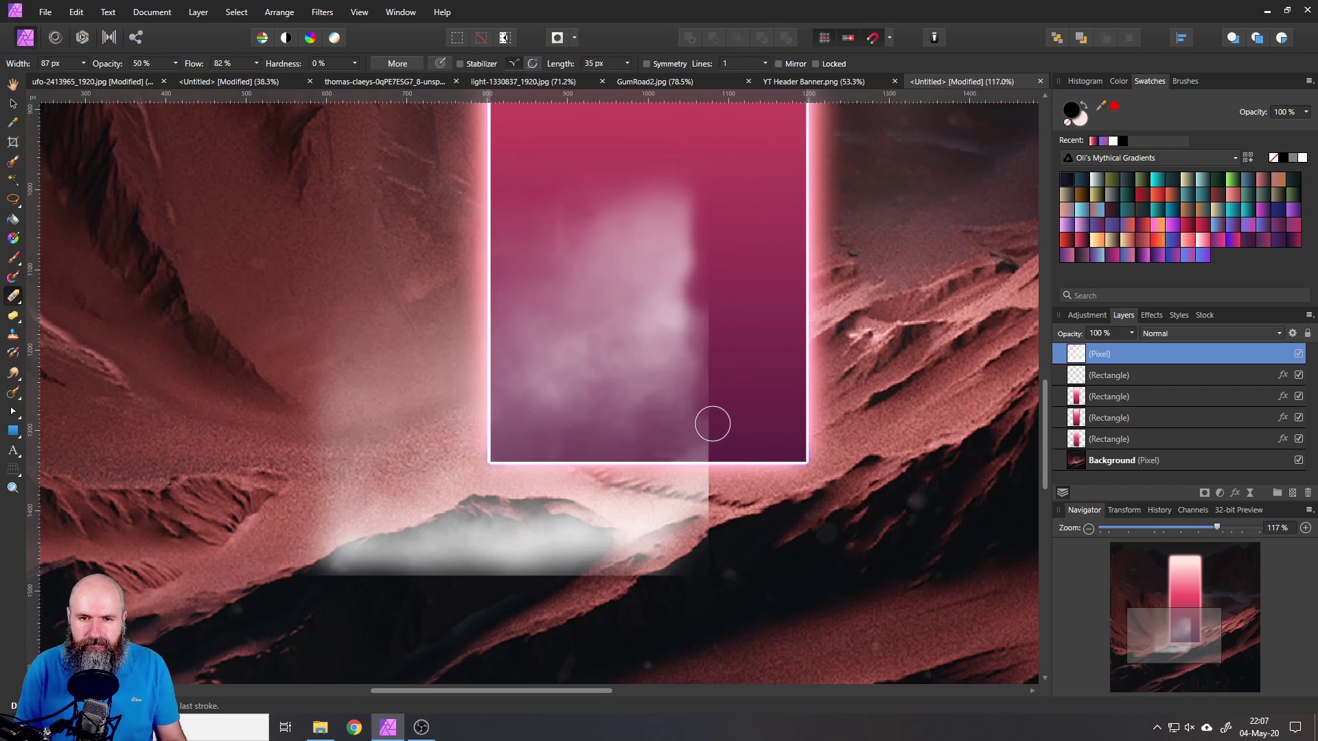
pyautogui.moveTo(712, 424); pyautogui.dragTo(718, 341)
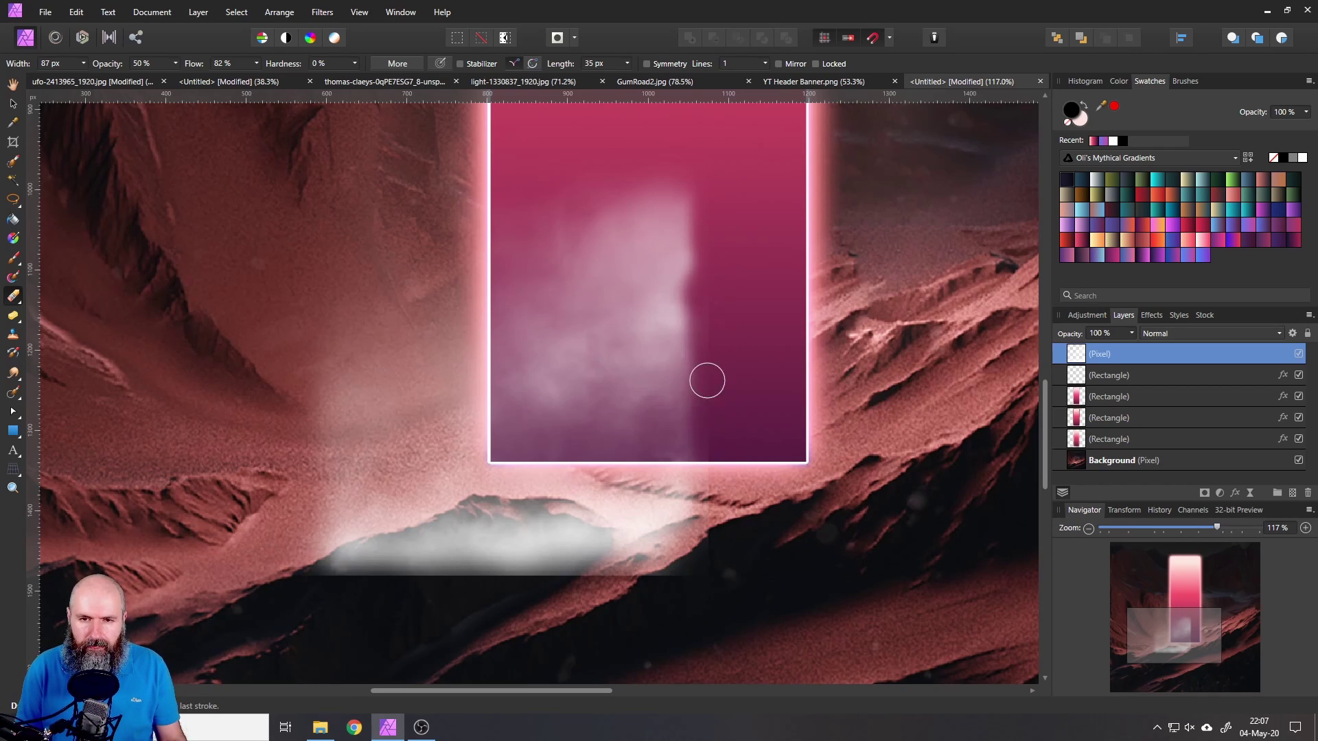
pyautogui.moveTo(712, 497)
pyautogui.mouseDown()
pyautogui.moveTo(700, 528)
pyautogui.moveTo(723, 454)
pyautogui.moveTo(709, 378)
pyautogui.moveTo(710, 461)
pyautogui.moveTo(678, 609)
pyautogui.moveTo(584, 579)
pyautogui.moveTo(627, 573)
pyautogui.moveTo(677, 595)
pyautogui.mouseUp()
pyautogui.moveTo(589, 577)
pyautogui.mouseDown()
pyautogui.moveTo(396, 587)
pyautogui.moveTo(566, 587)
pyautogui.moveTo(491, 573)
pyautogui.mouseUp()
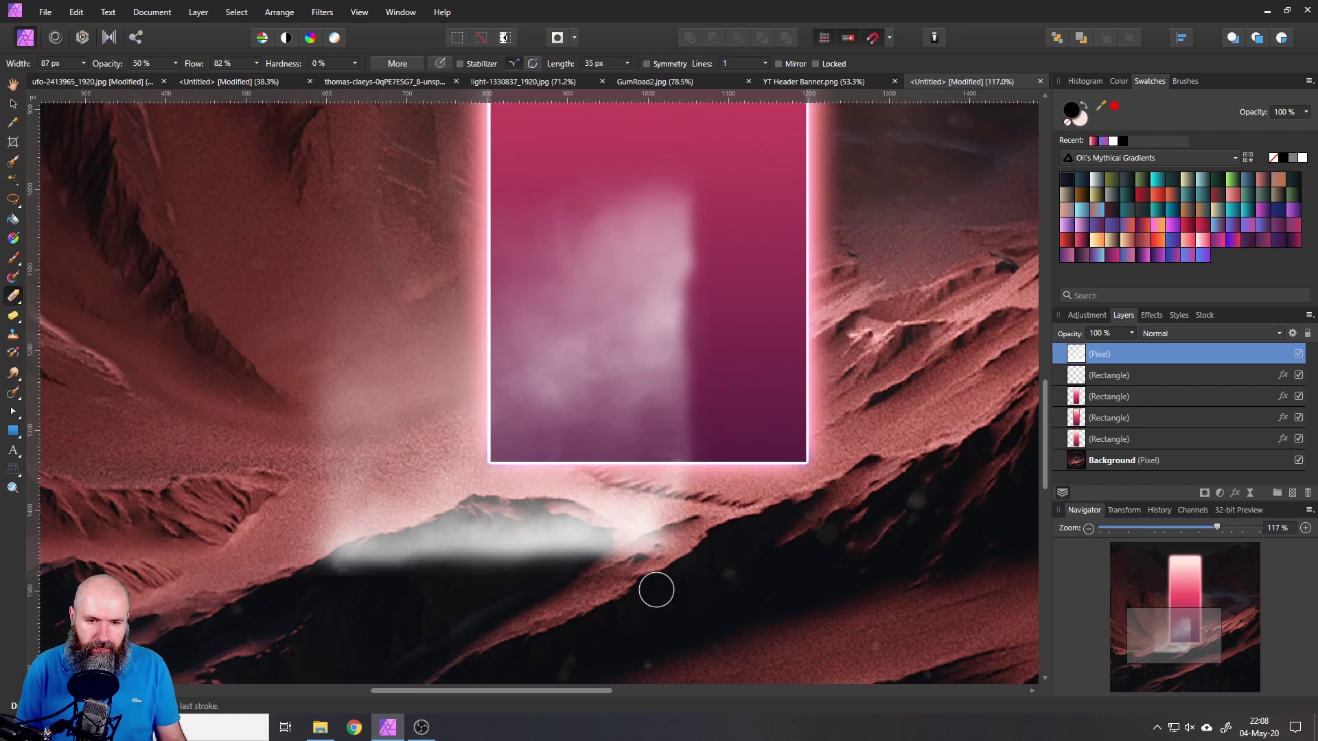
# Step: Soften the fog's lower edge and its right side inside the glowing rectangle with a 228 px eraser
pyautogui.click(83, 63)
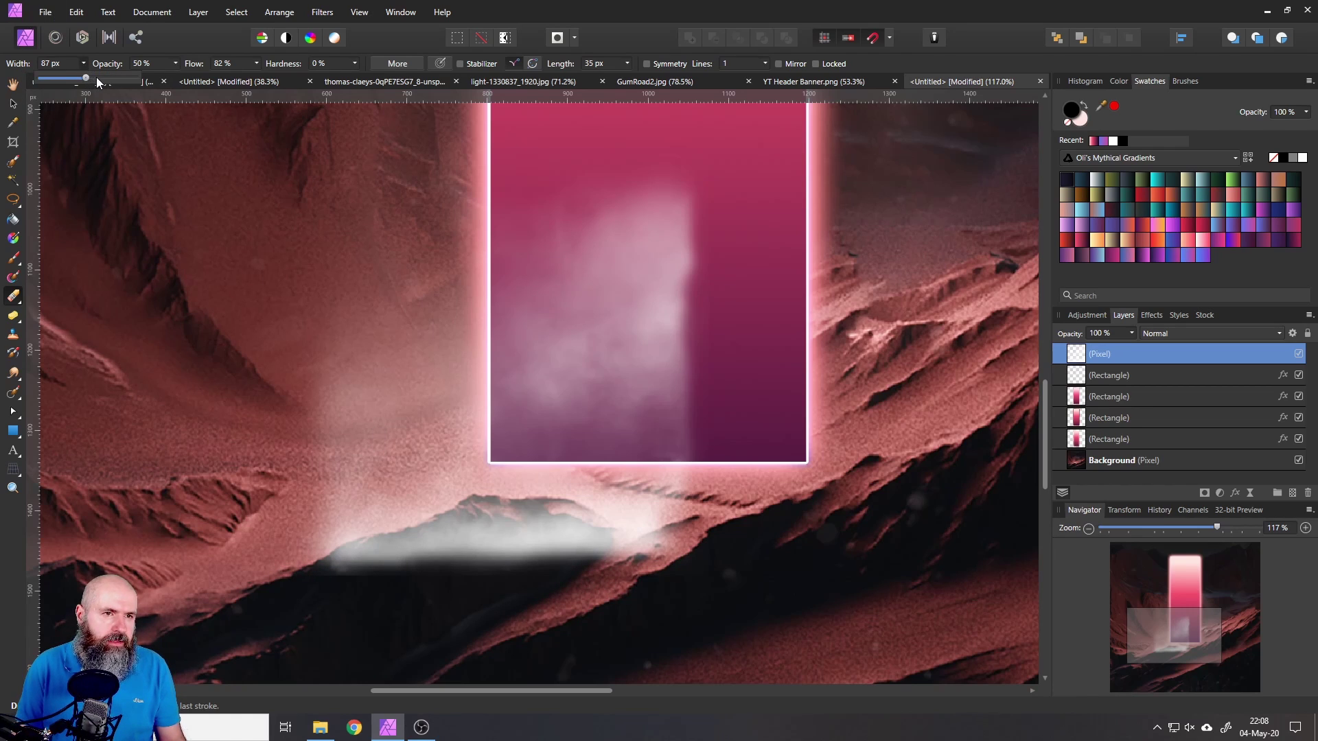
pyautogui.moveTo(96, 79); pyautogui.dragTo(99, 81)
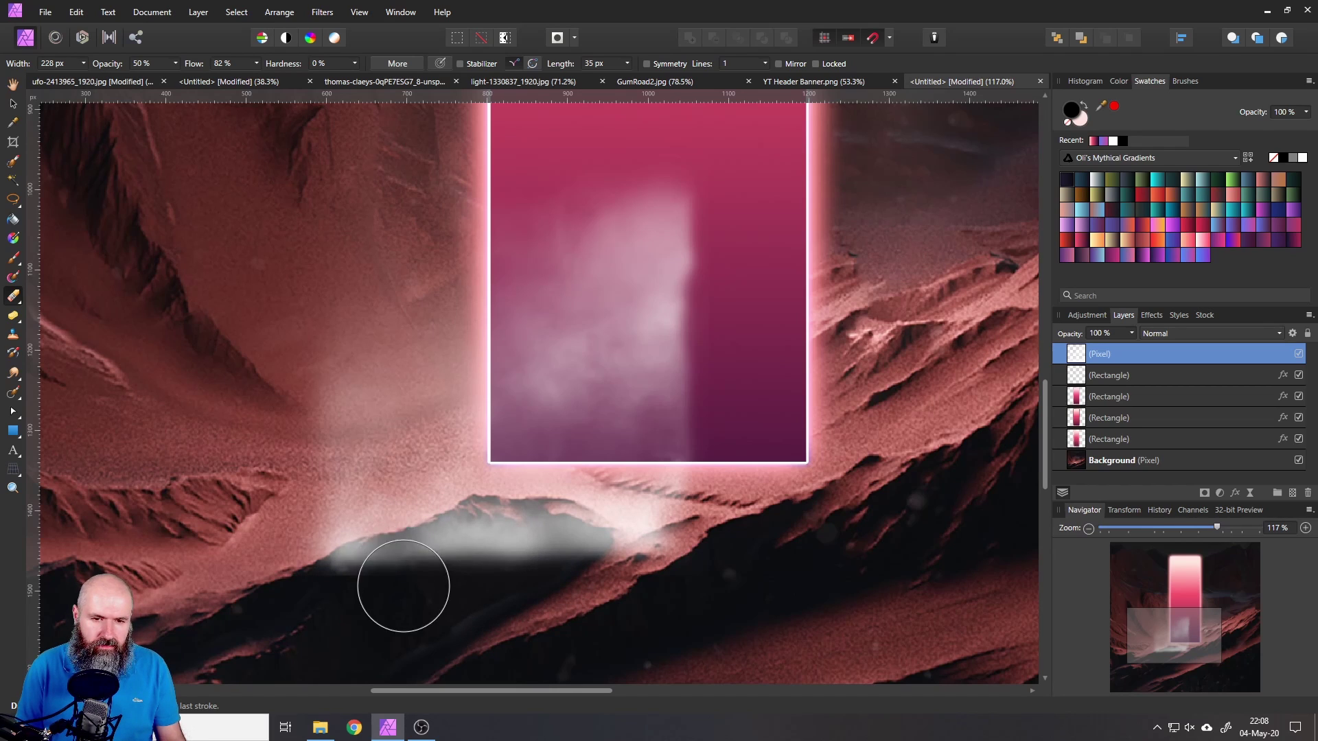
pyautogui.moveTo(671, 354)
pyautogui.mouseDown()
pyautogui.moveTo(702, 283)
pyautogui.moveTo(697, 215)
pyautogui.moveTo(732, 299)
pyautogui.moveTo(685, 299)
pyautogui.moveTo(702, 210)
pyautogui.moveTo(743, 315)
pyautogui.moveTo(676, 332)
pyautogui.moveTo(730, 243)
pyautogui.moveTo(690, 328)
pyautogui.moveTo(694, 370)
pyautogui.mouseUp()
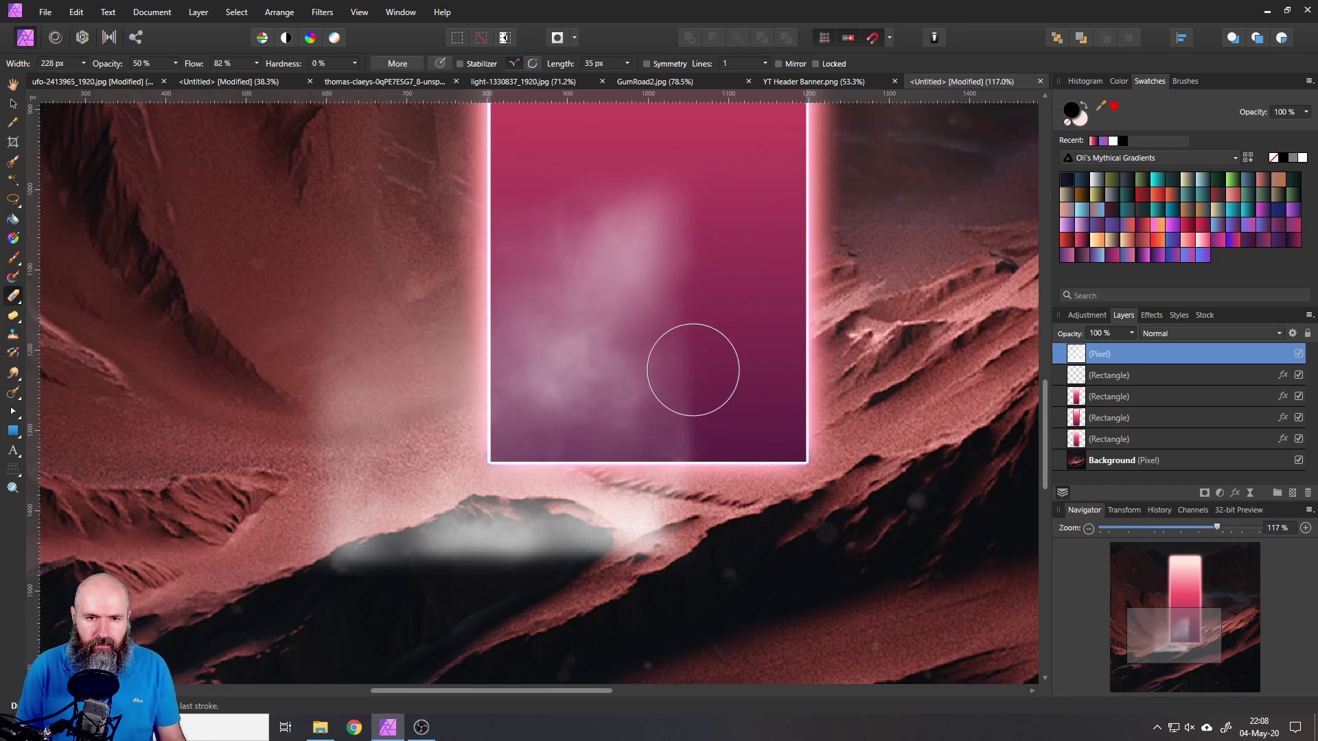
# Step: Scale the fog down at the glowing rectangle's lower-left corner and place a smaller duplicate of it to the left
pyautogui.click(12, 104)
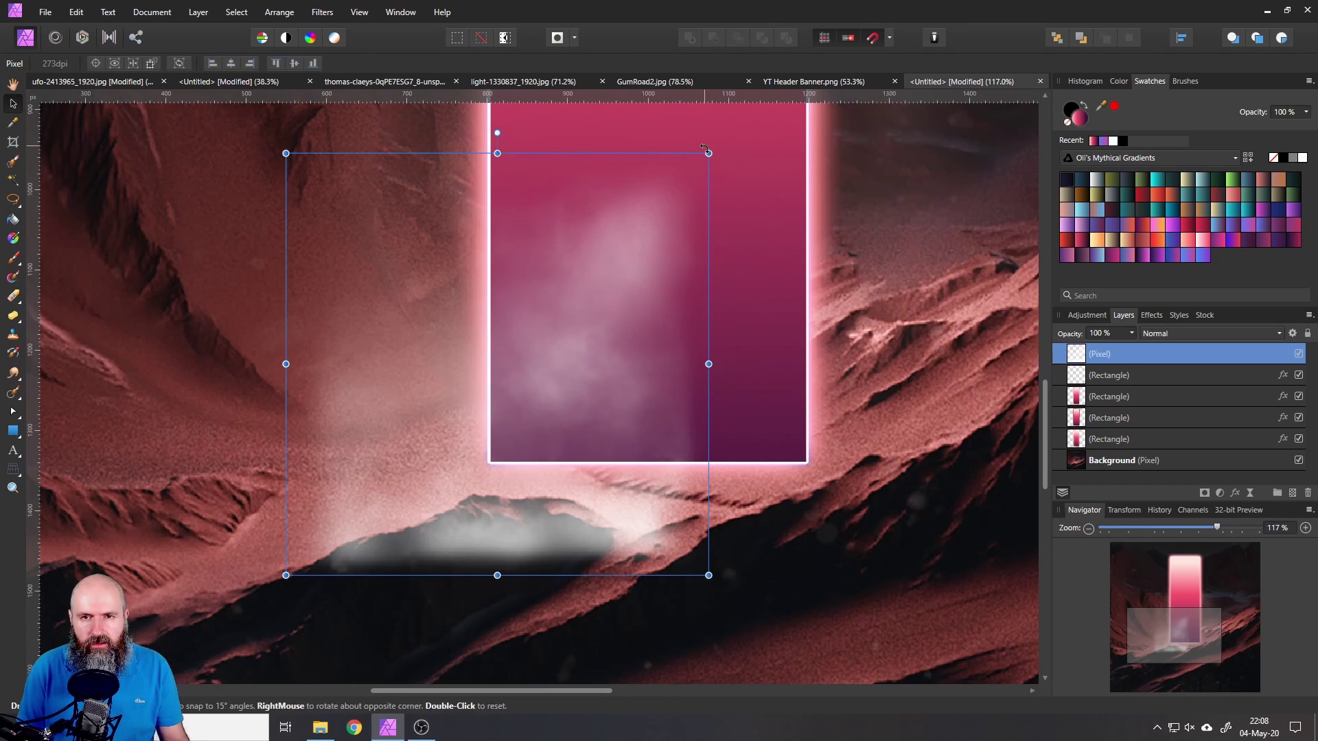
pyautogui.moveTo(708, 153); pyautogui.dragTo(581, 280)
pyautogui.moveTo(491, 412); pyautogui.dragTo(450, 363)
pyautogui.moveTo(520, 229); pyautogui.dragTo(361, 376)
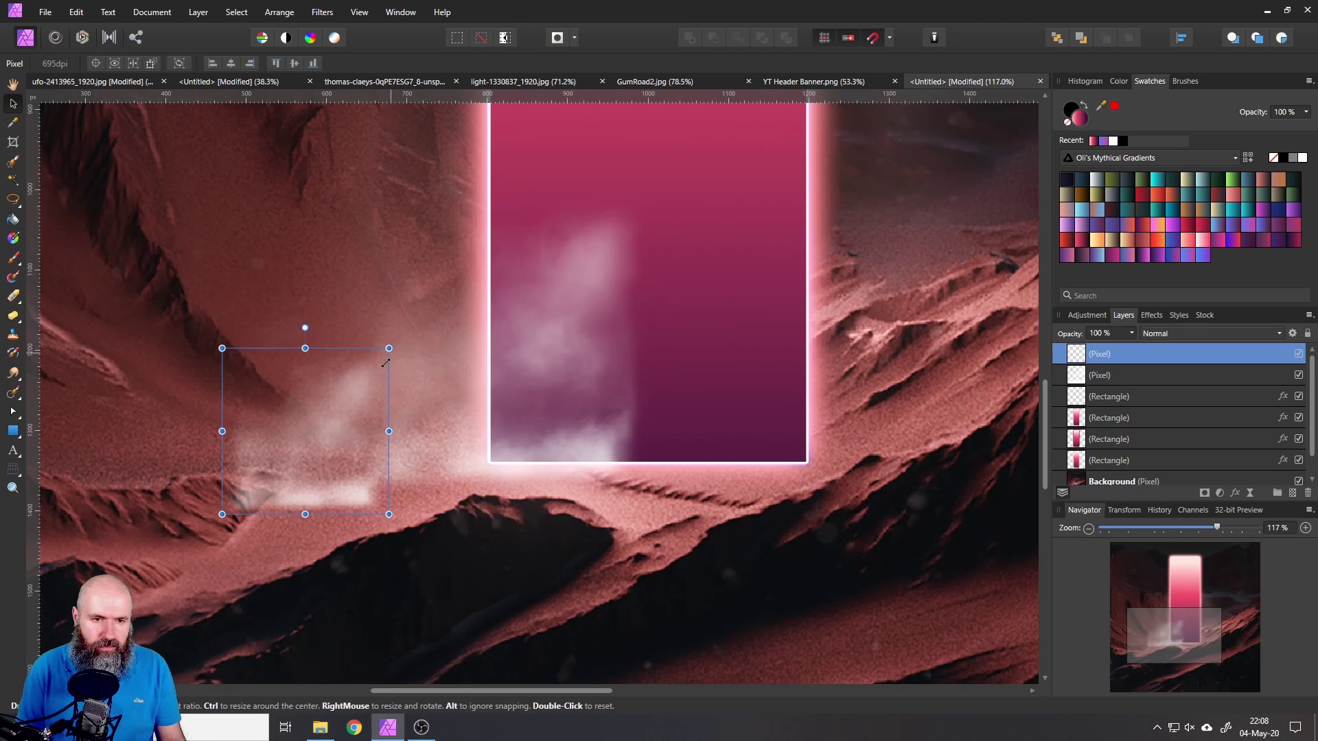
# Step: Duplicate and resize the small fog patch toward the glowing rectangle, placing an enlarged copy across its lower-left edge
pyautogui.moveTo(325, 445); pyautogui.dragTo(354, 429)
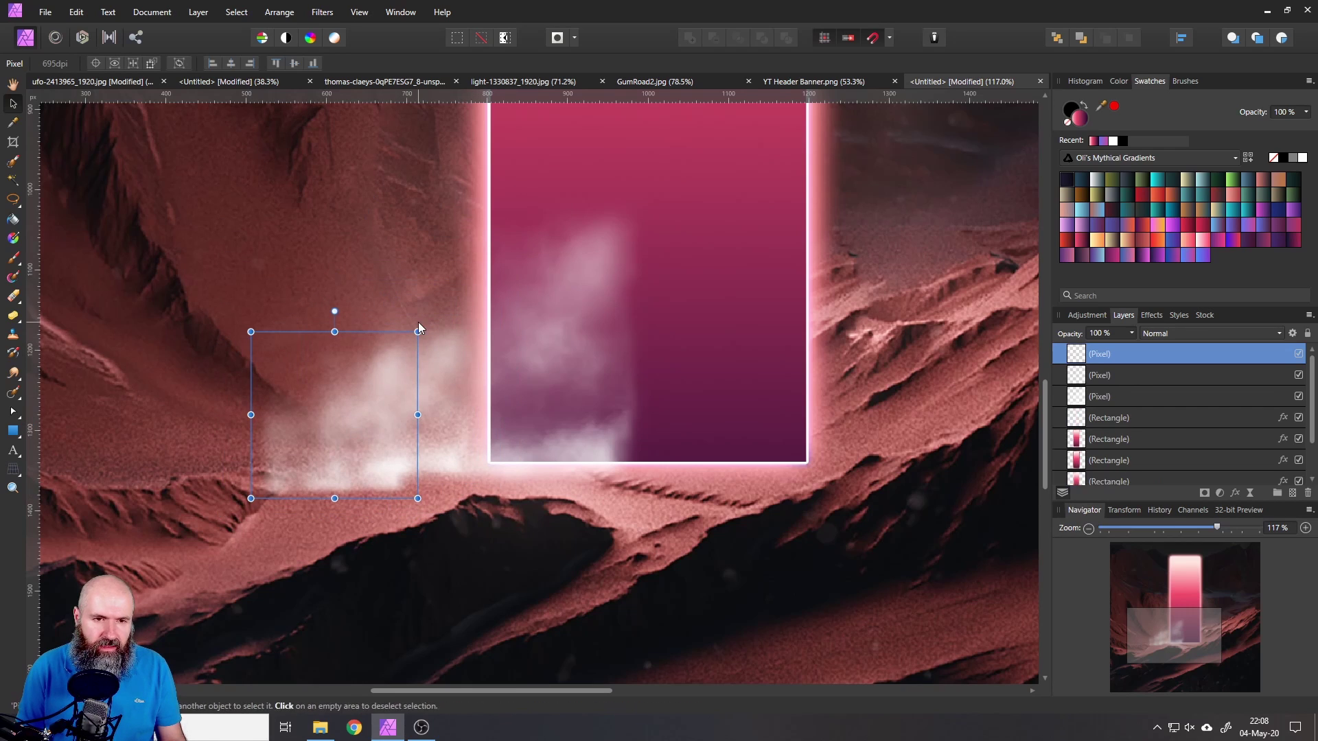
pyautogui.moveTo(417, 332); pyautogui.dragTo(392, 356)
pyautogui.moveTo(347, 413); pyautogui.dragTo(480, 329)
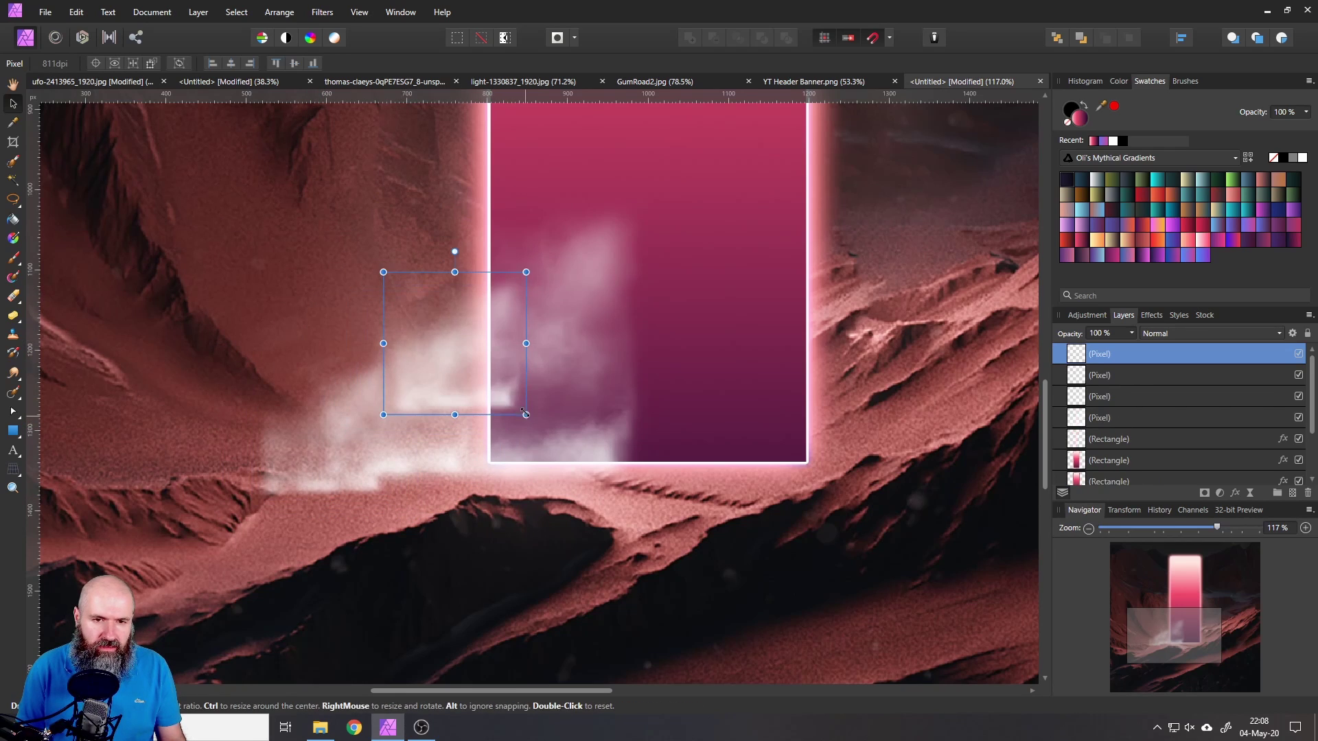
pyautogui.moveTo(526, 415); pyautogui.dragTo(583, 472)
pyautogui.moveTo(538, 394); pyautogui.dragTo(546, 363)
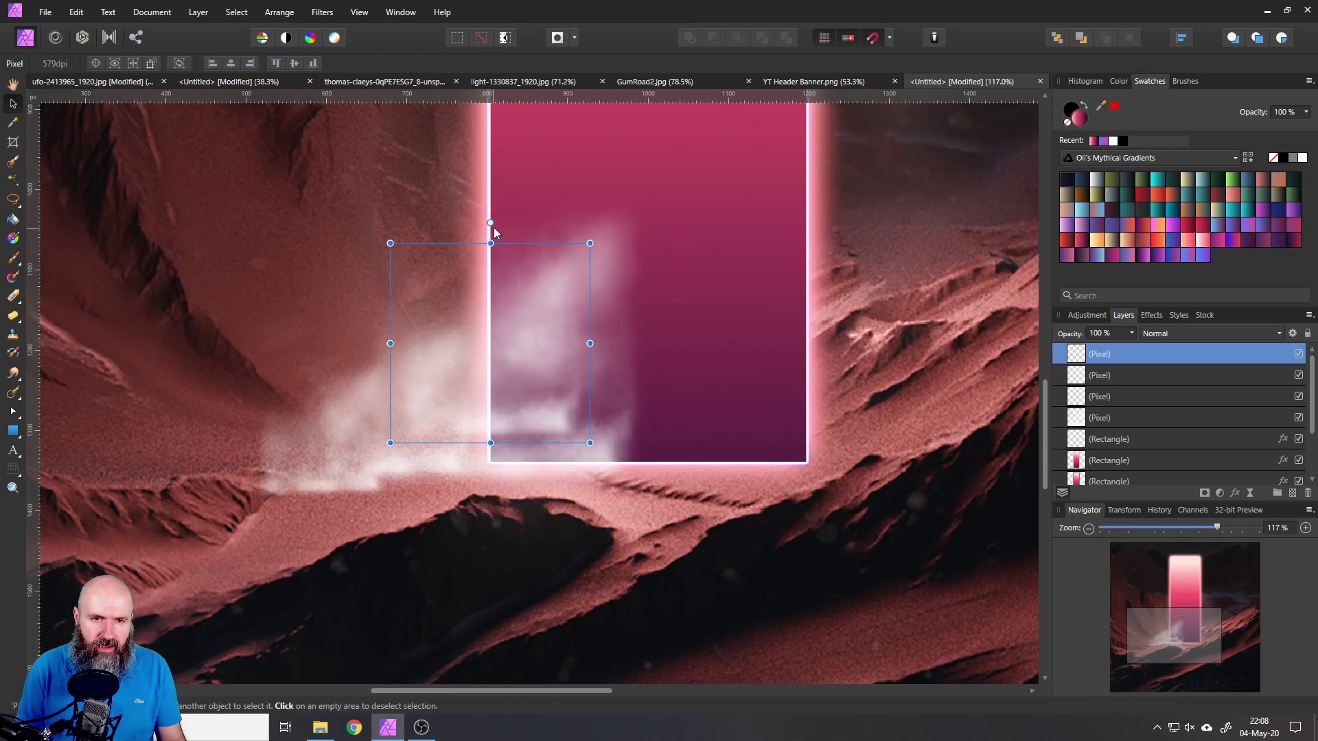
# Step: Rotate the fog patch counterclockwise and place rotated duplicates on the glowing rectangle's left side and over its lower-left corner
pyautogui.moveTo(492, 224); pyautogui.dragTo(426, 206)
pyautogui.moveTo(500, 320); pyautogui.dragTo(549, 236)
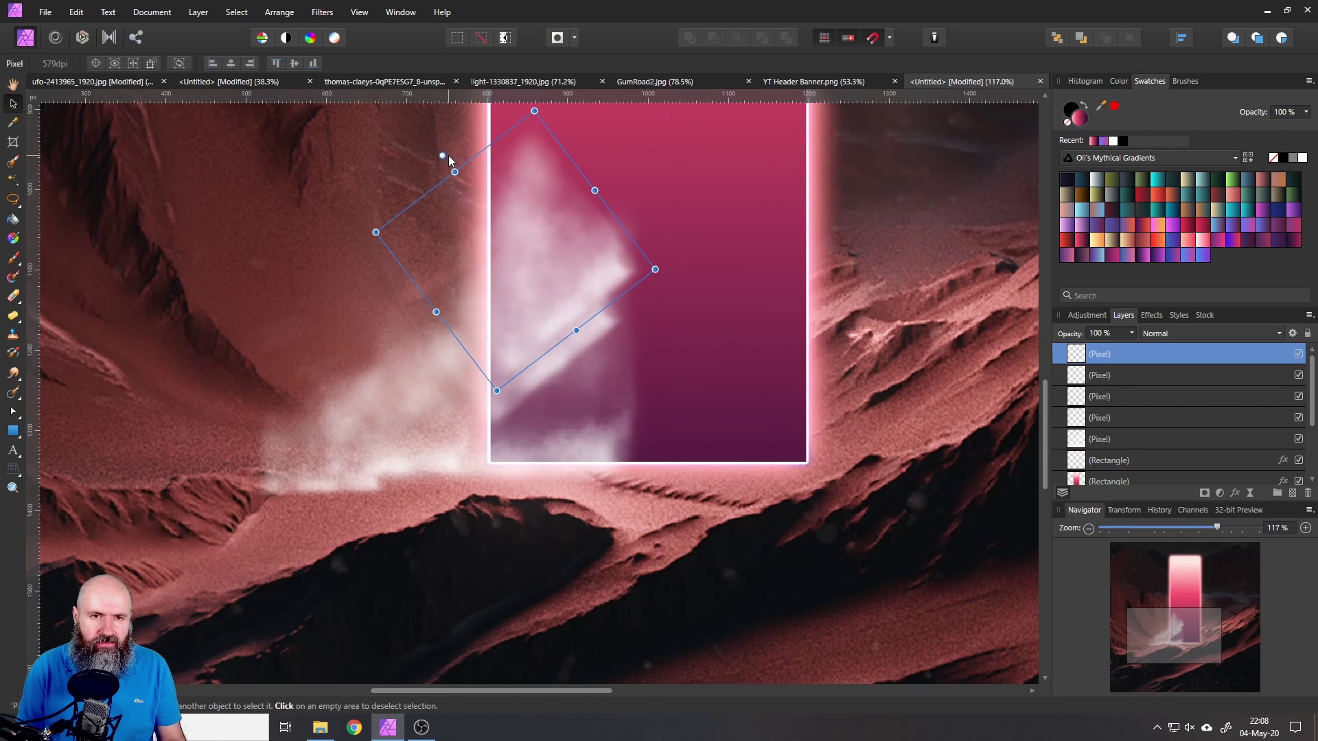
pyautogui.moveTo(448, 155); pyautogui.dragTo(429, 167)
pyautogui.moveTo(544, 197); pyautogui.dragTo(562, 372)
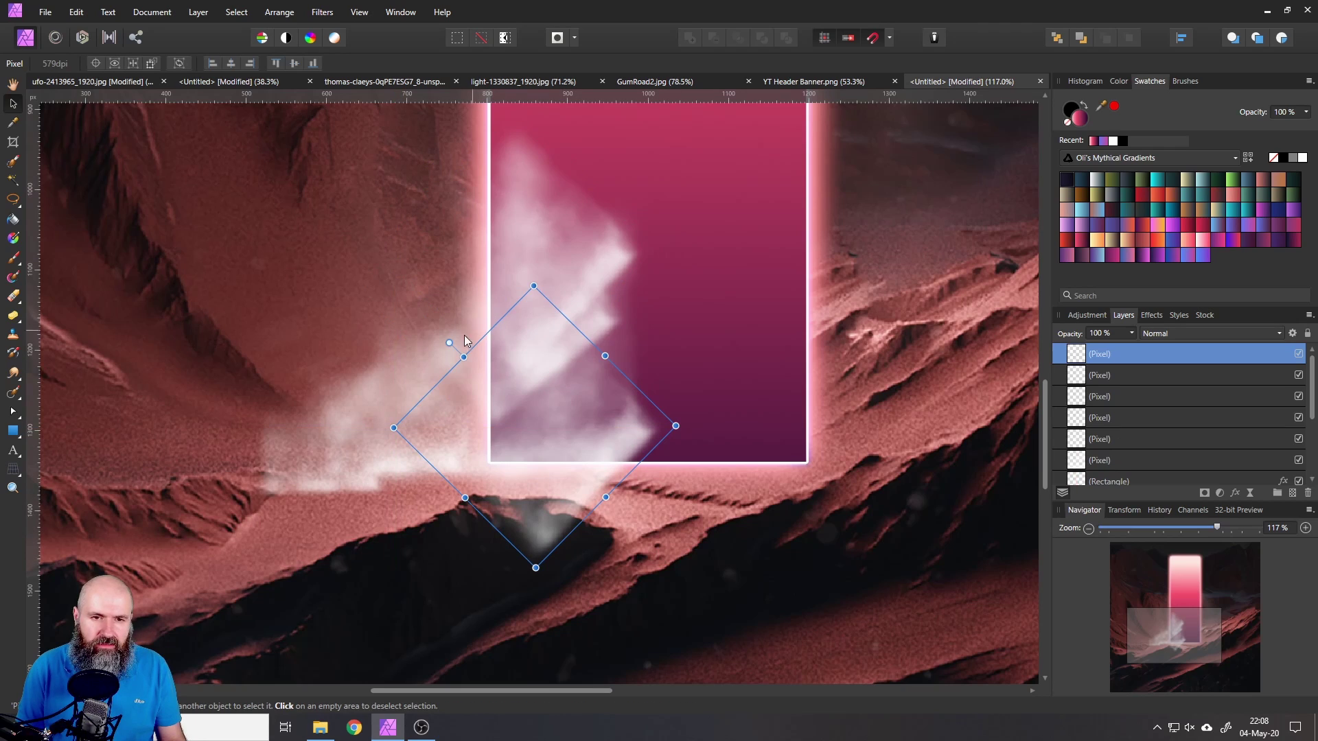
# Step: Shrink the rotated fog patch left of the glowing rectangle's base, and add a rotated duplicate between it and the lower-left corner
pyautogui.moveTo(451, 343); pyautogui.dragTo(443, 350)
pyautogui.moveTo(582, 436); pyautogui.dragTo(426, 488)
pyautogui.moveTo(515, 472); pyautogui.dragTo(439, 477)
pyautogui.moveTo(328, 442)
pyautogui.mouseDown()
pyautogui.moveTo(348, 457)
pyautogui.moveTo(327, 453)
pyautogui.mouseUp()
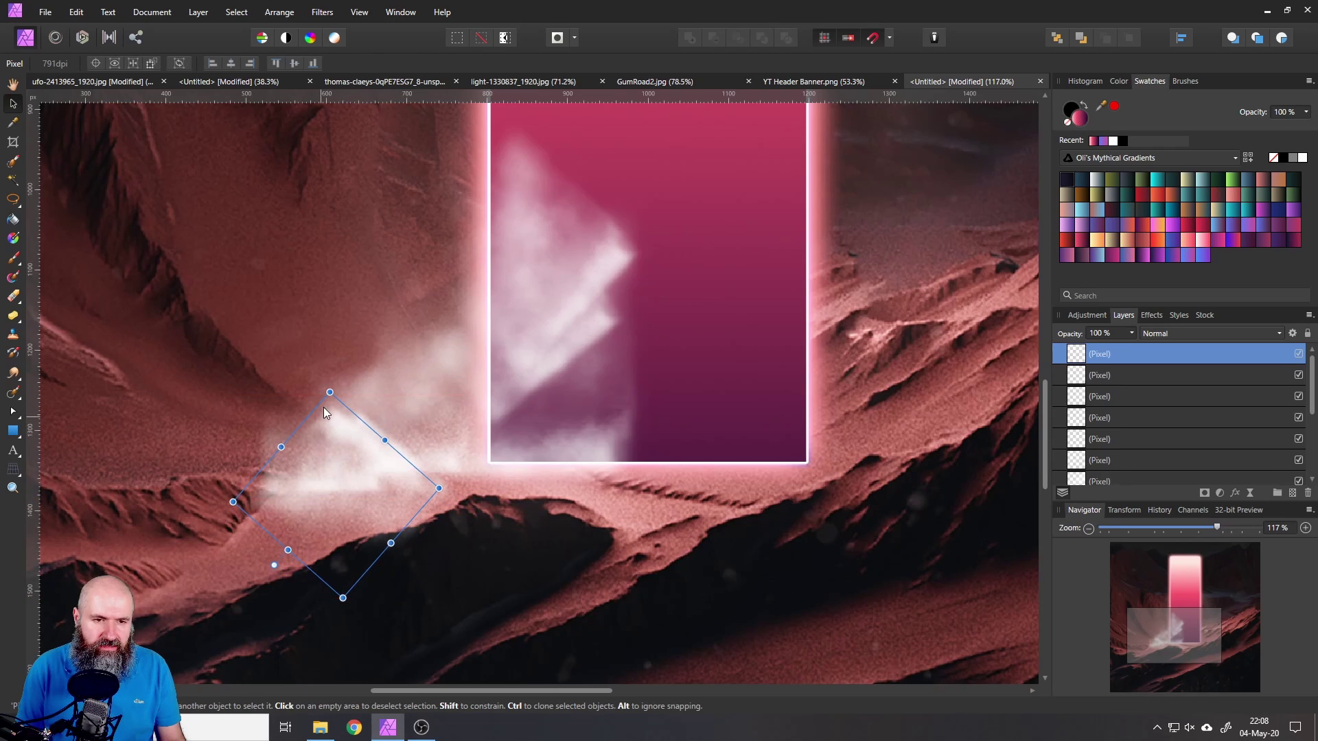
pyautogui.moveTo(330, 389); pyautogui.dragTo(430, 447)
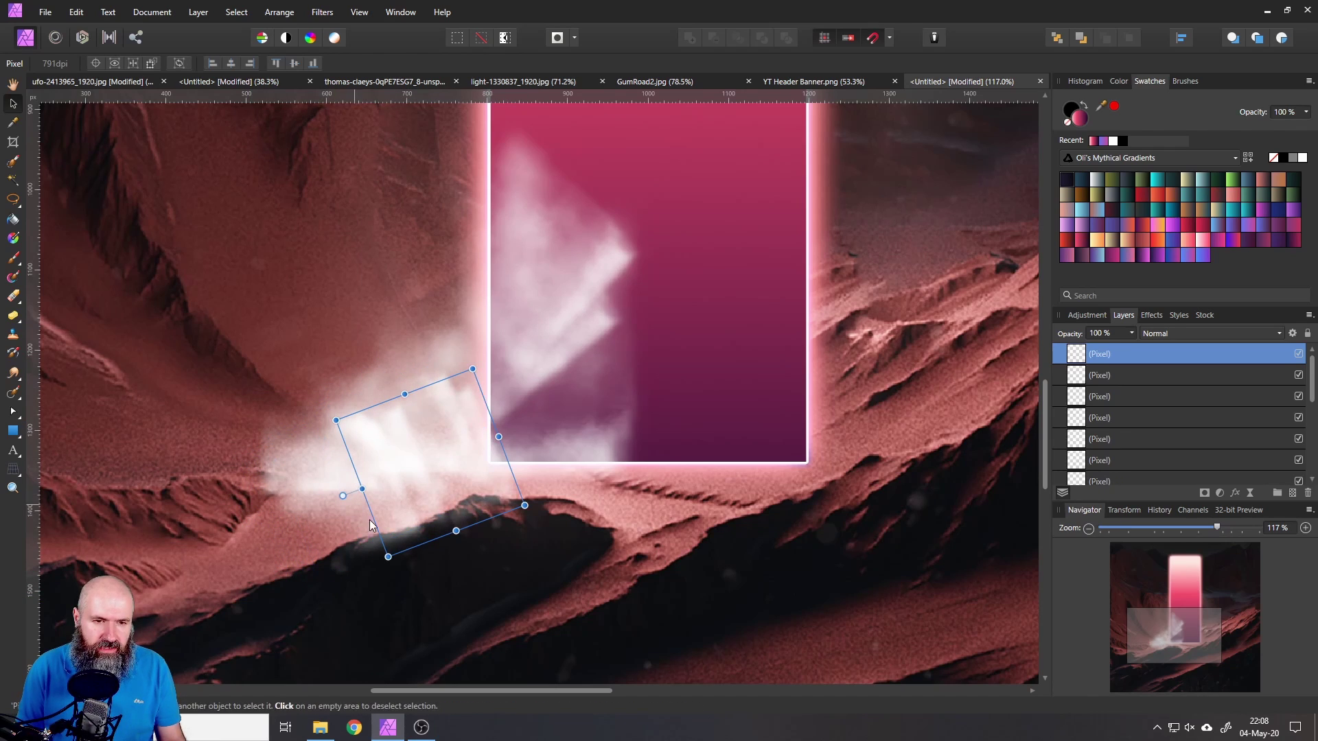
pyautogui.moveTo(342, 495); pyautogui.dragTo(398, 550)
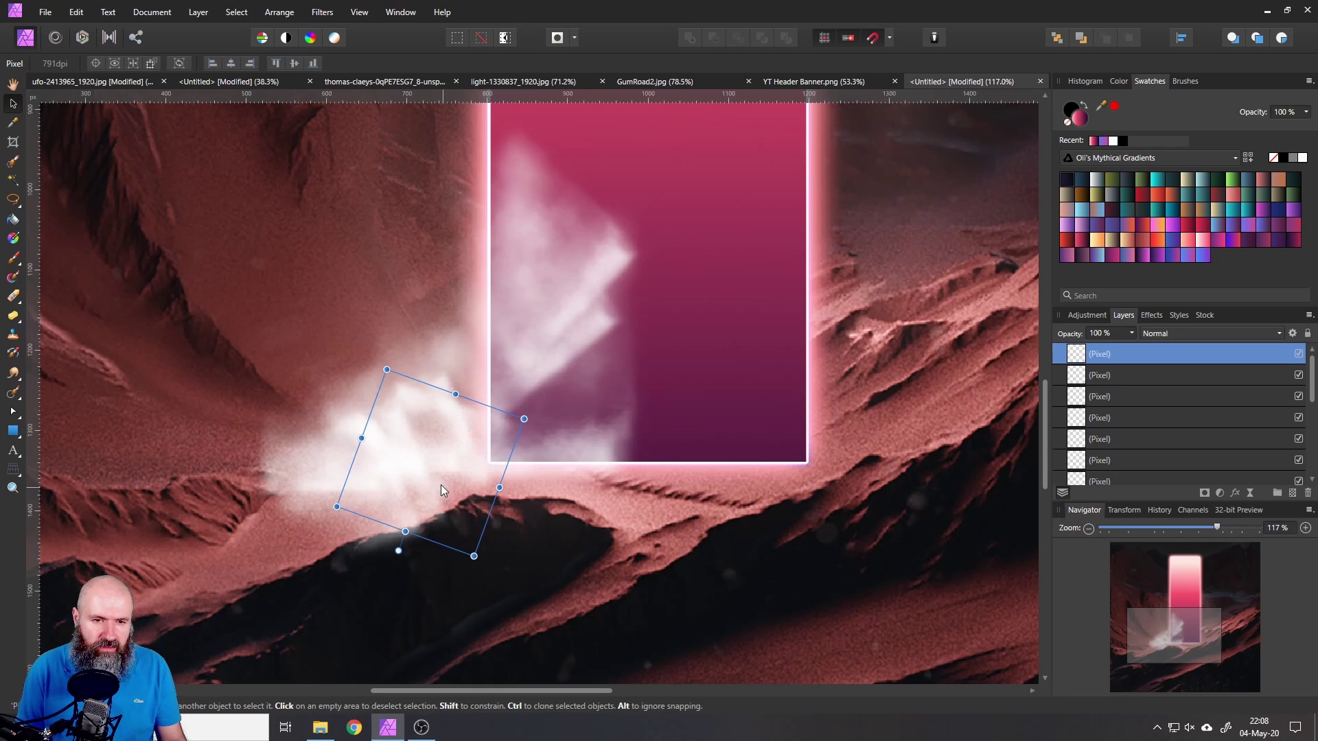
# Step: Duplicate the fog patch to the right, enlarge and straighten it, and place it flipped horizontally across the rectangle's lower-right part
pyautogui.moveTo(443, 491); pyautogui.dragTo(699, 488)
pyautogui.moveTo(729, 552); pyautogui.dragTo(770, 447)
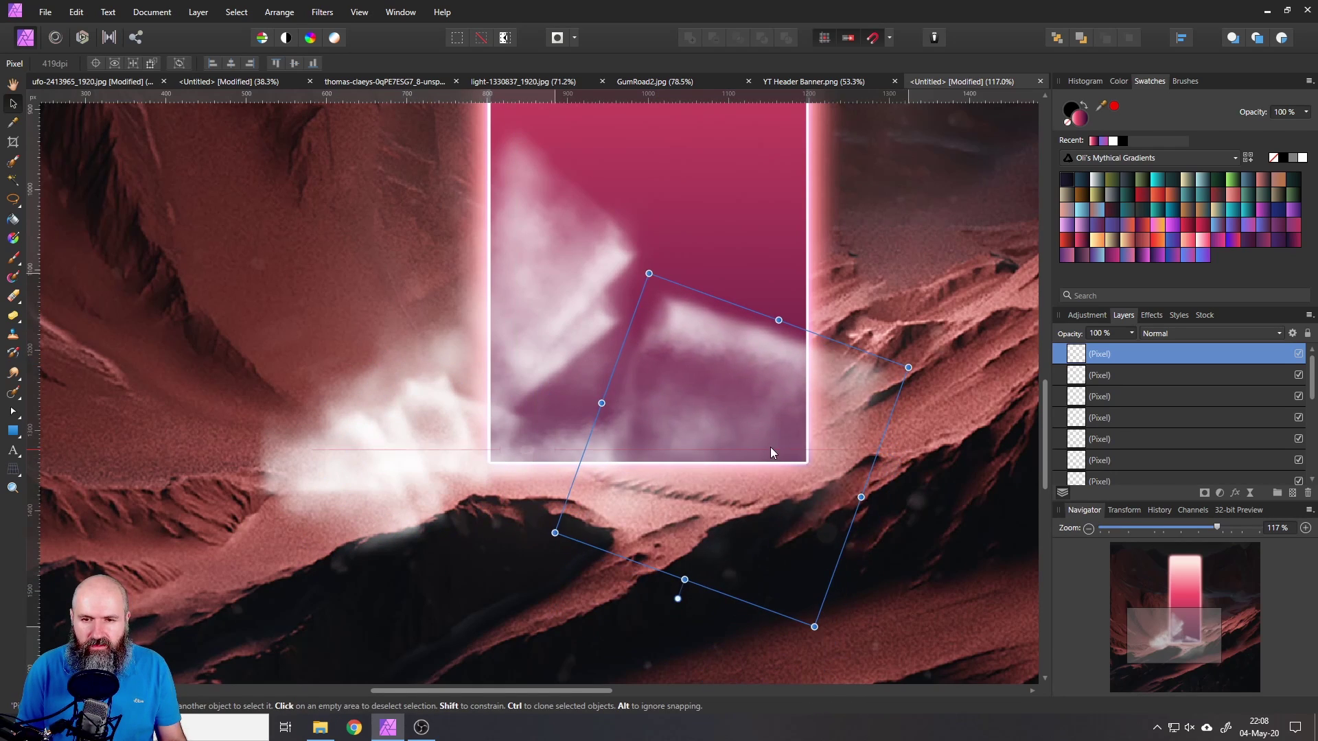
pyautogui.moveTo(682, 599); pyautogui.dragTo(748, 199)
pyautogui.click(278, 12)
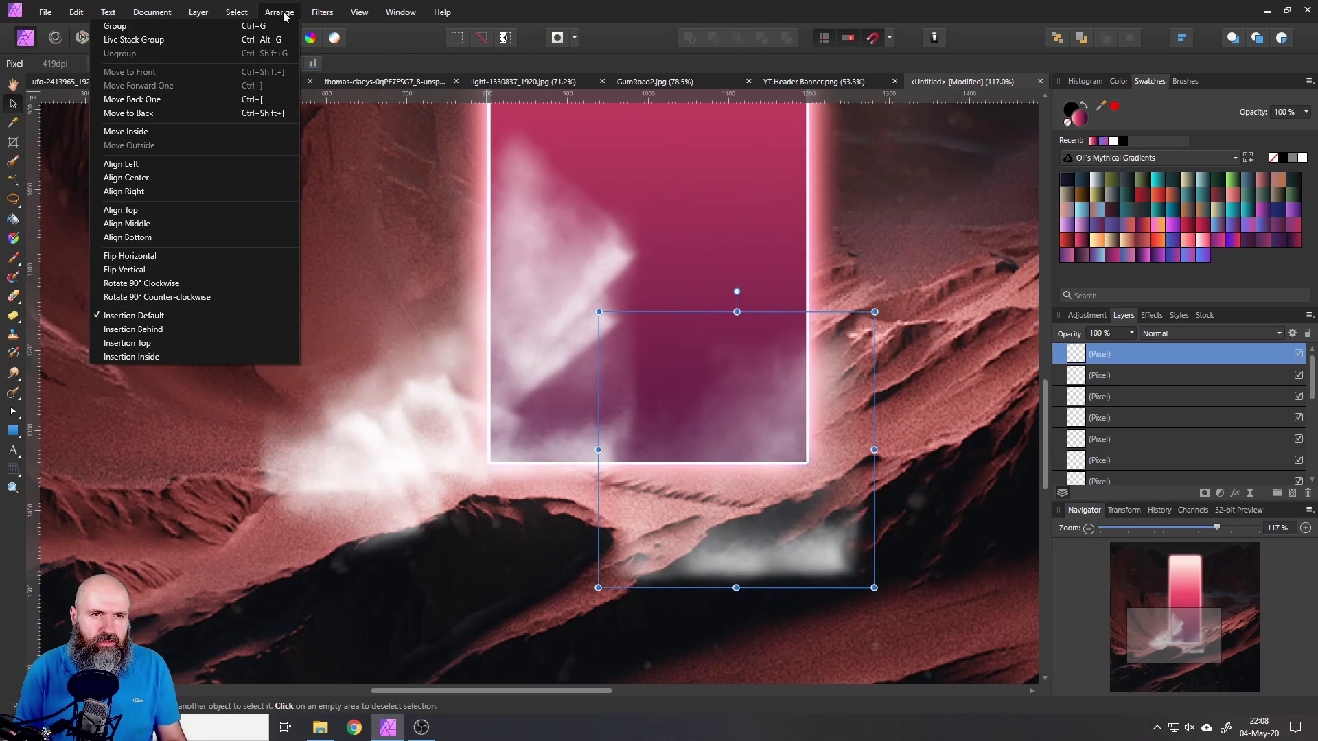
pyautogui.click(203, 255)
pyautogui.moveTo(846, 583); pyautogui.dragTo(672, 408)
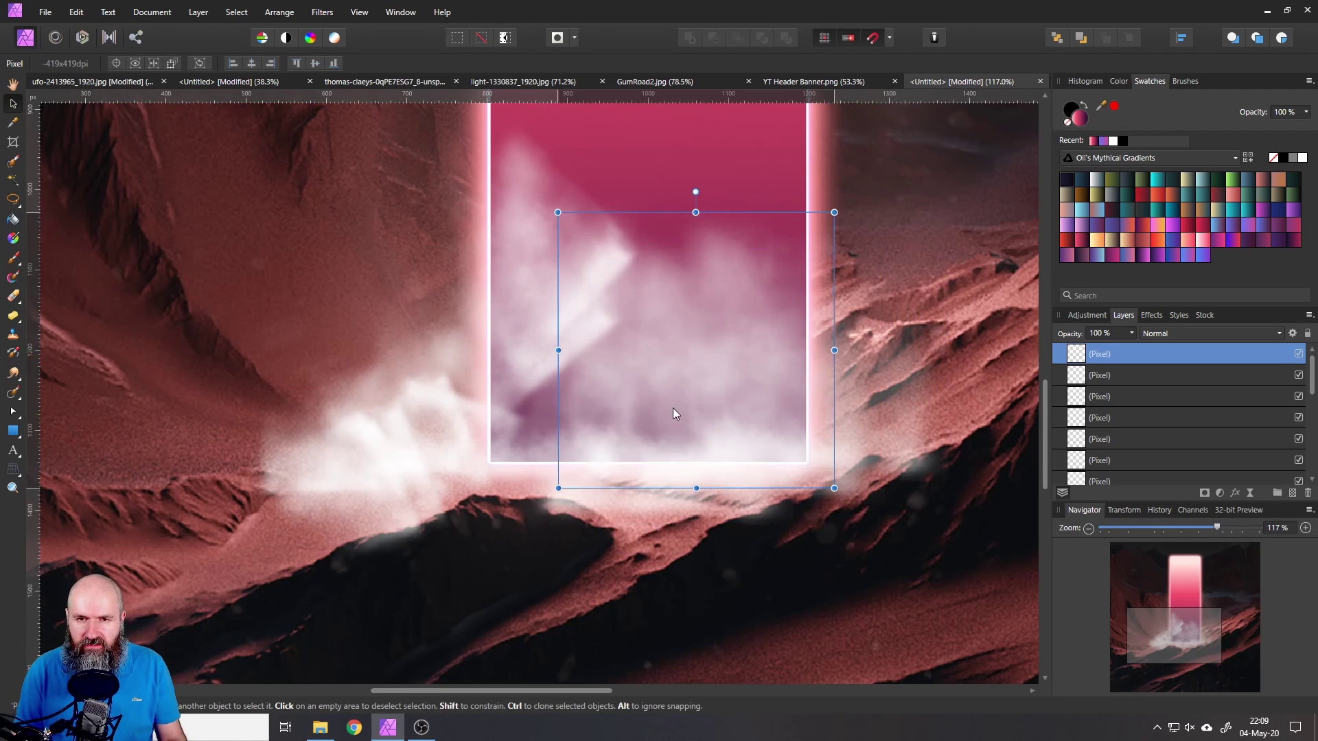
# Step: Duplicate the flipped fog patch along the rectangle's base, placing a small rotated copy at the lower-left corner and an enlarged one higher on the left edge
pyautogui.moveTo(666, 341); pyautogui.dragTo(737, 377)
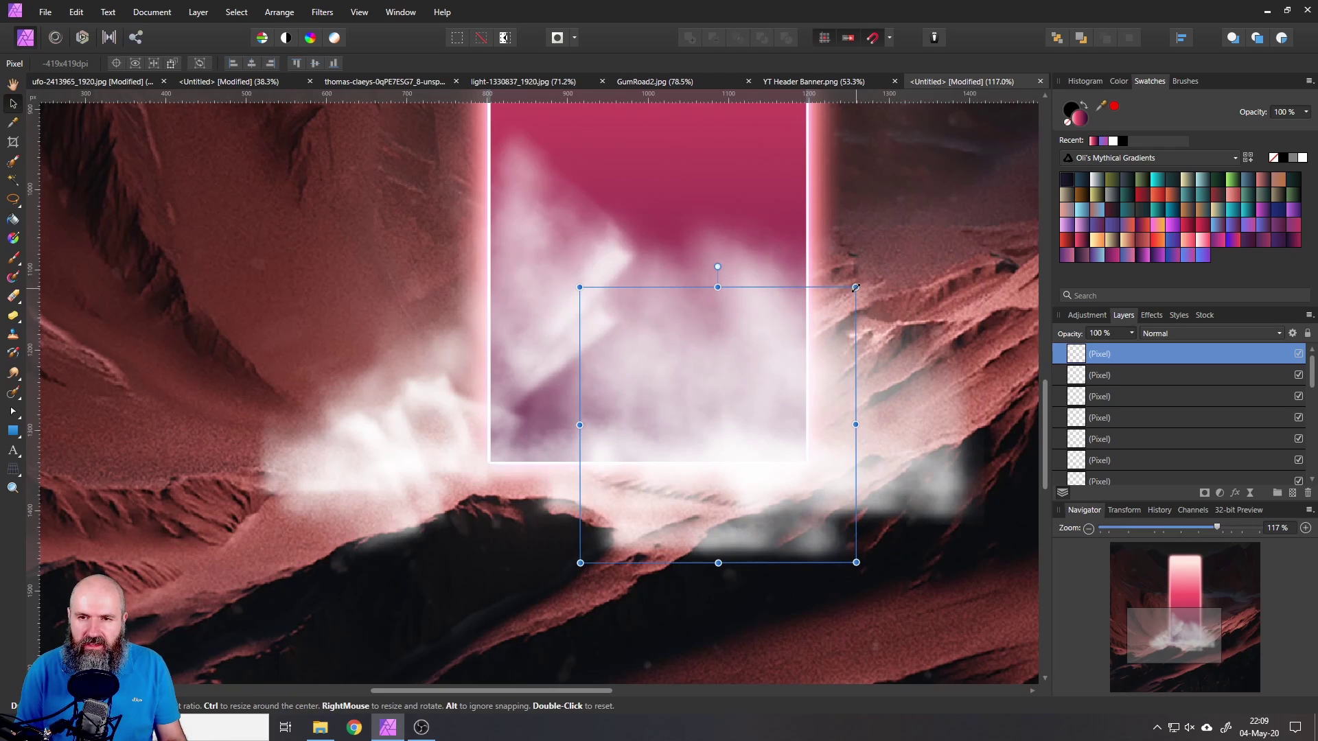
pyautogui.moveTo(855, 287); pyautogui.dragTo(513, 457)
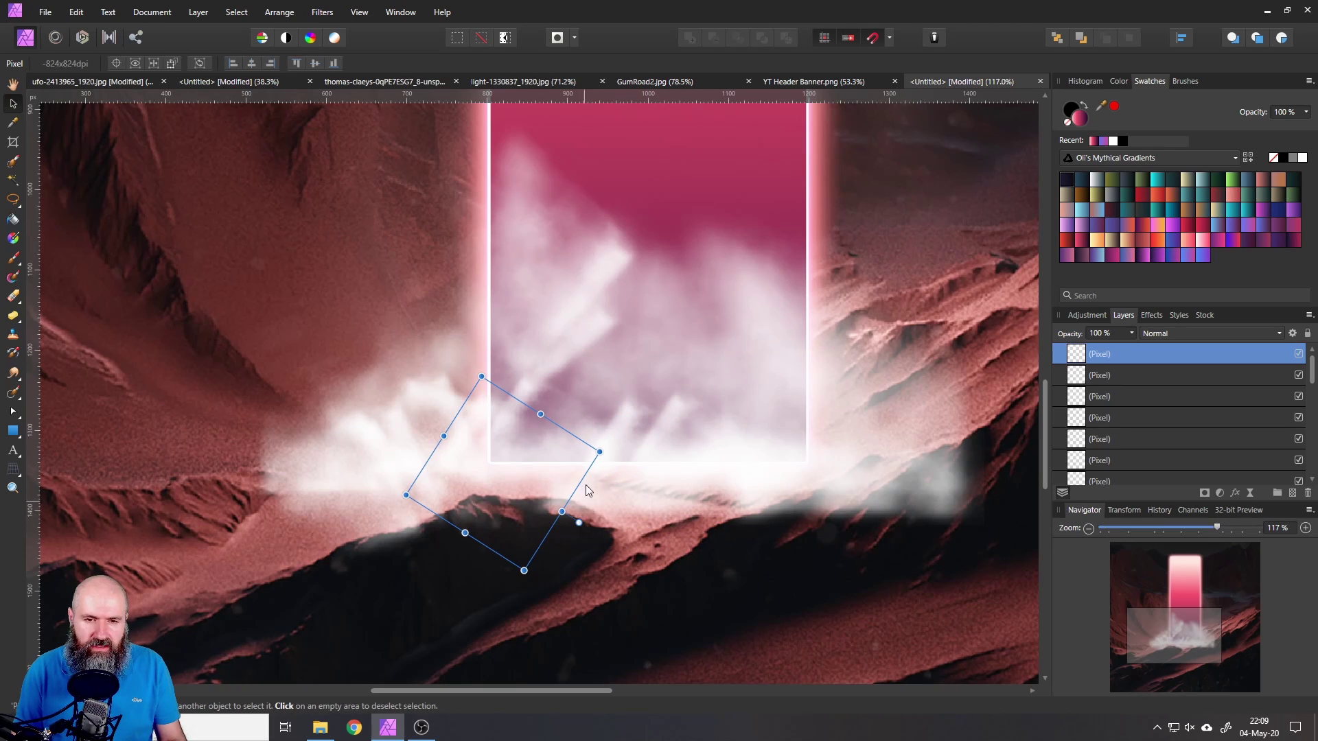
pyautogui.moveTo(600, 451); pyautogui.dragTo(641, 377)
pyautogui.moveTo(753, 473); pyautogui.dragTo(566, 259)
pyautogui.moveTo(605, 354); pyautogui.dragTo(541, 308)
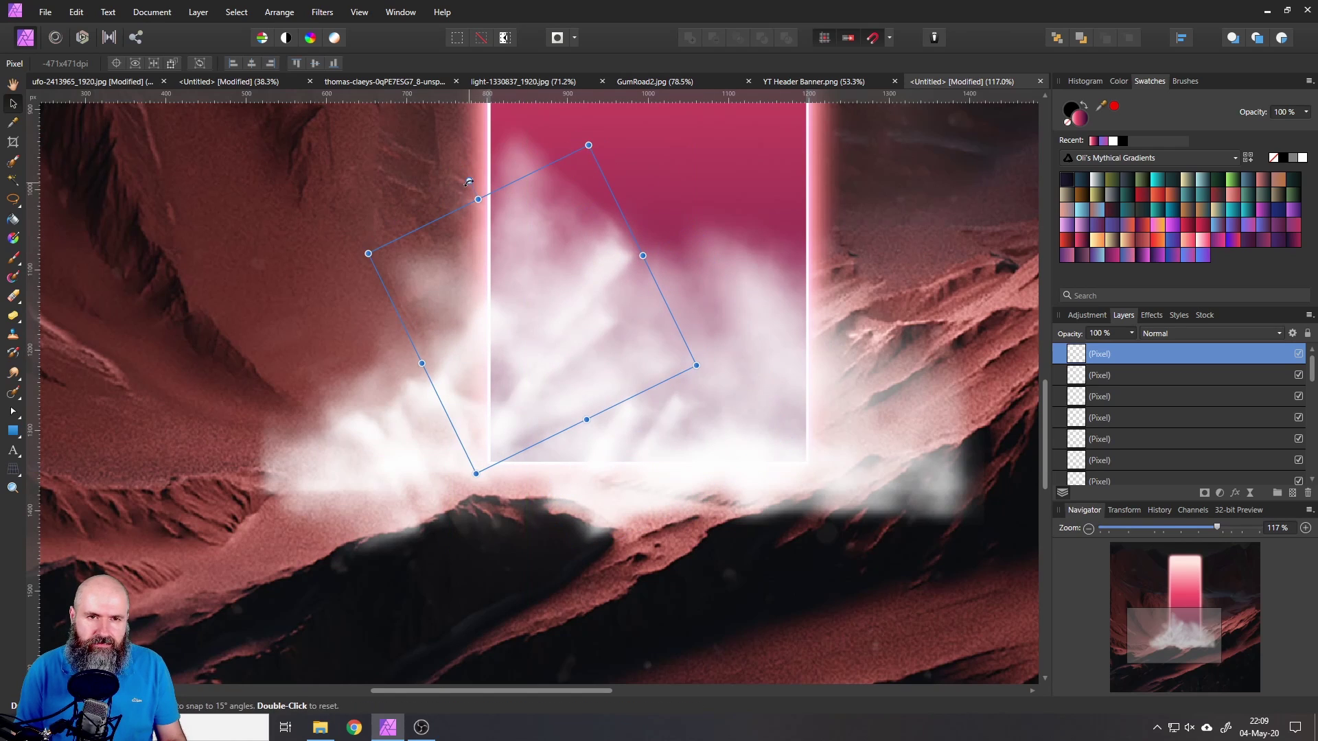
pyautogui.moveTo(467, 177); pyautogui.dragTo(388, 330)
pyautogui.moveTo(527, 323); pyautogui.dragTo(545, 297)
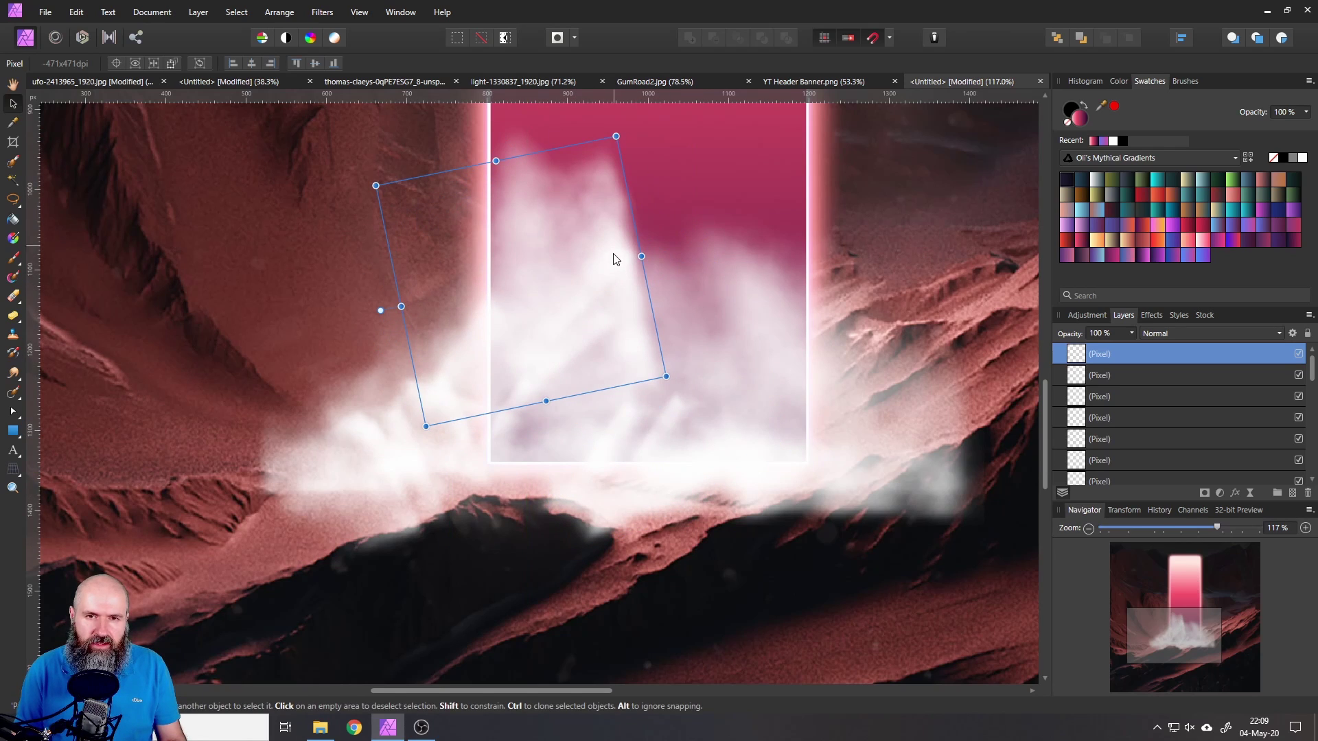
pyautogui.moveTo(380, 310); pyautogui.dragTo(469, 180)
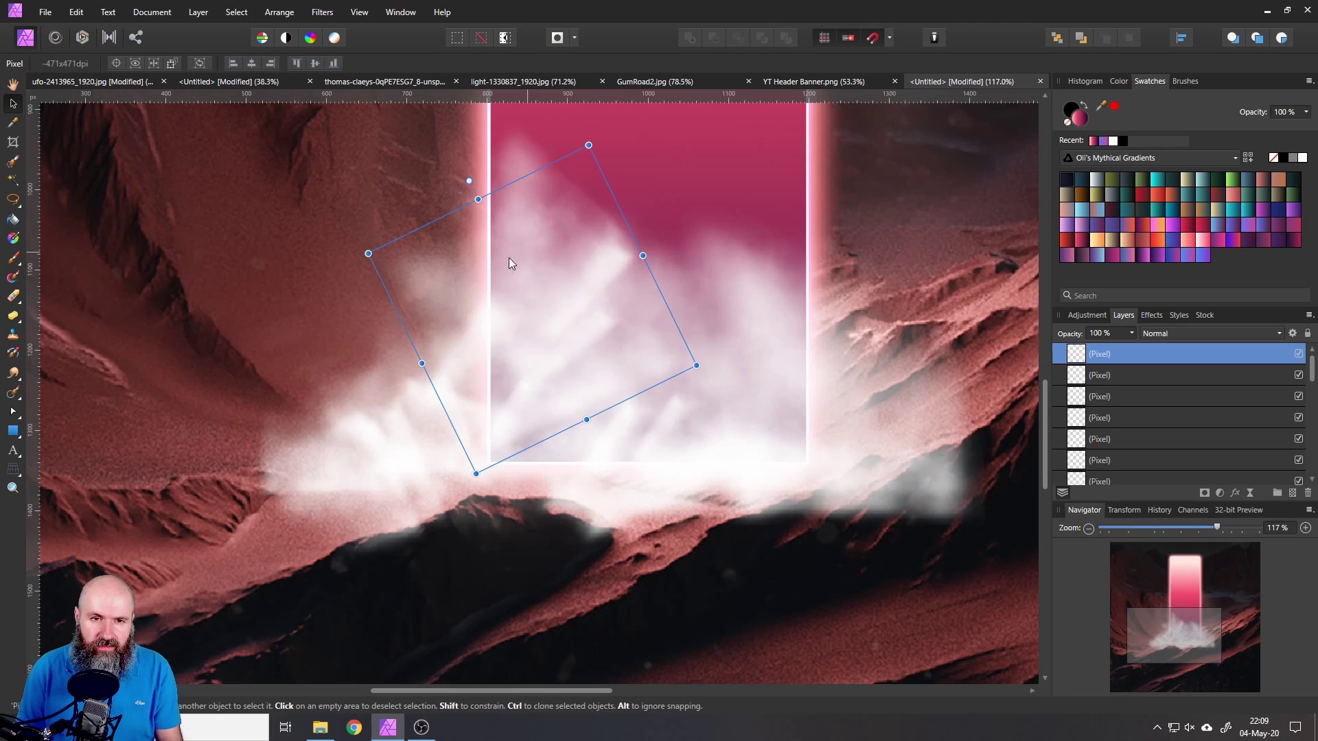
# Step: Rotate the enlarged fog patch, flip it horizontally and reposition it over the lower-left part of the glowing rectangle
pyautogui.moveTo(508, 263); pyautogui.dragTo(251, 226)
pyautogui.moveTo(210, 145); pyautogui.dragTo(304, 131)
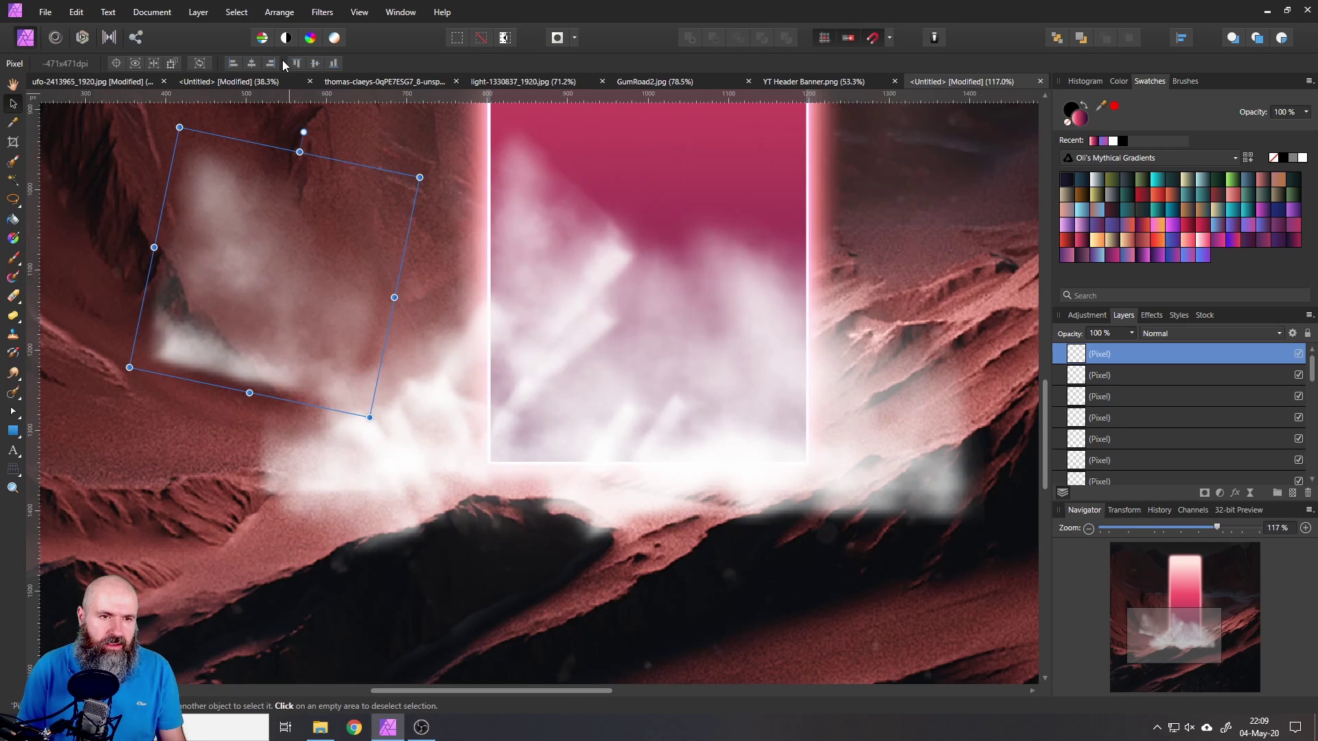
pyautogui.click(274, 12)
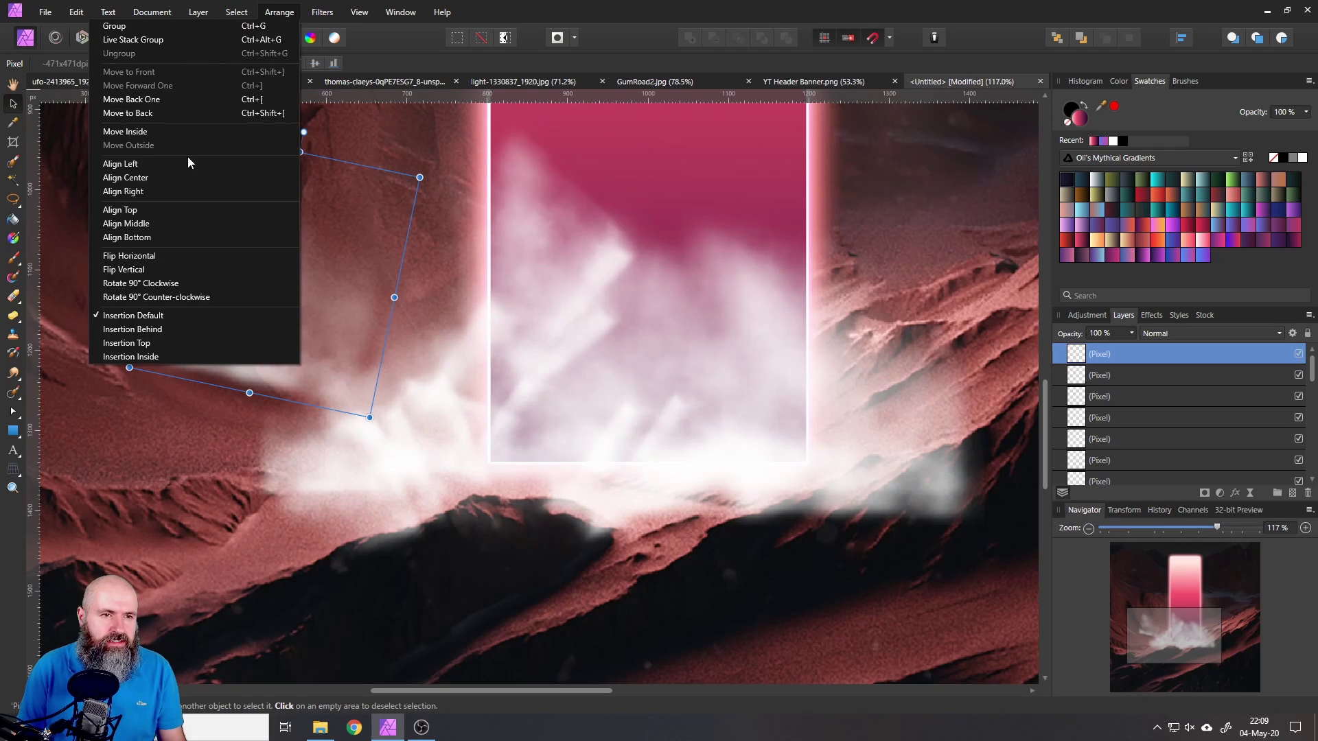
pyautogui.click(154, 254)
pyautogui.moveTo(248, 245); pyautogui.dragTo(450, 290)
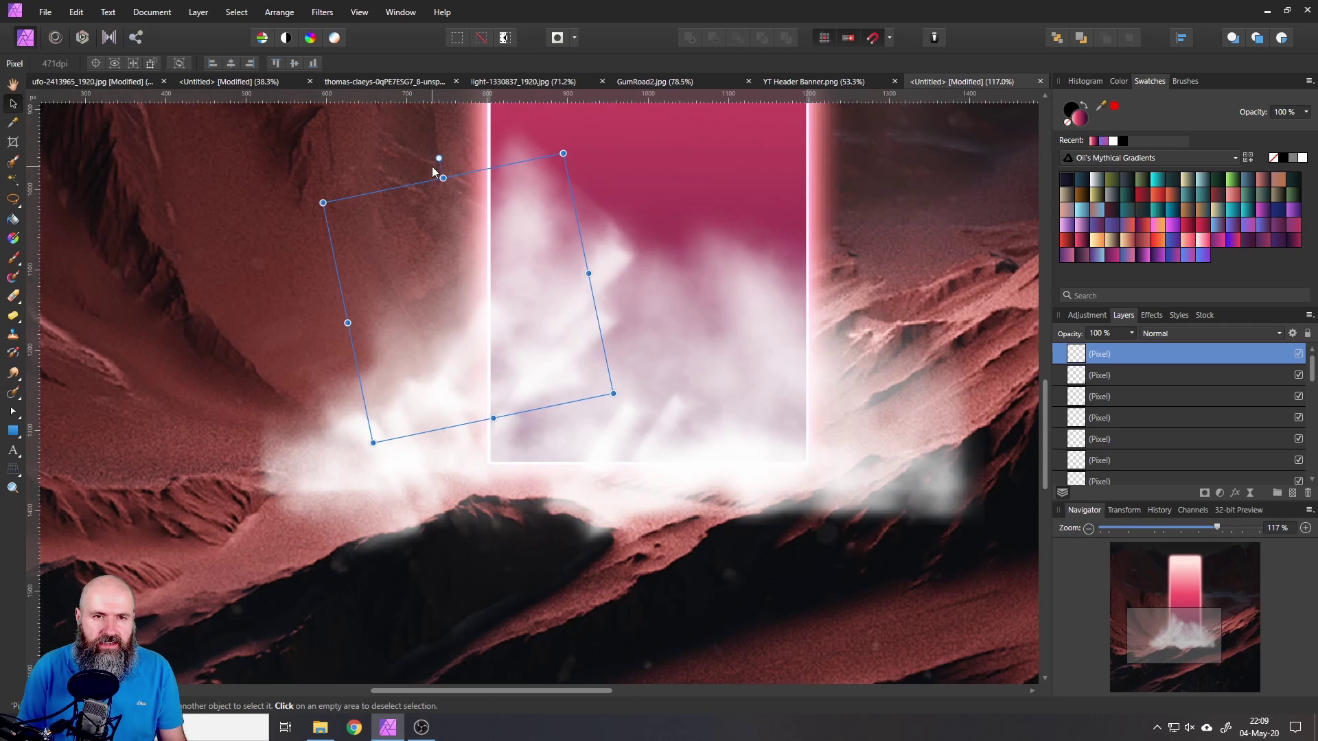
pyautogui.moveTo(436, 163); pyautogui.dragTo(423, 166)
pyautogui.moveTo(508, 256); pyautogui.dragTo(603, 300)
# Step: Examine the fog in the whole composition and up close, comparing it with and without the last change
pyautogui.hotkey('ctrl', '0')
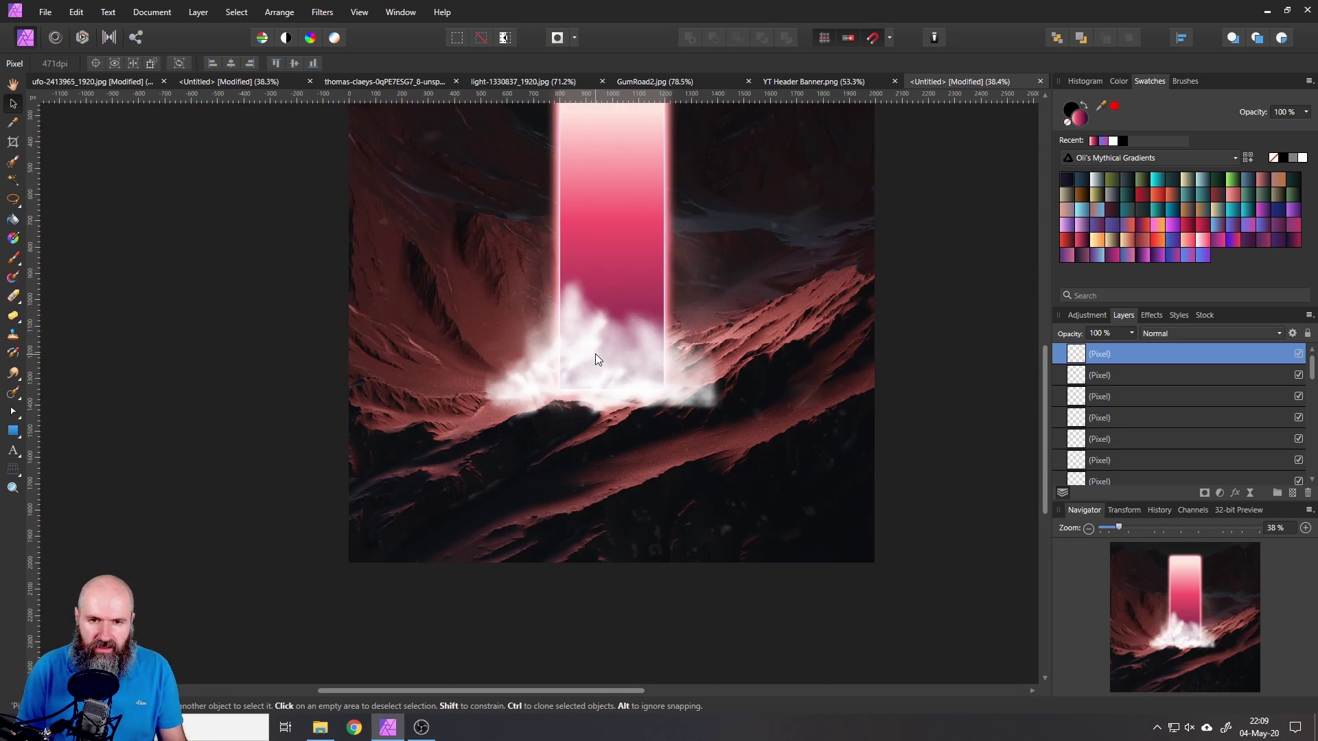
pyautogui.hotkey('ctrl', 'd')
pyautogui.scroll(4, 579, 412)
pyautogui.click(579, 411)
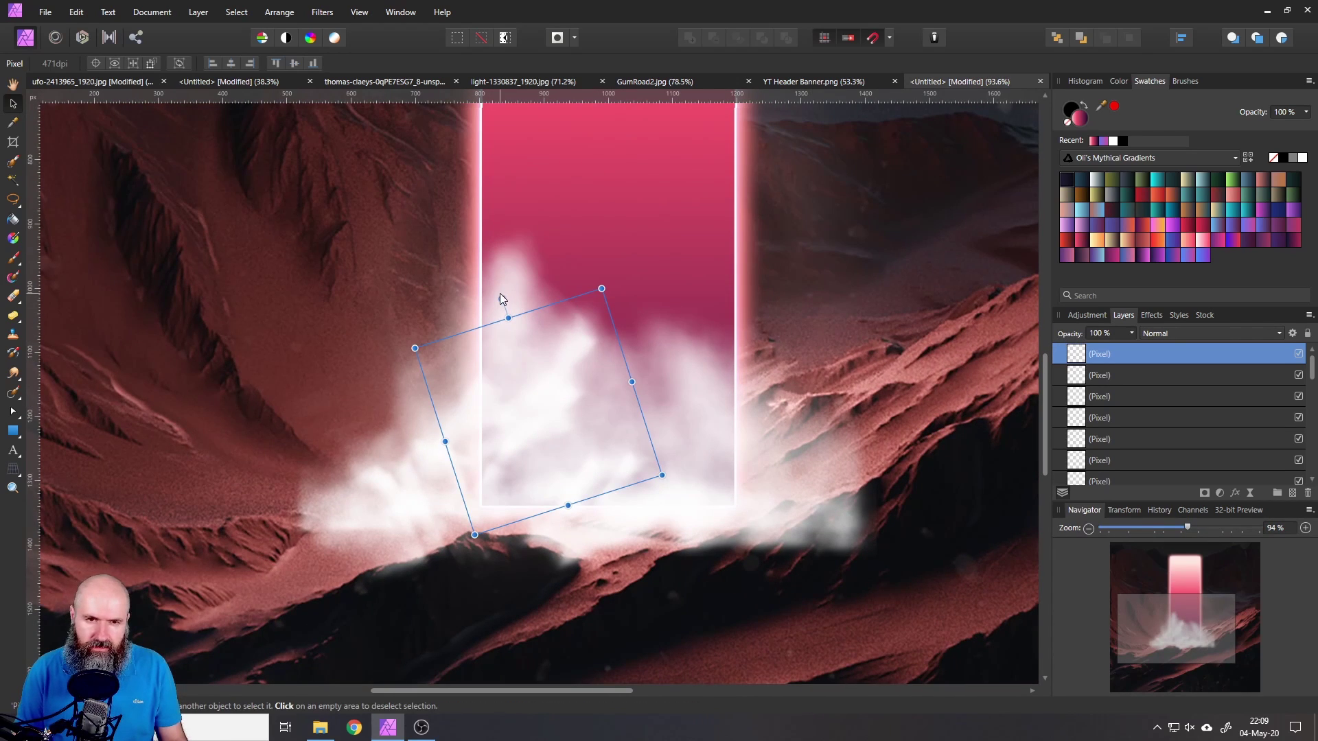
pyautogui.hotkey('ctrl', 'z')
pyautogui.hotkey('ctrl', 'shift', 'z')
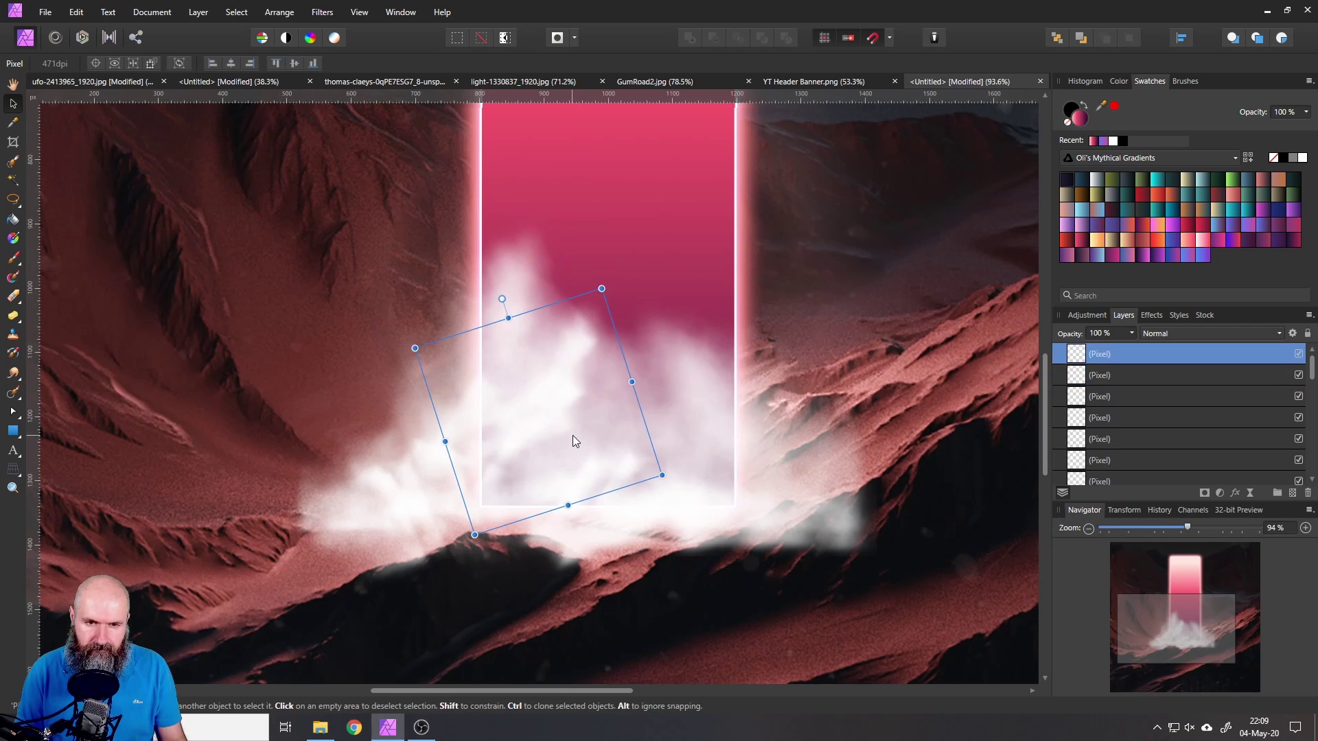
pyautogui.hotkey('ctrl', 'z')
pyautogui.hotkey('ctrl', 'shift', 'z')
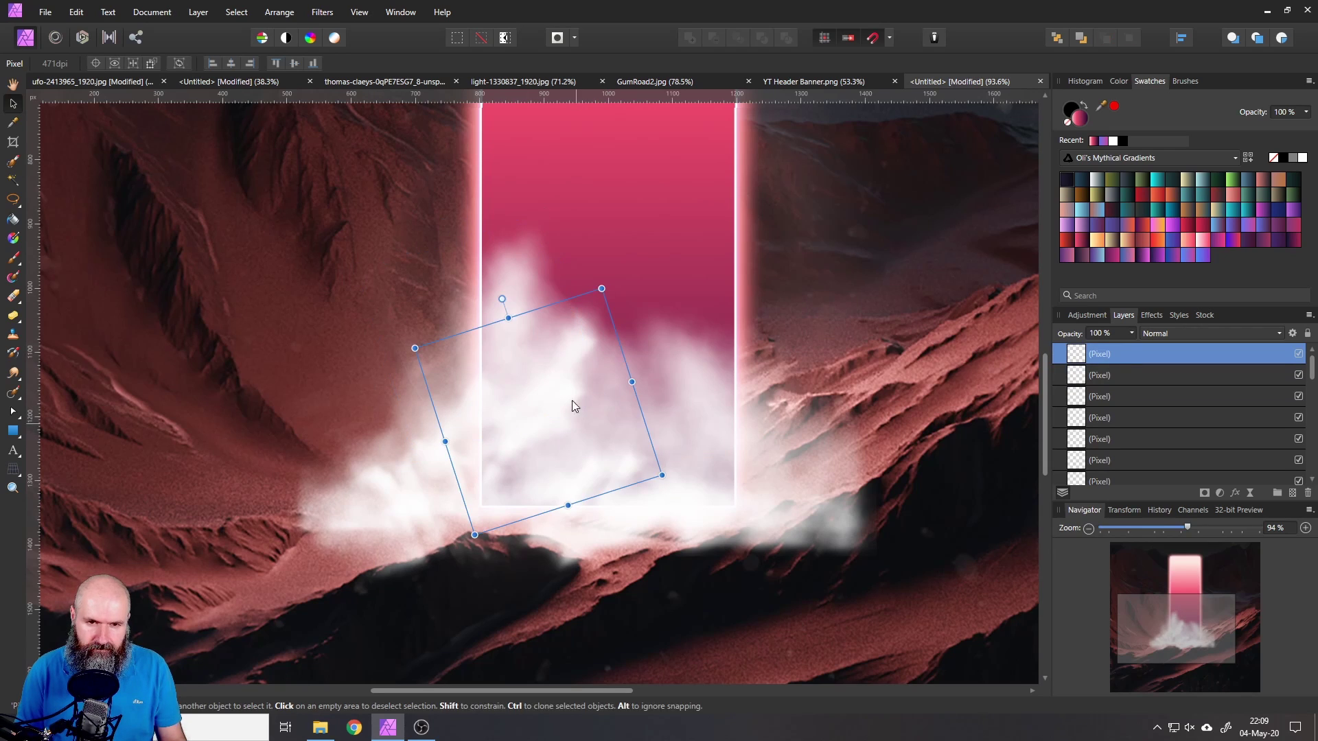
# Step: Straighten and enlarge the fog patch over the rectangle's base, then add a shifted duplicate and a smaller one higher up inside it
pyautogui.moveTo(502, 299); pyautogui.dragTo(549, 283)
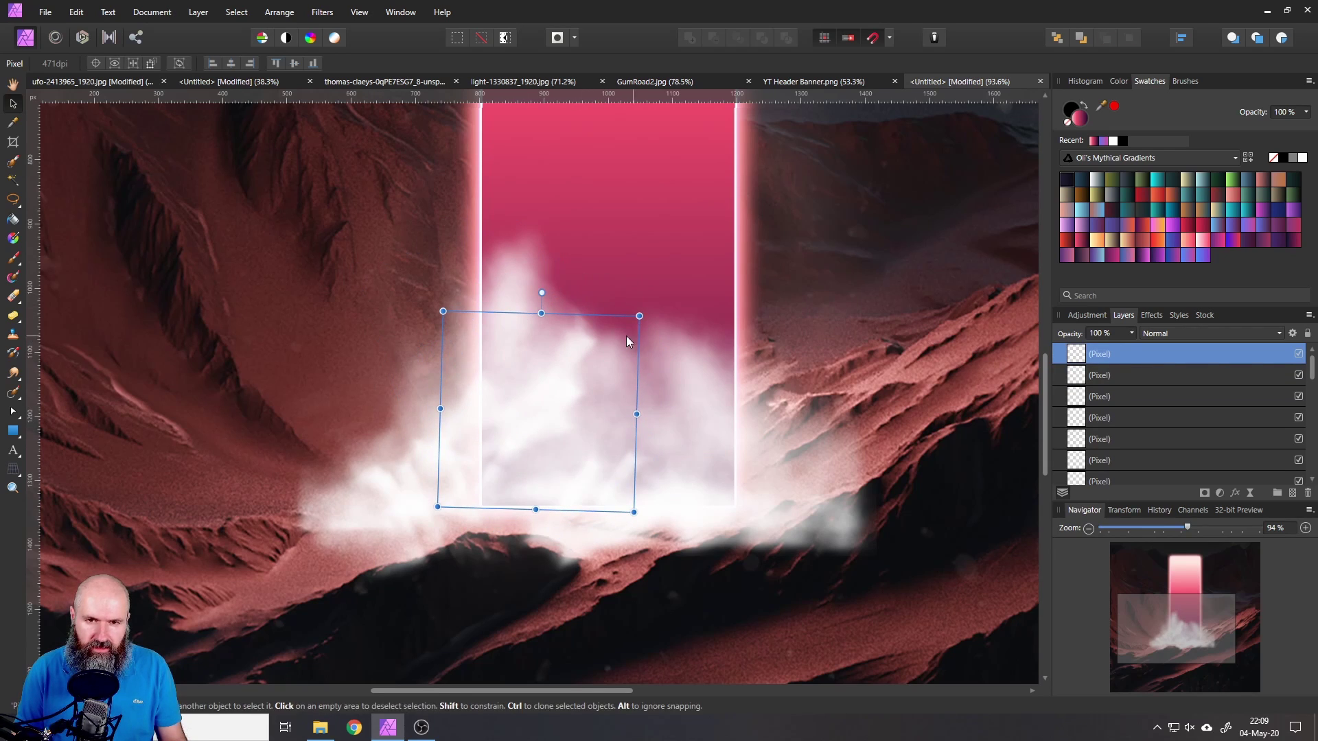
pyautogui.moveTo(637, 305); pyautogui.dragTo(677, 271)
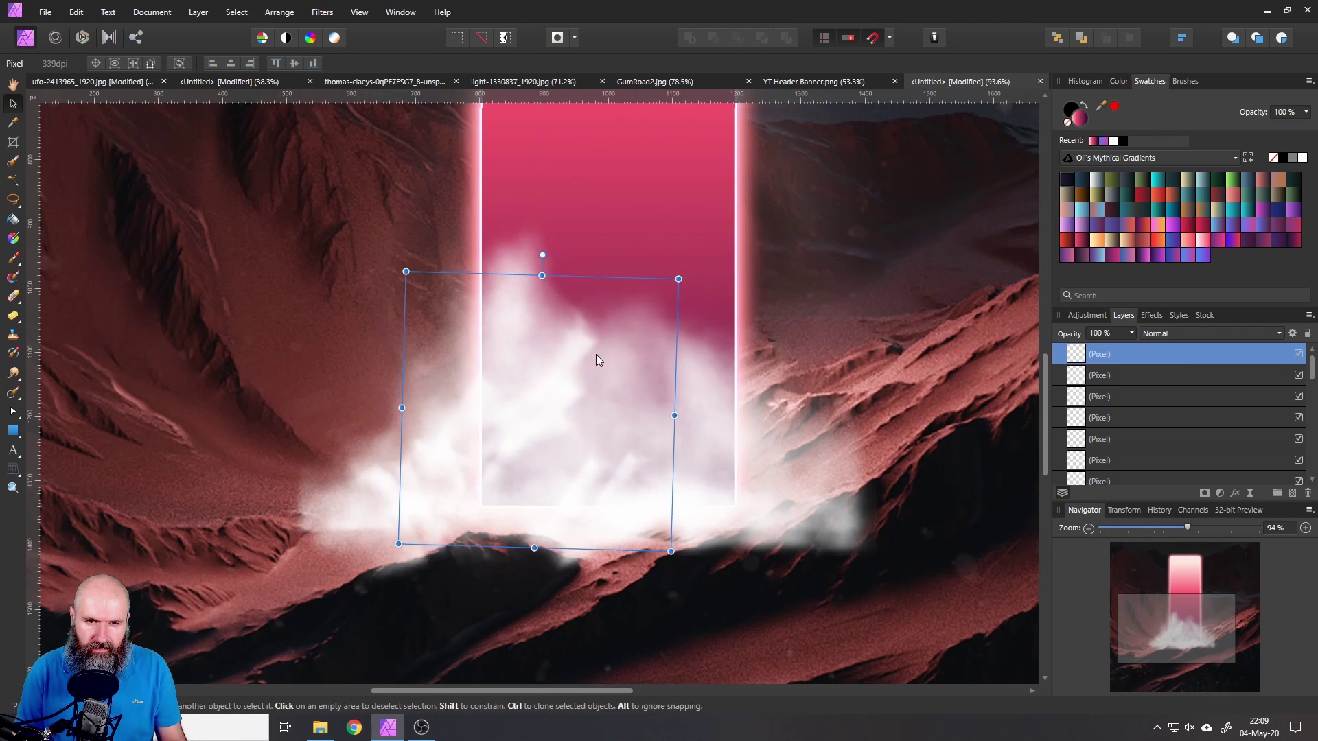
pyautogui.moveTo(596, 354)
pyautogui.mouseDown()
pyautogui.moveTo(496, 382)
pyautogui.moveTo(483, 400)
pyautogui.moveTo(526, 380)
pyautogui.moveTo(533, 406)
pyautogui.moveTo(578, 403)
pyautogui.moveTo(600, 353)
pyautogui.mouseUp()
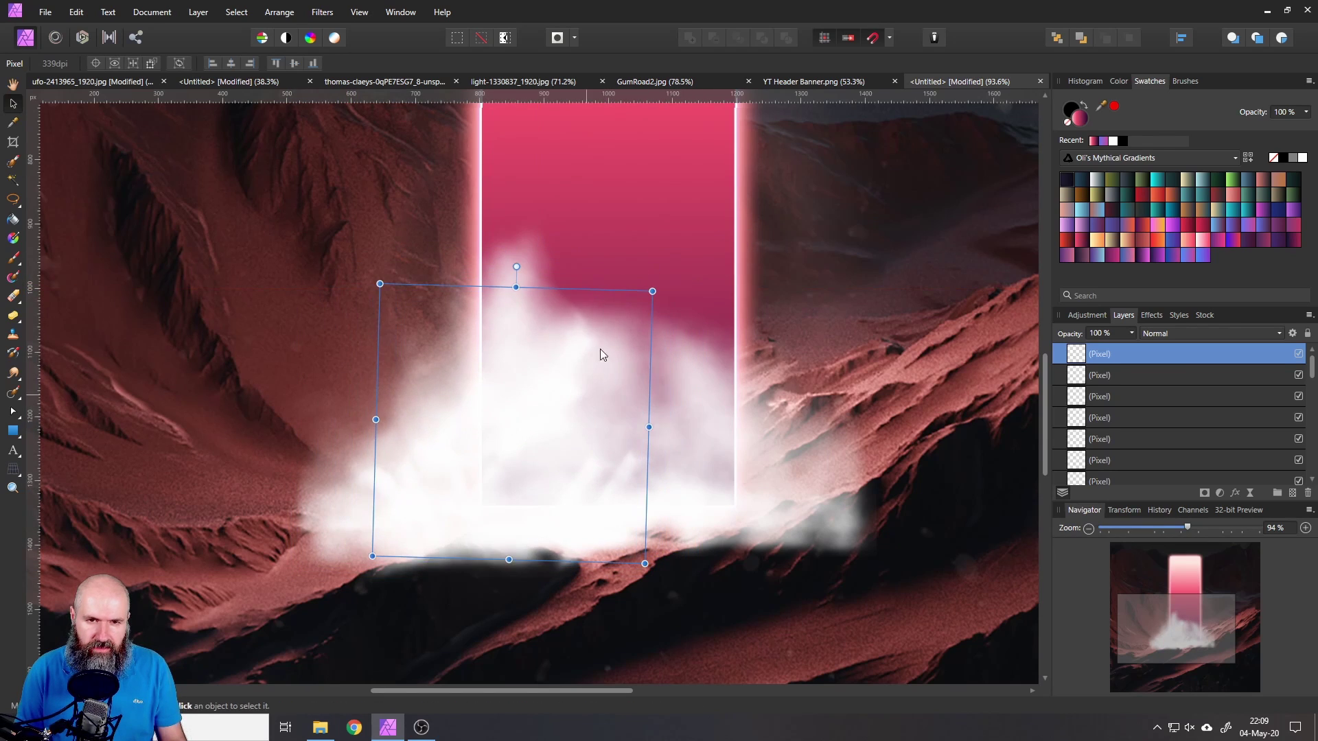
pyautogui.moveTo(650, 288); pyautogui.dragTo(582, 385)
pyautogui.moveTo(508, 420); pyautogui.dragTo(532, 332)
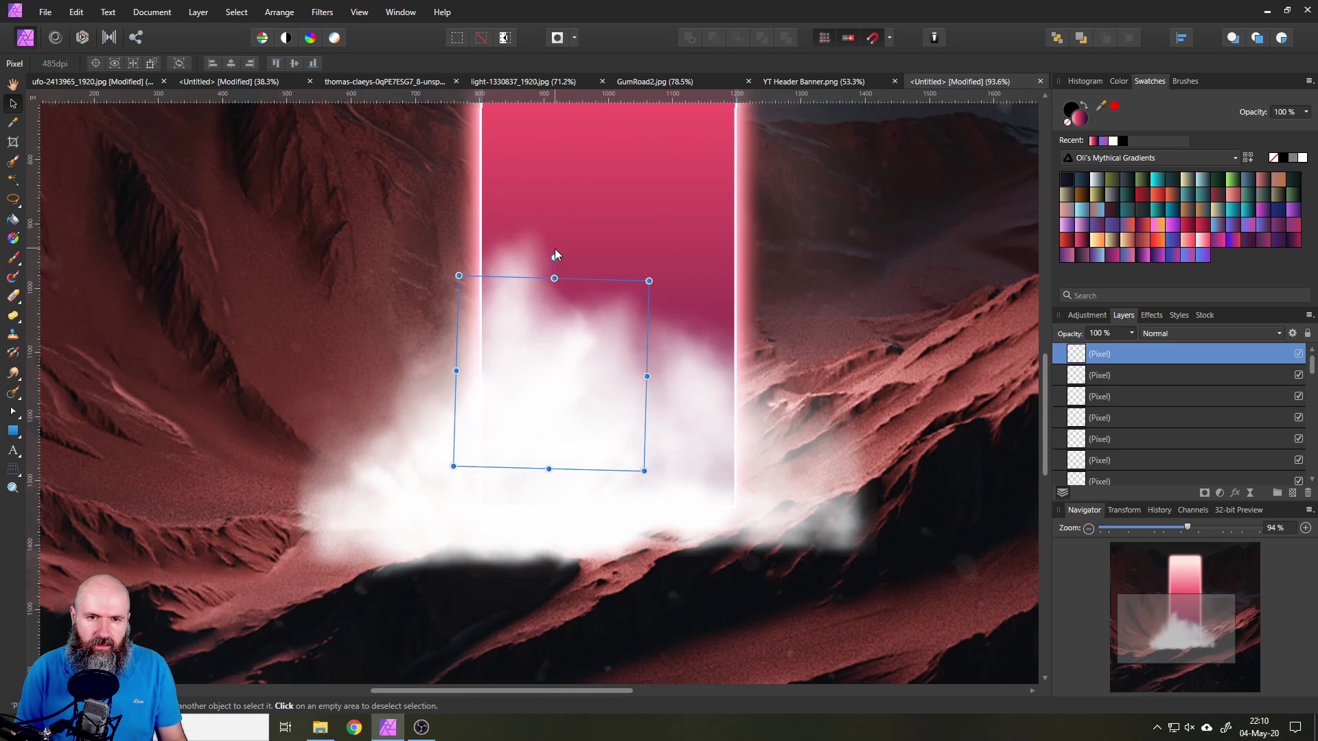
# Step: Rotate the upper fog patch about a quarter turn and stretch it taller so it rises inside the rectangle's left half
pyautogui.moveTo(556, 258); pyautogui.dragTo(677, 435)
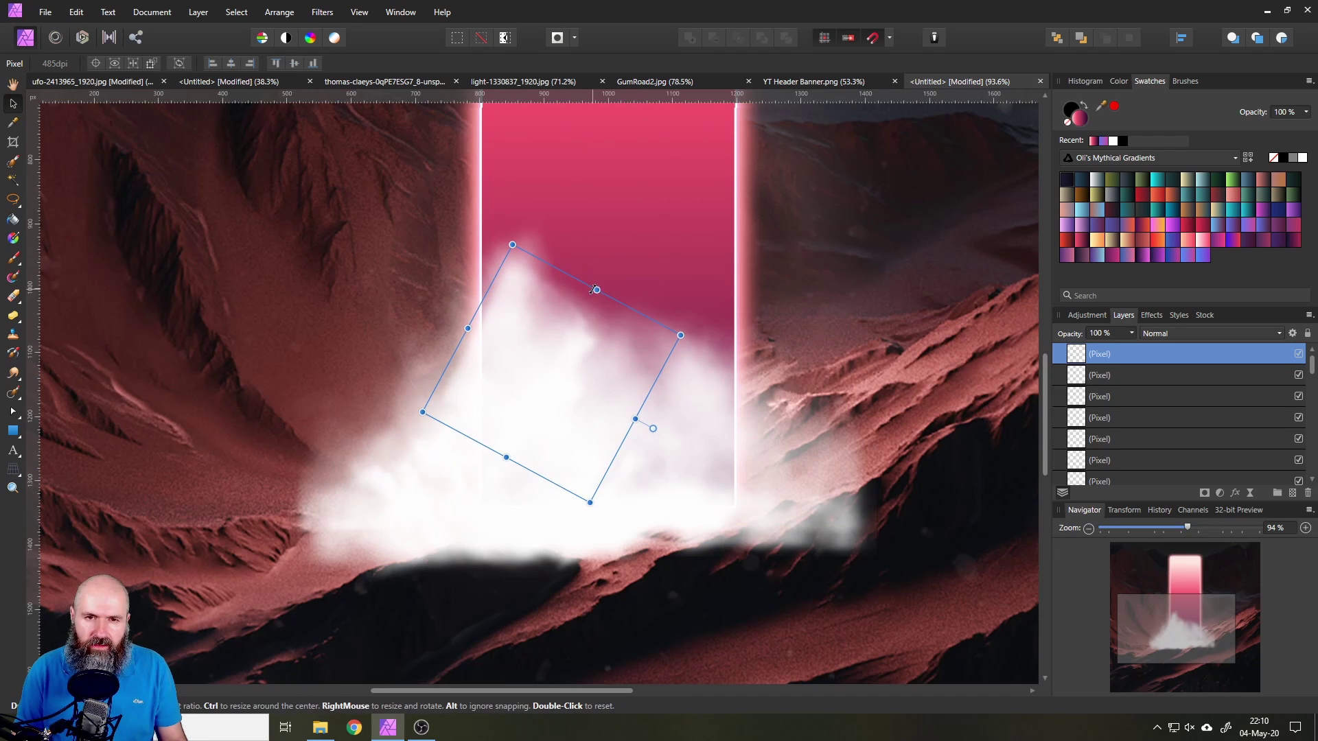
pyautogui.moveTo(597, 290); pyautogui.dragTo(639, 210)
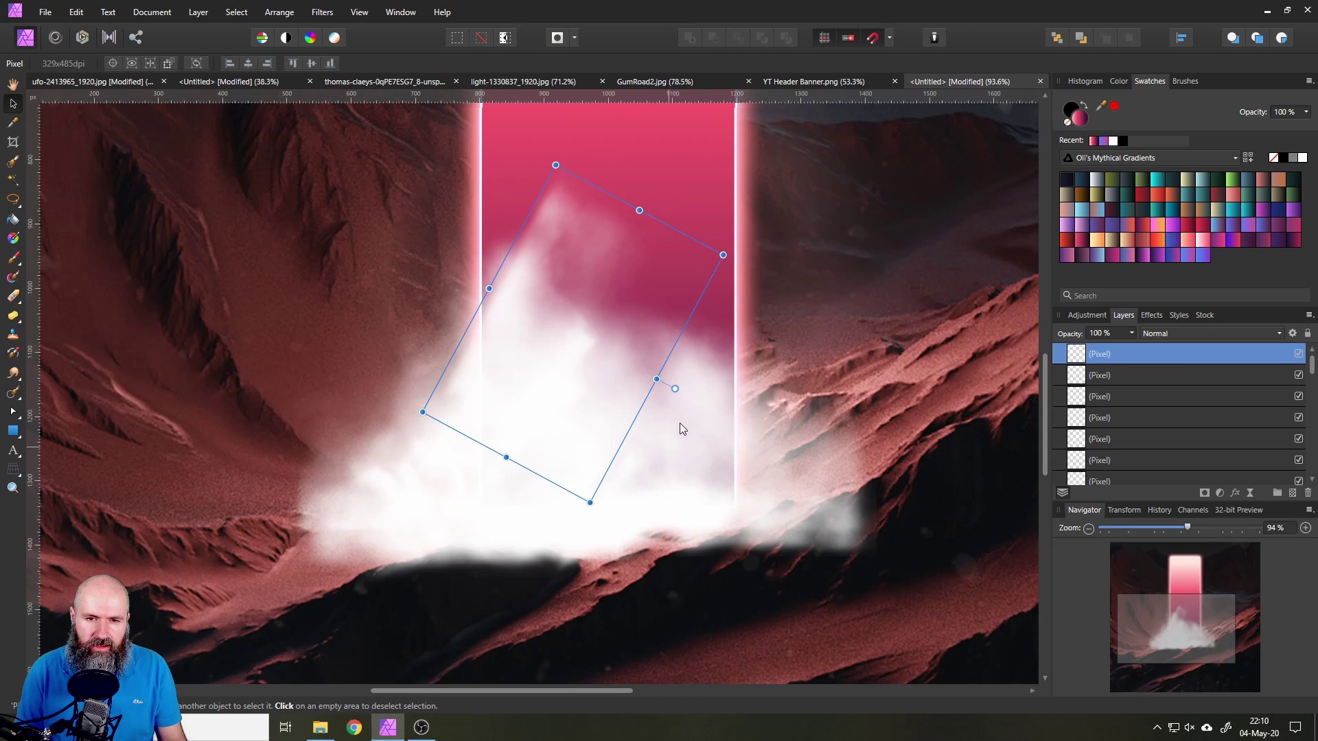
pyautogui.moveTo(677, 390); pyautogui.dragTo(680, 364)
pyautogui.moveTo(680, 331); pyautogui.dragTo(676, 329)
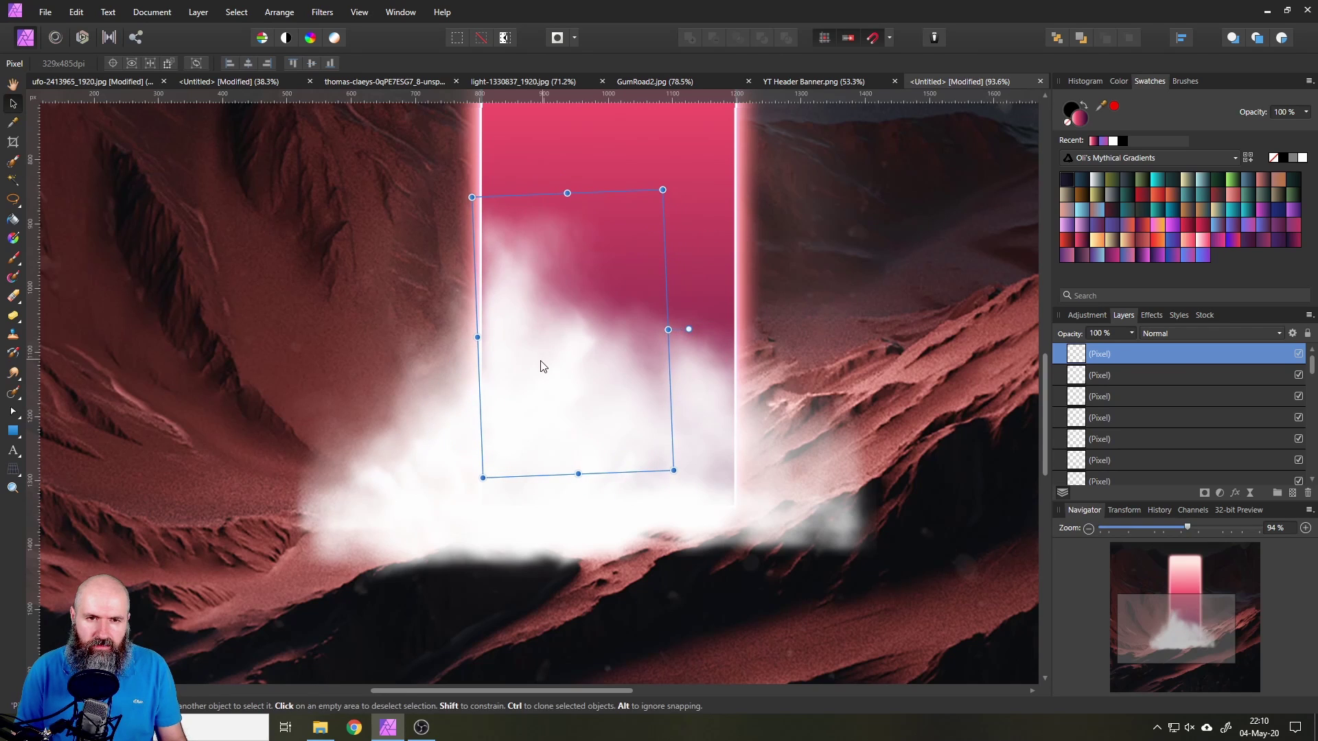
# Step: Duplicate the tall fog patch to the left, flip it horizontally and narrow it along the glowing rectangle's left edge
pyautogui.moveTo(542, 364); pyautogui.dragTo(418, 346)
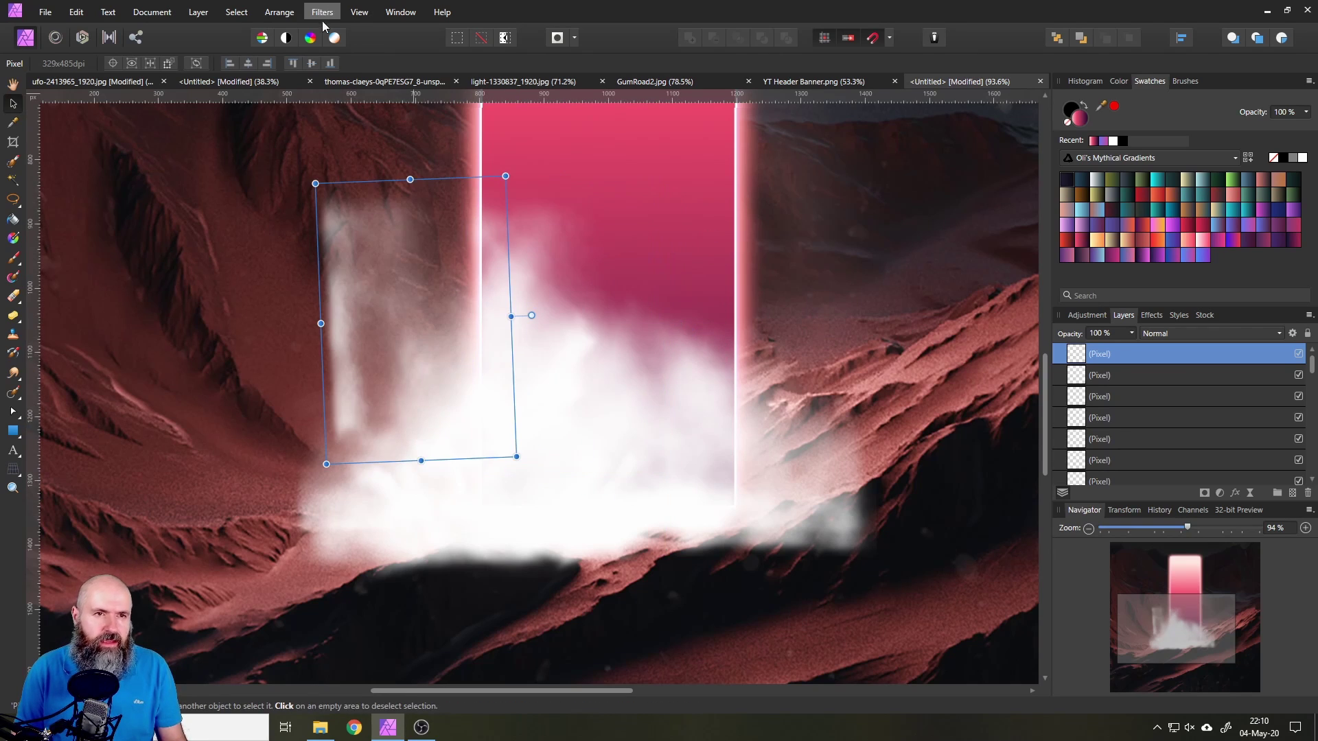
pyautogui.click(279, 11)
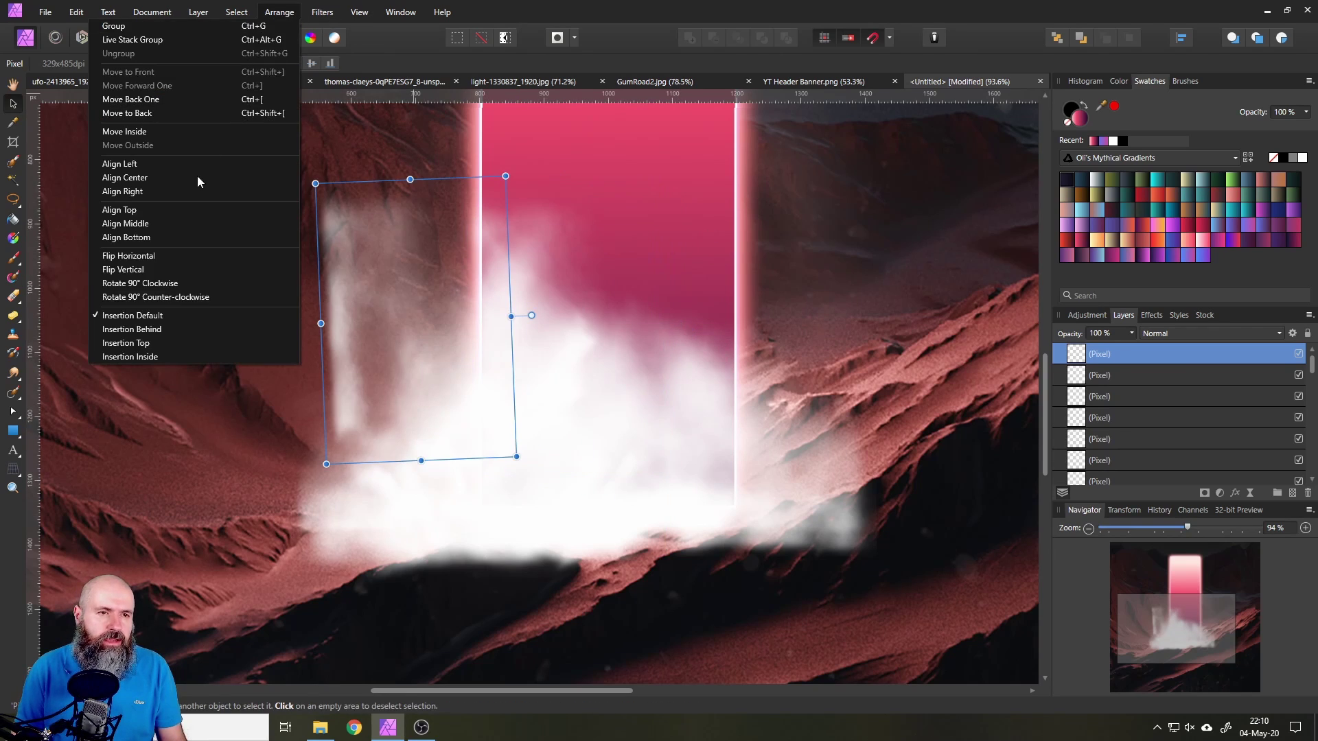
pyautogui.click(173, 252)
pyautogui.moveTo(414, 307); pyautogui.dragTo(435, 285)
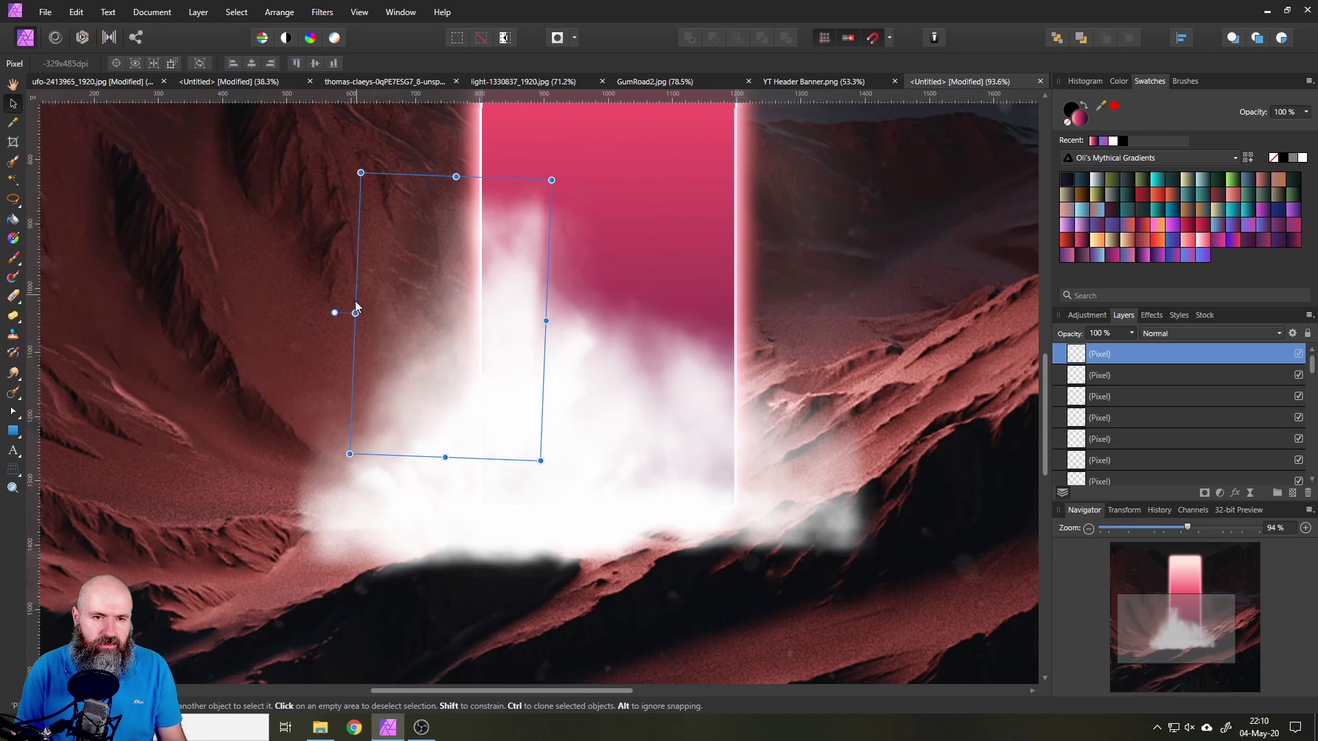
pyautogui.moveTo(355, 314); pyautogui.dragTo(403, 307)
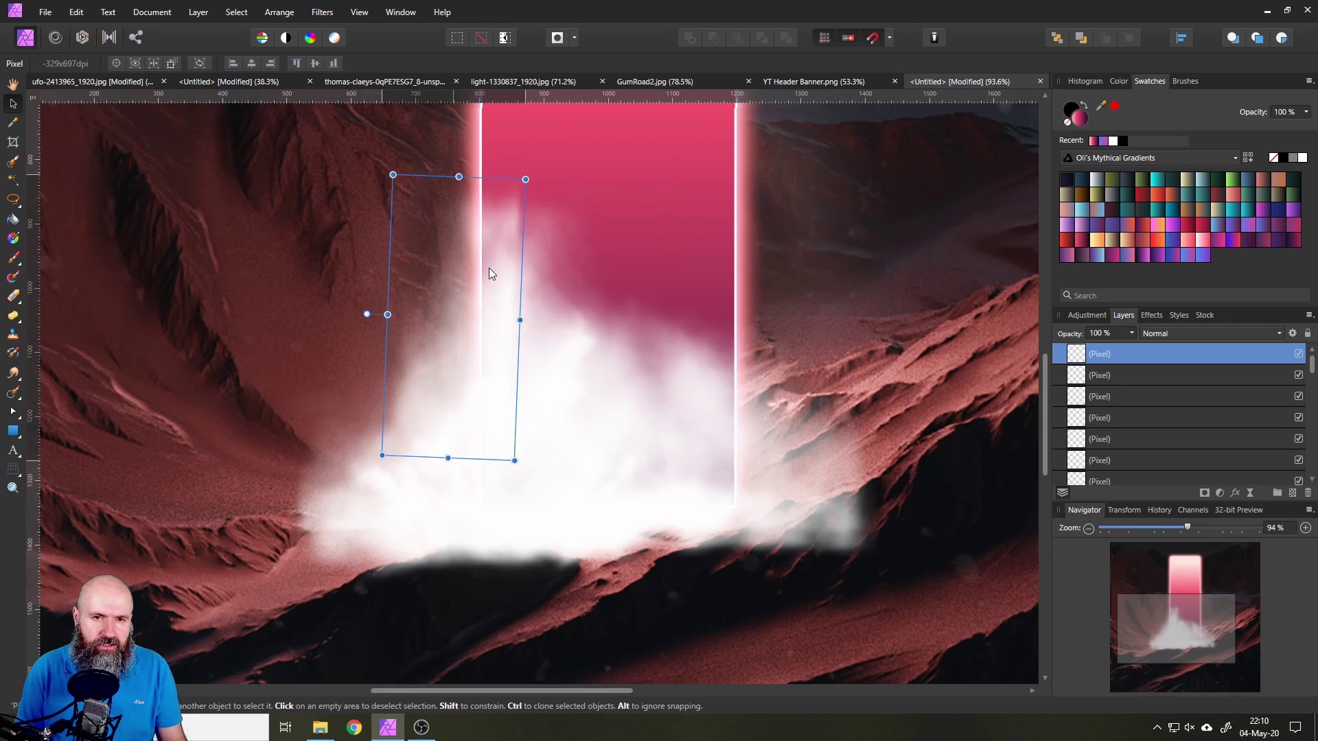
# Step: Extend the narrow fog patch upward and soften its upper right side with the 228 px eraser at 50% opacity
pyautogui.moveTo(527, 167); pyautogui.dragTo(530, 147)
pyautogui.moveTo(497, 226); pyautogui.dragTo(497, 213)
pyautogui.click(18, 299)
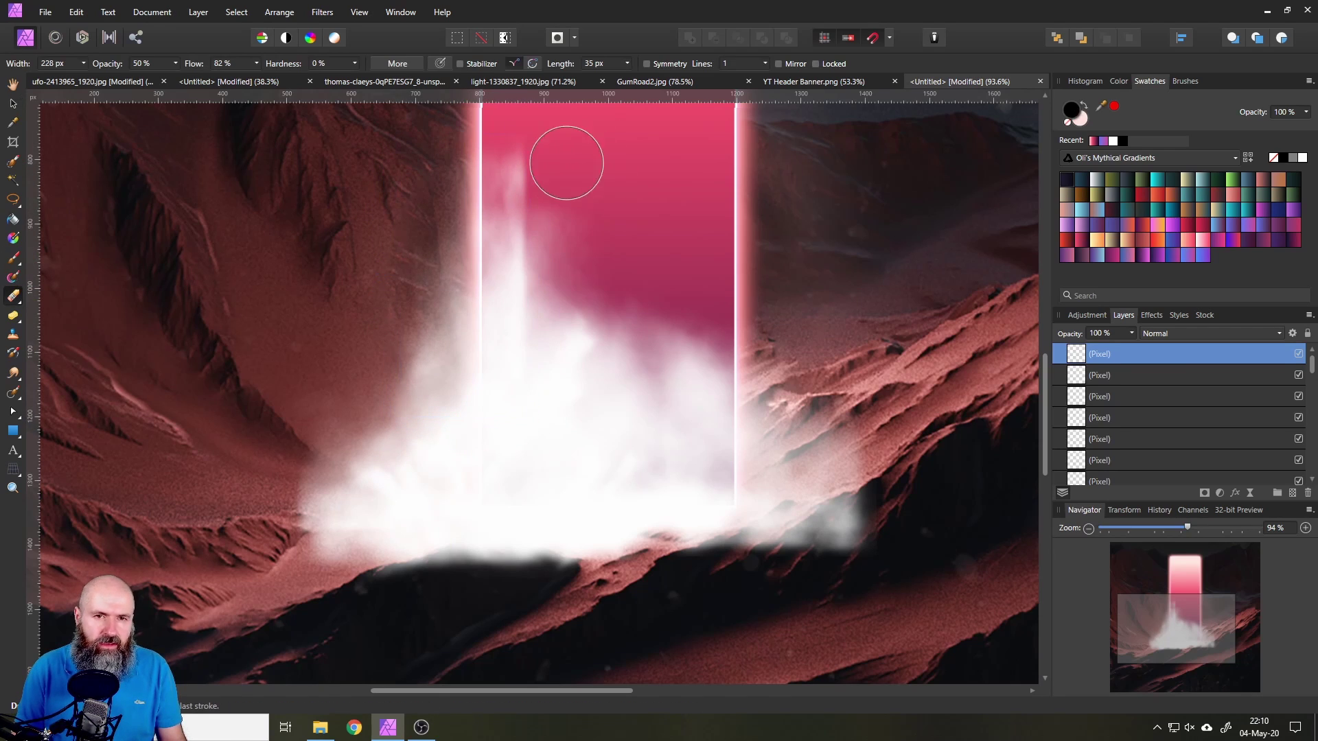
pyautogui.moveTo(565, 162)
pyautogui.mouseDown()
pyautogui.moveTo(553, 233)
pyautogui.moveTo(652, 250)
pyautogui.moveTo(561, 262)
pyautogui.moveTo(571, 342)
pyautogui.moveTo(550, 359)
pyautogui.moveTo(570, 318)
pyautogui.mouseUp()
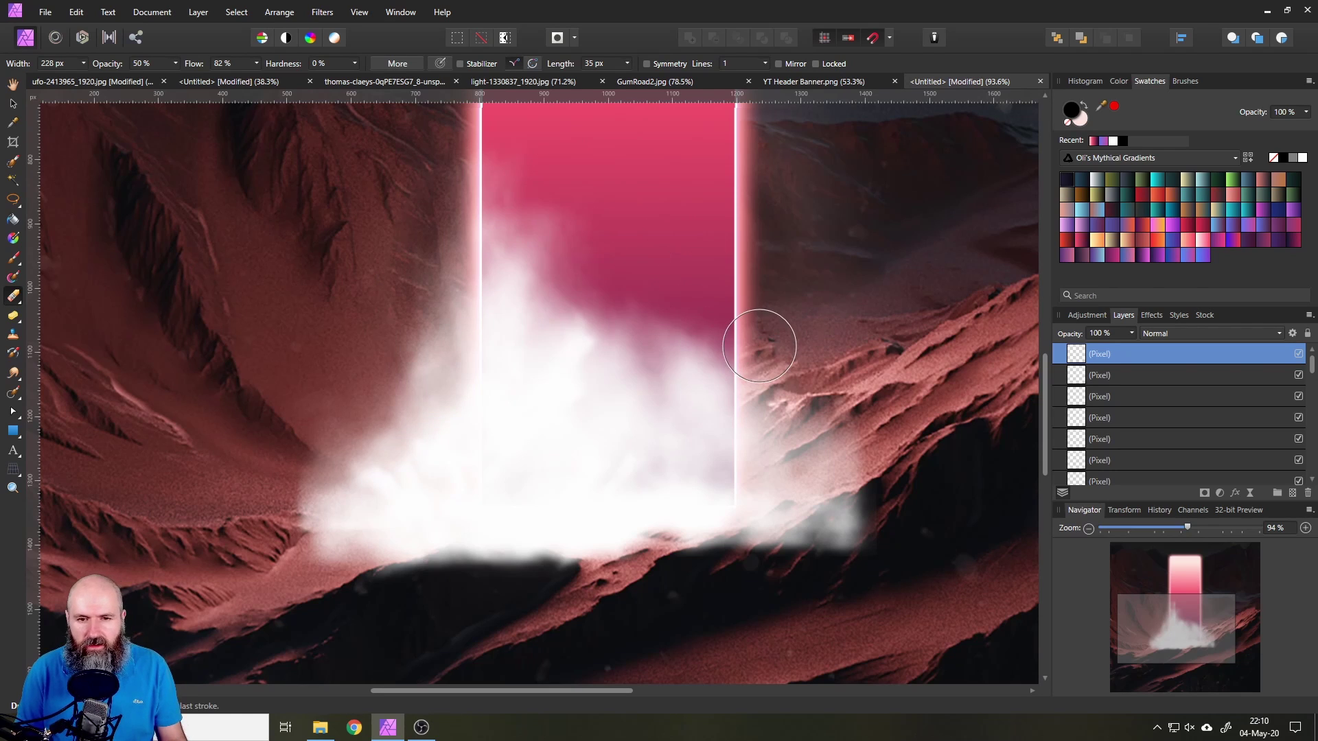
# Step: Go through the fog layers one by one to examine which patch of the fog each layer covers
pyautogui.click(12, 105)
pyautogui.click(557, 302)
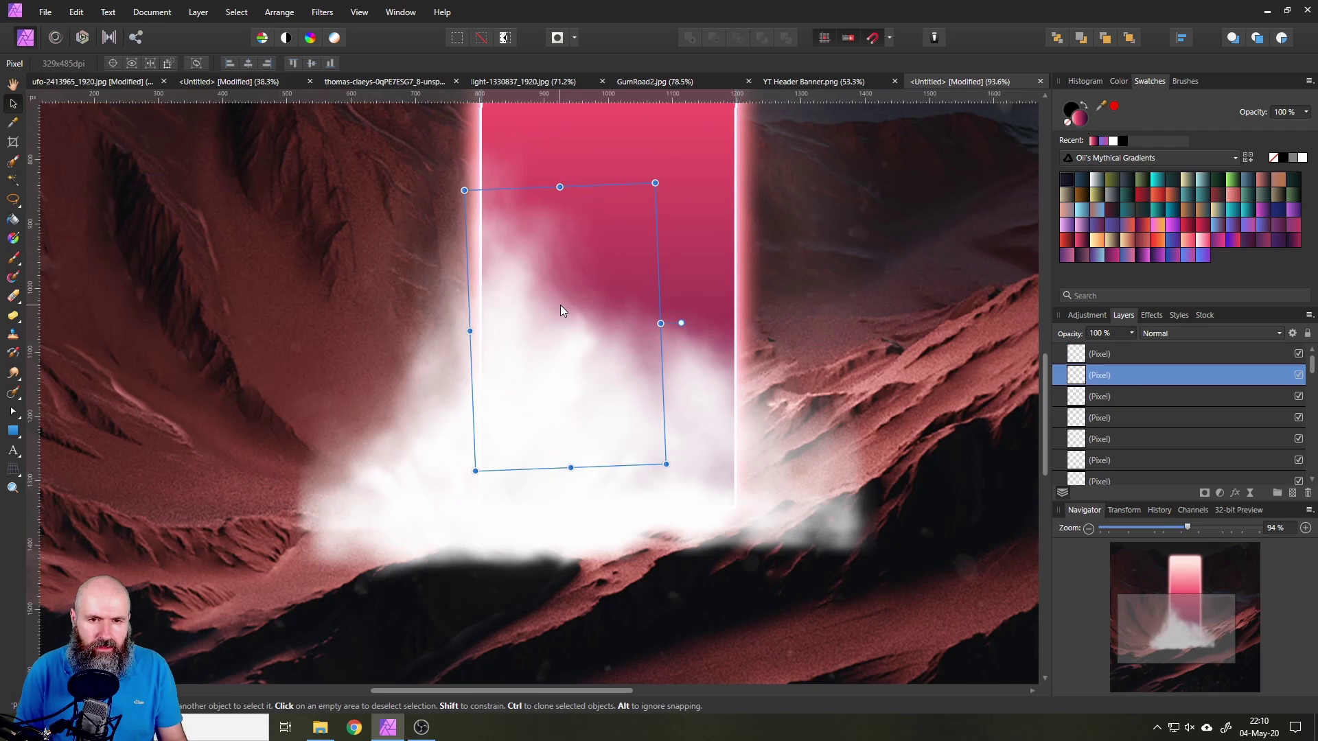
pyautogui.moveTo(561, 310); pyautogui.dragTo(562, 310)
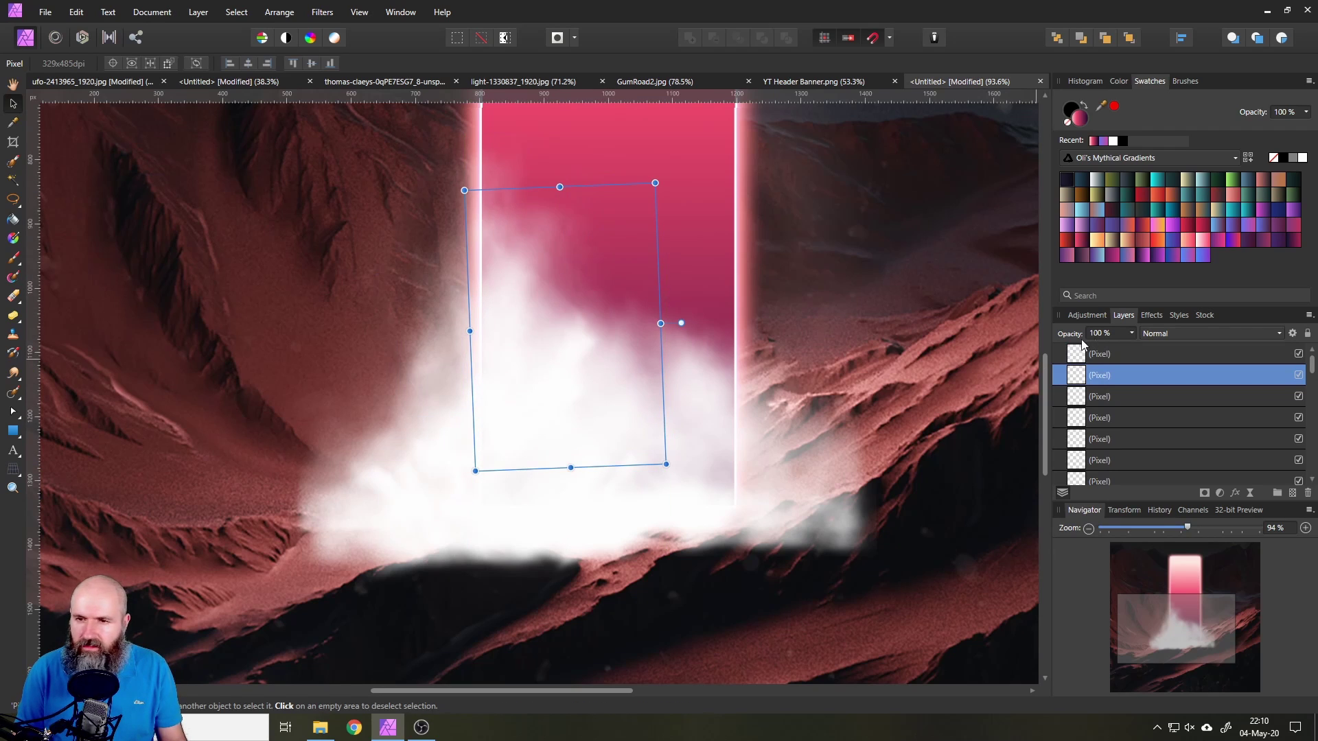
pyautogui.click(1078, 404)
pyautogui.scroll(-3, 1083, 410)
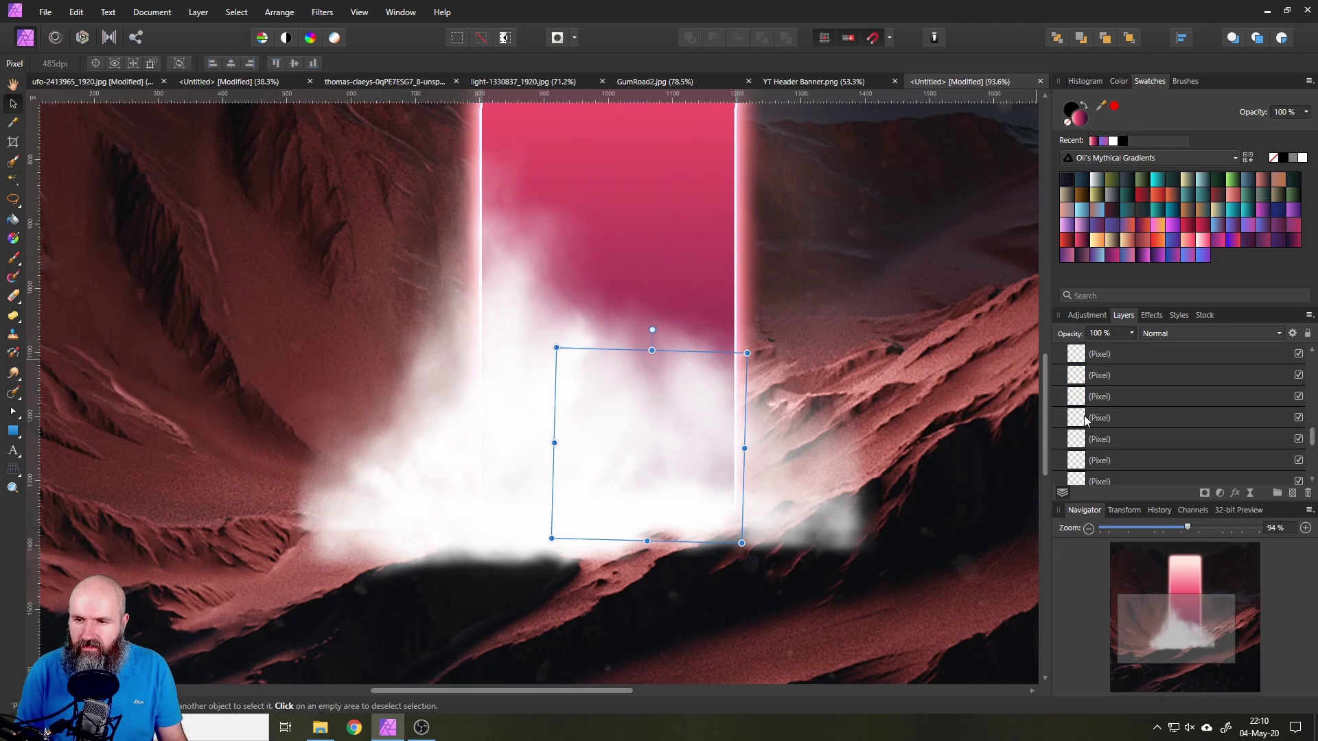
pyautogui.scroll(-3, 1084, 415)
pyautogui.scroll(2, 1070, 401)
pyautogui.click(1080, 420)
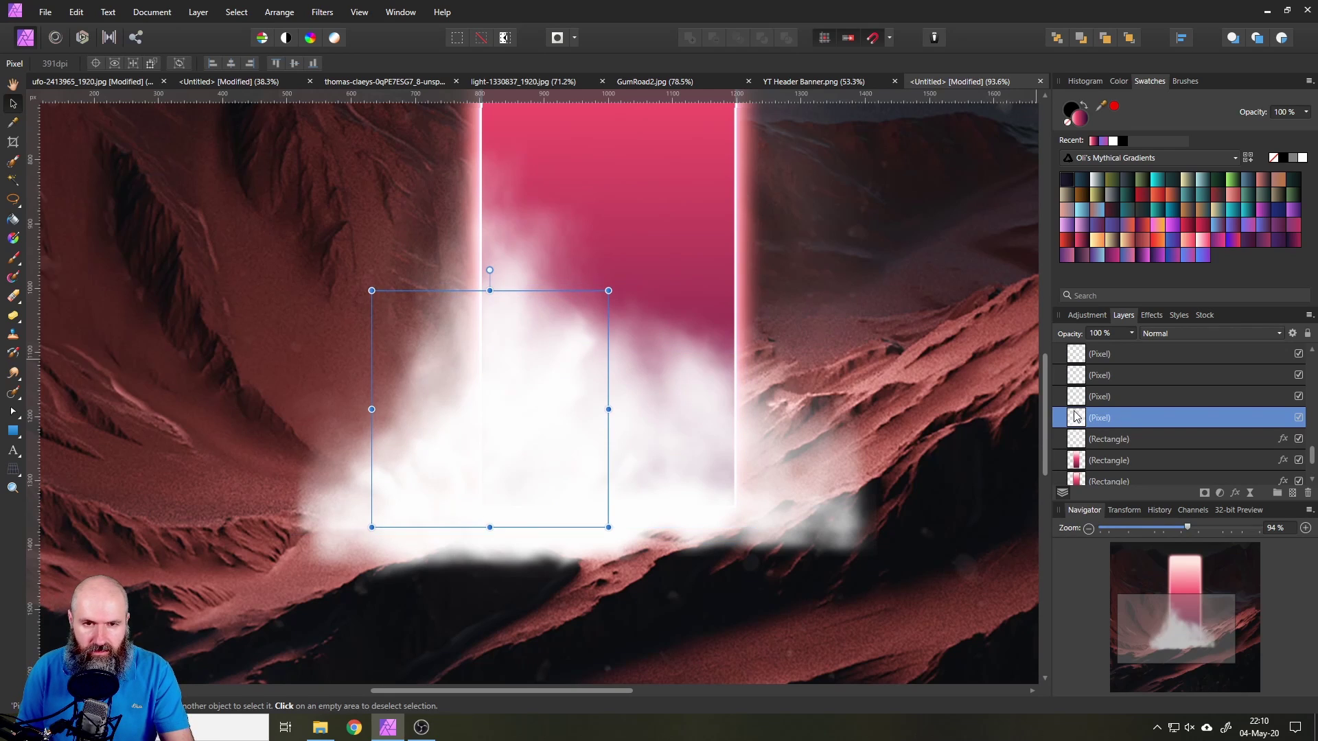
pyautogui.click(1081, 397)
pyautogui.click(1078, 375)
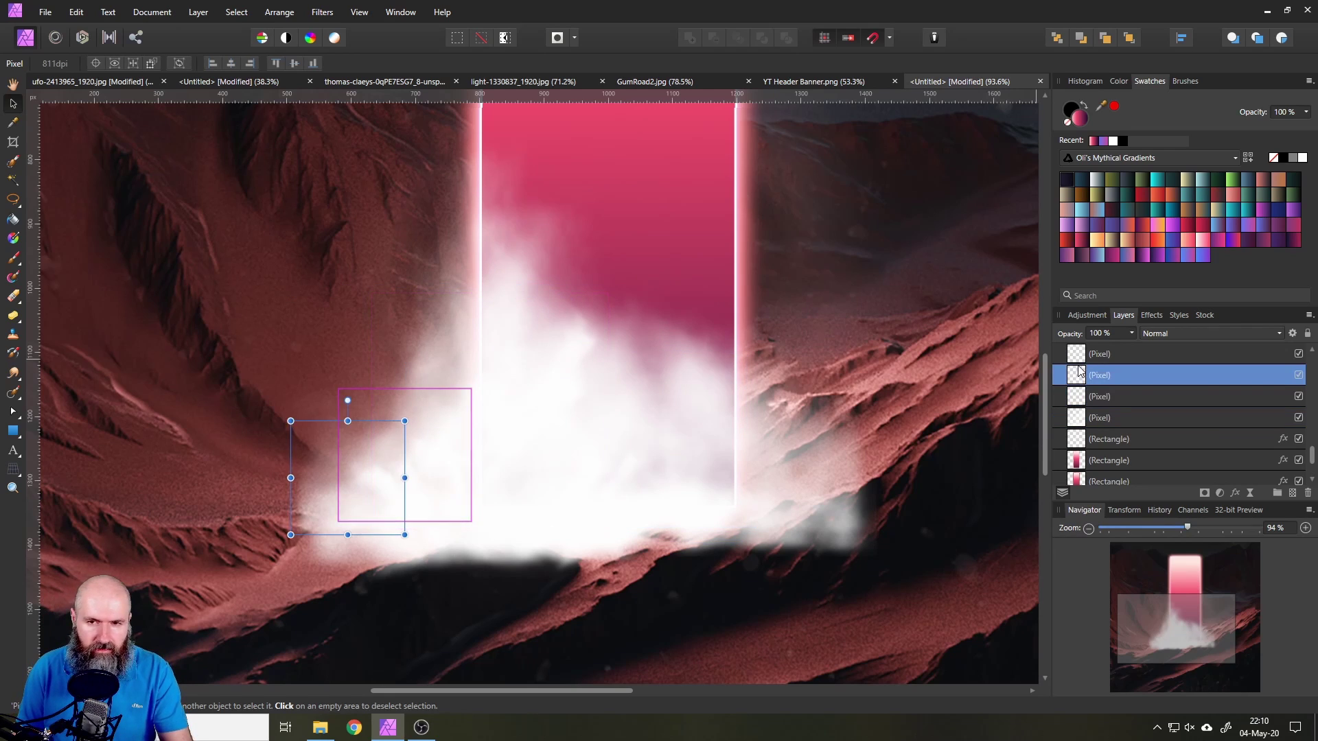
pyautogui.click(1074, 355)
pyautogui.click(1101, 419)
pyautogui.scroll(3, 1106, 418)
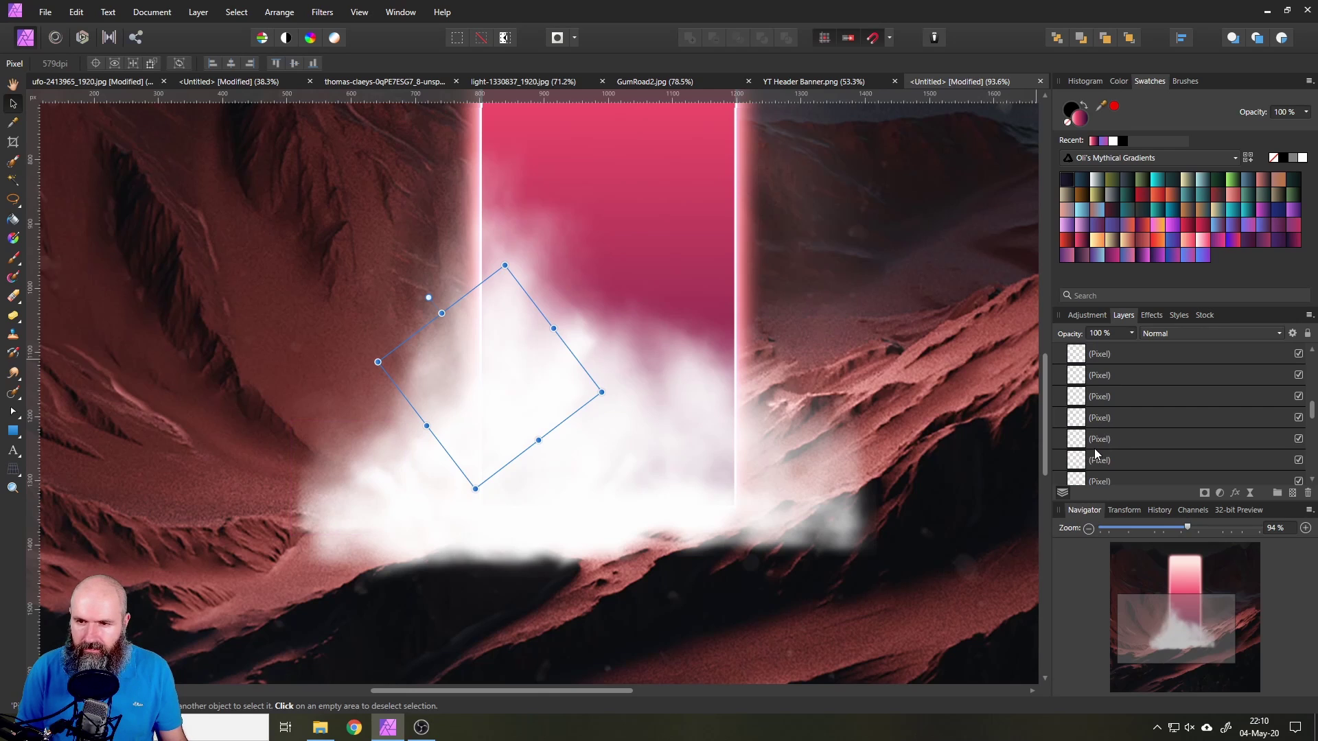
# Step: Shift the diamond-oriented fog patch over the rectangle's left edge slightly right and down
pyautogui.click(1088, 420)
pyautogui.click(1081, 398)
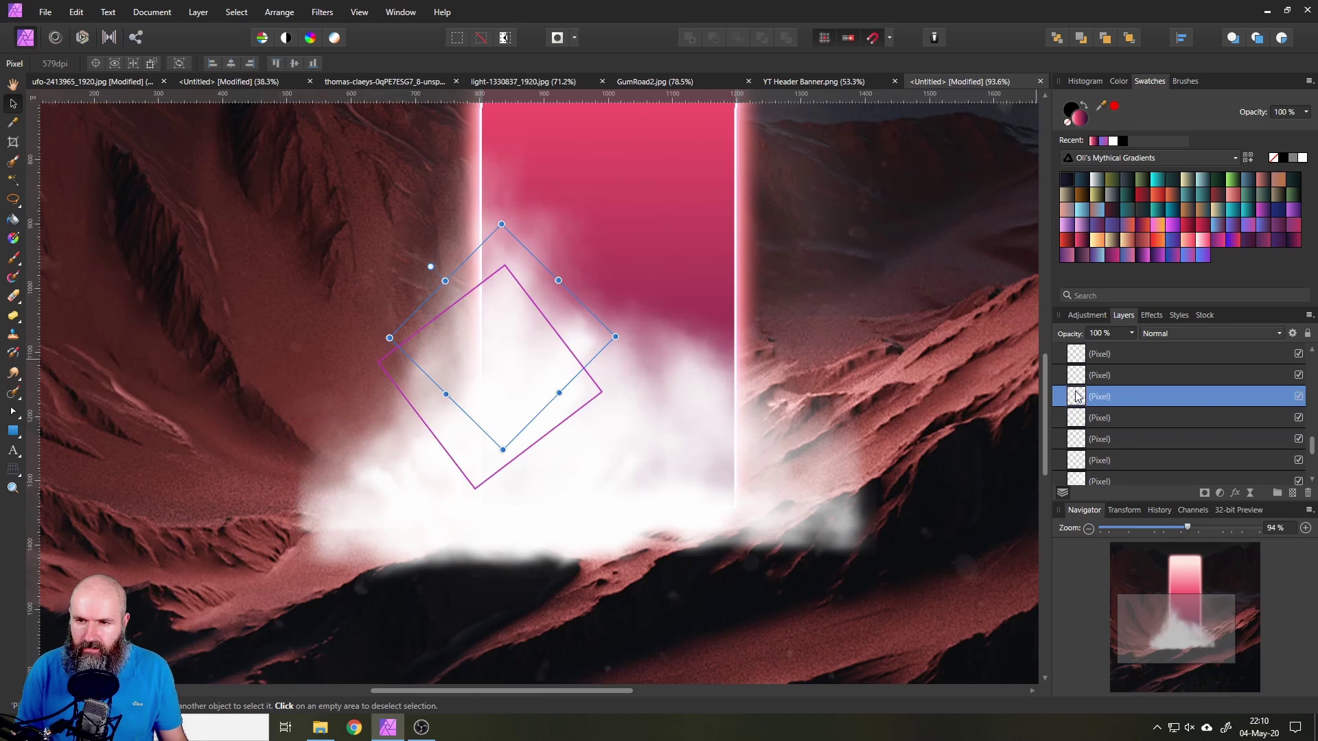
pyautogui.click(1081, 377)
pyautogui.click(1088, 397)
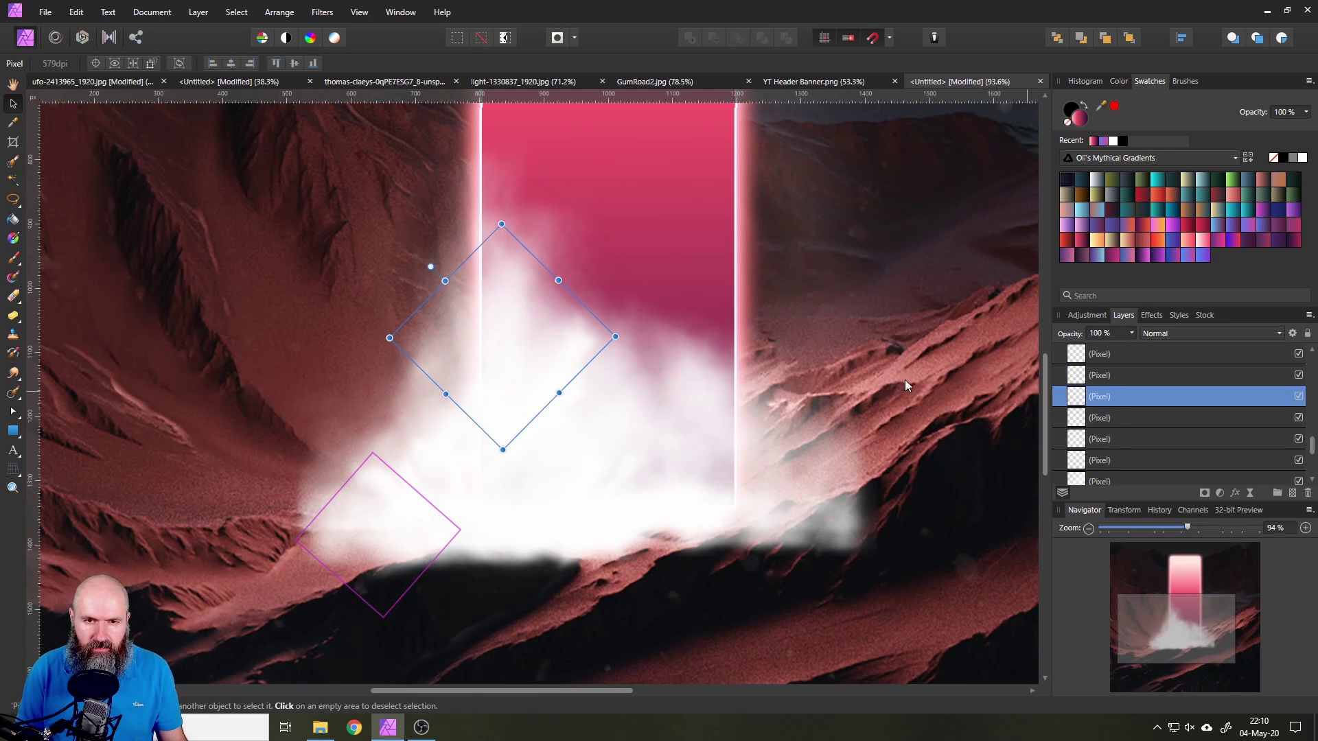
pyautogui.moveTo(547, 356); pyautogui.dragTo(555, 362)
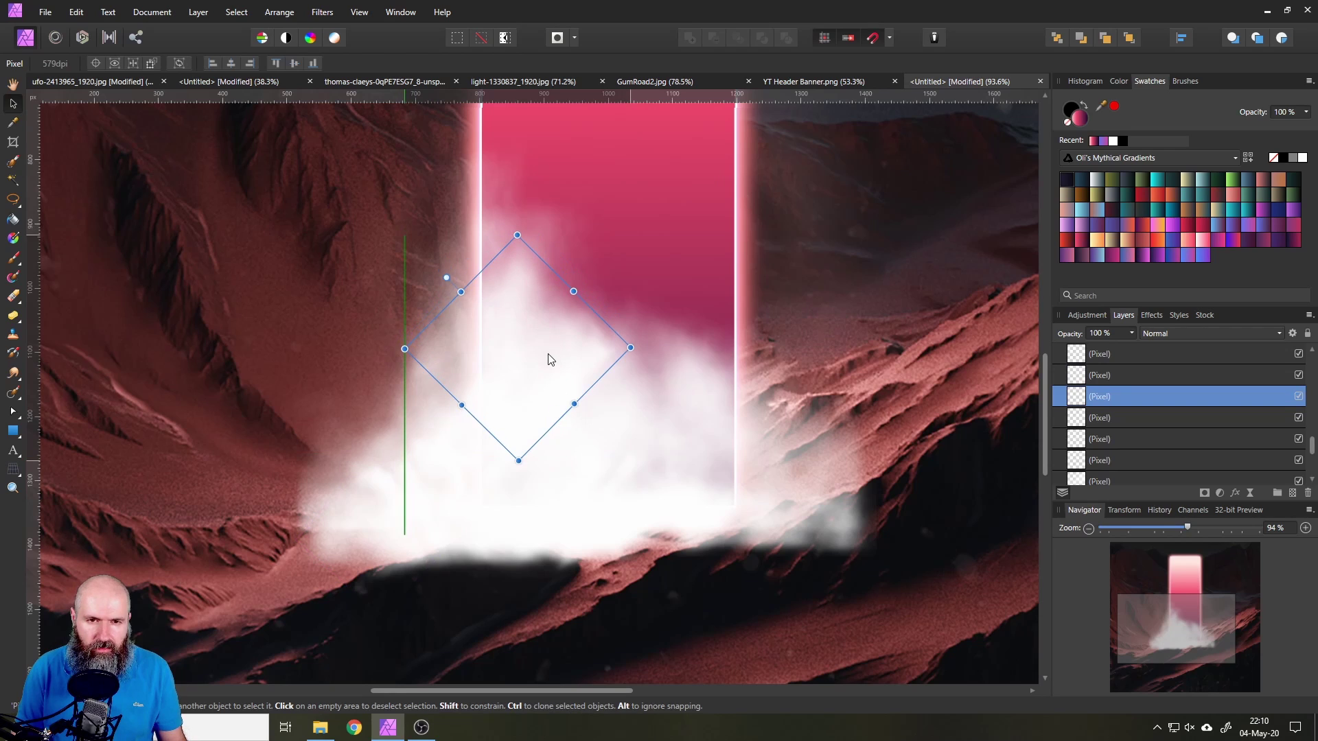
pyautogui.click(12, 297)
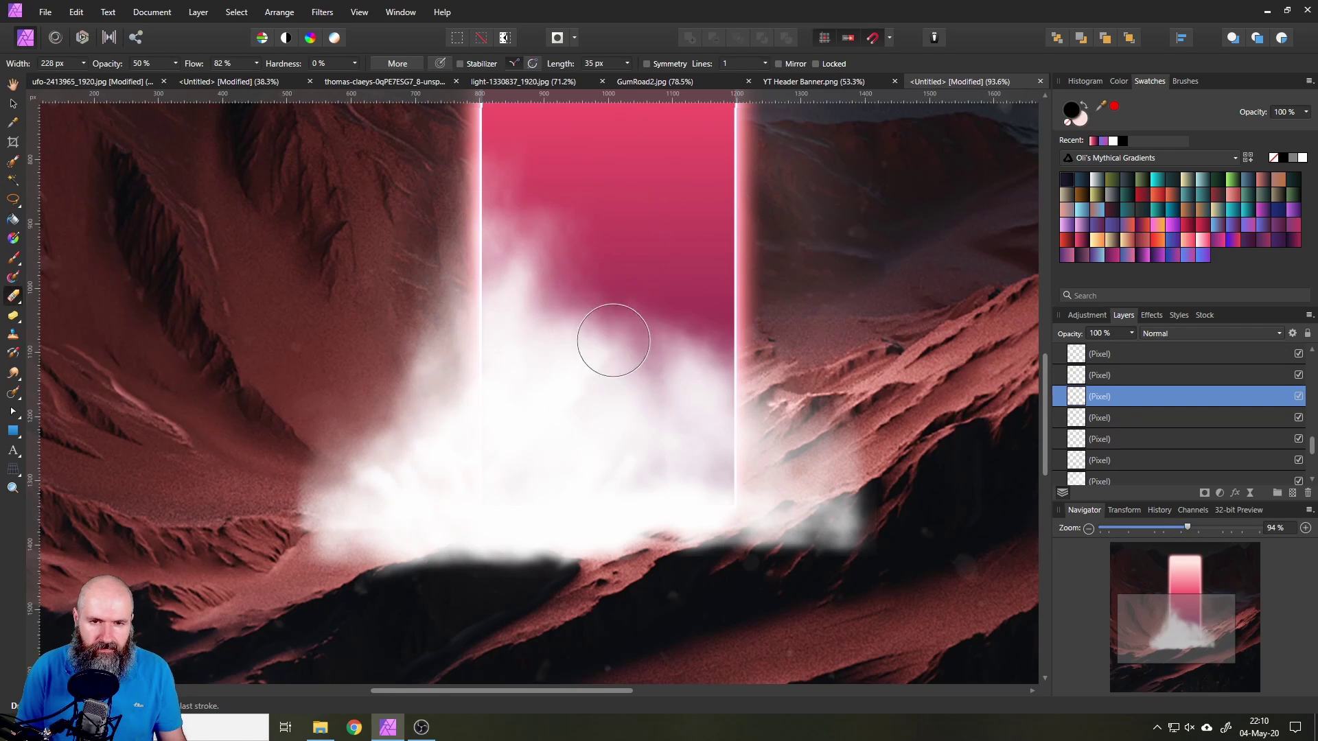
pyautogui.click(14, 105)
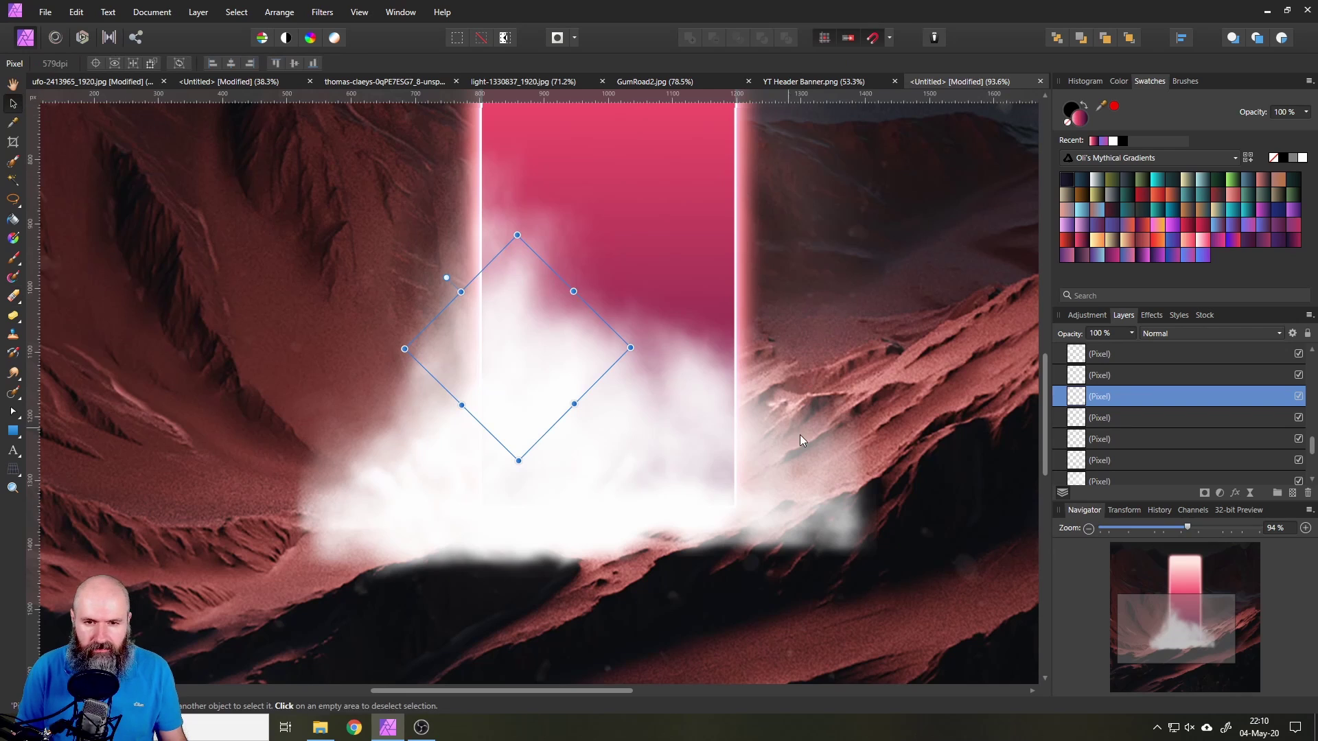
# Step: Pick out the large upright square fog patch over the rectangle's lower right corner and nudge it slightly
pyautogui.click(1084, 375)
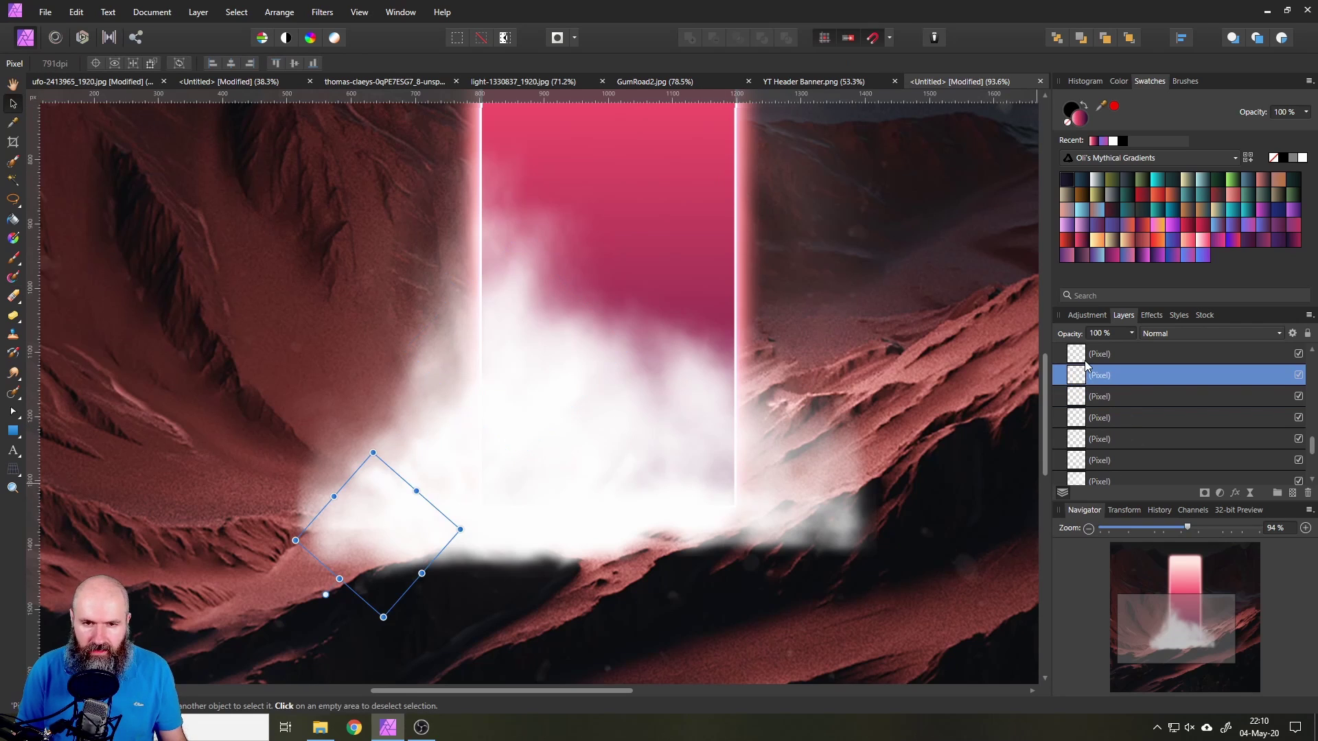
pyautogui.click(1079, 357)
pyautogui.scroll(3, 1123, 420)
pyautogui.click(1091, 417)
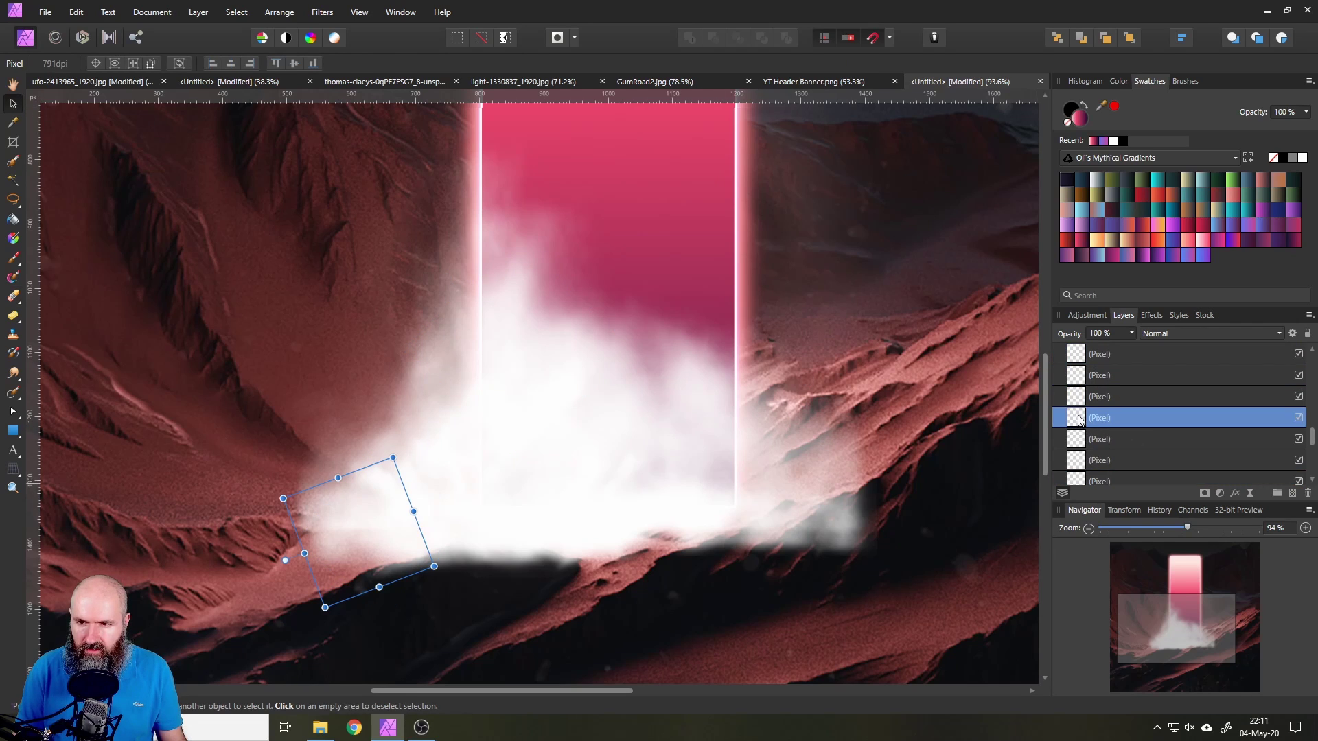
pyautogui.click(1091, 396)
pyautogui.click(1091, 375)
pyautogui.click(1092, 439)
pyautogui.click(1091, 375)
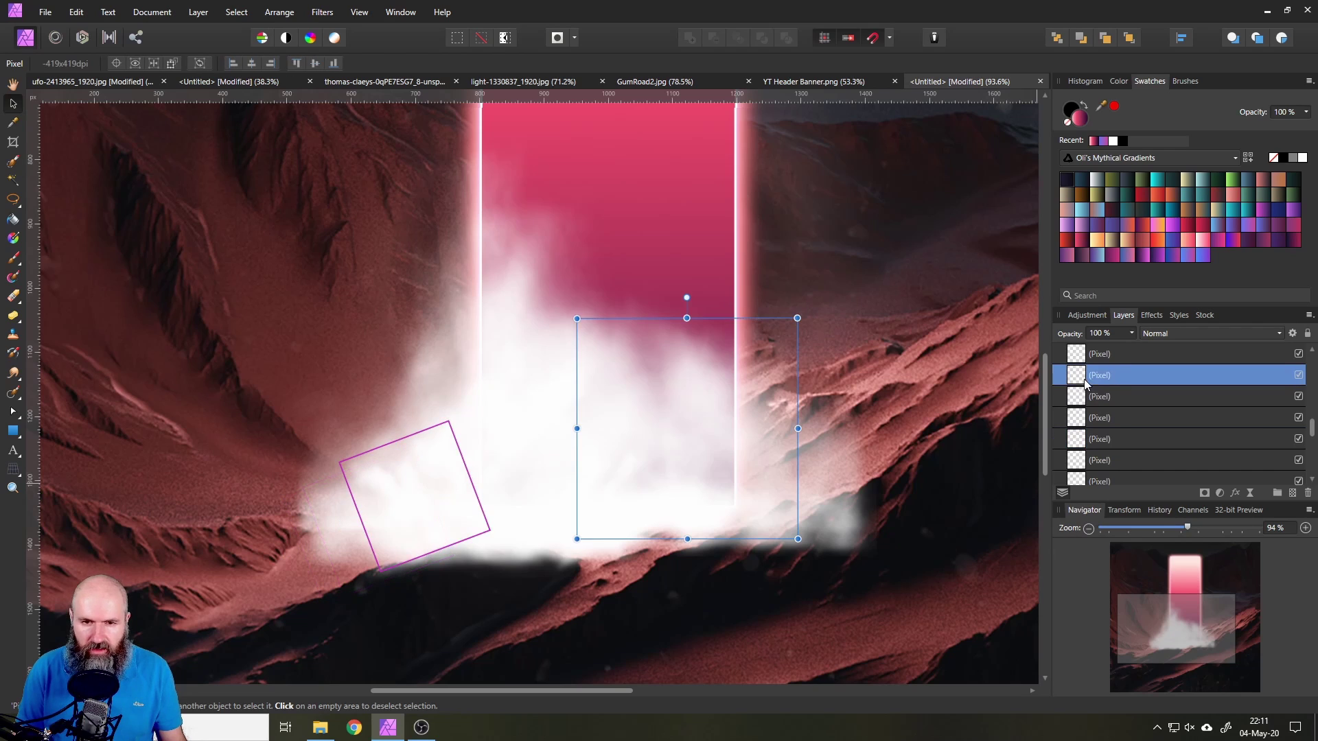
pyautogui.moveTo(713, 431); pyautogui.dragTo(789, 427)
# Step: Move the small tilted fog patch at the middle of the rectangle's base slightly upward
pyautogui.click(1083, 398)
pyautogui.click(1083, 418)
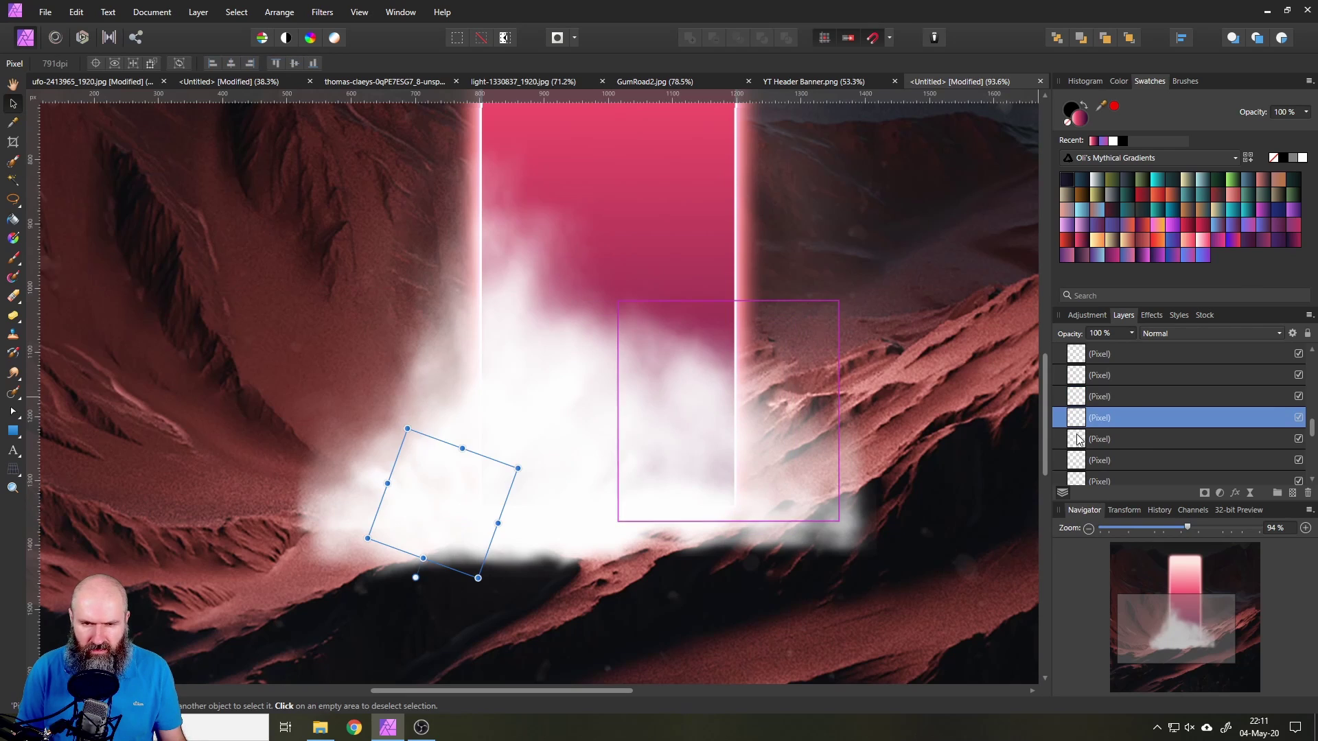
pyautogui.click(1074, 376)
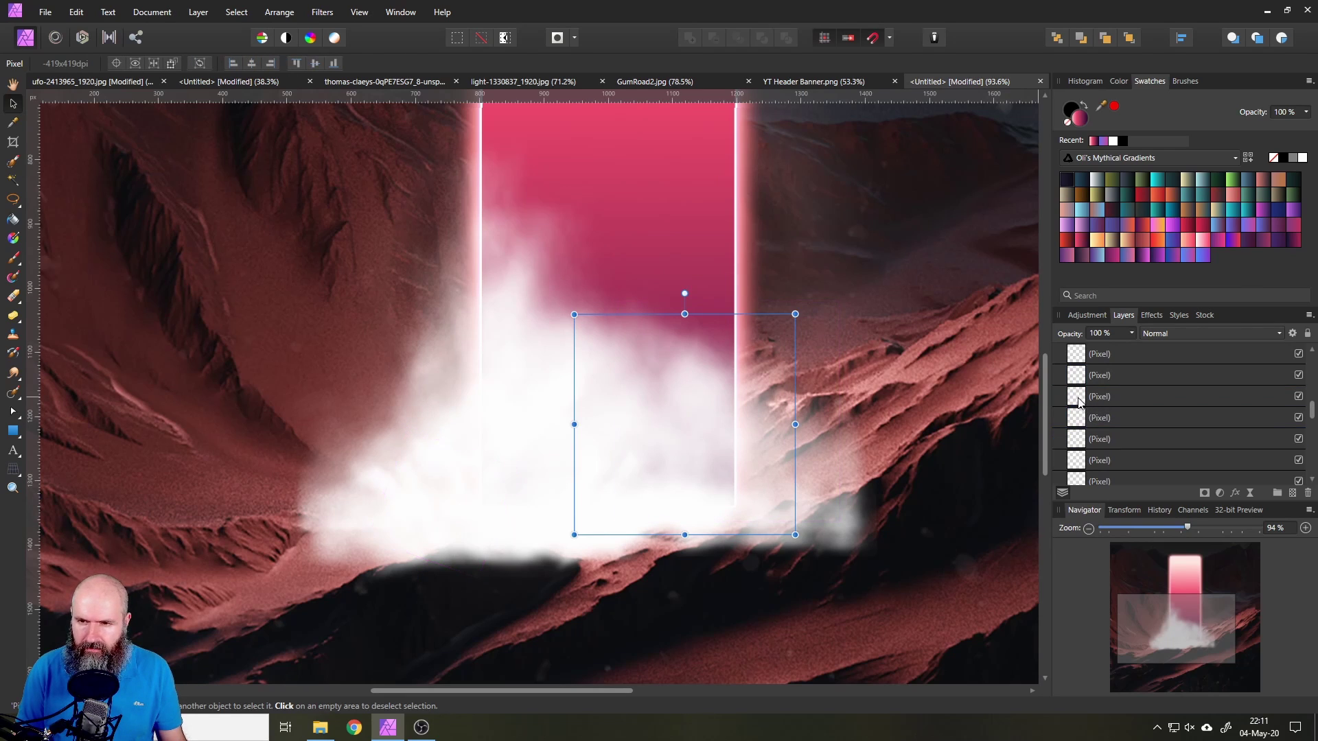
pyautogui.click(1075, 401)
pyautogui.click(1074, 424)
pyautogui.click(1075, 397)
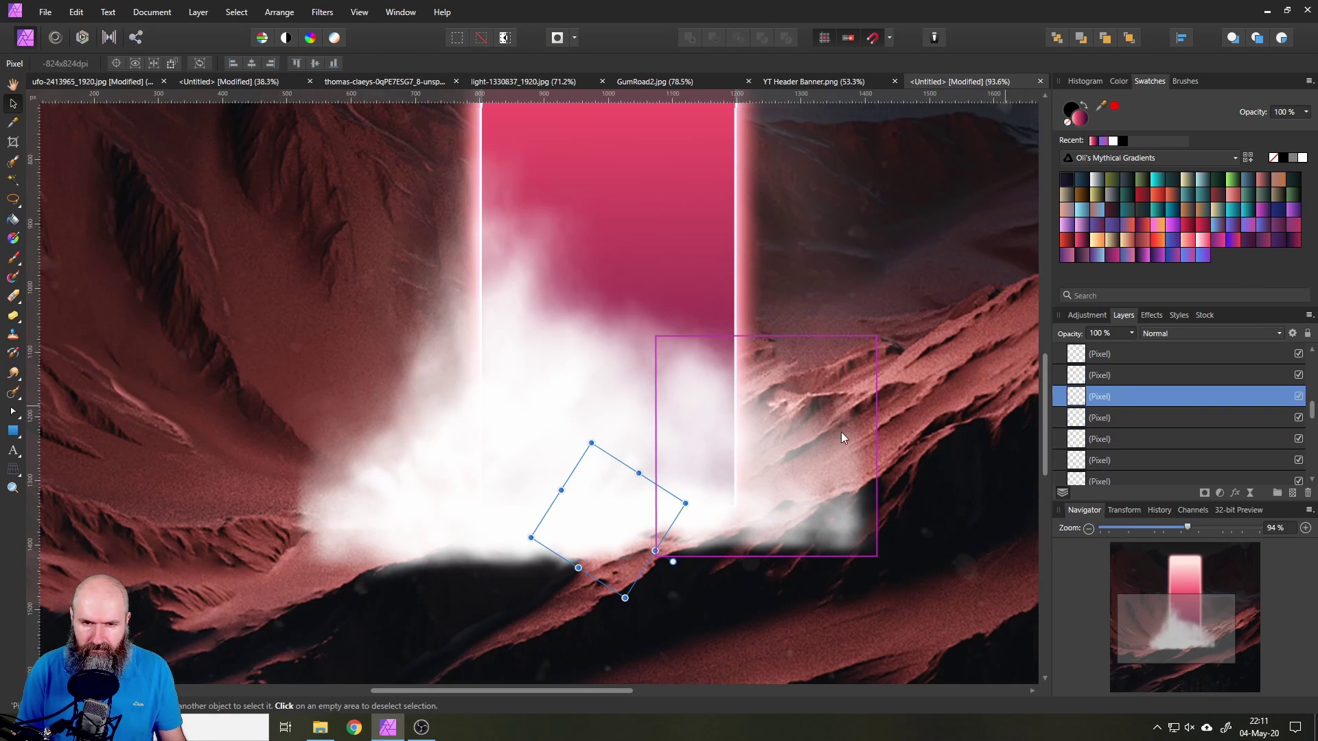
pyautogui.moveTo(616, 489); pyautogui.dragTo(621, 462)
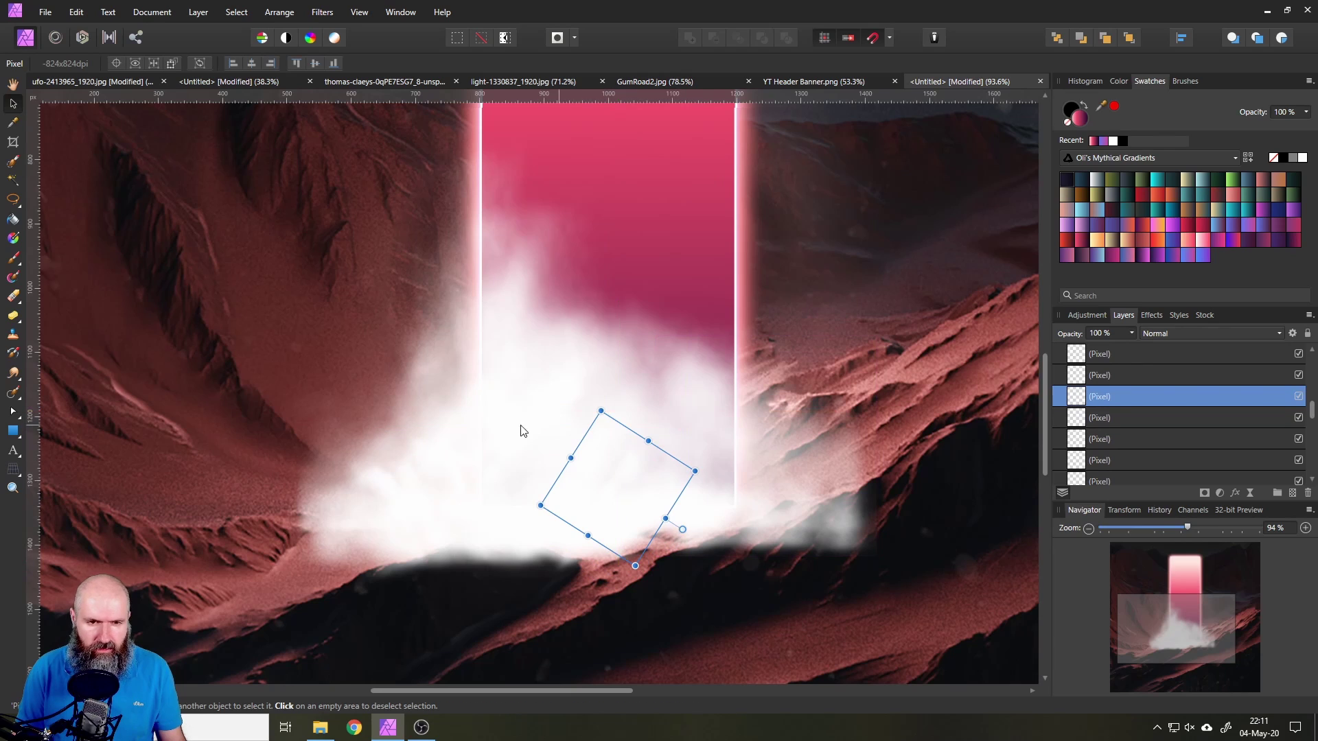
# Step: Shift a fog patch at the rectangle's base down and to the left along the lower fog edge
pyautogui.scroll(-3, 532, 433)
pyautogui.scroll(3, 625, 451)
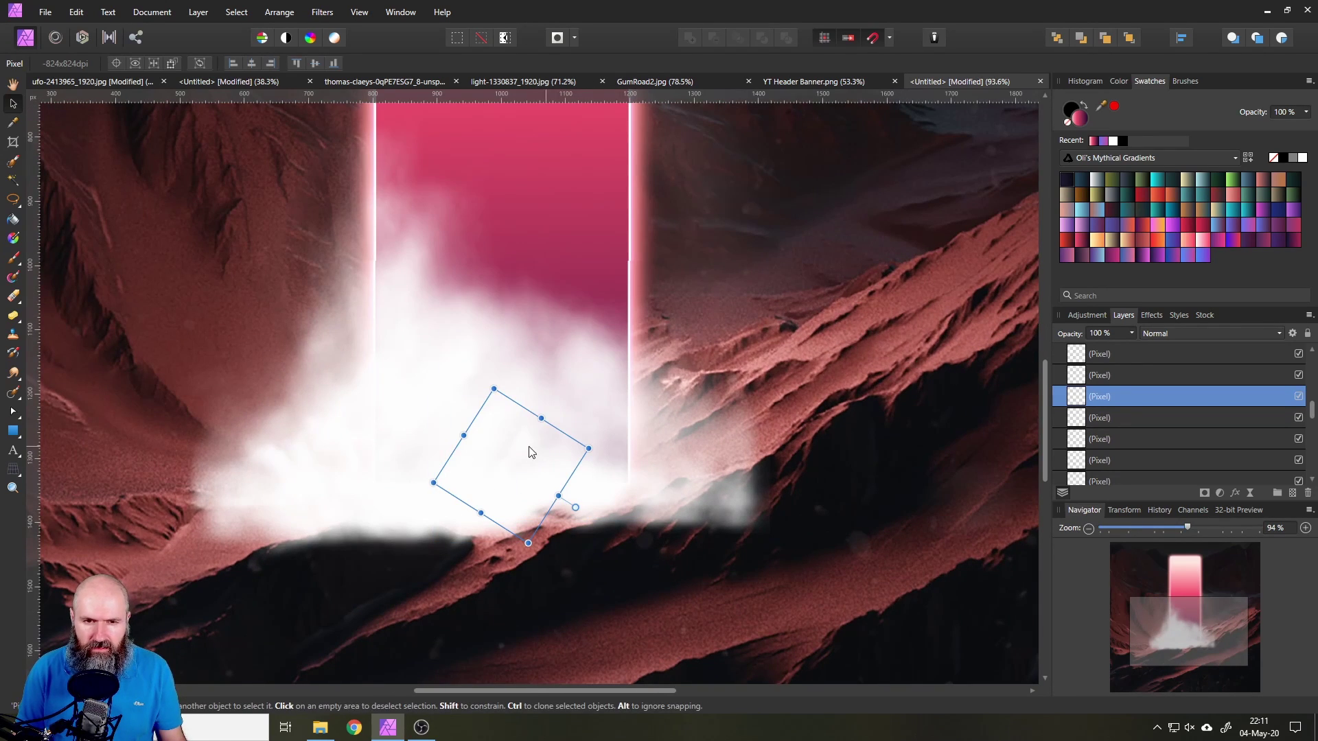
pyautogui.click(481, 484)
pyautogui.moveTo(480, 484); pyautogui.dragTo(384, 514)
pyautogui.click(385, 532)
# Step: Group all the fog pixel layers above the rectangles and name the group Gate Fog
pyautogui.scroll(-5, 1158, 414)
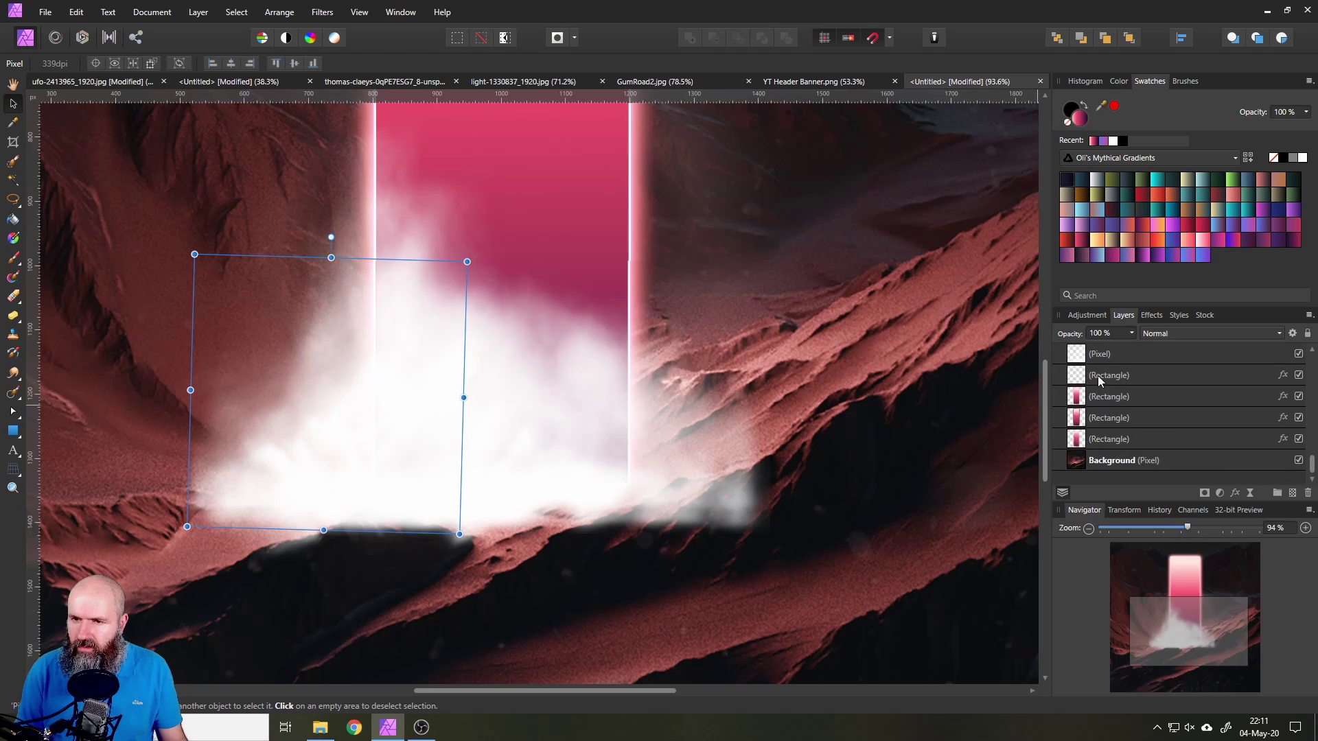
pyautogui.click(1104, 363)
pyautogui.scroll(5, 1126, 417)
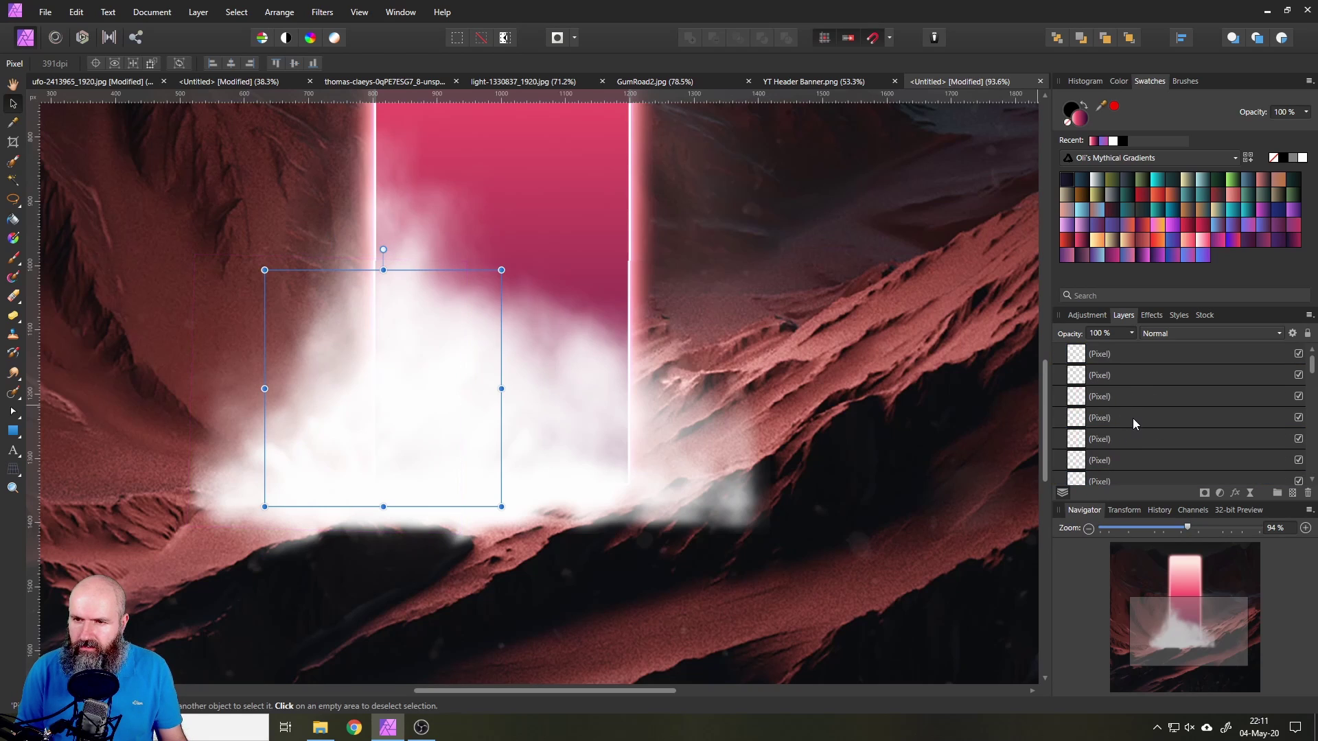
pyautogui.keyDown('shift'); pyautogui.click(1106, 359); pyautogui.keyUp('shift')
pyautogui.scroll(-5, 1115, 377)
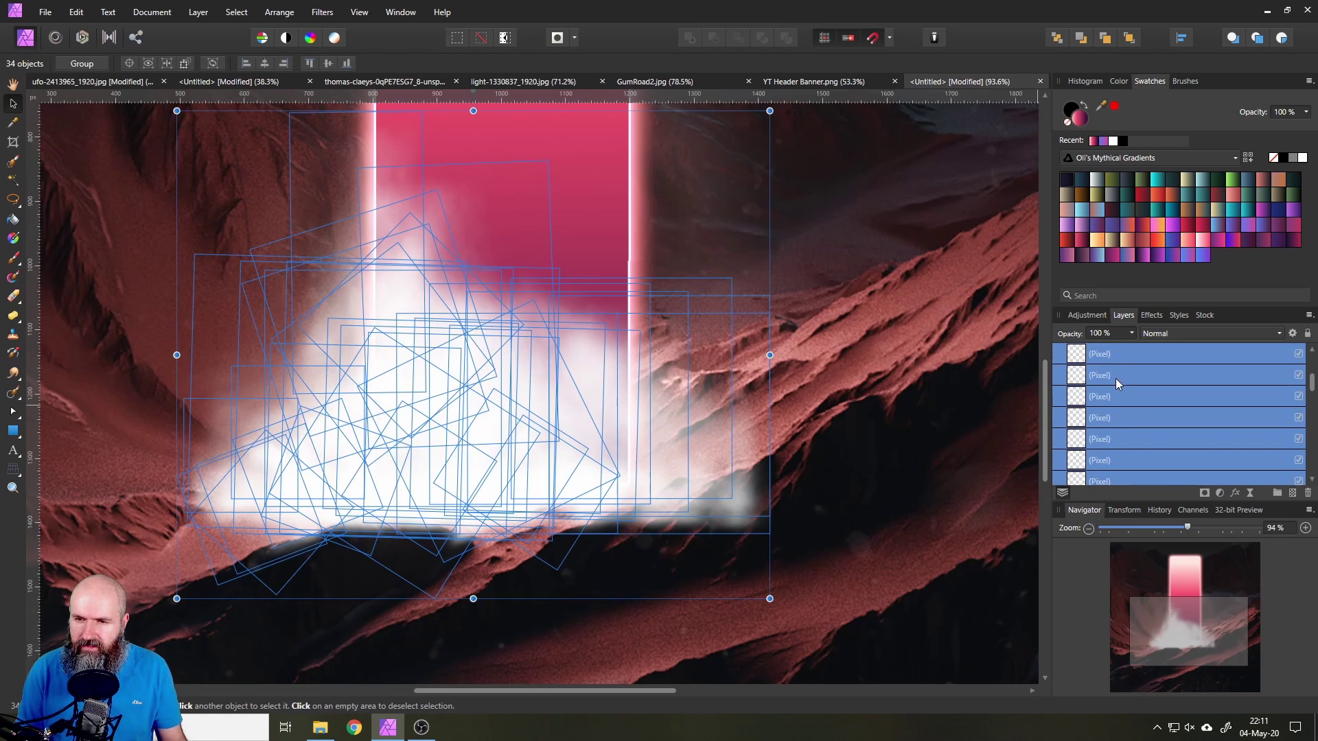
pyautogui.scroll(5, 1125, 385)
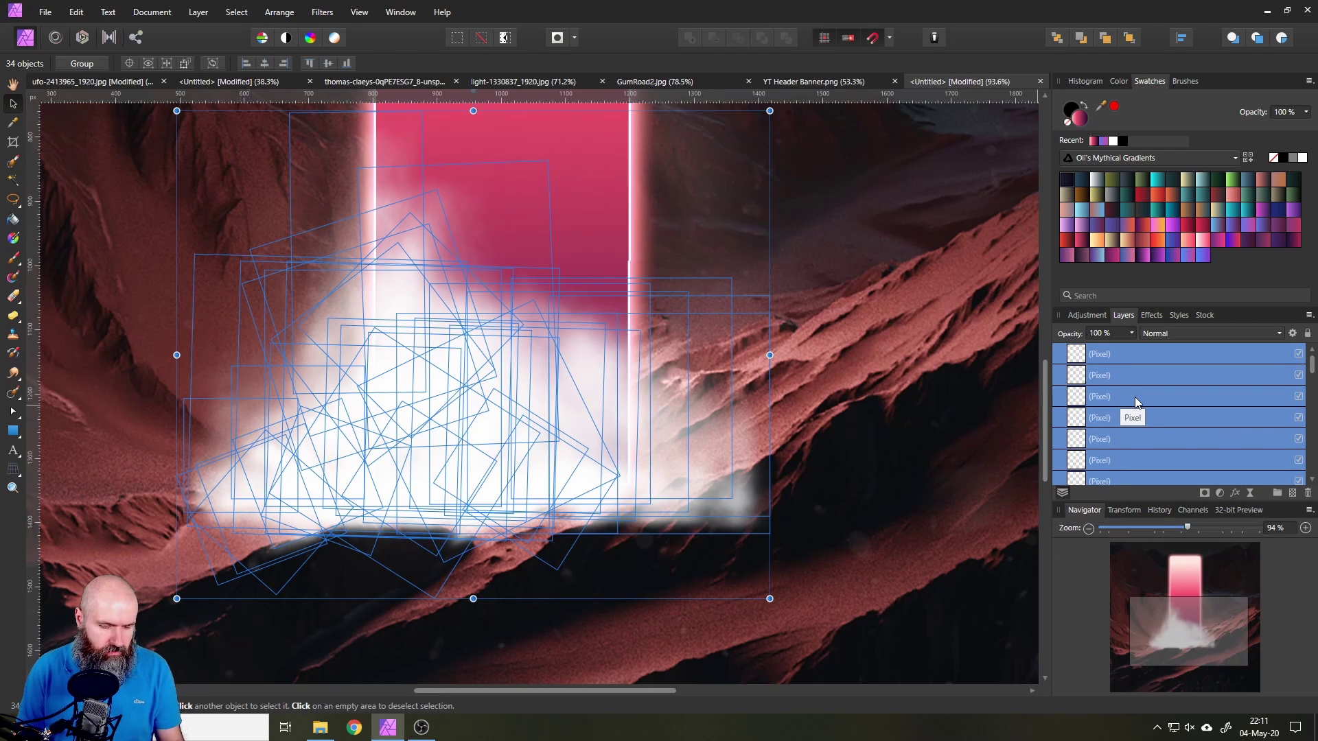
pyautogui.hotkey('ctrl', 'g')
pyautogui.doubleClick(1109, 355)
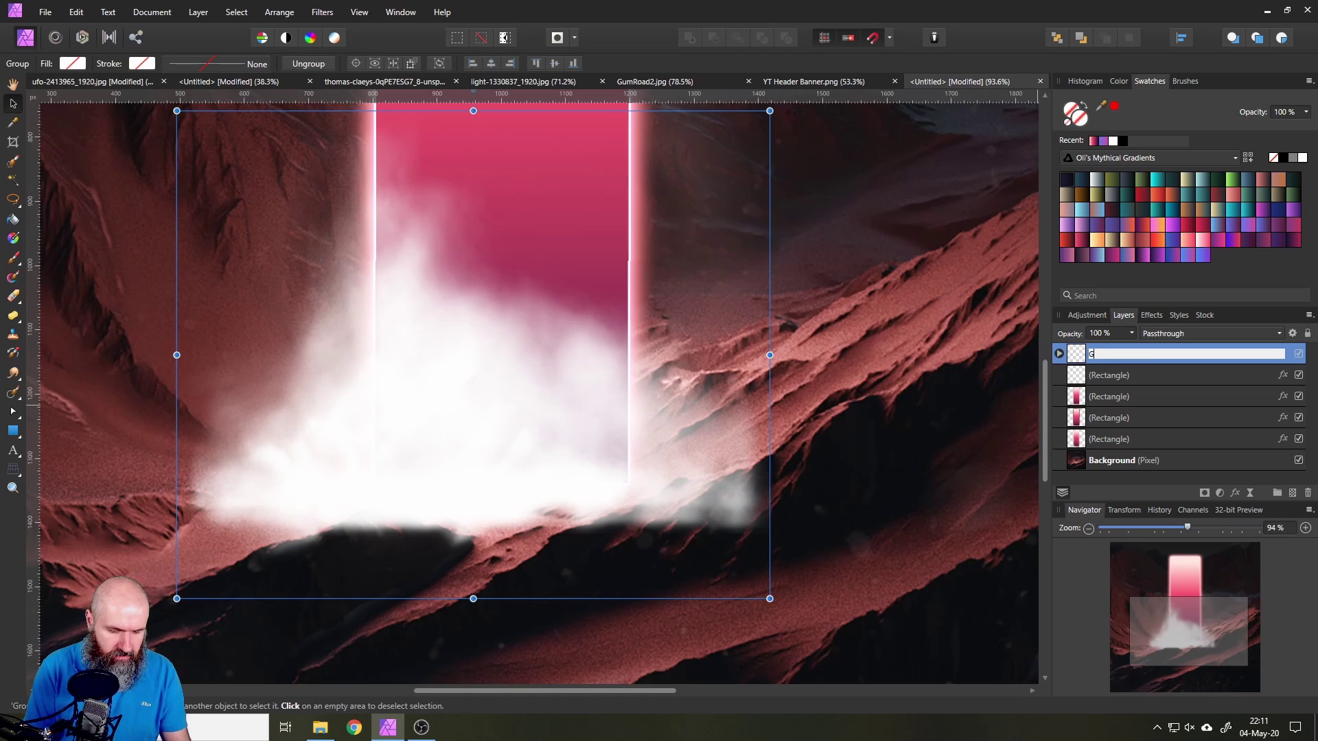
pyautogui.press('Return')
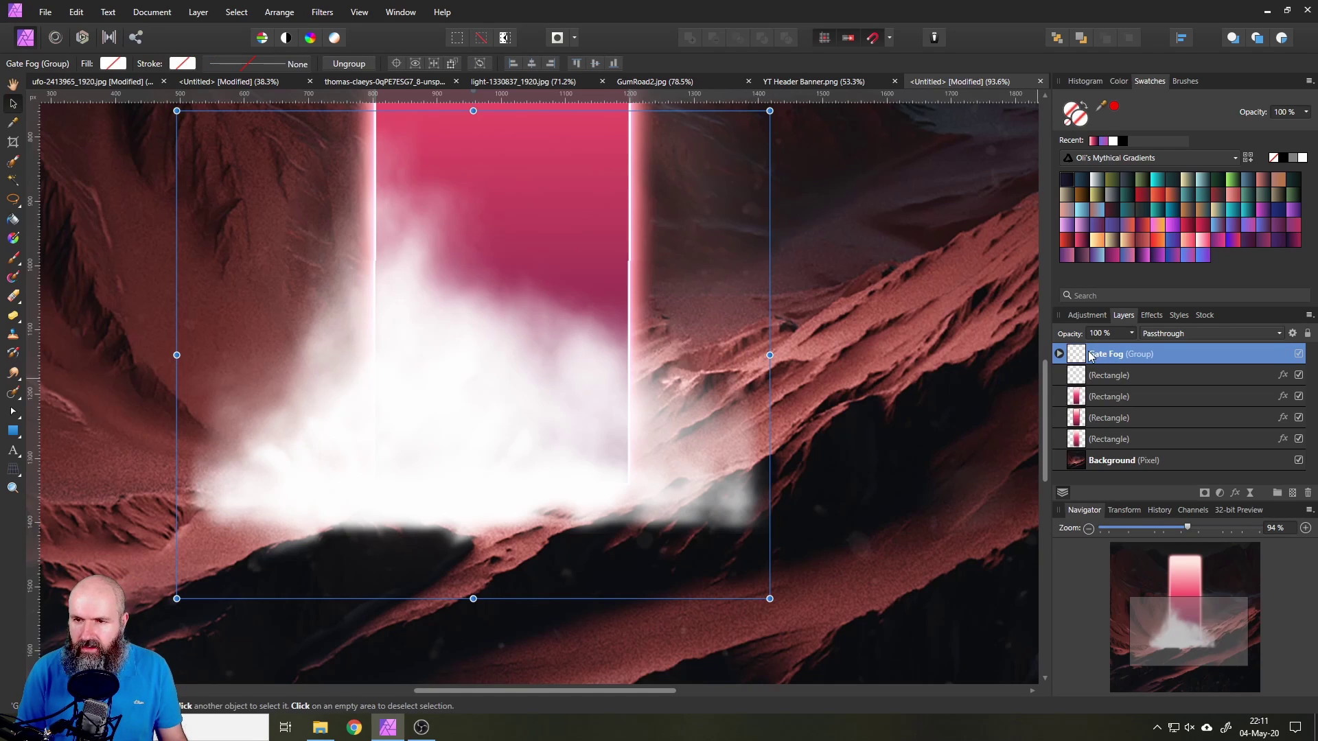
# Step: Add a mask to the Gate Fog group and set the Paint Brush width to 186 px for painting on it
pyautogui.click(1204, 496)
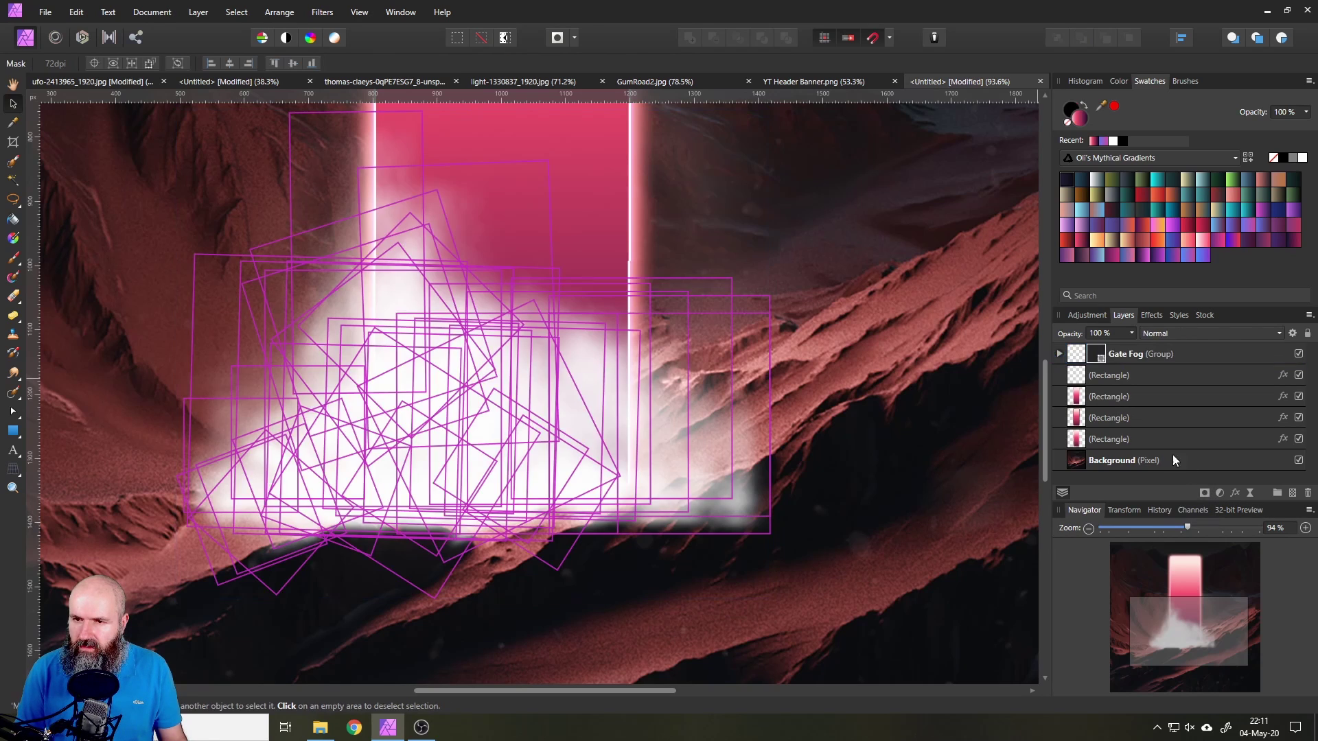
pyautogui.click(1061, 356)
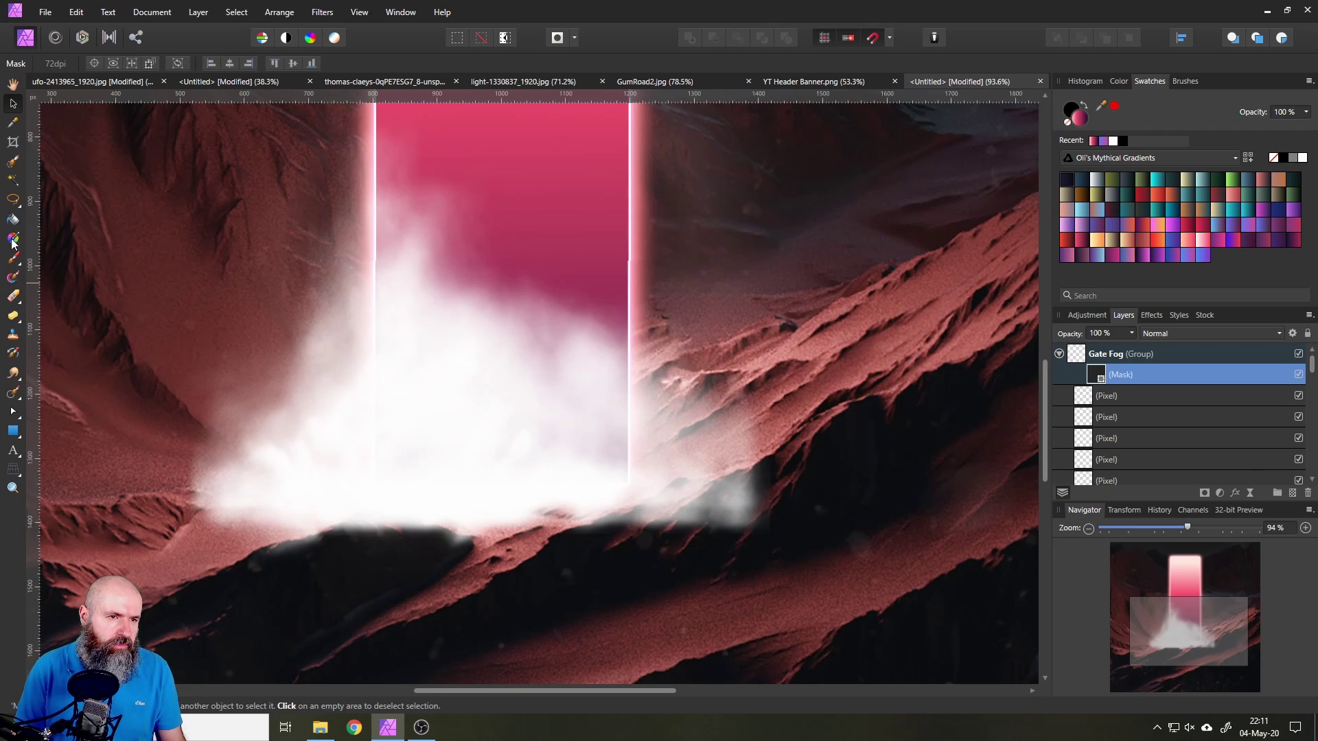
pyautogui.click(14, 259)
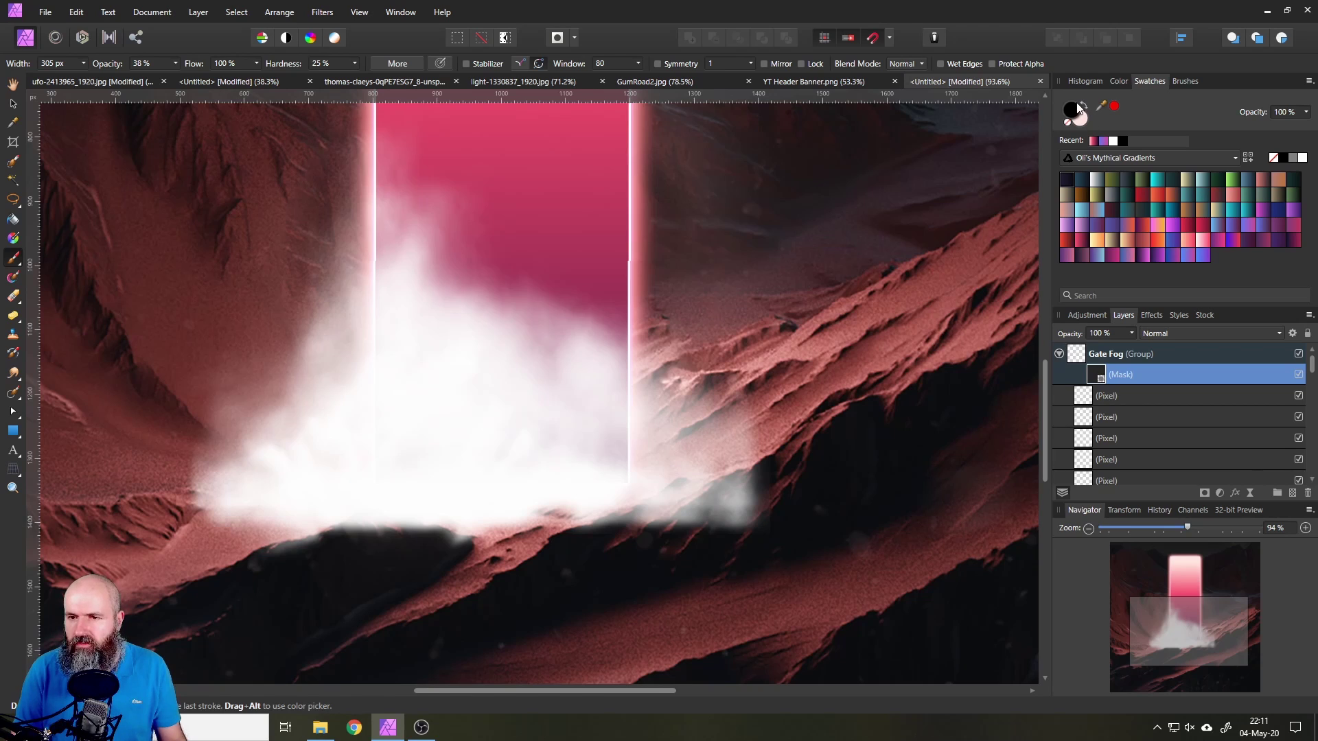
pyautogui.click(223, 500)
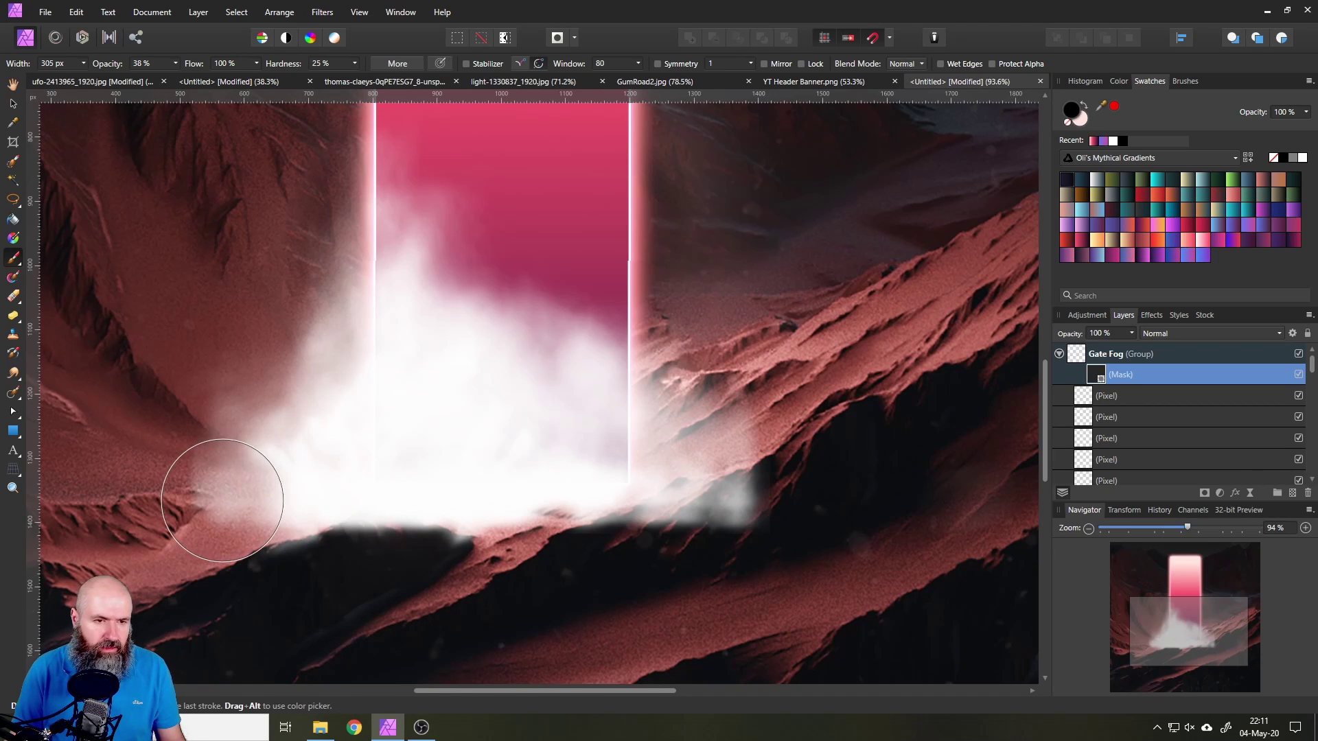
pyautogui.hotkey('ctrl', 'z')
pyautogui.click(81, 64)
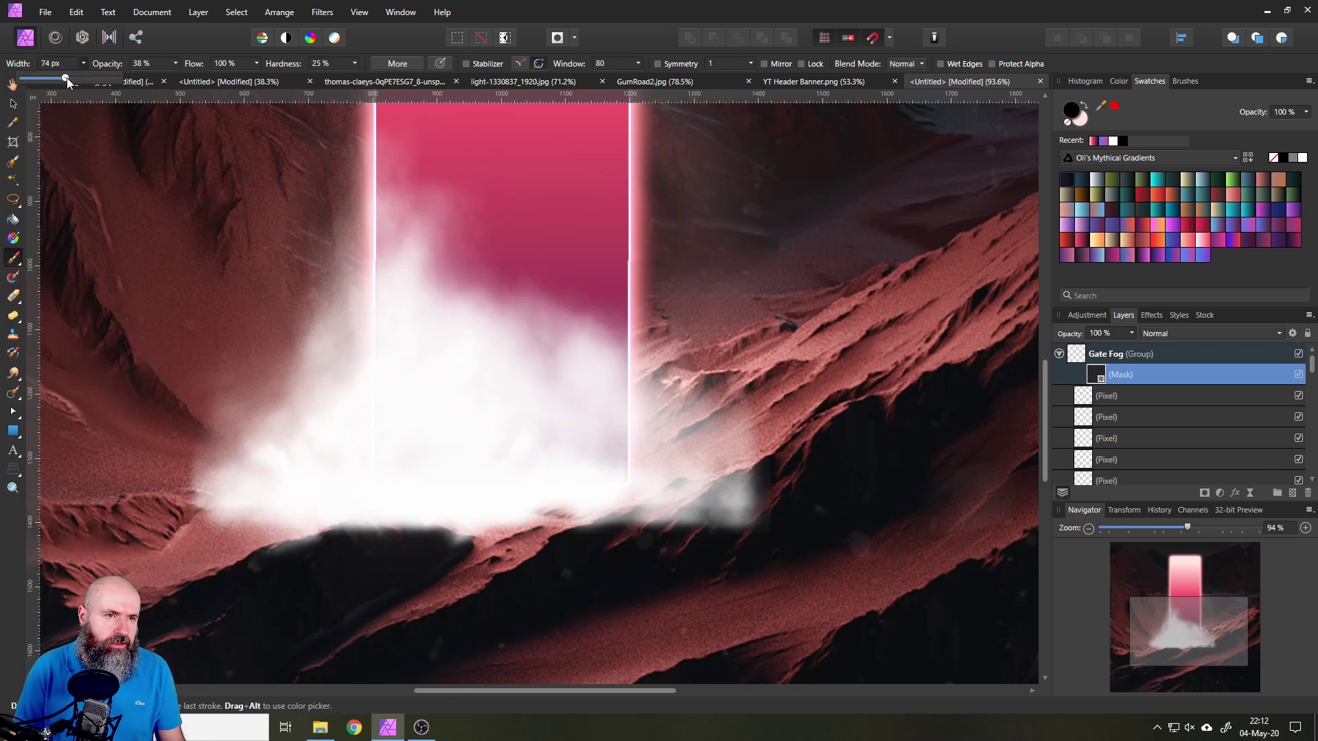
pyautogui.moveTo(66, 78); pyautogui.dragTo(77, 78)
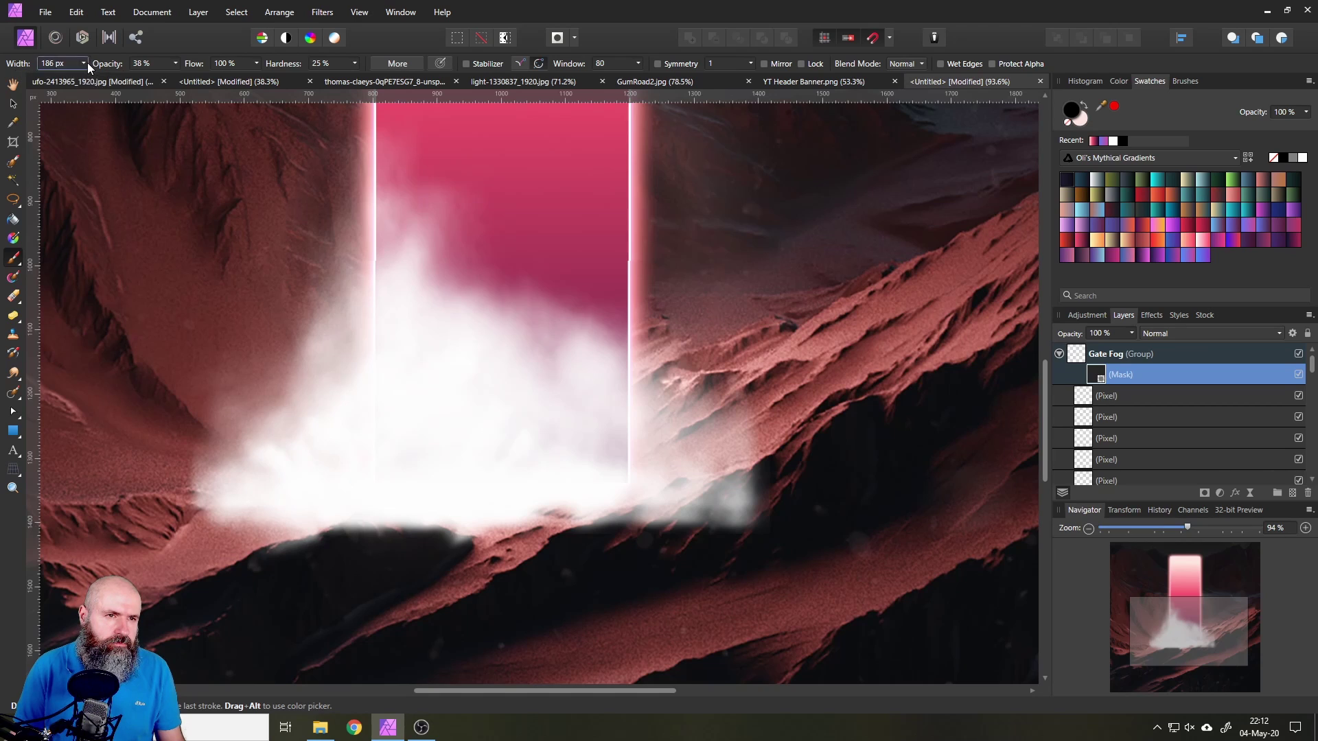
# Step: Paint black on the Gate Fog mask at 38% brush opacity to trim the fog's lower edge over the dark rock
pyautogui.scroll(4, 382, 524)
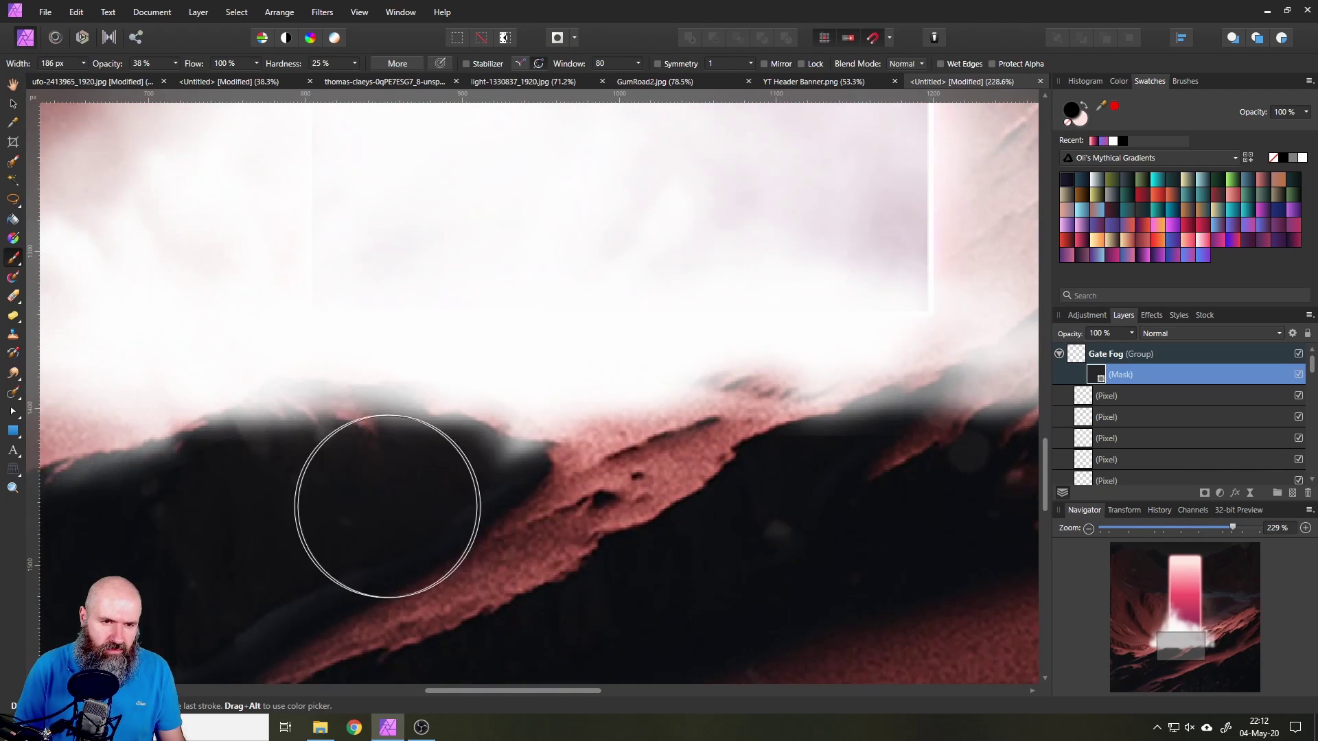
pyautogui.moveTo(388, 506)
pyautogui.mouseDown()
pyautogui.moveTo(305, 492)
pyautogui.moveTo(203, 534)
pyautogui.moveTo(112, 500)
pyautogui.mouseUp()
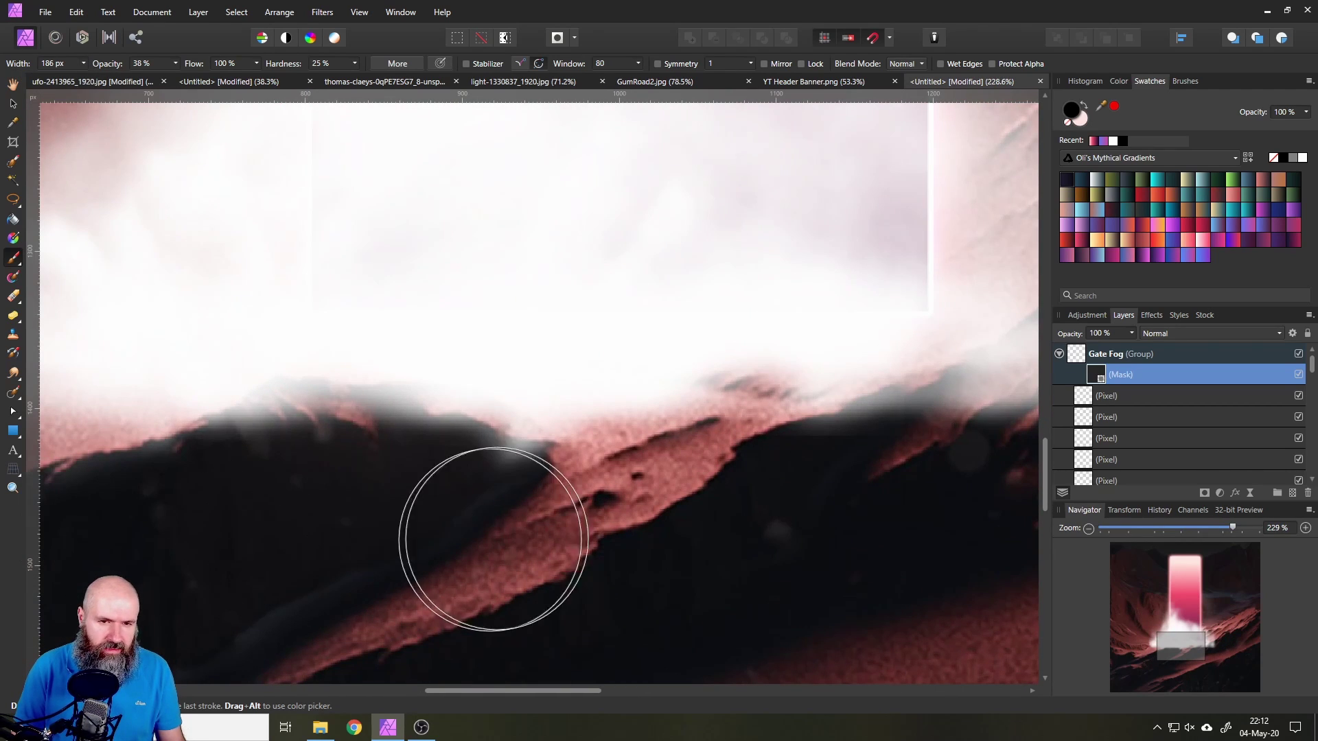
pyautogui.moveTo(493, 539)
pyautogui.mouseDown()
pyautogui.moveTo(533, 533)
pyautogui.moveTo(389, 485)
pyautogui.moveTo(418, 529)
pyautogui.mouseUp()
pyautogui.scroll(-3, 420, 539)
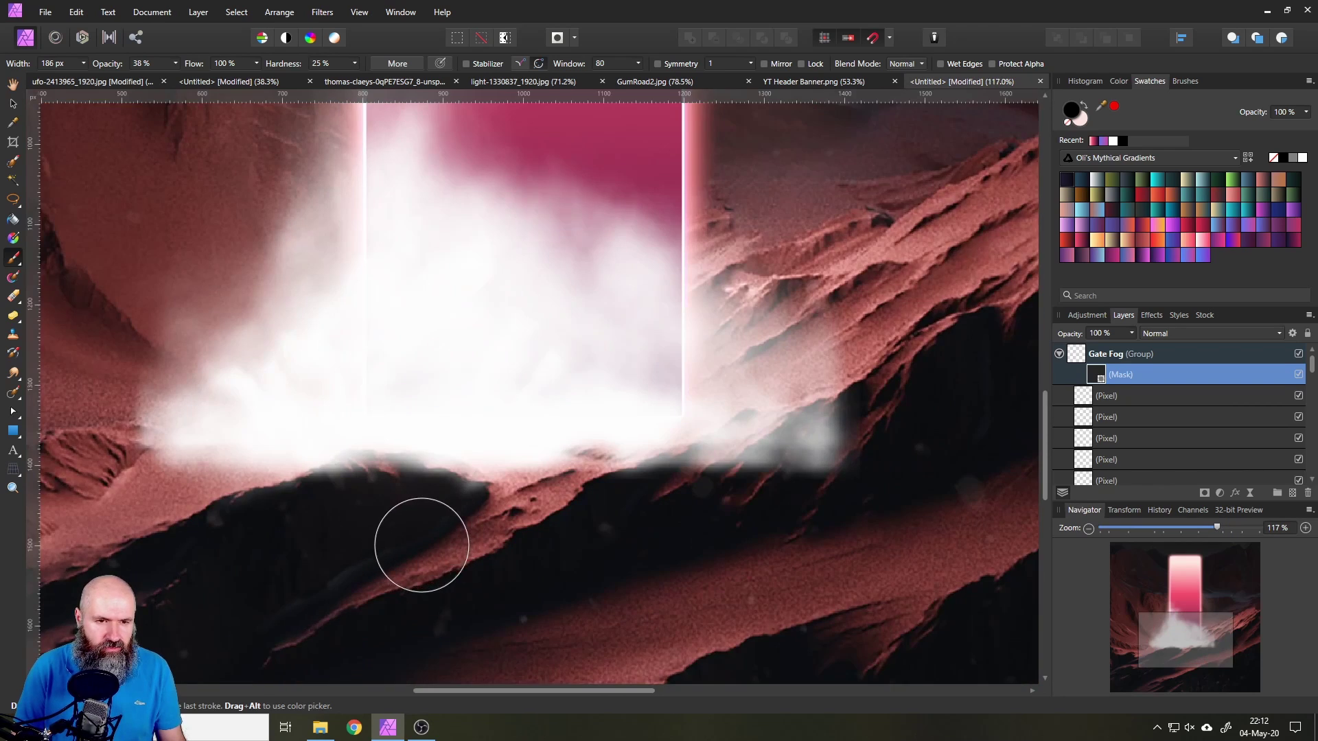
# Step: Lower the brush opacity to 4% and softly mask the fog's lower-left and lower-right edges
pyautogui.hscroll(-3, 422, 545)
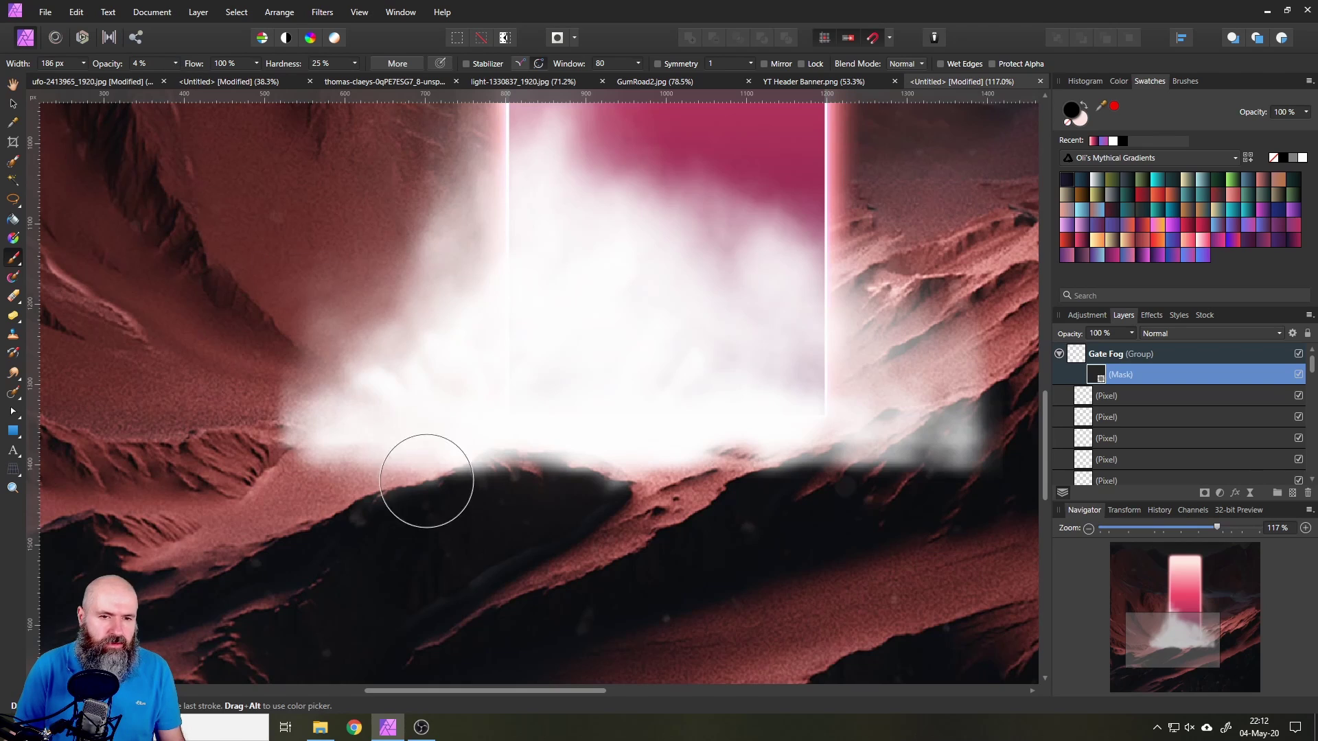
pyautogui.moveTo(426, 476)
pyautogui.mouseDown()
pyautogui.moveTo(526, 467)
pyautogui.moveTo(615, 511)
pyautogui.moveTo(540, 486)
pyautogui.moveTo(397, 493)
pyautogui.moveTo(293, 467)
pyautogui.mouseUp()
pyautogui.moveTo(799, 504)
pyautogui.mouseDown()
pyautogui.moveTo(876, 480)
pyautogui.moveTo(759, 501)
pyautogui.moveTo(979, 471)
pyautogui.moveTo(989, 431)
pyautogui.mouseUp()
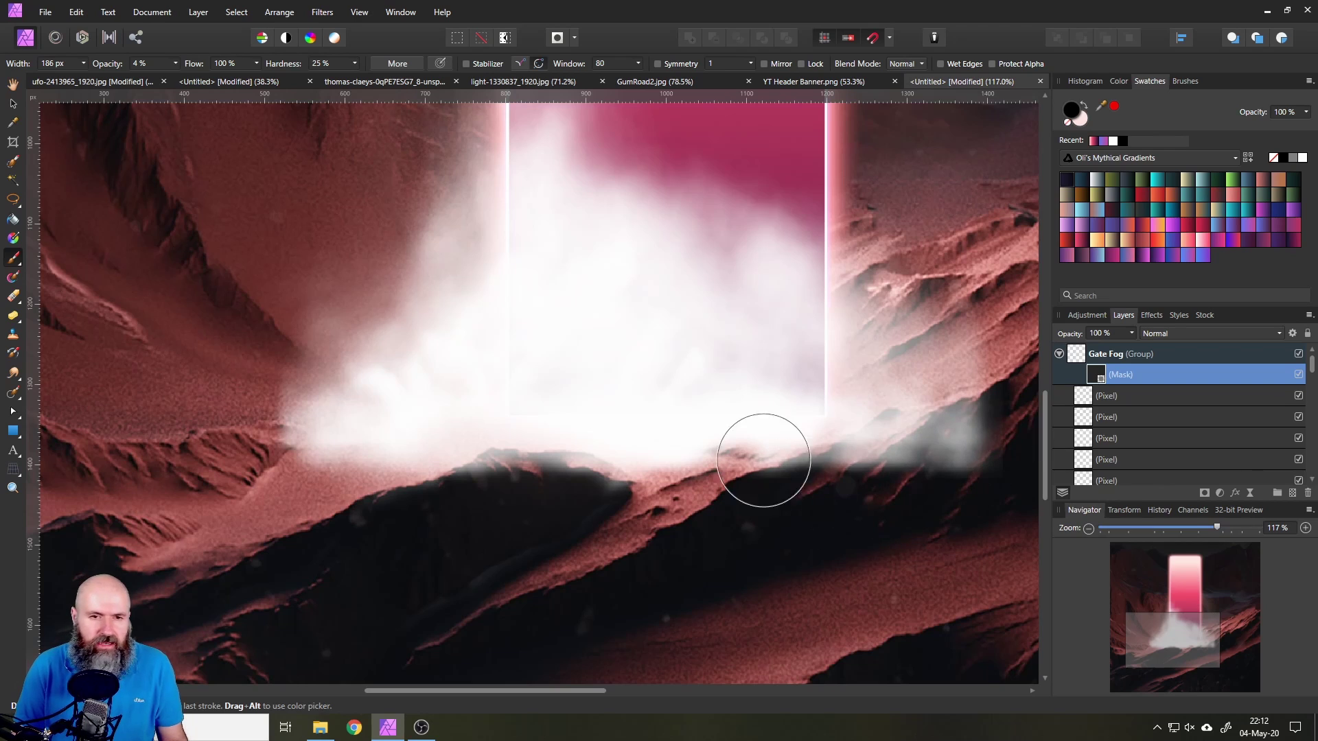
# Step: Add a new empty pixel layer above the Gate Fog group
pyautogui.click(12, 103)
pyautogui.scroll(3, 639, 381)
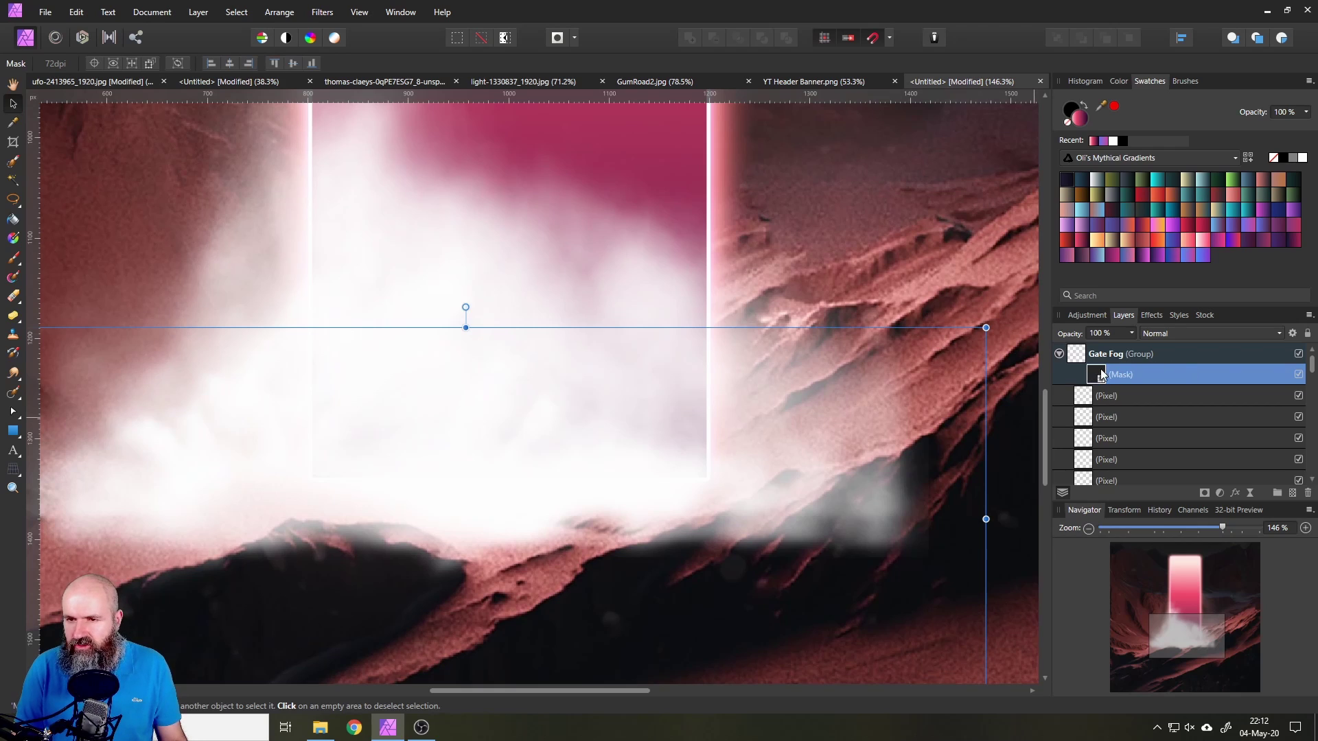
pyautogui.click(1111, 394)
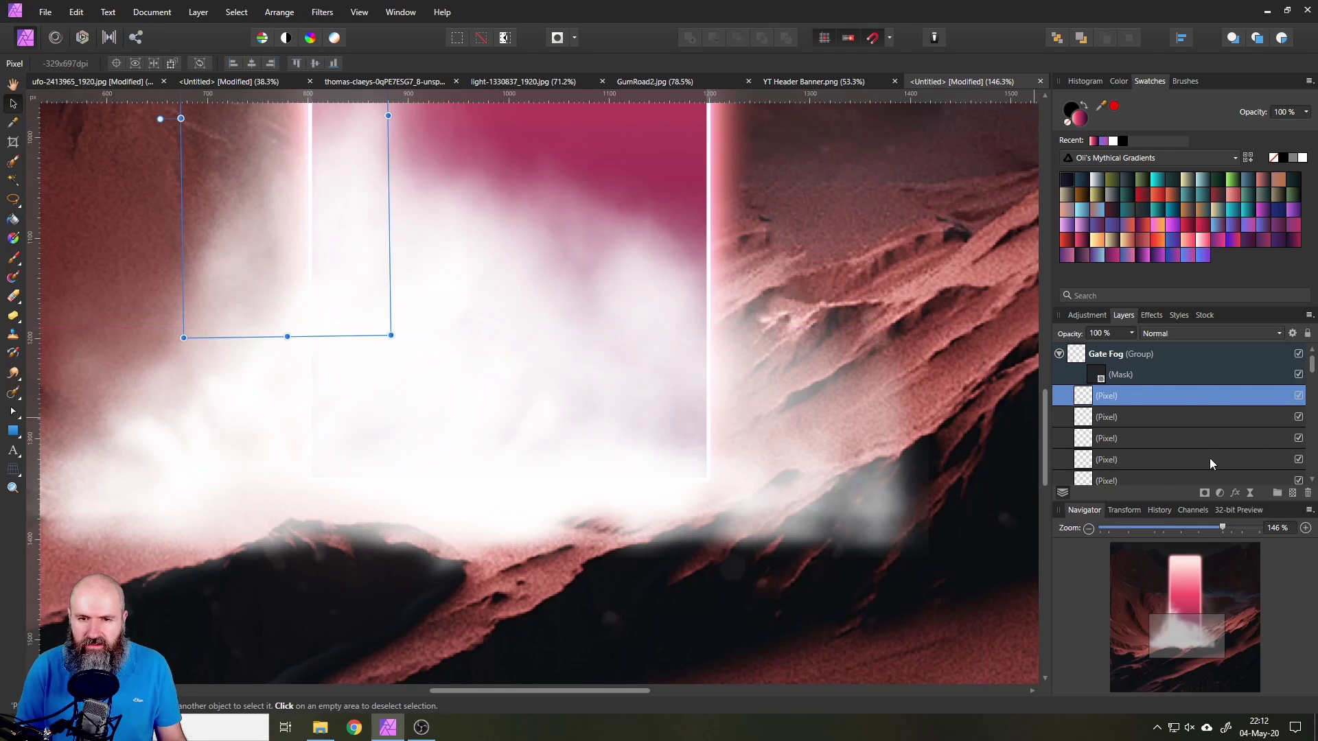
pyautogui.click(1076, 357)
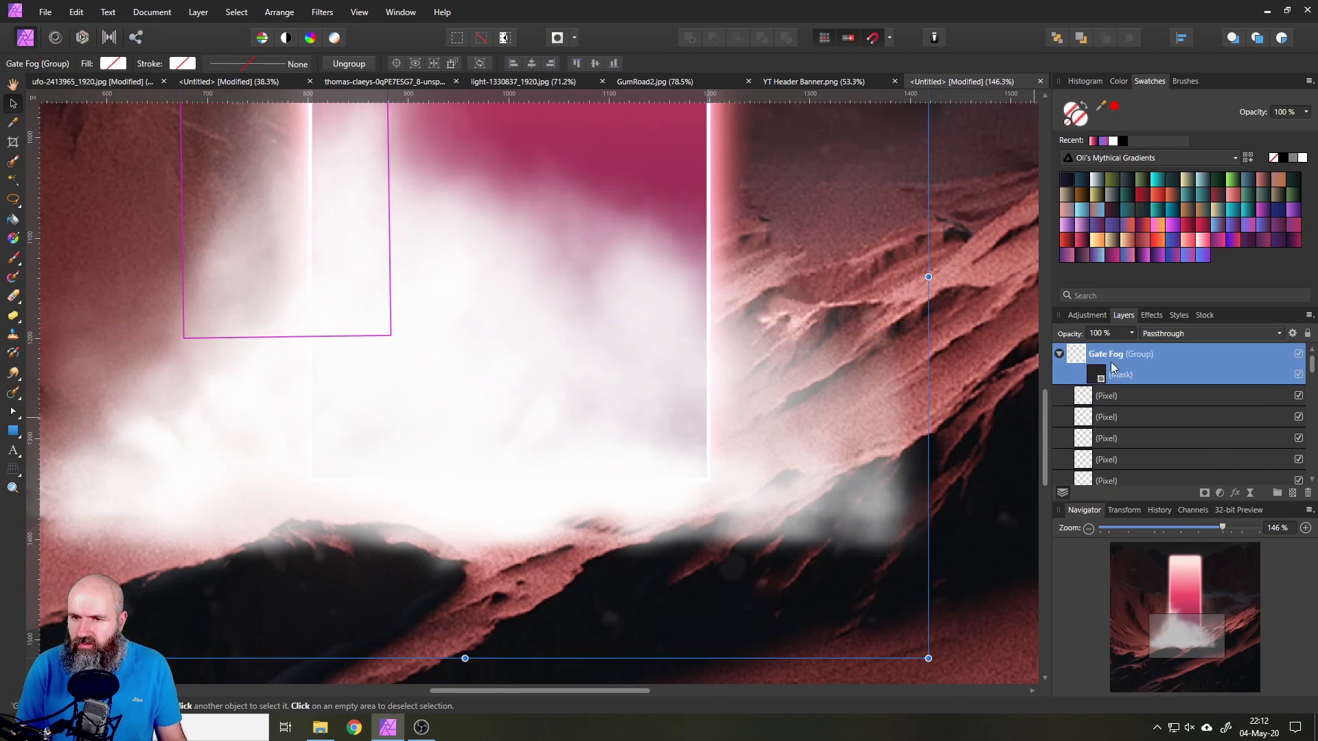
pyautogui.click(1293, 493)
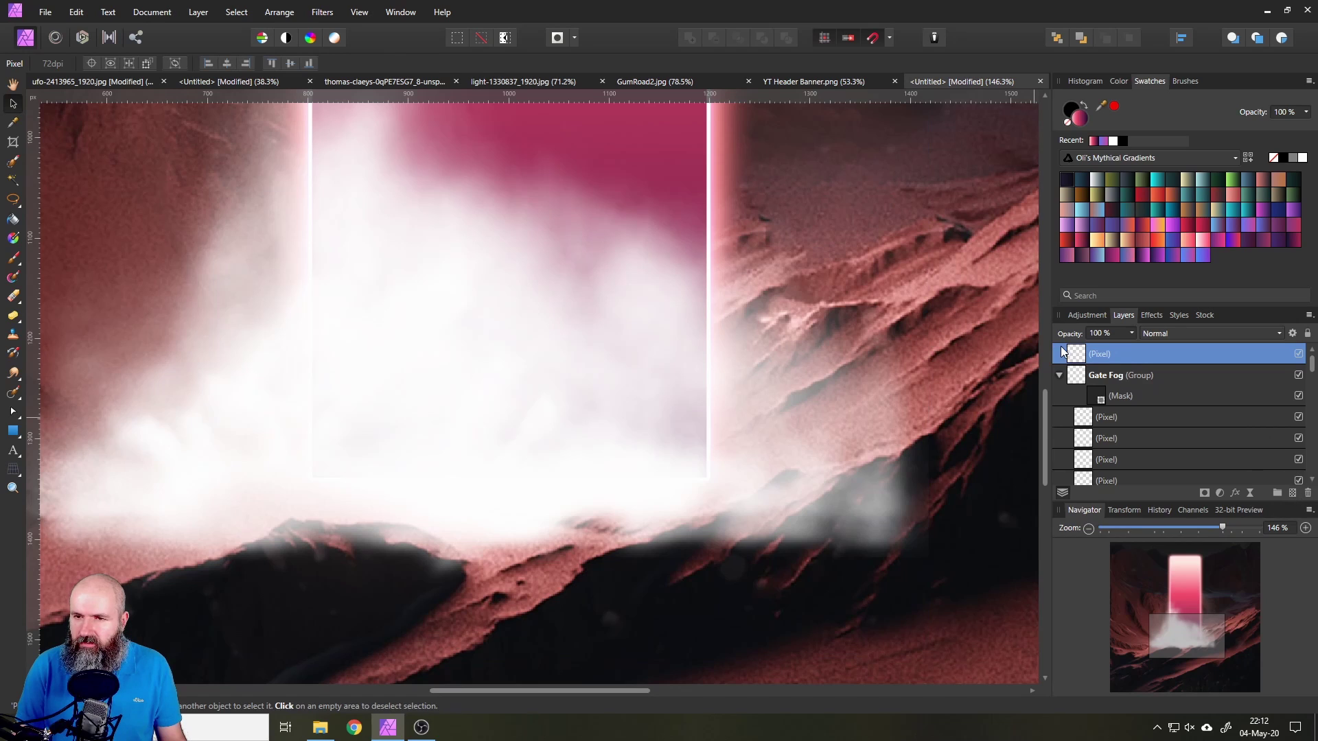
# Step: Paint over the rectangle's lower left edge on the new layer with a 42 px brush, raising its opacity to 36%
pyautogui.click(13, 257)
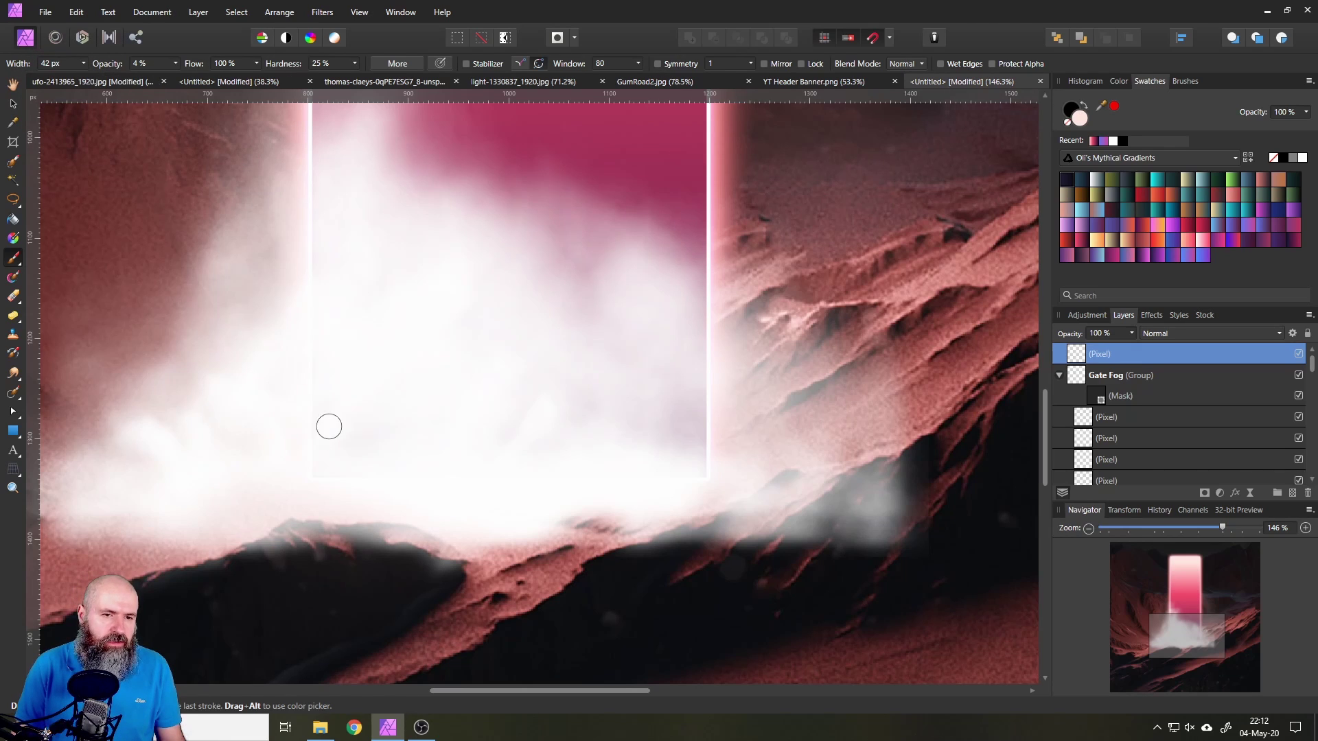
pyautogui.moveTo(313, 327); pyautogui.dragTo(311, 458)
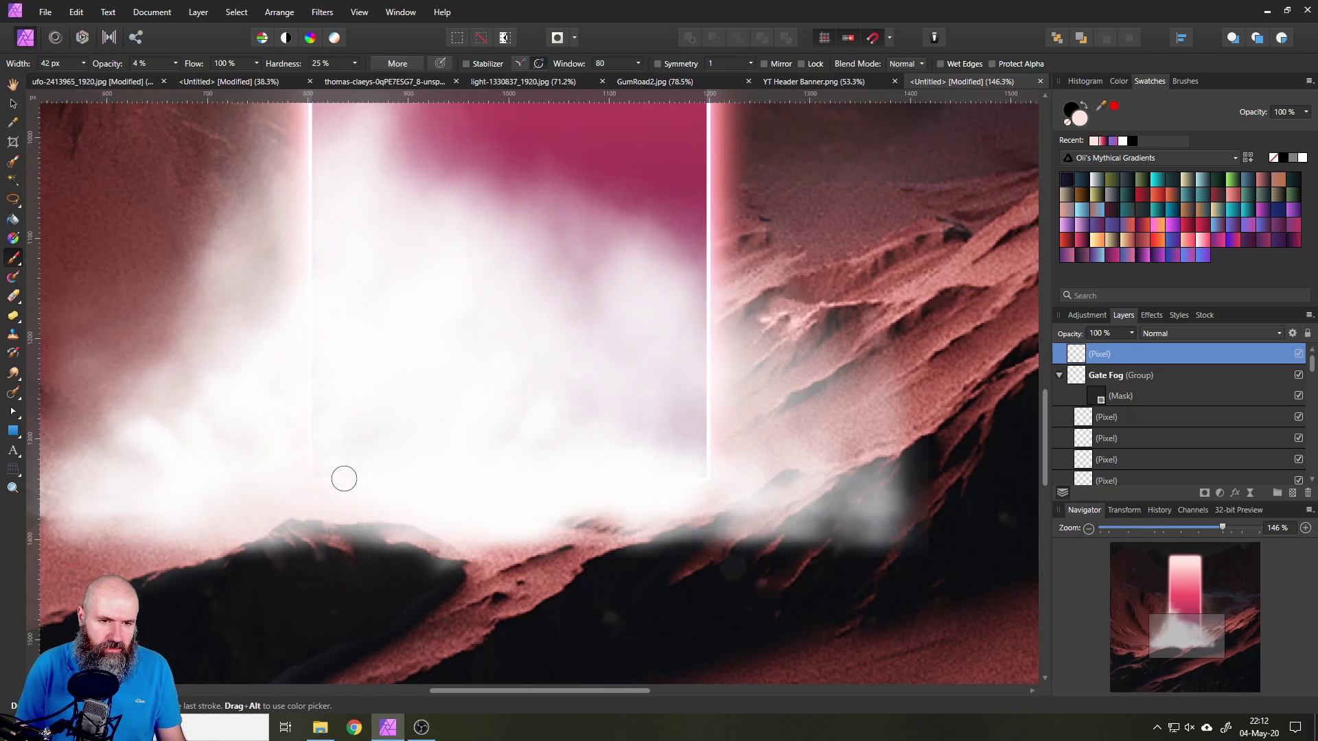
pyautogui.moveTo(178, 62); pyautogui.dragTo(199, 72)
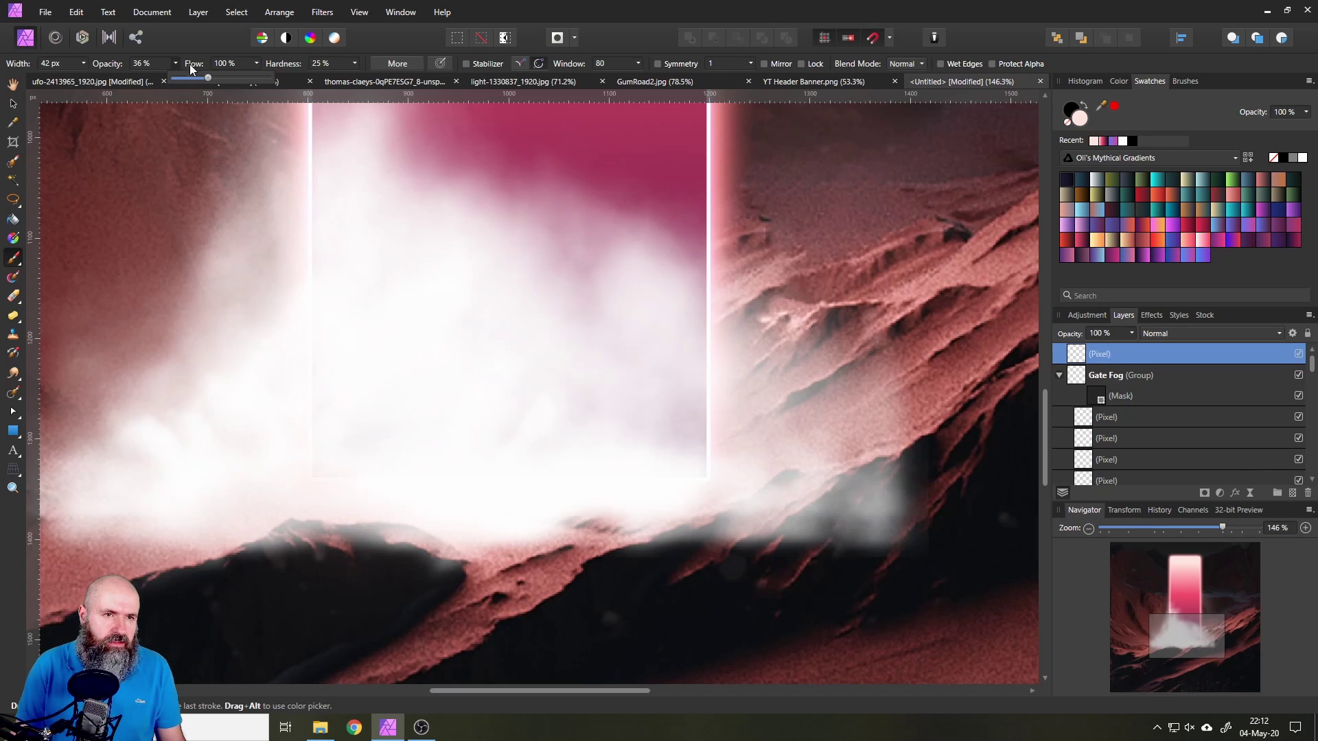
pyautogui.moveTo(305, 328); pyautogui.dragTo(309, 435)
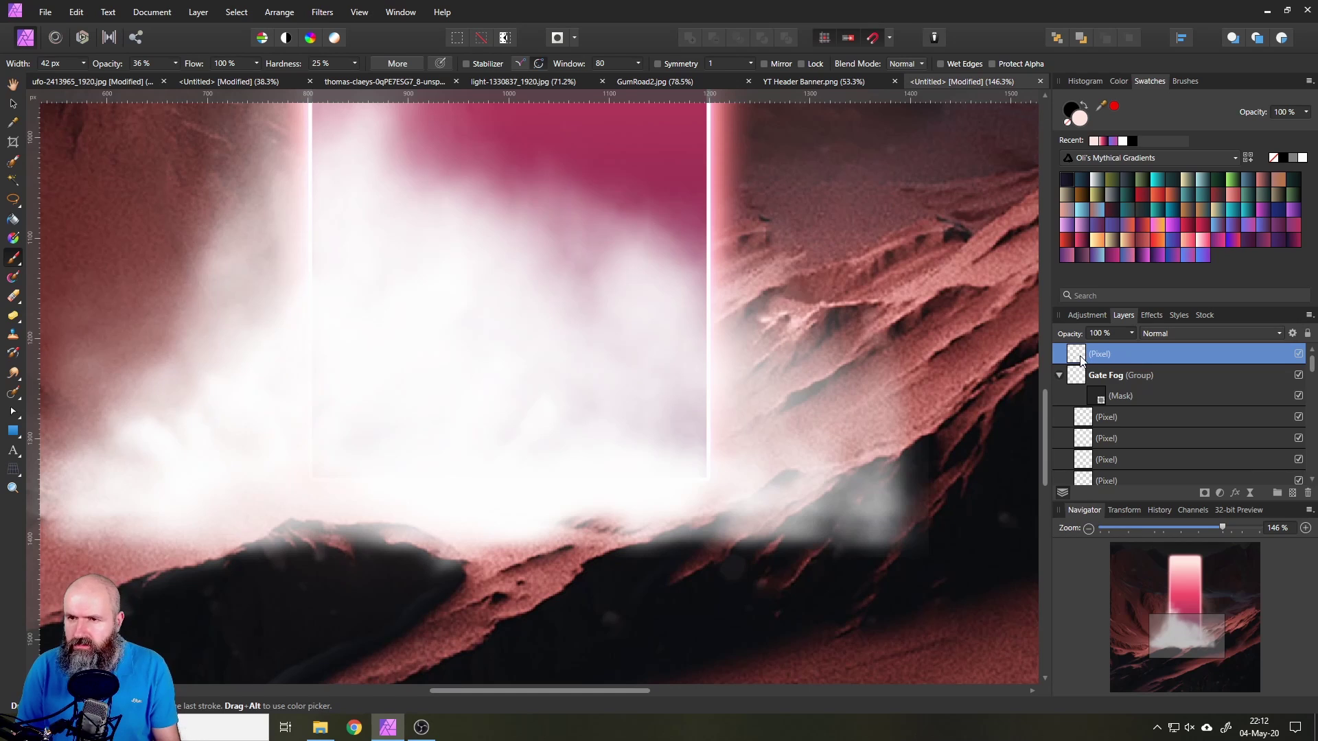
# Step: Change the brush colour from pale pink to white
pyautogui.click(1079, 118)
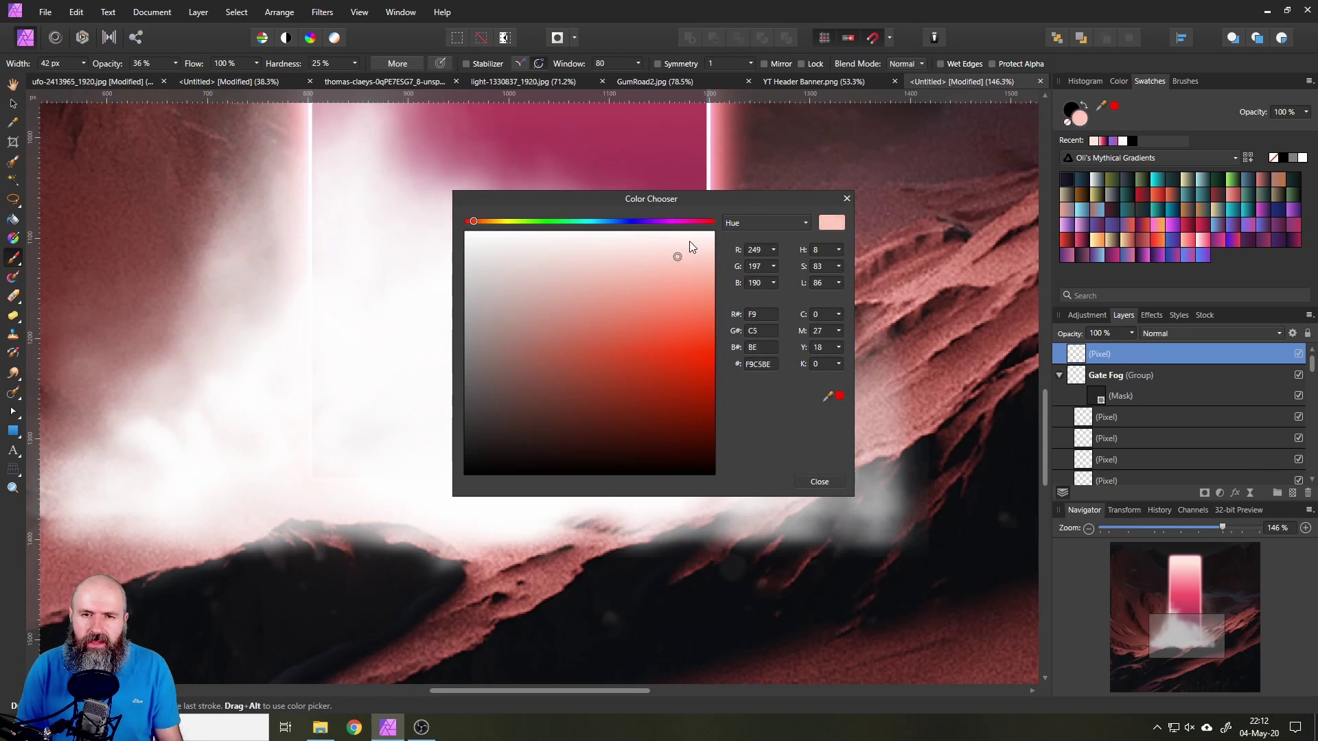
pyautogui.moveTo(689, 241); pyautogui.dragTo(721, 229)
pyautogui.click(851, 197)
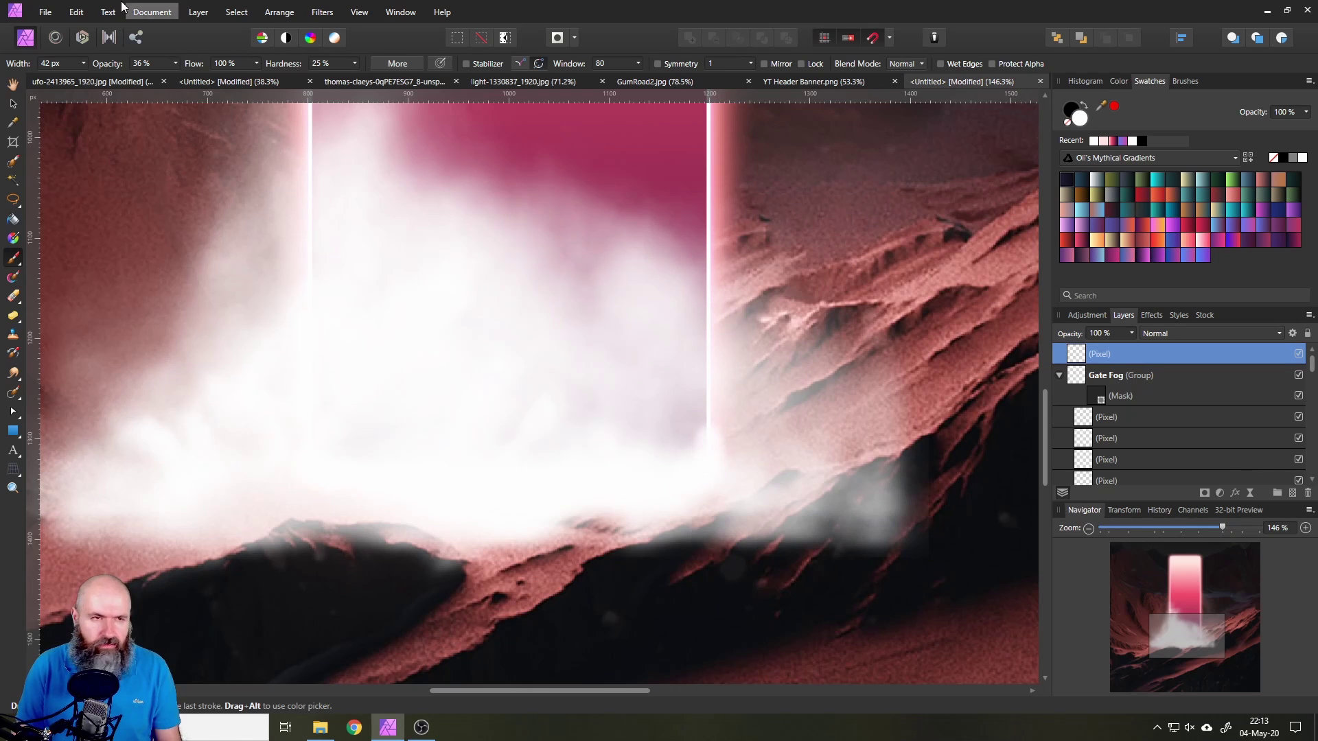
# Step: Set the brush to 70 px width and 12% opacity and paint white haze over the rectangle's lower right edge
pyautogui.click(83, 64)
pyautogui.moveTo(87, 75); pyautogui.dragTo(96, 77)
pyautogui.click(81, 63)
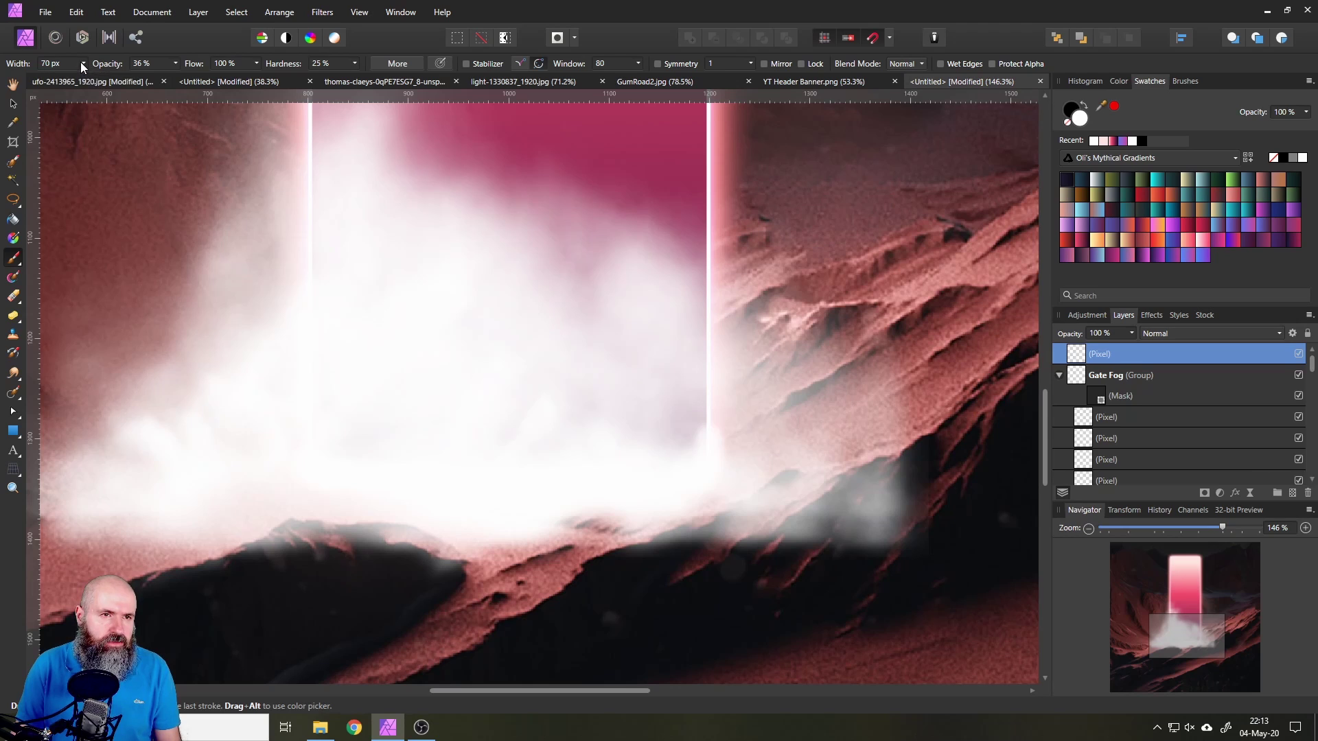
pyautogui.click(176, 63)
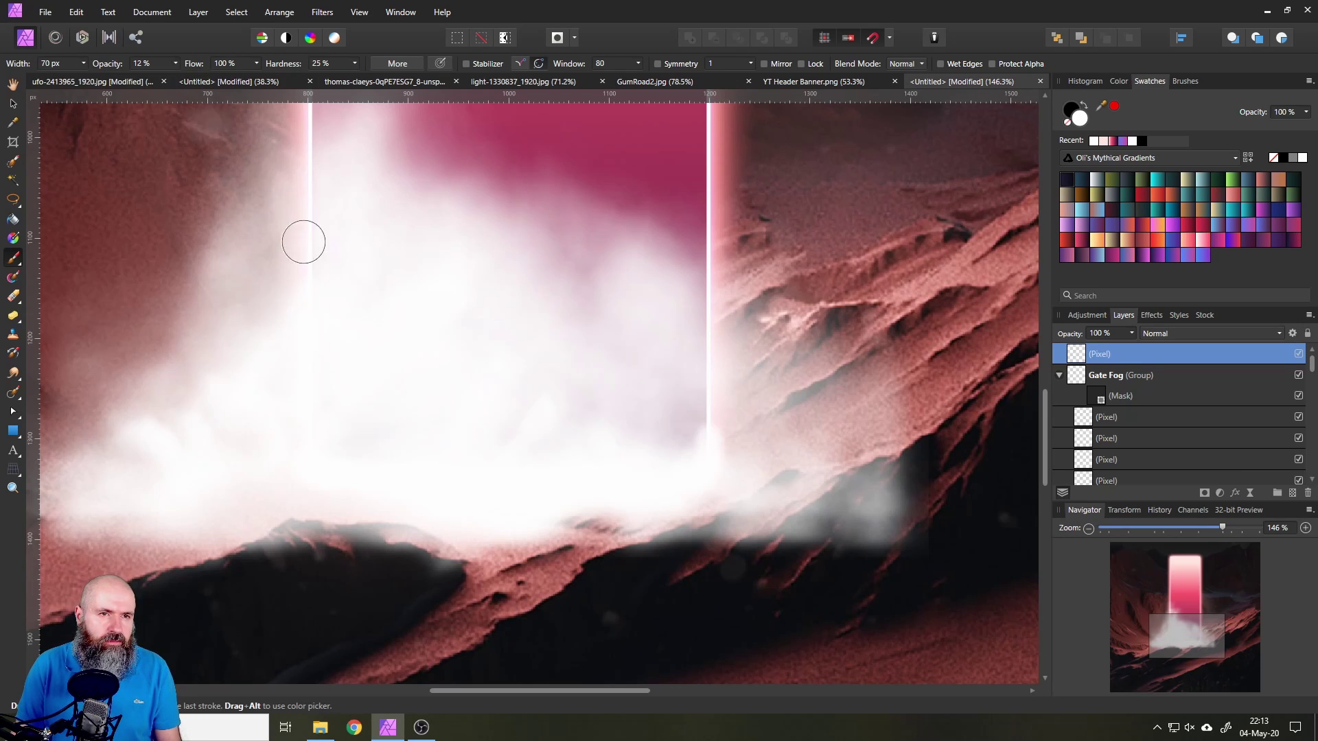
pyautogui.moveTo(698, 424)
pyautogui.mouseDown()
pyautogui.moveTo(655, 440)
pyautogui.moveTo(684, 416)
pyautogui.moveTo(728, 438)
pyautogui.moveTo(689, 420)
pyautogui.mouseUp()
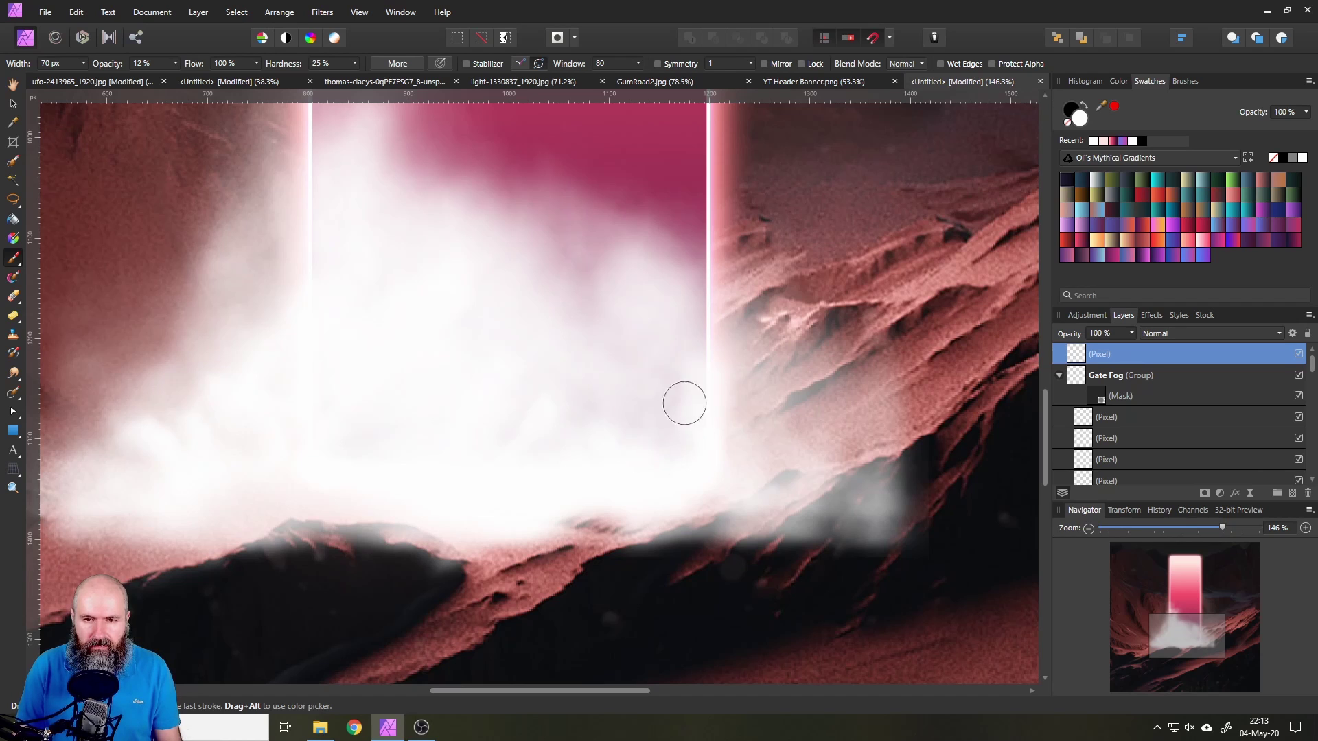
# Step: Select the fog patch at the right end of the rectangle's base inside Gate Fog and move it slightly upward
pyautogui.scroll(-5, 538, 424)
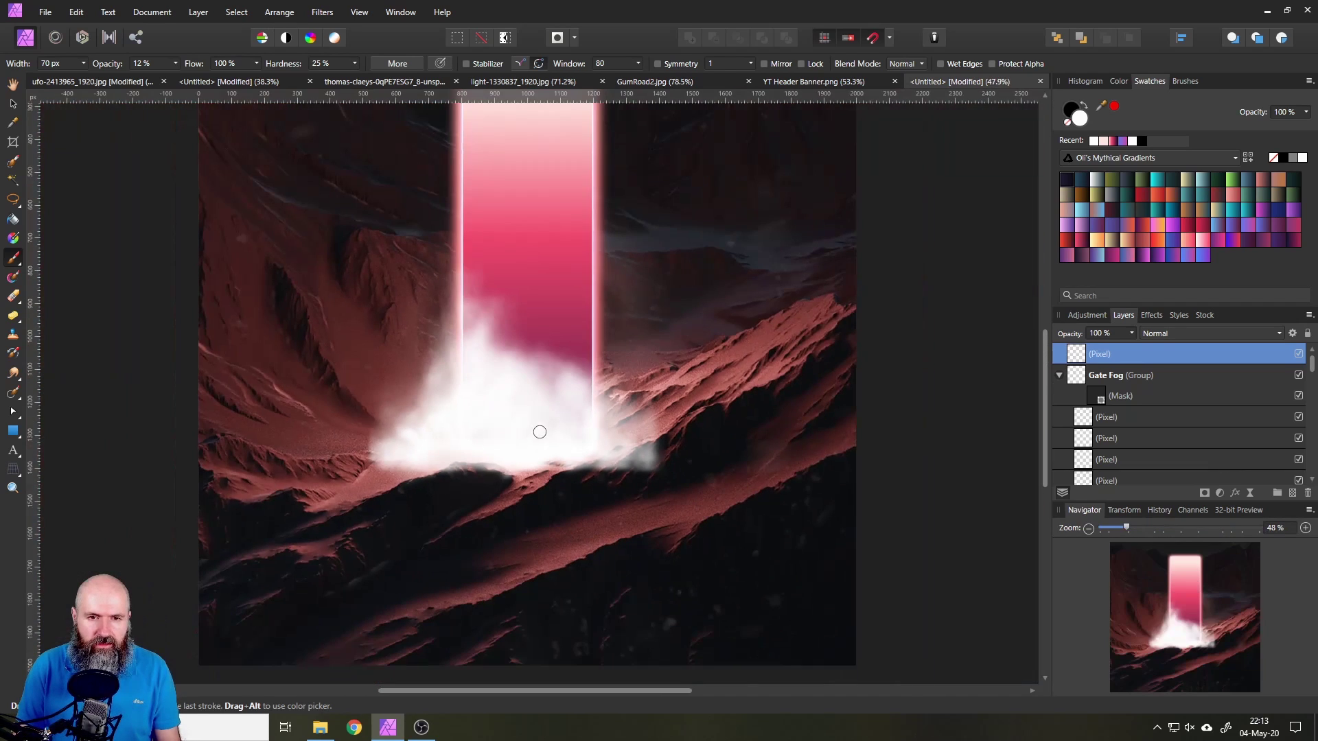
pyautogui.scroll(4, 611, 441)
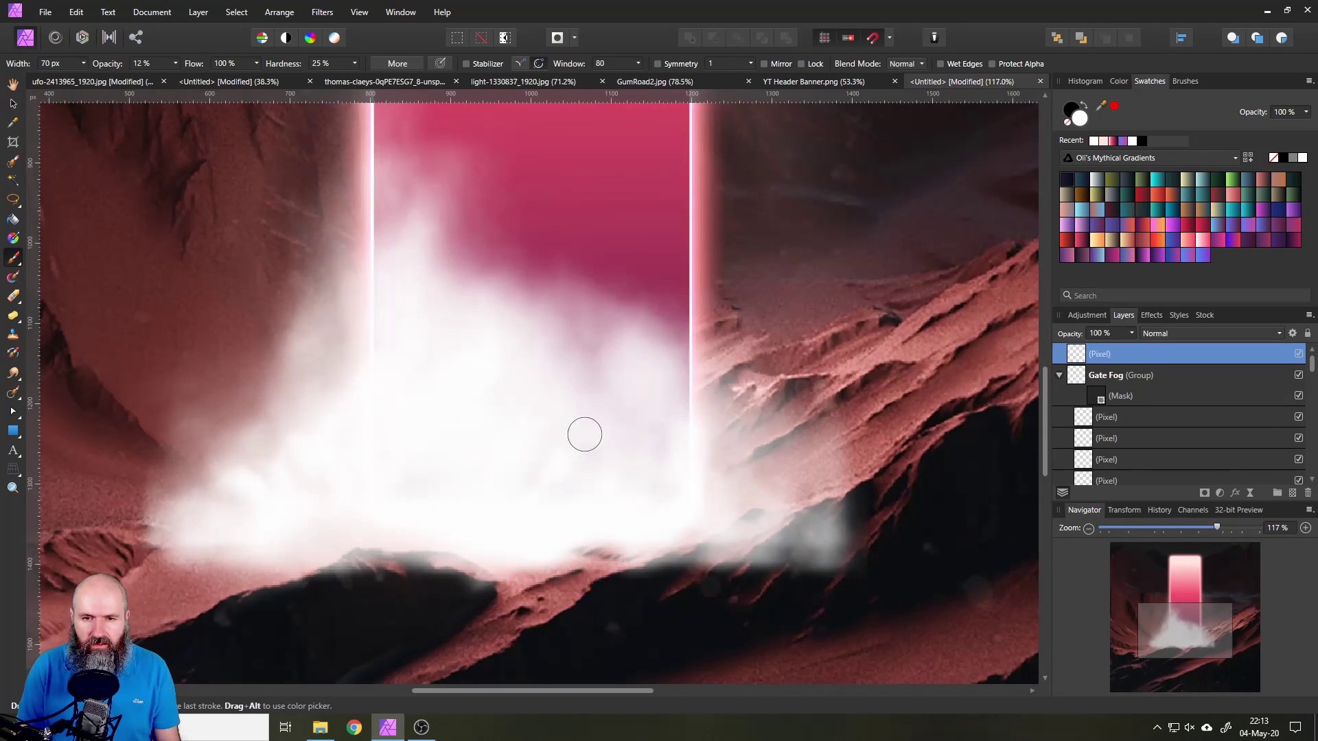
pyautogui.click(13, 103)
pyautogui.click(833, 539)
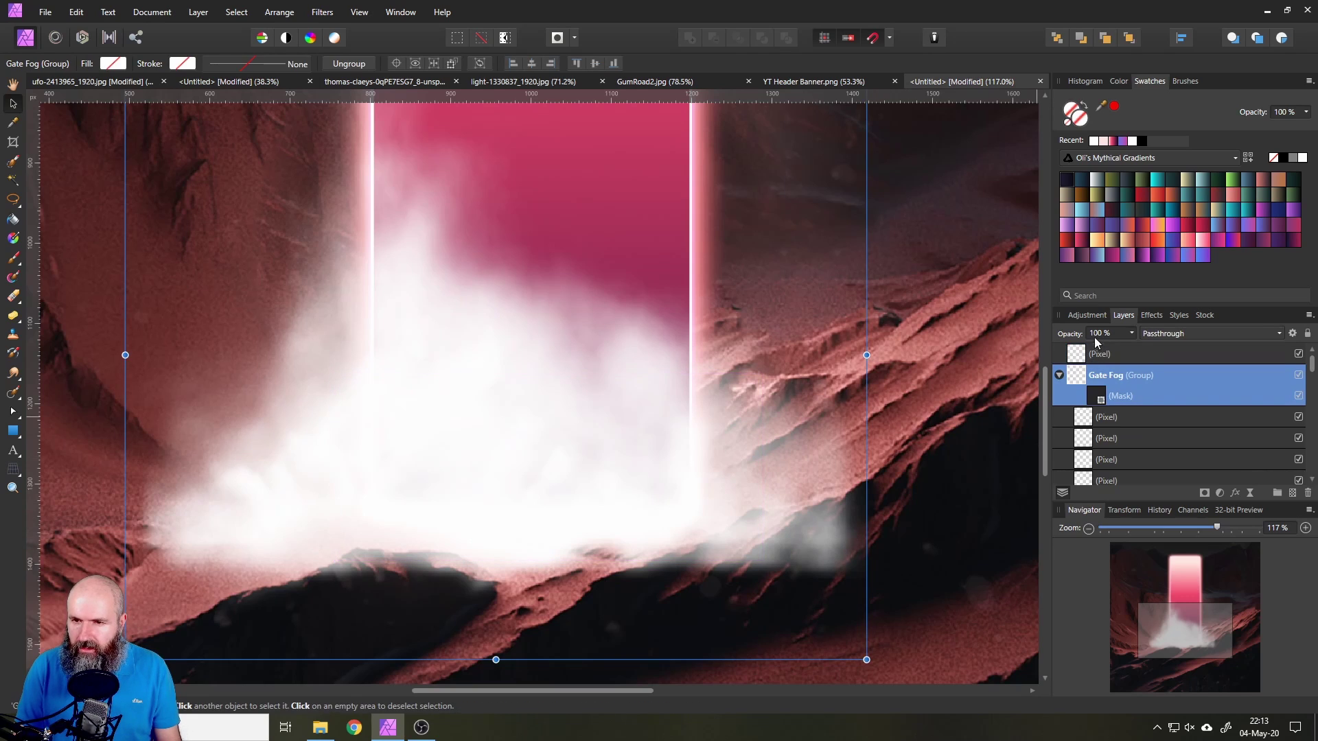
pyautogui.doubleClick(826, 548)
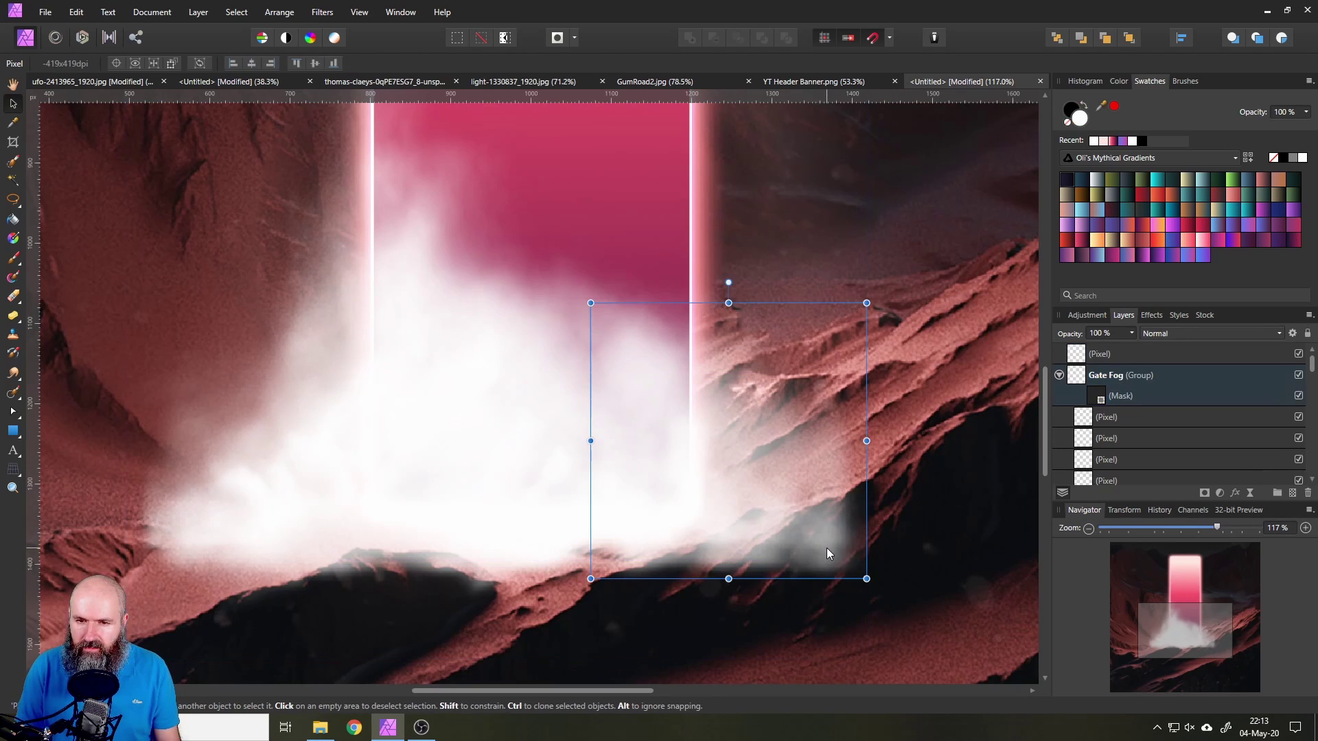
pyautogui.moveTo(835, 549); pyautogui.dragTo(827, 518)
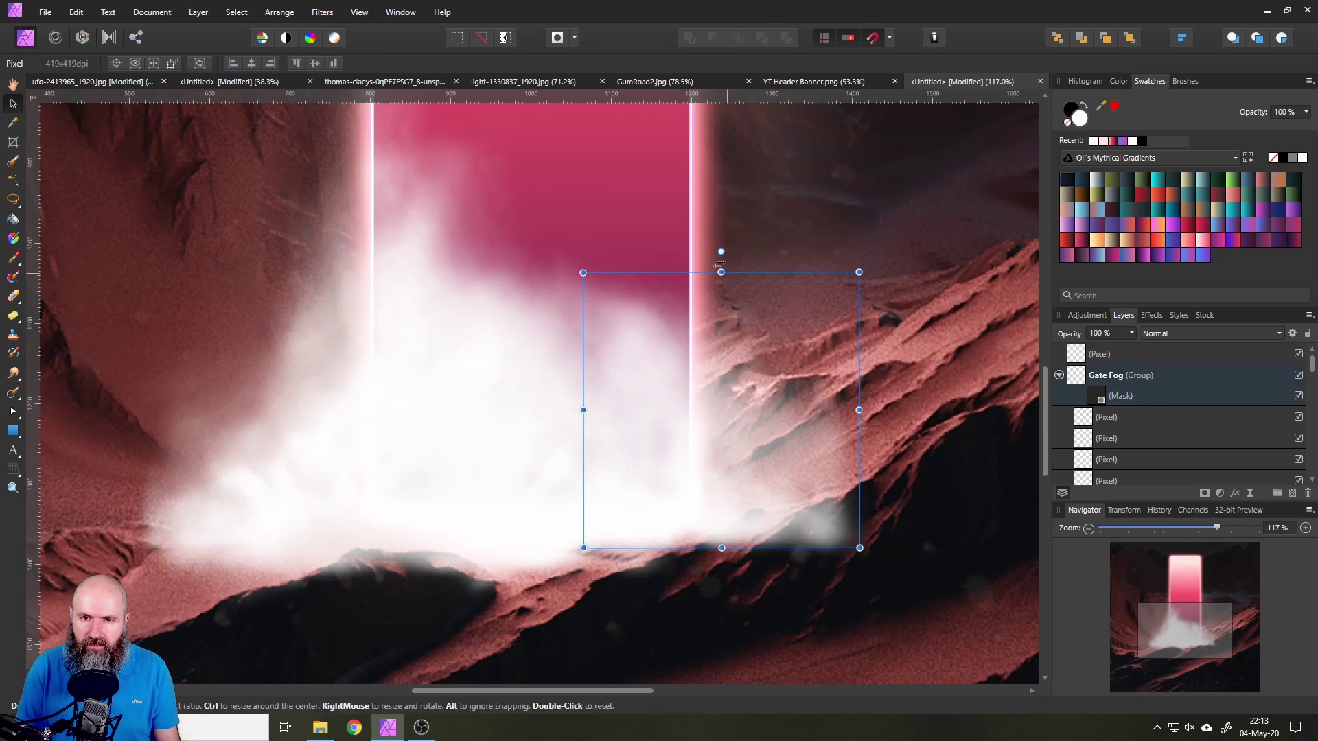
# Step: Rotate the right-hand fog patch counter-clockwise to follow the rocky slope and shift it toward the rectangle
pyautogui.moveTo(719, 254); pyautogui.dragTo(666, 275)
pyautogui.click(832, 538)
pyautogui.moveTo(793, 430); pyautogui.dragTo(735, 454)
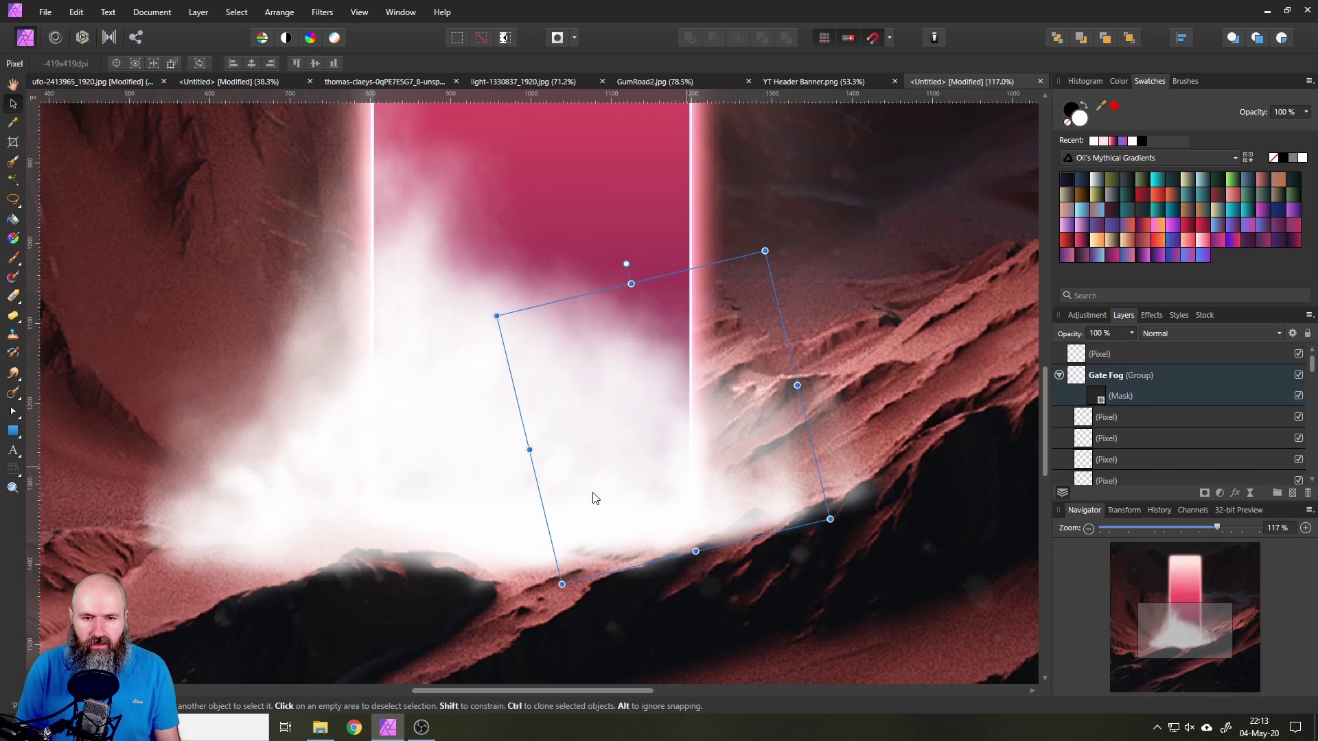
pyautogui.click(764, 598)
pyautogui.click(723, 571)
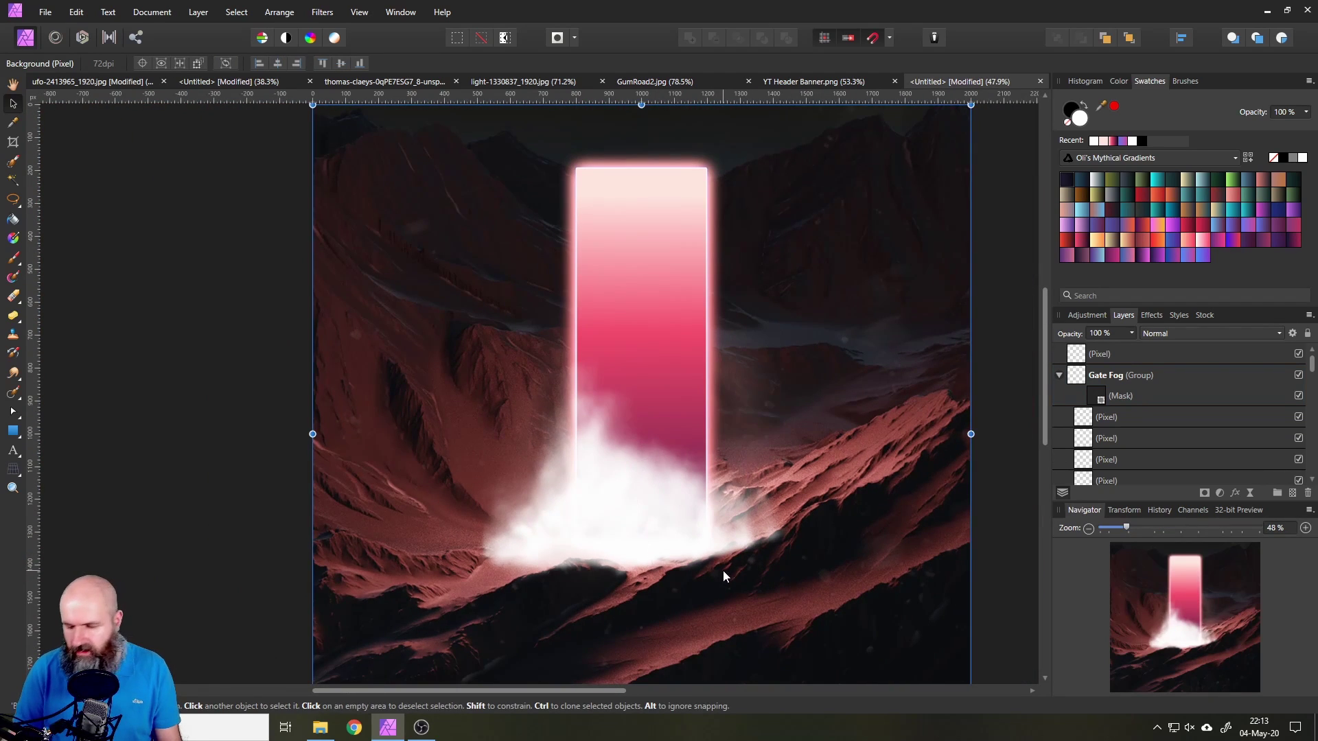
pyautogui.hotkey('ctrl', '-')
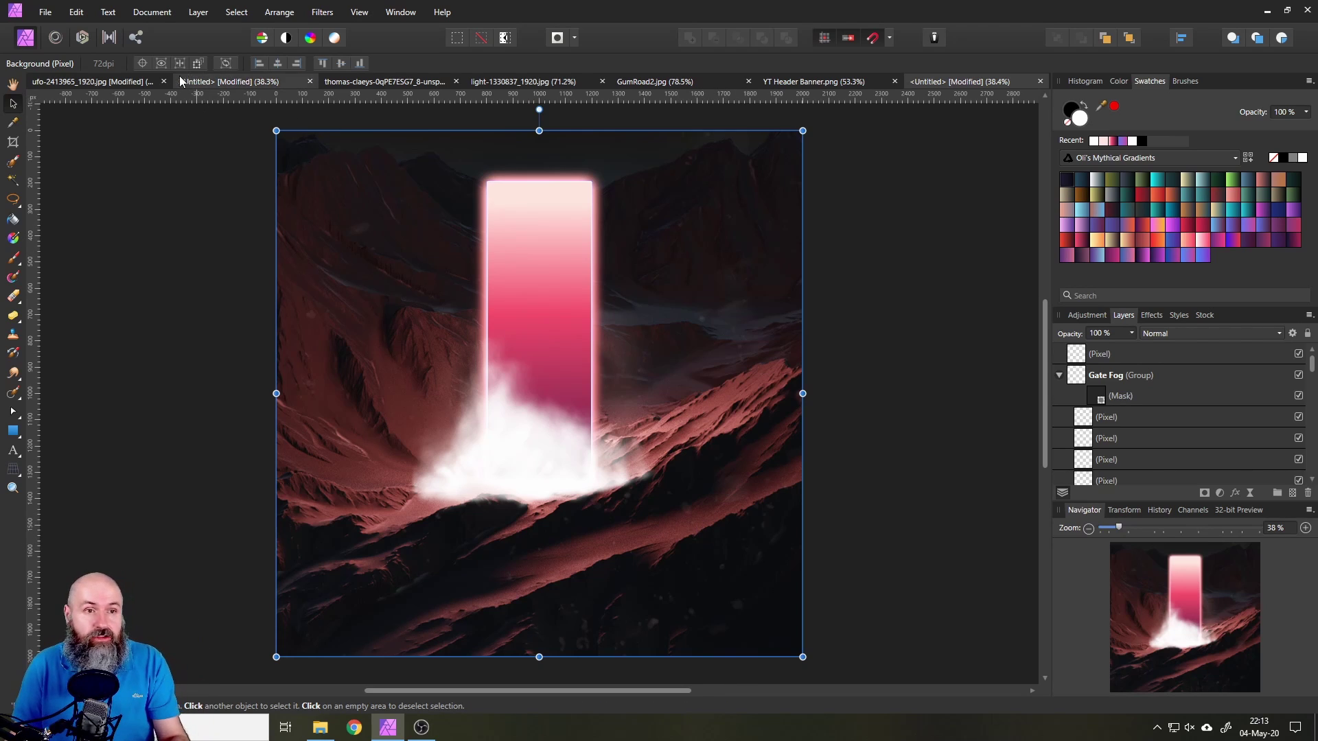
# Step: Switch to the ufo-2413965_1920.jpg document and make a loose freehand selection around the standing alien figure
pyautogui.click(120, 84)
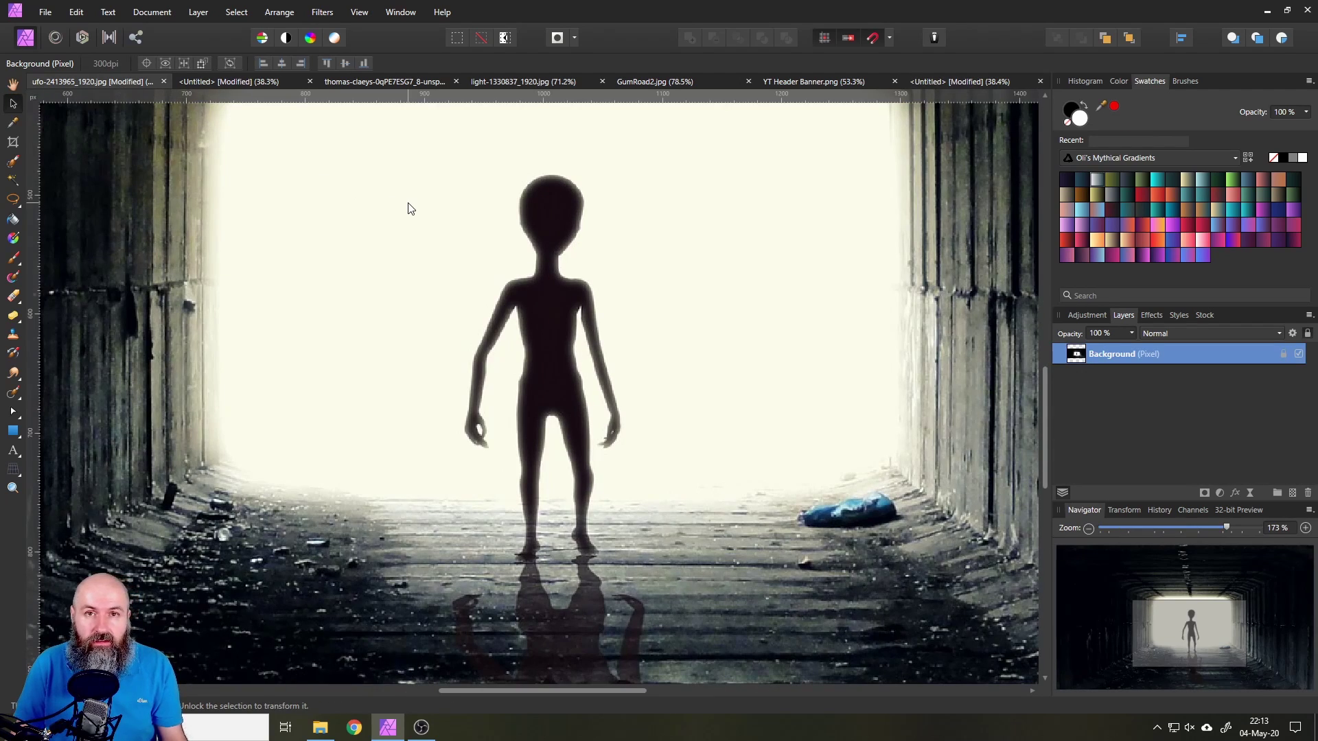
pyautogui.click(13, 199)
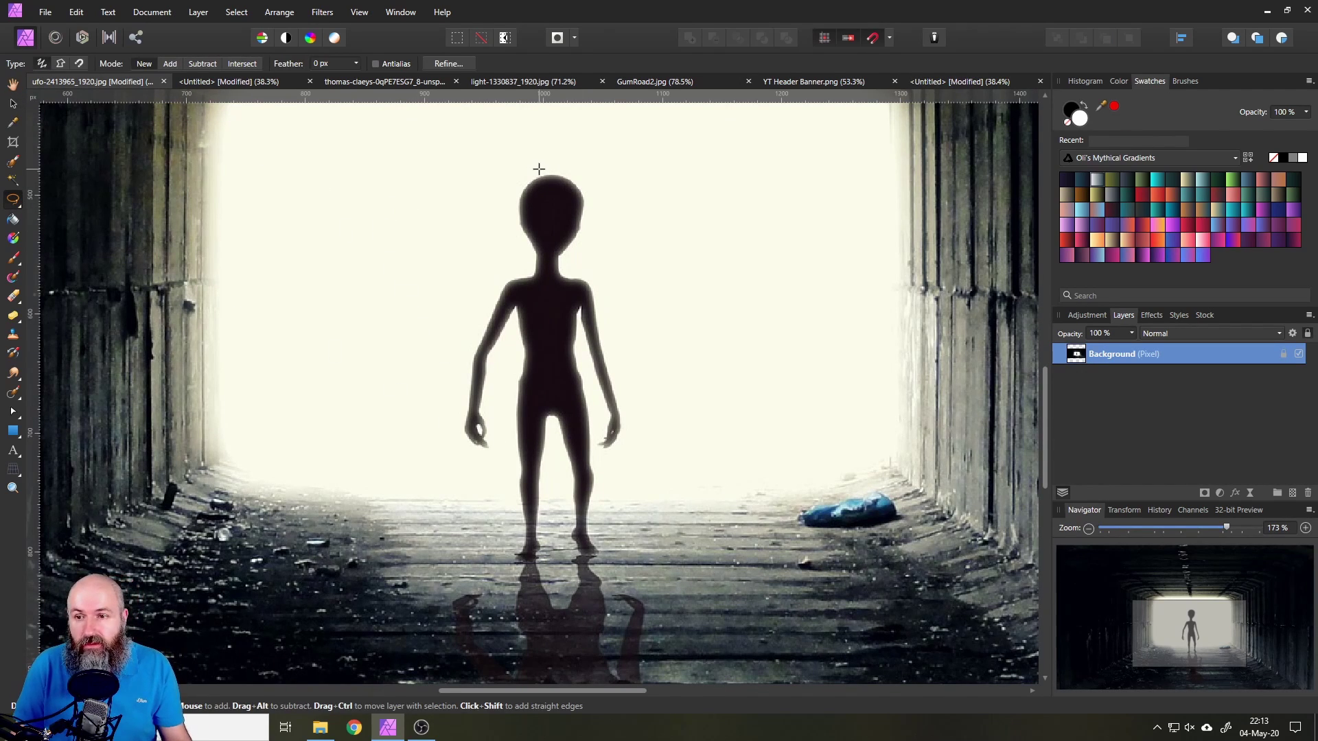
pyautogui.scroll(-5, 615, 310)
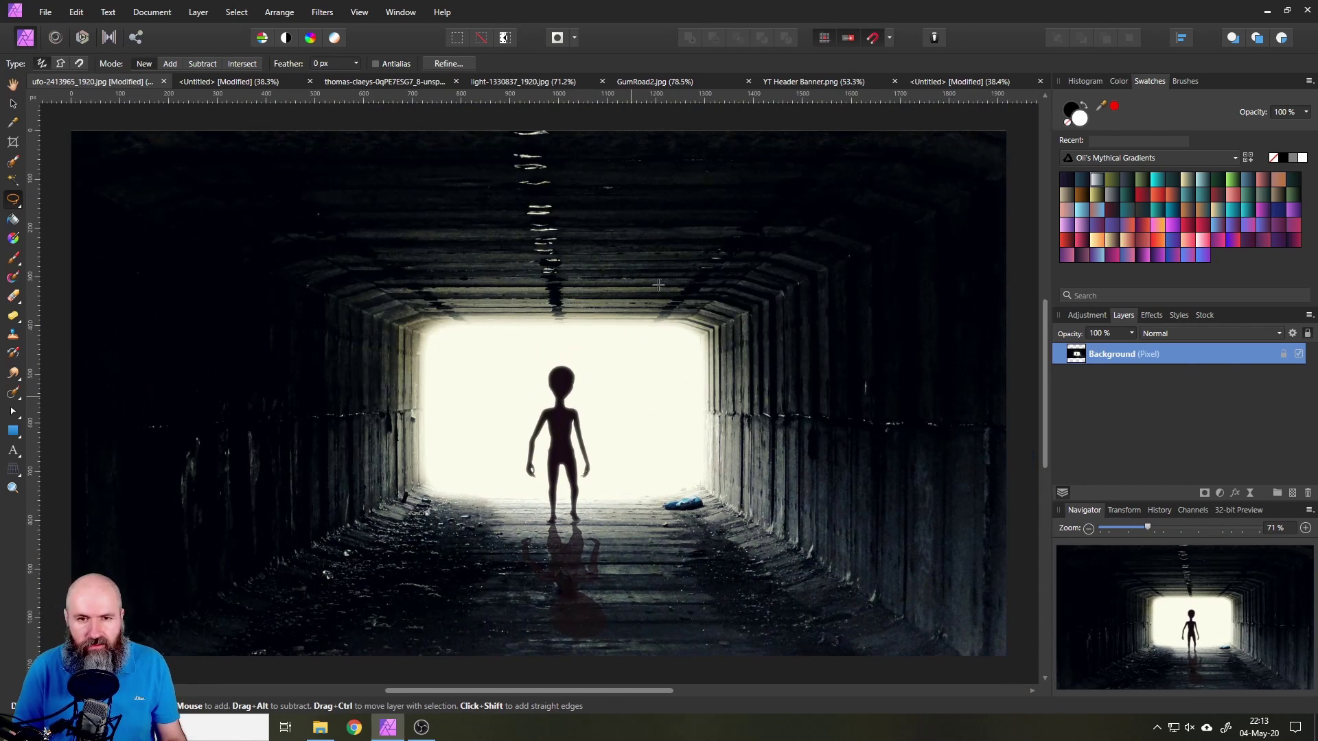
pyautogui.scroll(5, 566, 448)
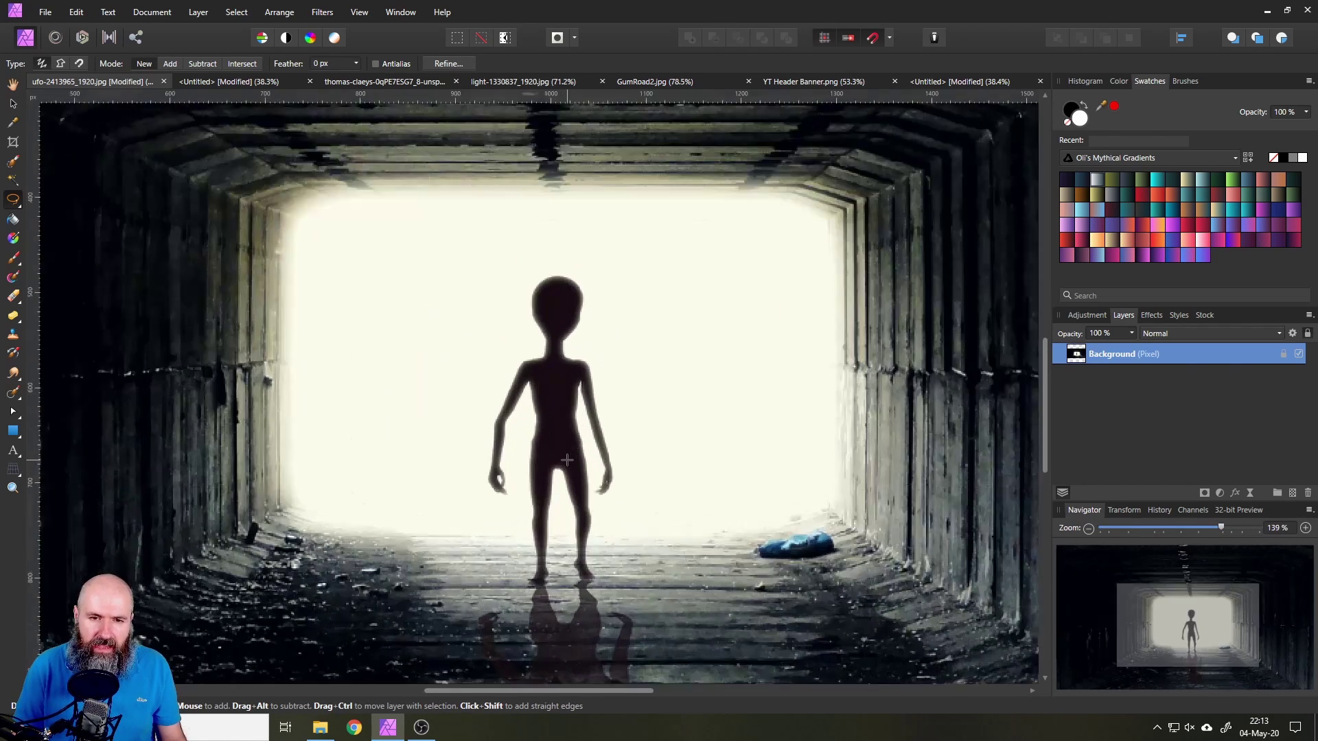
pyautogui.moveTo(574, 221)
pyautogui.mouseDown()
pyautogui.moveTo(516, 222)
pyautogui.moveTo(500, 249)
pyautogui.moveTo(518, 306)
pyautogui.moveTo(470, 358)
pyautogui.moveTo(457, 409)
pyautogui.moveTo(454, 498)
pyautogui.moveTo(501, 533)
pyautogui.moveTo(527, 623)
pyautogui.moveTo(606, 610)
pyautogui.moveTo(630, 517)
pyautogui.moveTo(637, 467)
pyautogui.moveTo(603, 250)
pyautogui.moveTo(580, 220)
pyautogui.mouseUp()
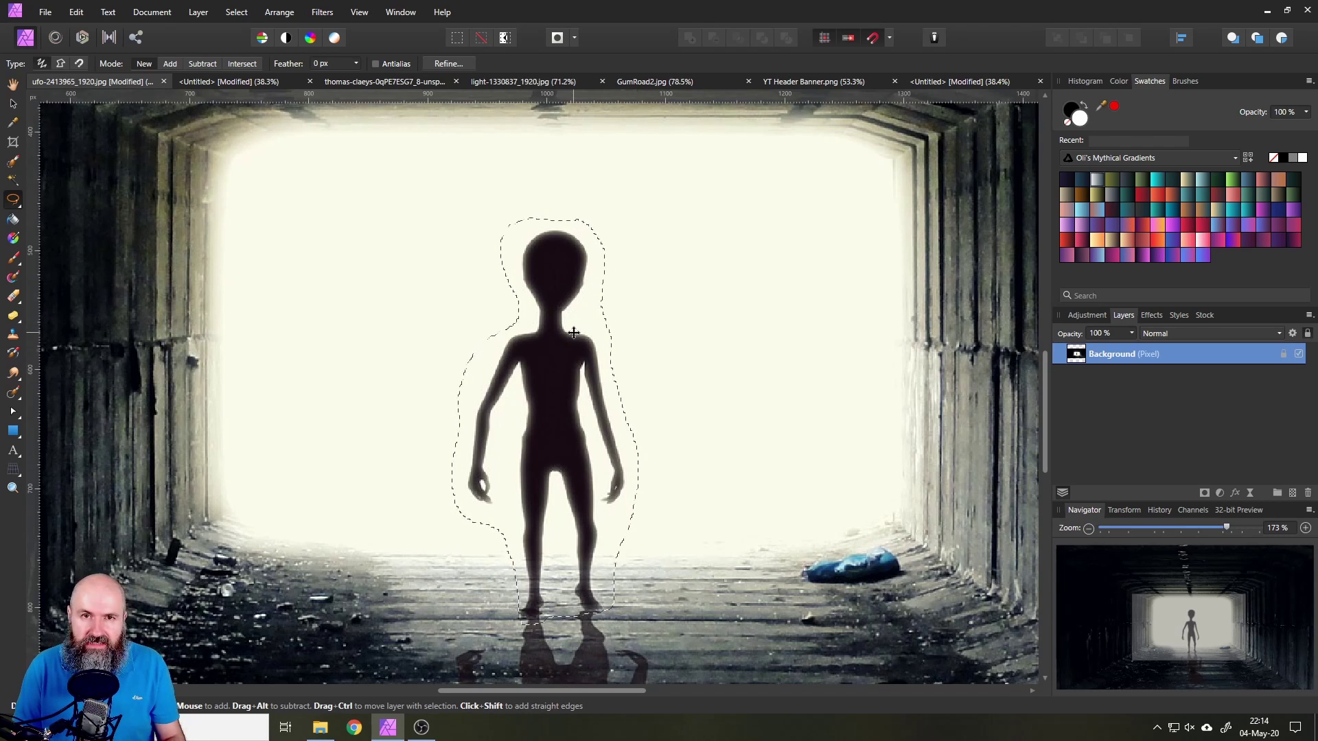
# Step: Bring the selected alien into the mountain composite as a layer named Alien between the rectangles, with blend mode Multiply
pyautogui.click(933, 84)
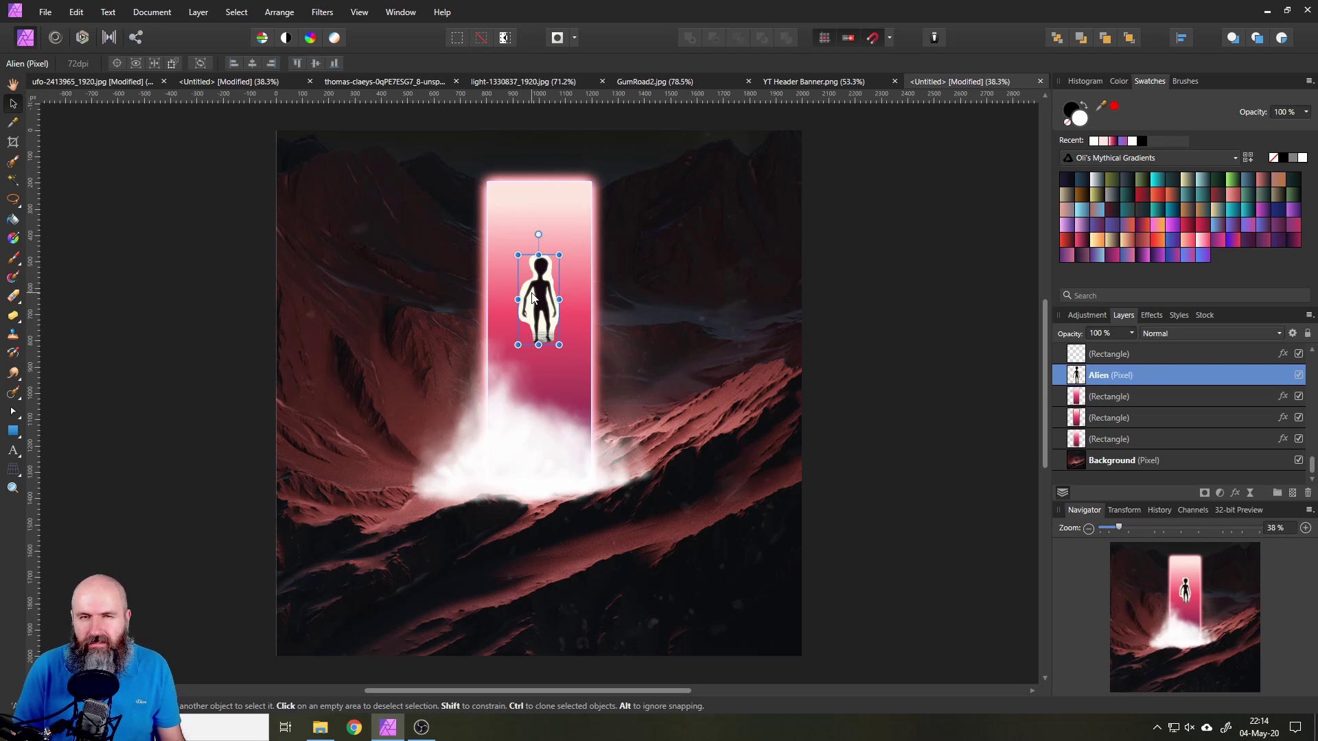
pyautogui.click(12, 487)
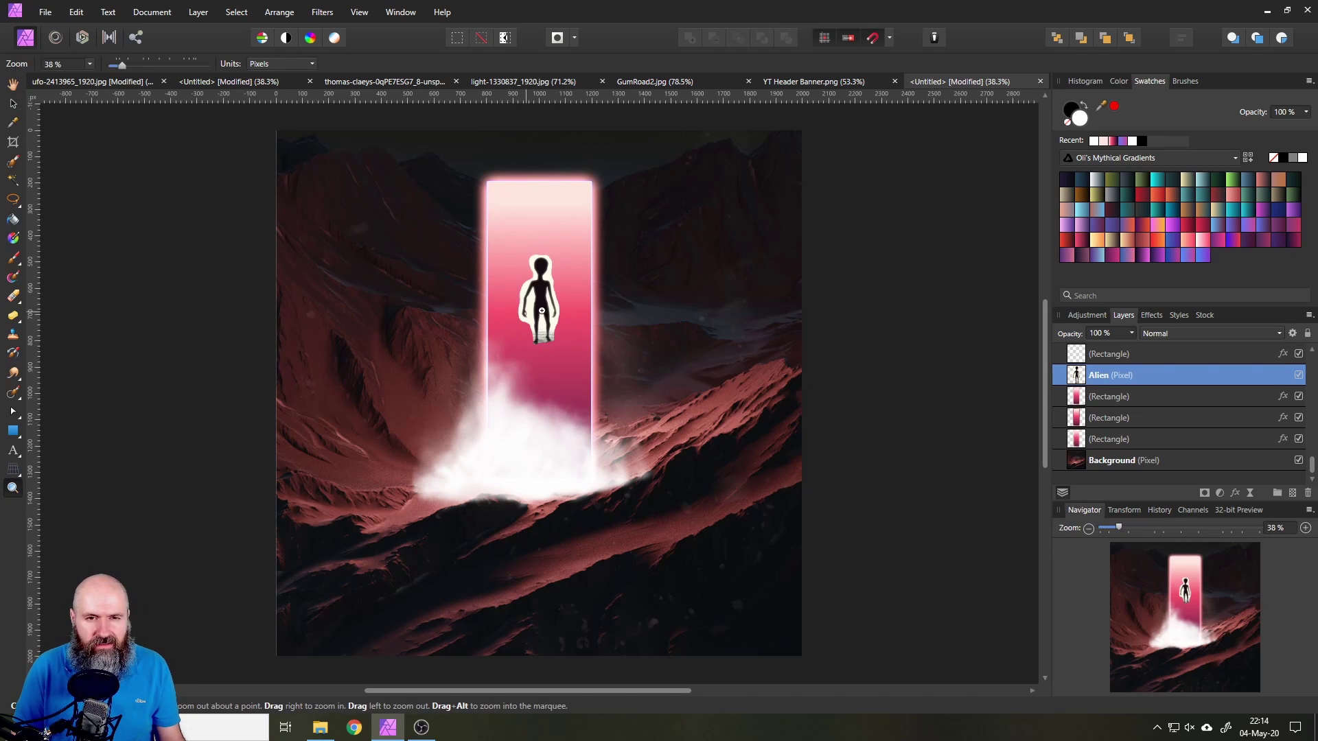
pyautogui.scroll(4, 539, 278)
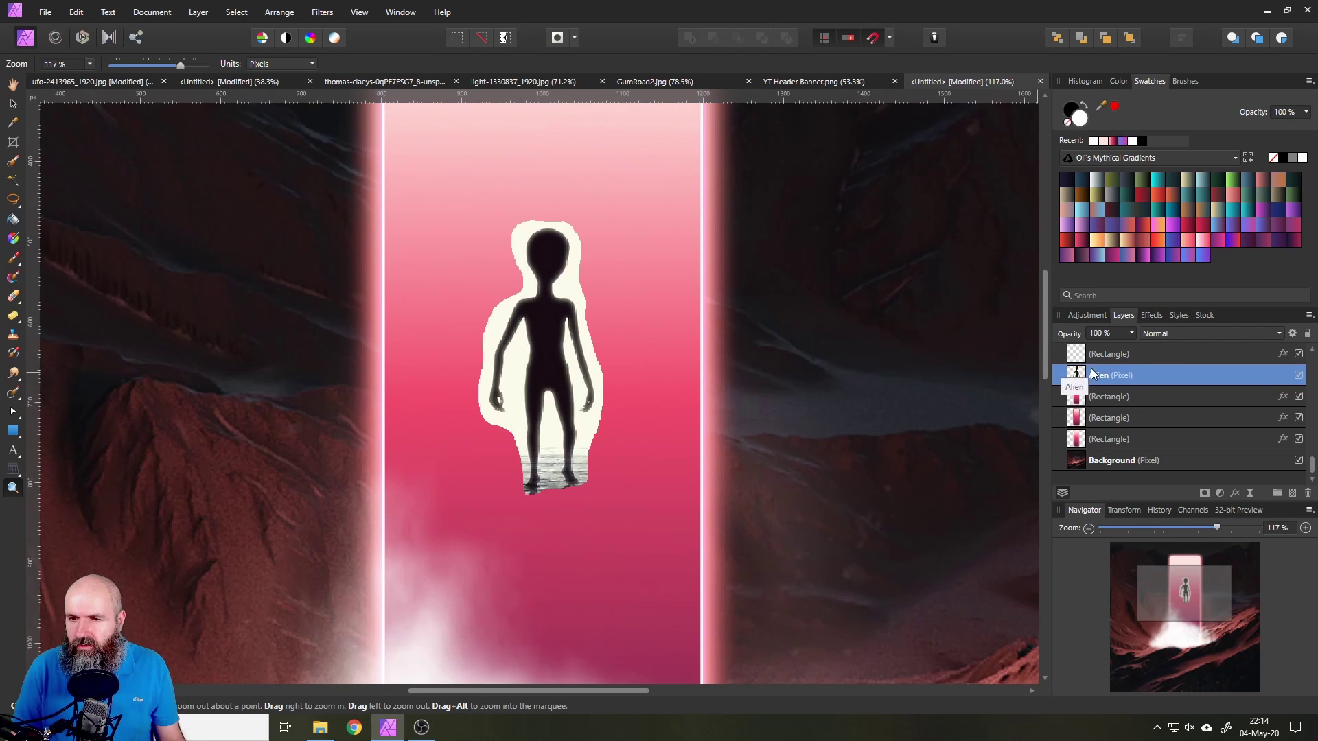
pyautogui.click(1161, 337)
pyautogui.click(1155, 386)
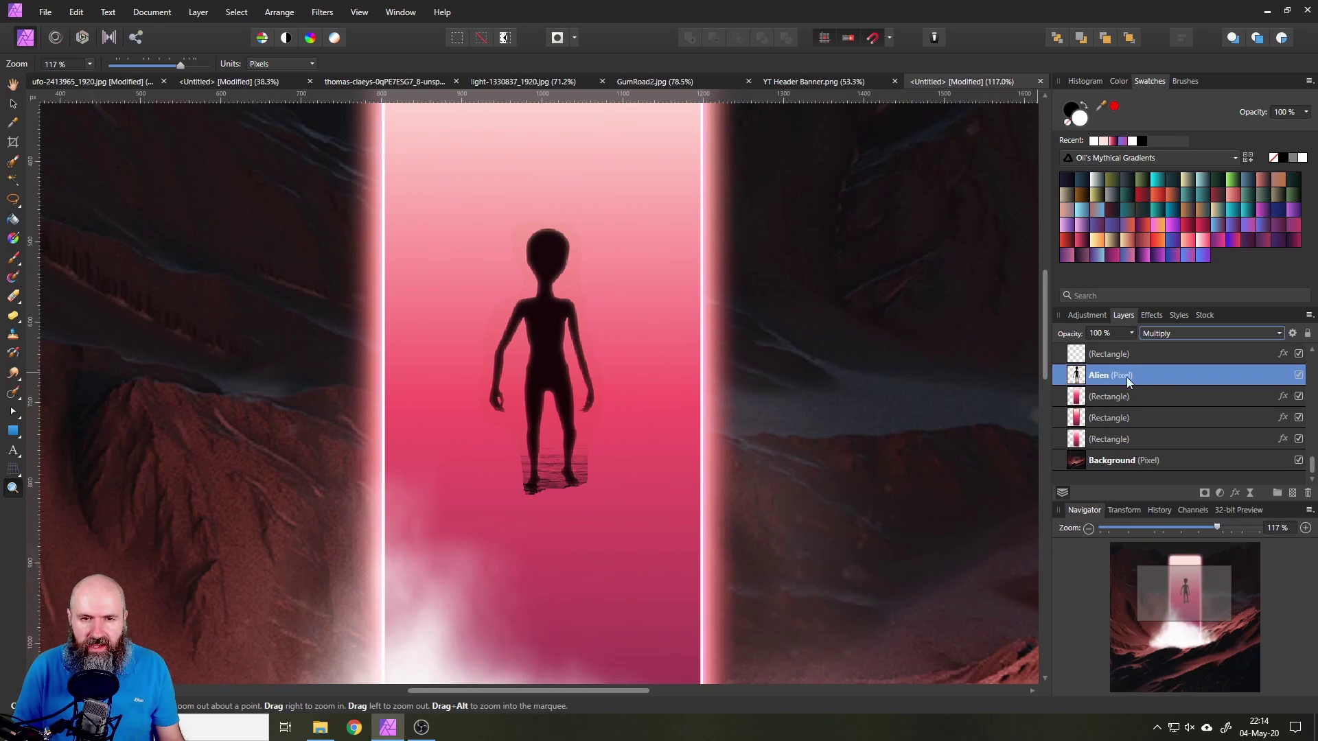
# Step: Fade the light fringe around the Alien layer by setting its source layer blend range's end point to In 92.9% and Out 0%
pyautogui.scroll(5, 546, 250)
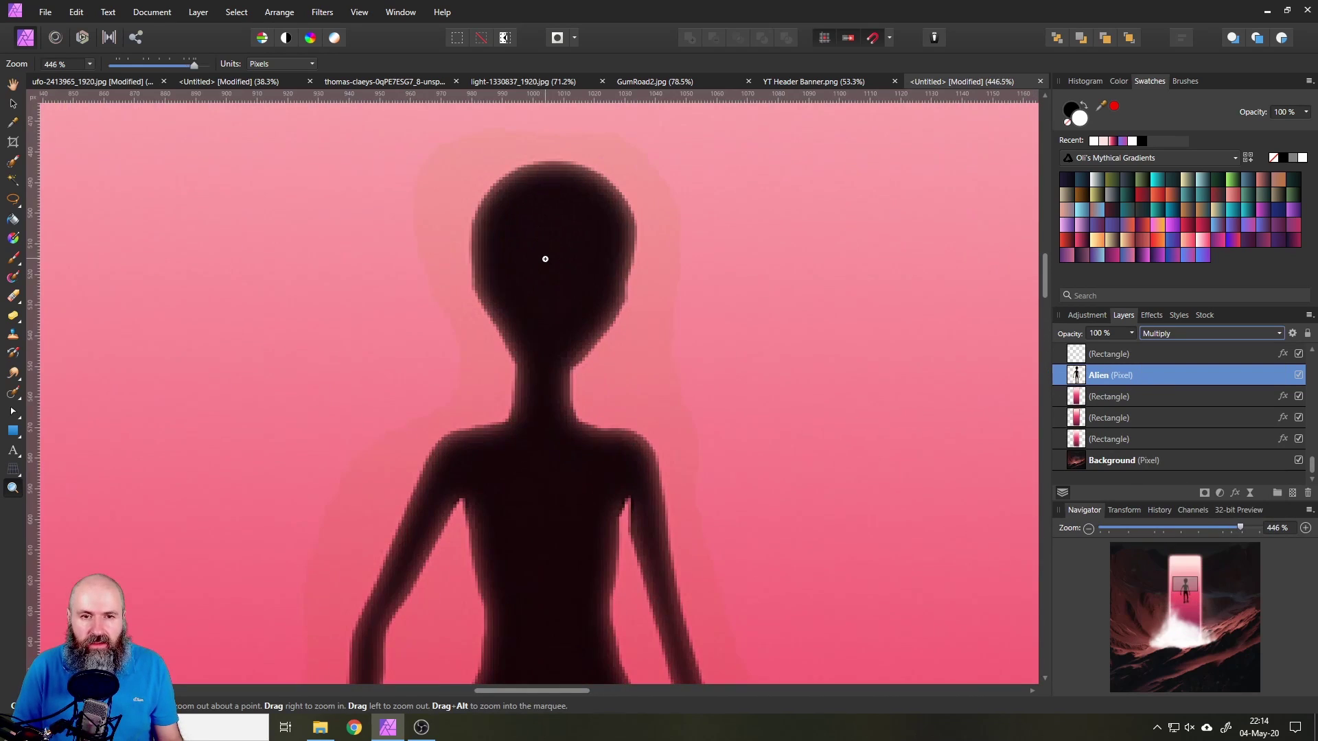
pyautogui.click(1293, 334)
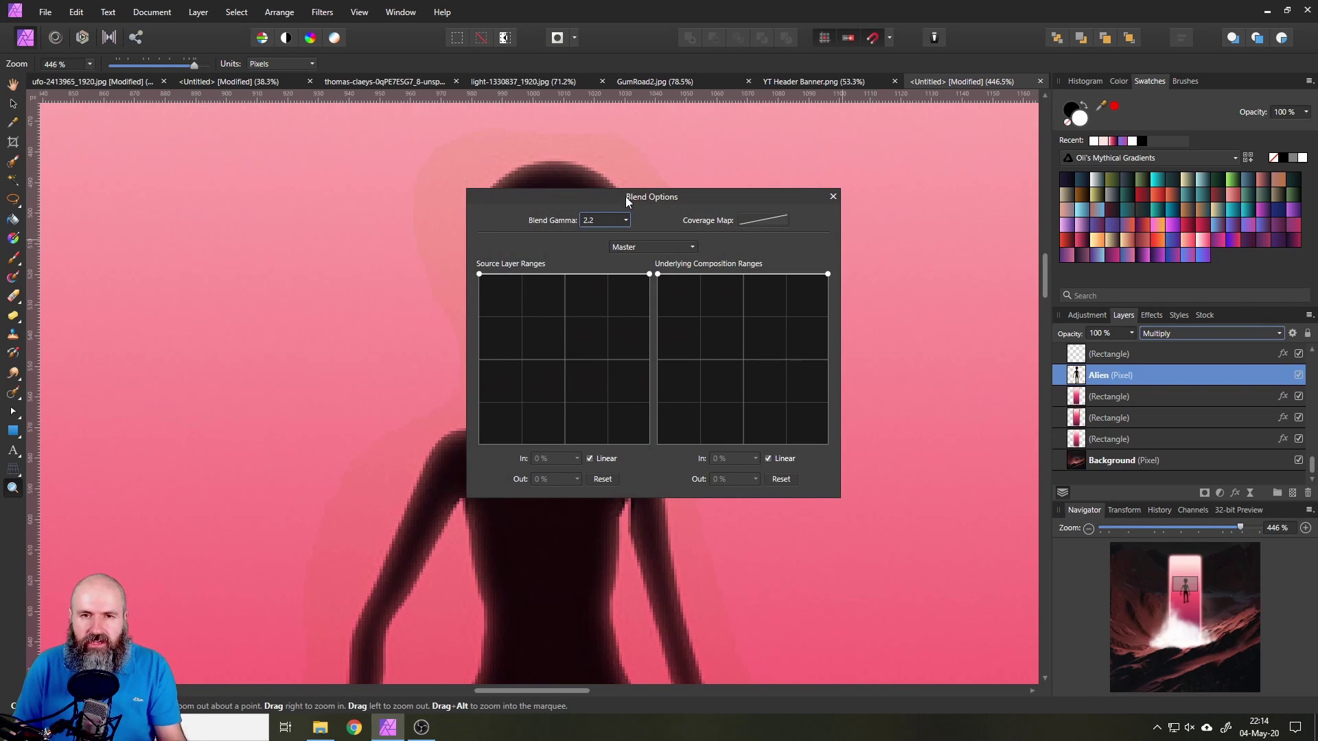
pyautogui.moveTo(616, 205); pyautogui.dragTo(873, 221)
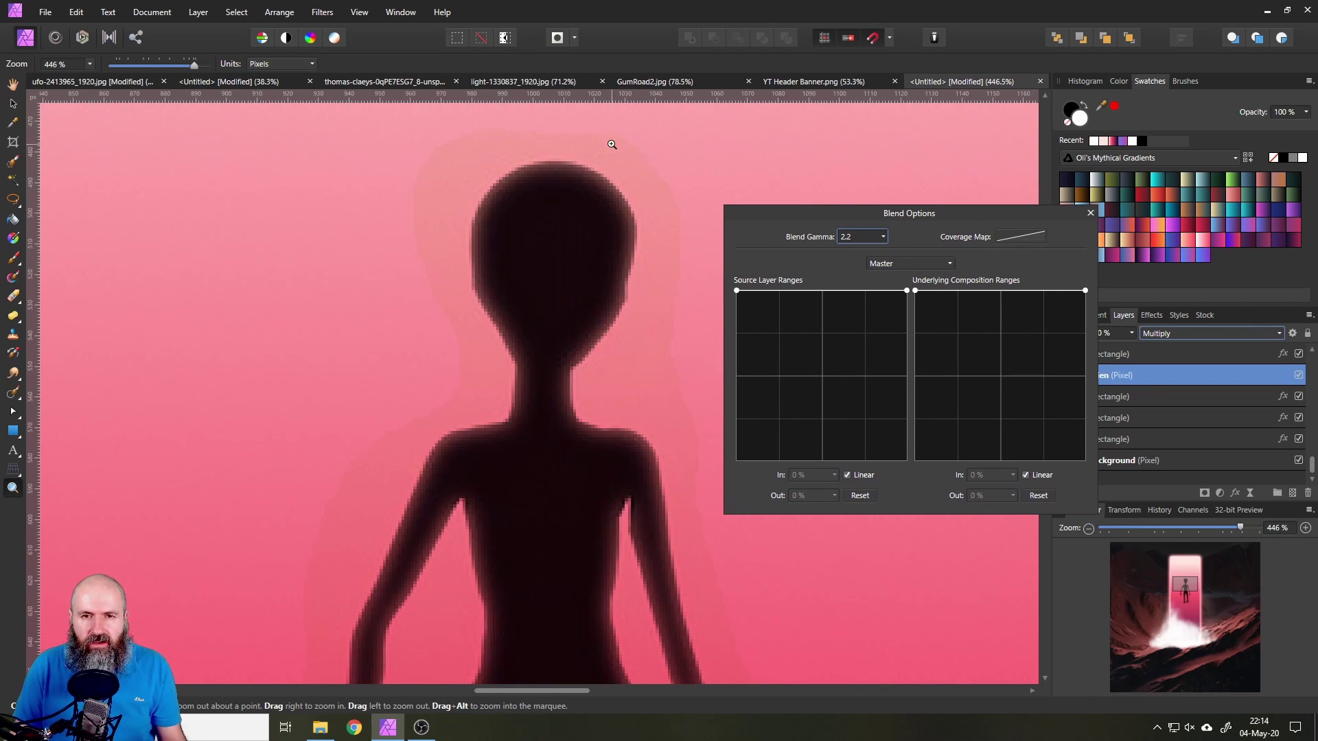
pyautogui.click(906, 291)
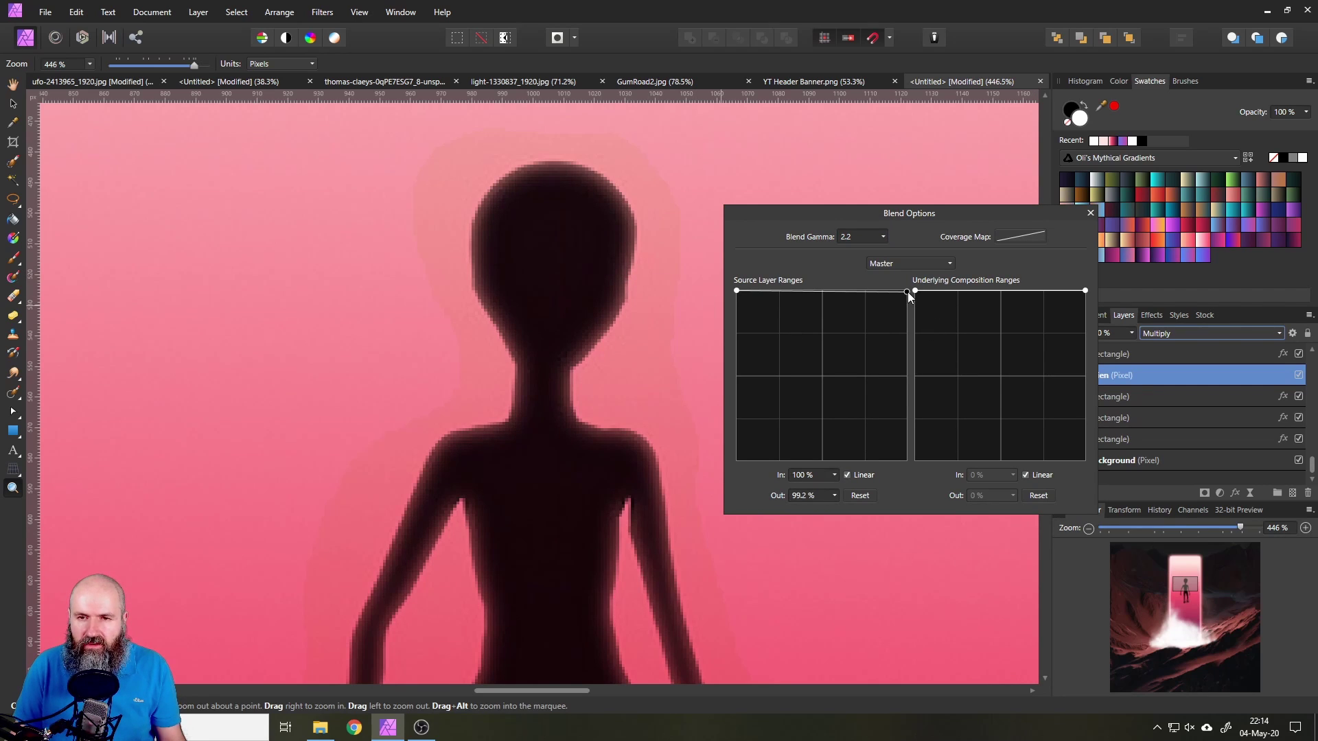
pyautogui.moveTo(908, 293); pyautogui.dragTo(895, 469)
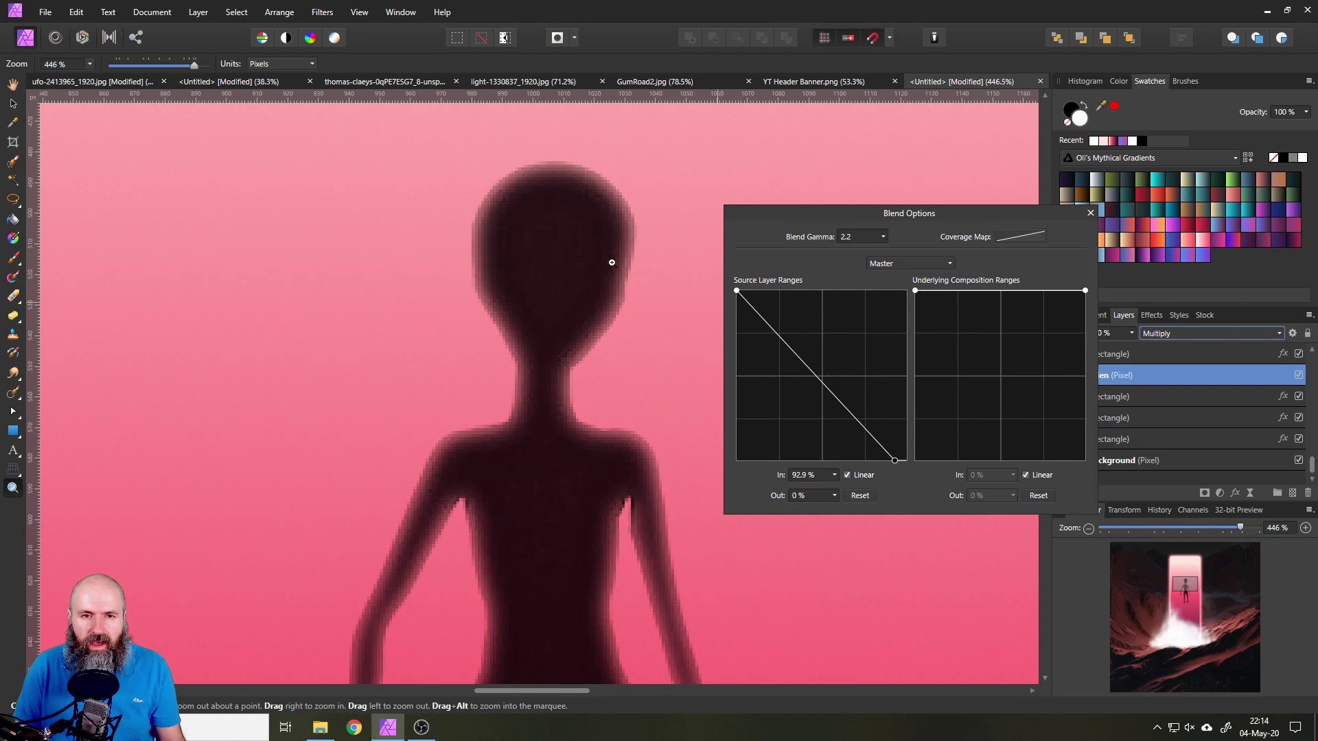
pyautogui.click(1090, 212)
pyautogui.scroll(-5, 722, 320)
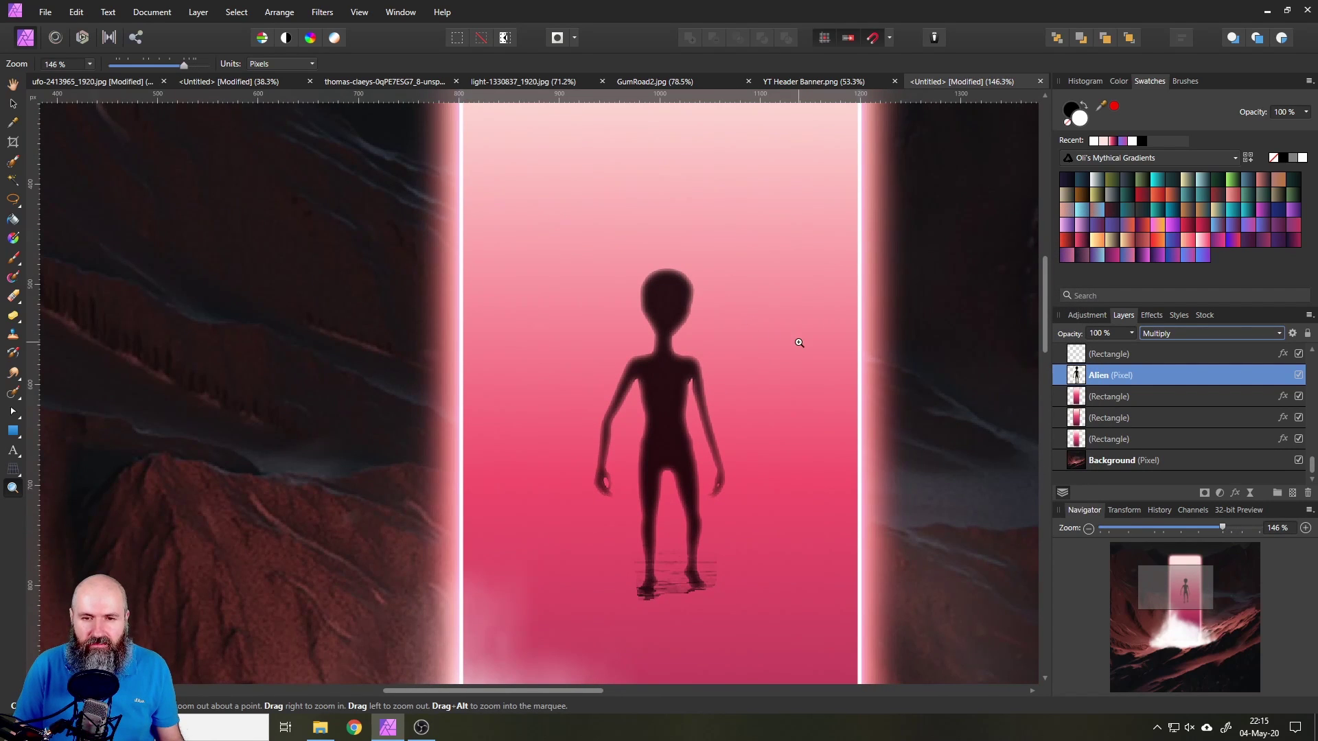
pyautogui.scroll(-1, 770, 303)
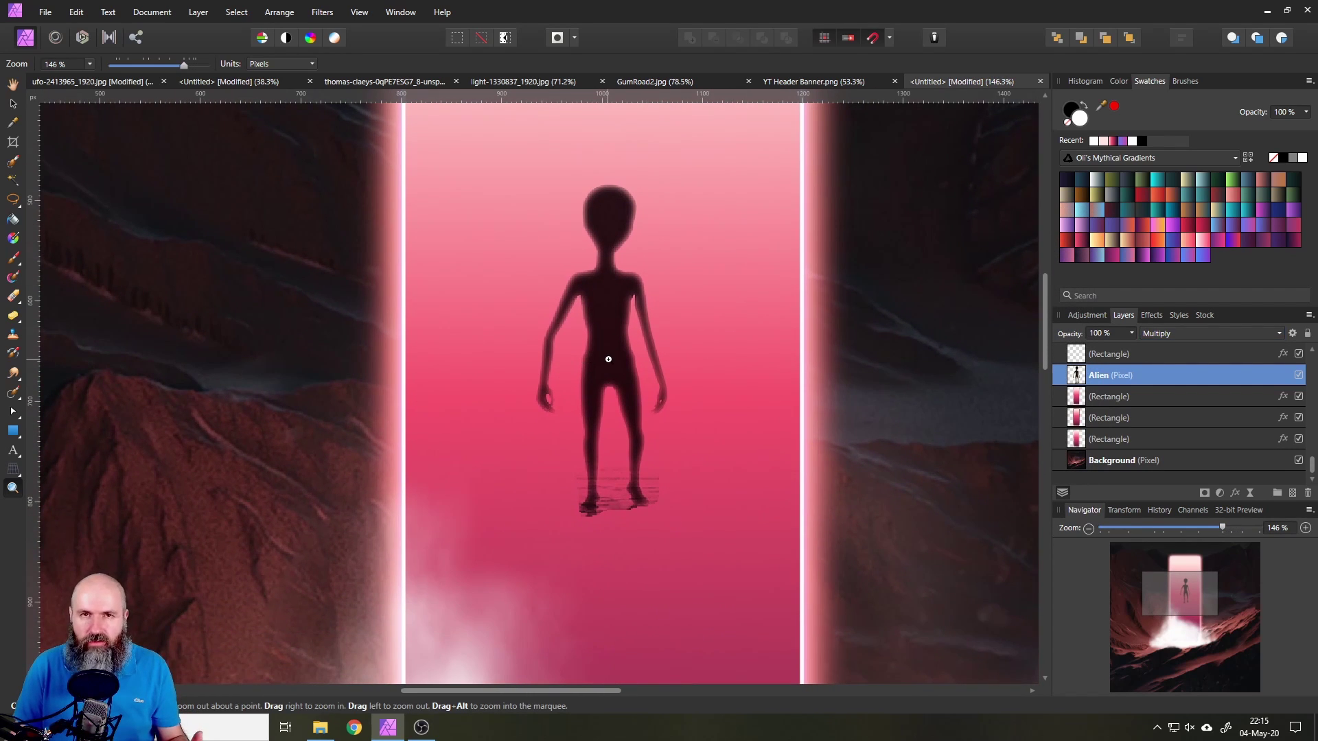
# Step: Move the alien down into the fog at the gate's base and place its layer between the fog patches inside Gate Fog
pyautogui.click(13, 105)
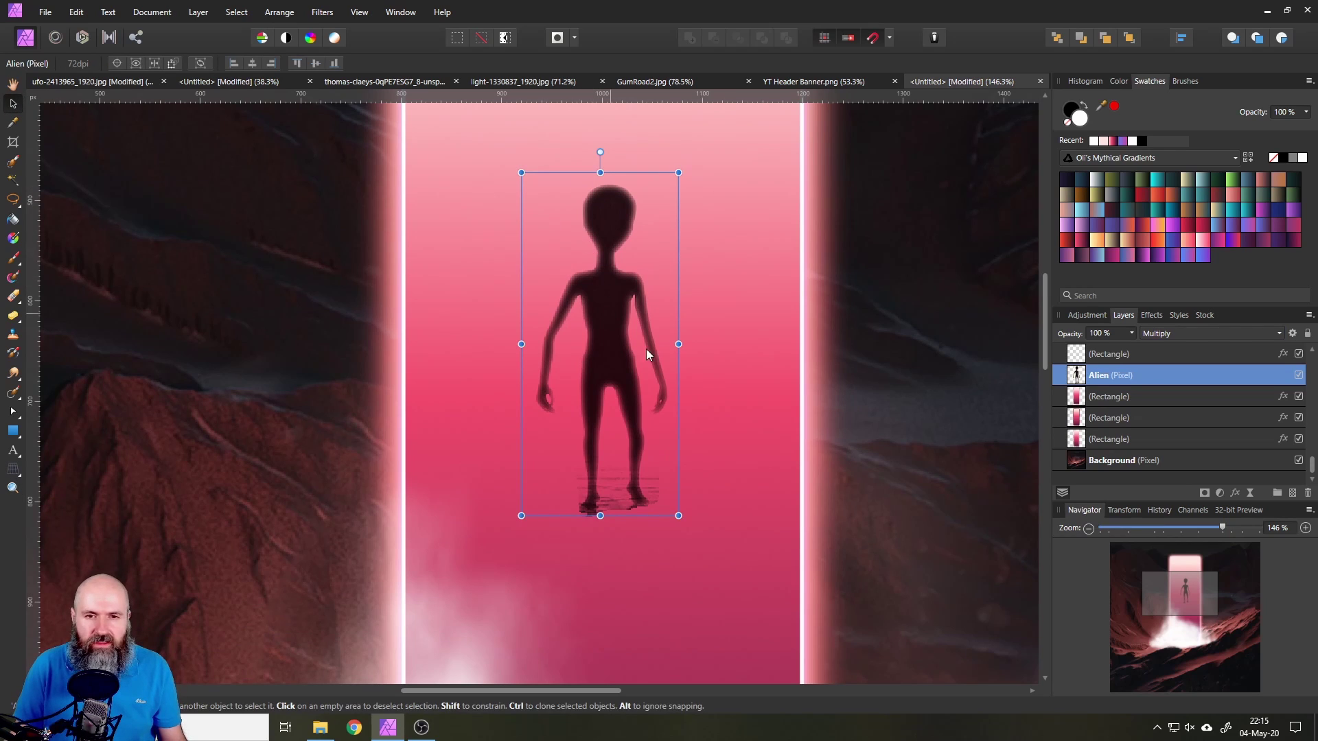
pyautogui.scroll(-5, 716, 323)
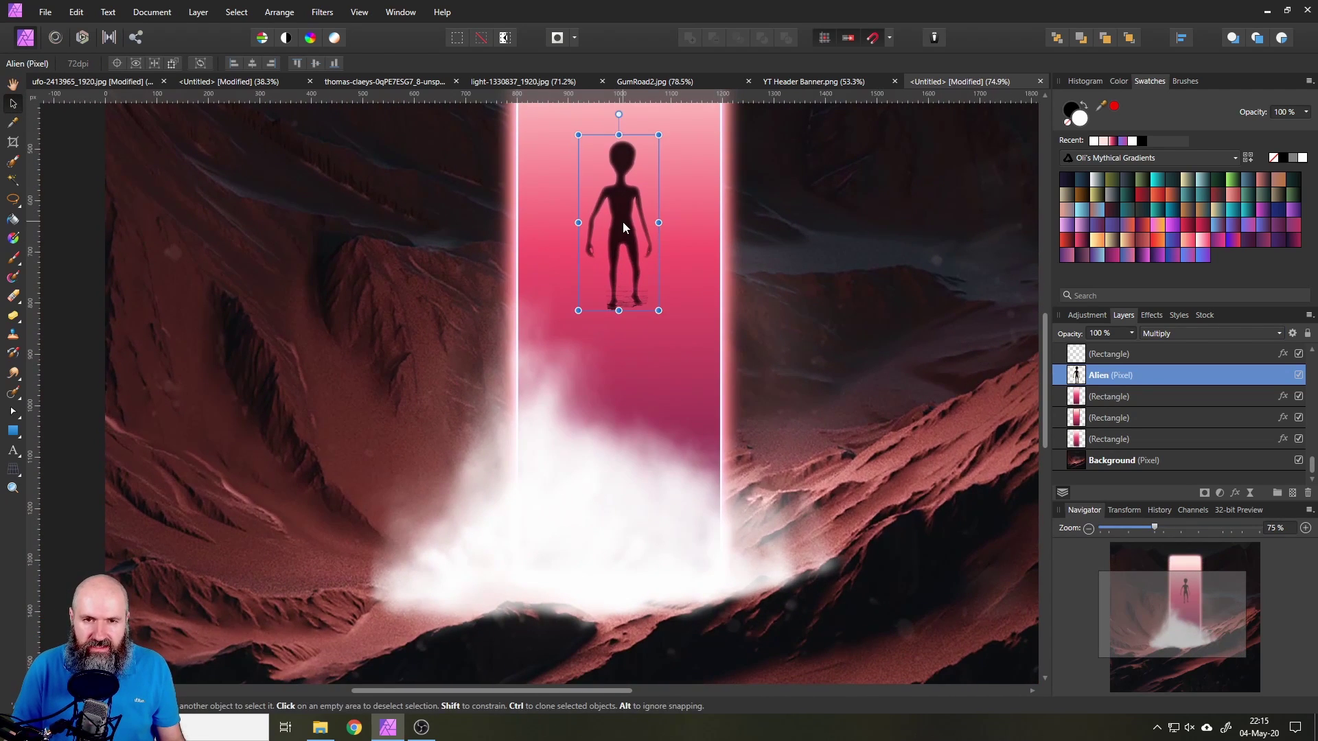
pyautogui.moveTo(624, 221); pyautogui.dragTo(624, 481)
pyautogui.scroll(3, 1130, 390)
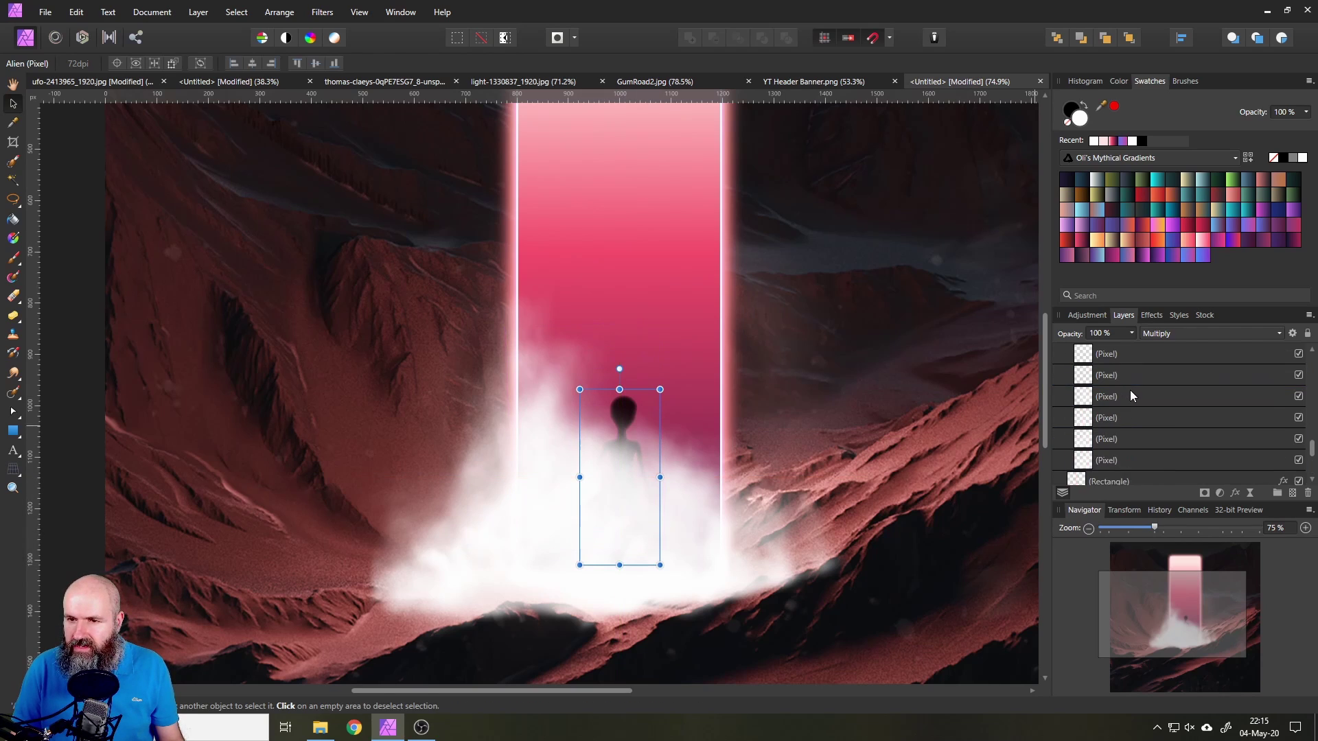
pyautogui.moveTo(1087, 432)
pyautogui.mouseDown()
pyautogui.moveTo(1090, 347)
pyautogui.moveTo(1084, 450)
pyautogui.mouseUp()
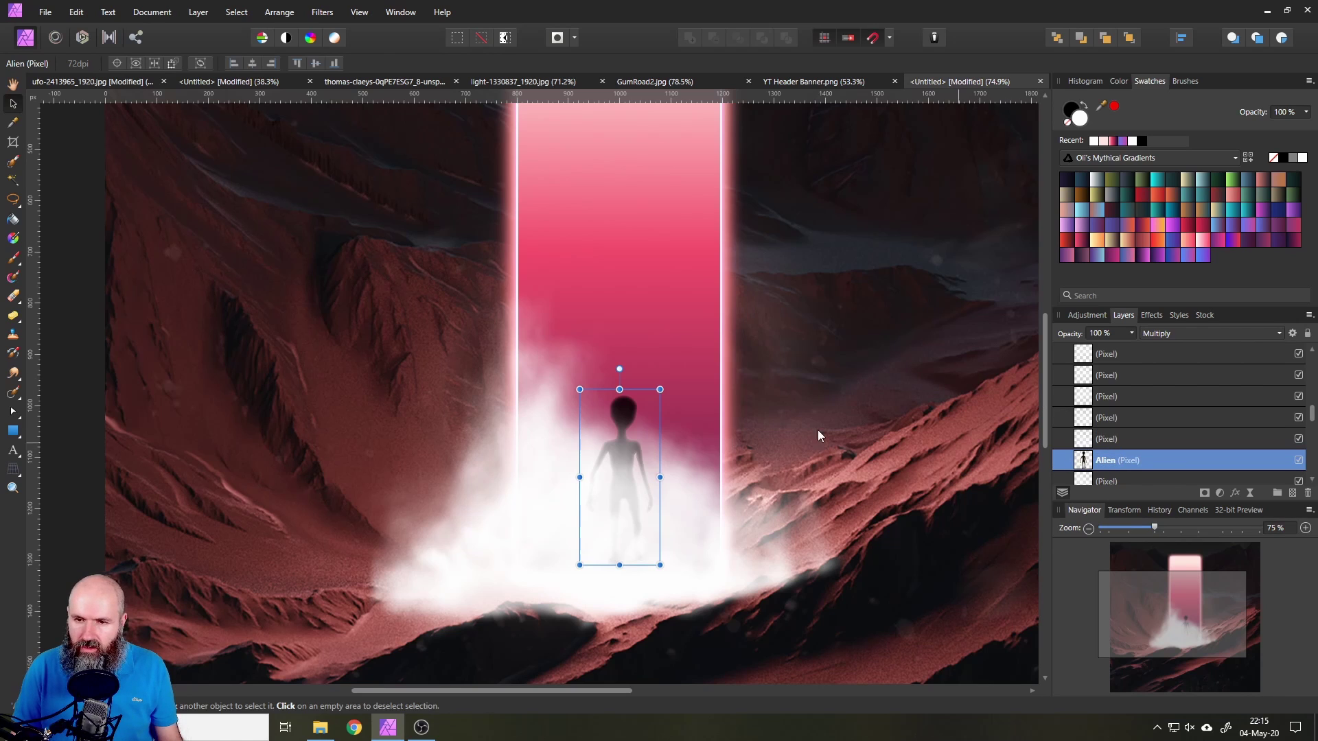
# Step: Add a pixel layer directly above Alien and paint soft white fog over the alien's feet with a 70 px brush at 12% opacity
pyautogui.scroll(1, 655, 492)
pyautogui.scroll(3, 633, 574)
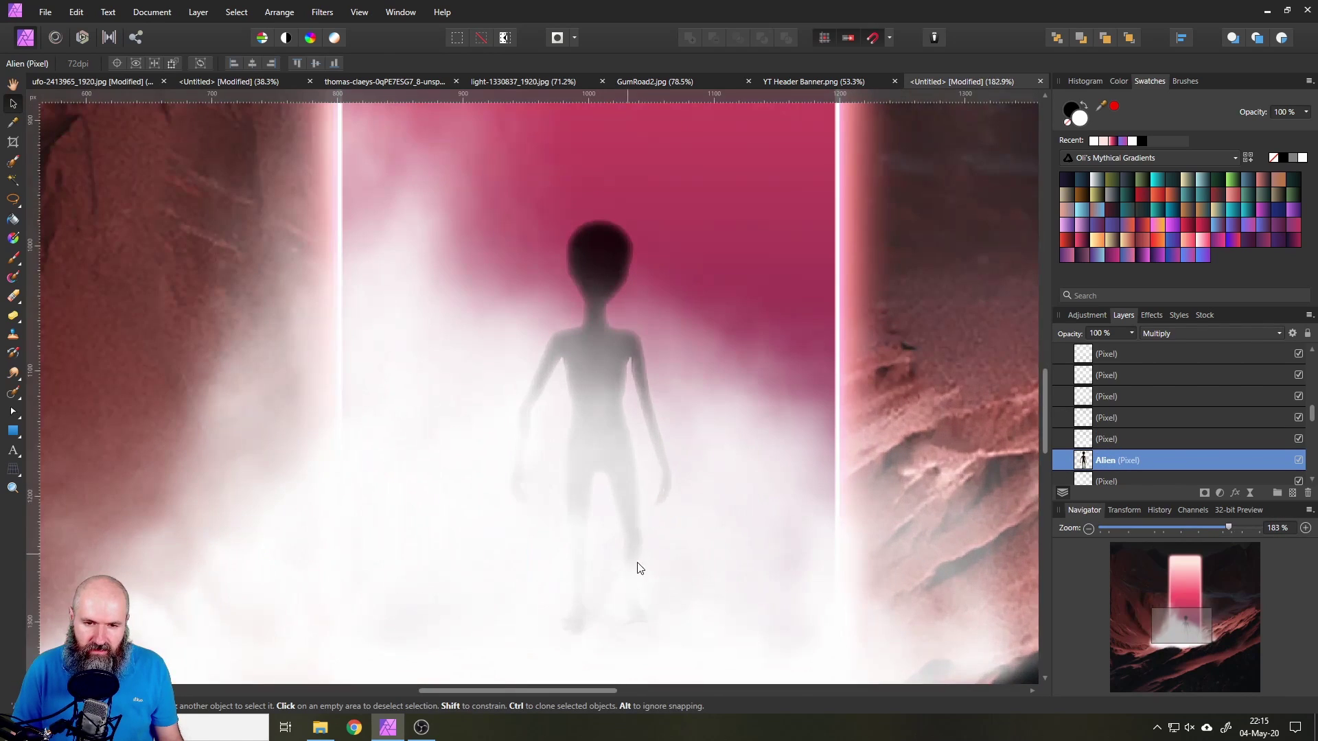
pyautogui.moveTo(654, 567); pyautogui.dragTo(682, 446)
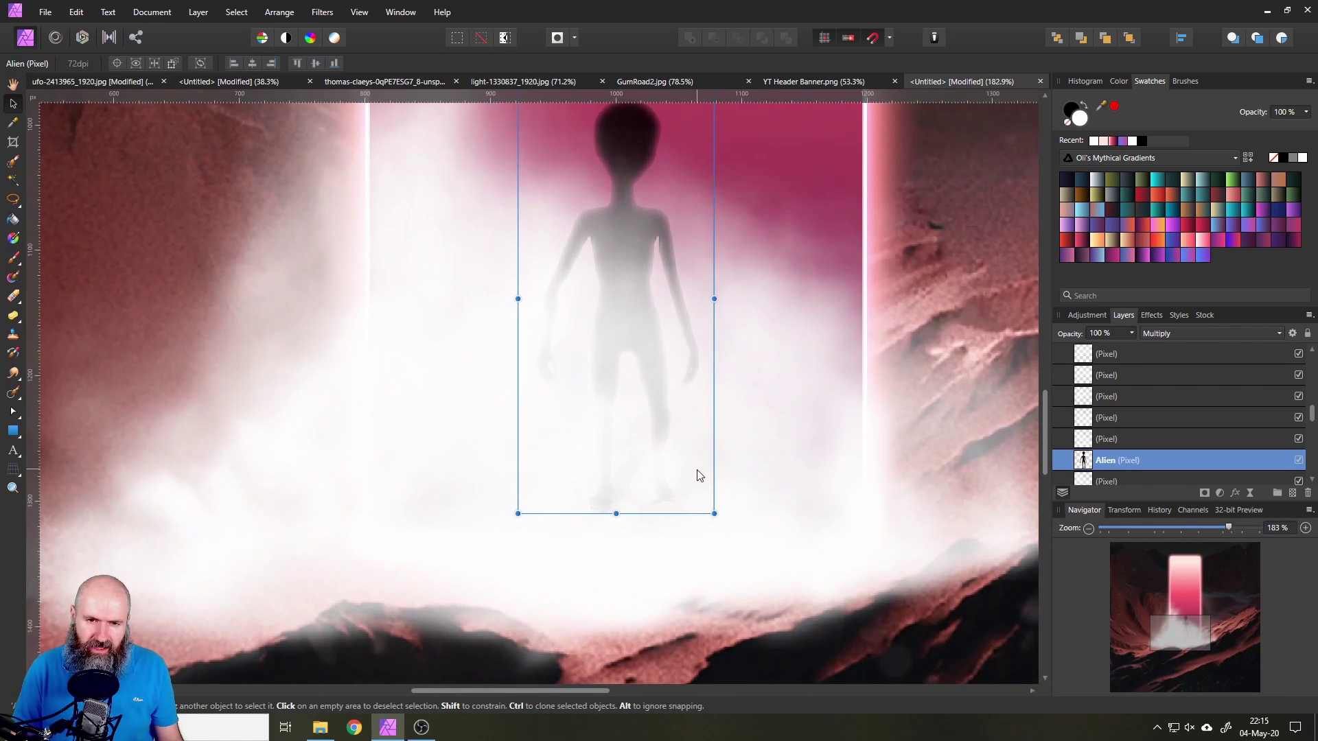
pyautogui.click(1293, 494)
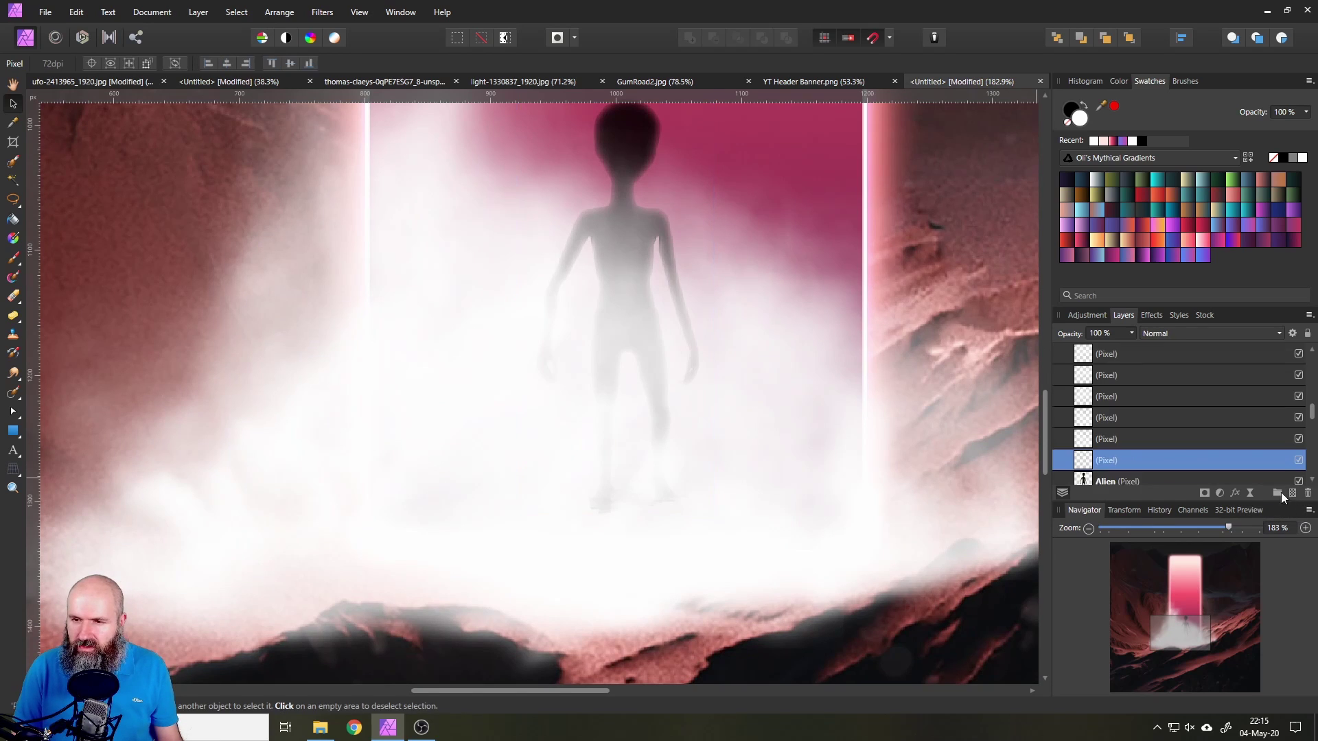
pyautogui.click(12, 257)
pyautogui.moveTo(577, 521)
pyautogui.mouseDown()
pyautogui.moveTo(578, 476)
pyautogui.moveTo(622, 514)
pyautogui.moveTo(574, 460)
pyautogui.moveTo(609, 502)
pyautogui.moveTo(653, 519)
pyautogui.moveTo(596, 497)
pyautogui.moveTo(676, 496)
pyautogui.moveTo(485, 520)
pyautogui.moveTo(639, 522)
pyautogui.moveTo(700, 484)
pyautogui.moveTo(553, 533)
pyautogui.moveTo(605, 492)
pyautogui.moveTo(601, 514)
pyautogui.moveTo(641, 492)
pyautogui.moveTo(608, 448)
pyautogui.mouseUp()
pyautogui.scroll(-5, 608, 448)
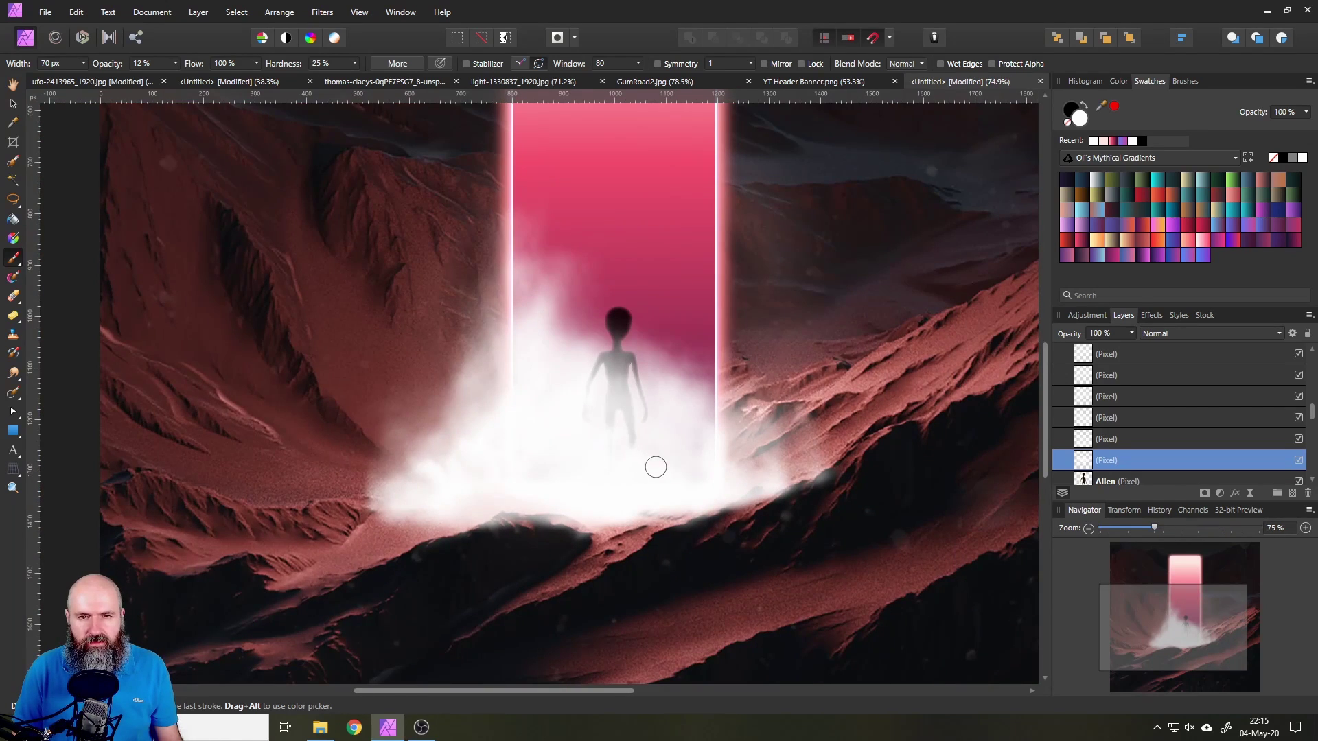
pyautogui.scroll(-3, 653, 464)
pyautogui.scroll(-2, 723, 450)
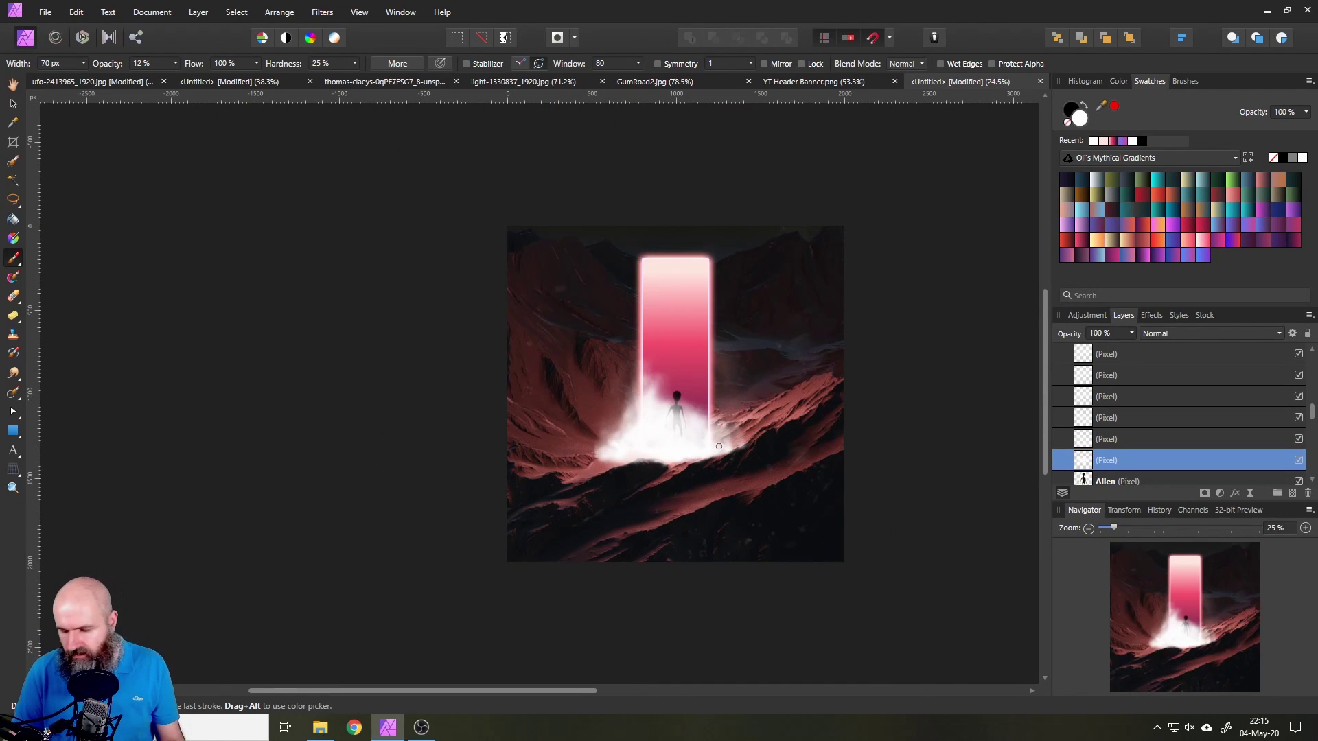
pyautogui.scroll(2, 719, 447)
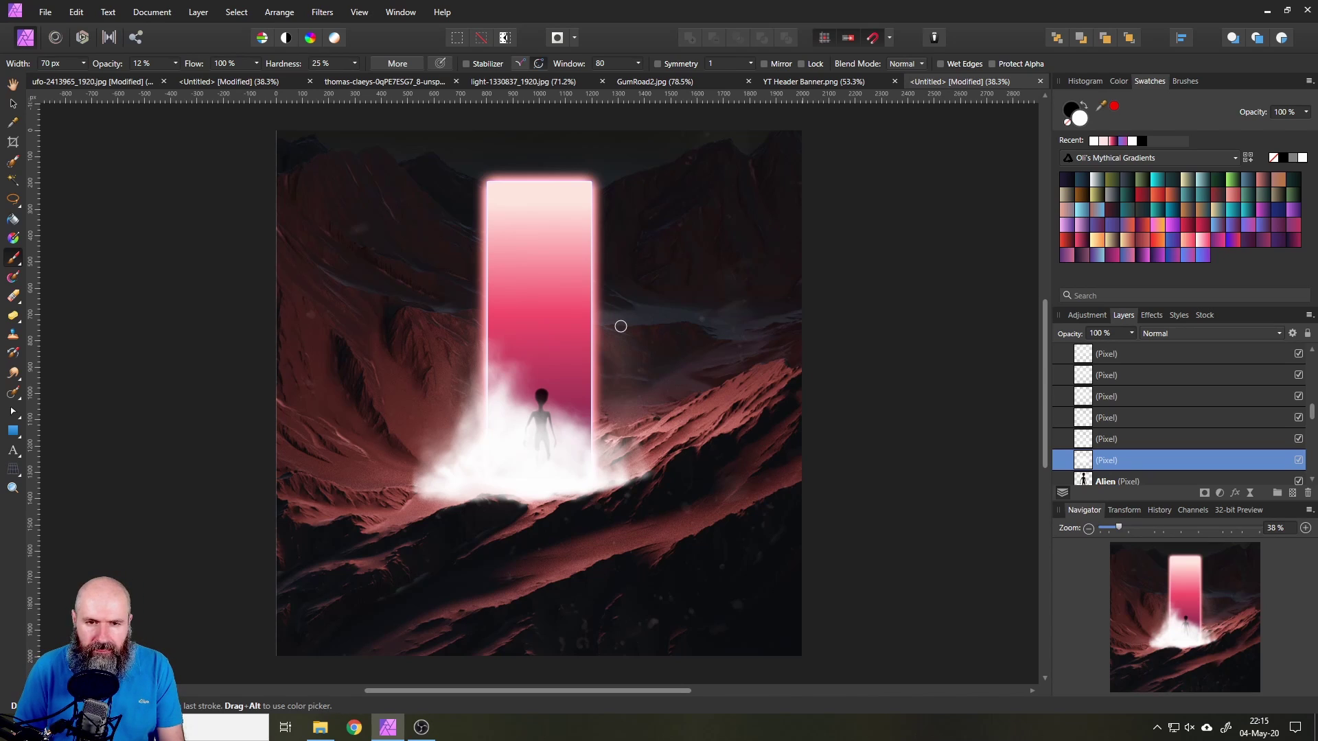
# Step: Select the Alien layer together with the painted fog layer above it and nudge both slightly left within the gate
pyautogui.moveTo(1079, 483); pyautogui.dragTo(1085, 476)
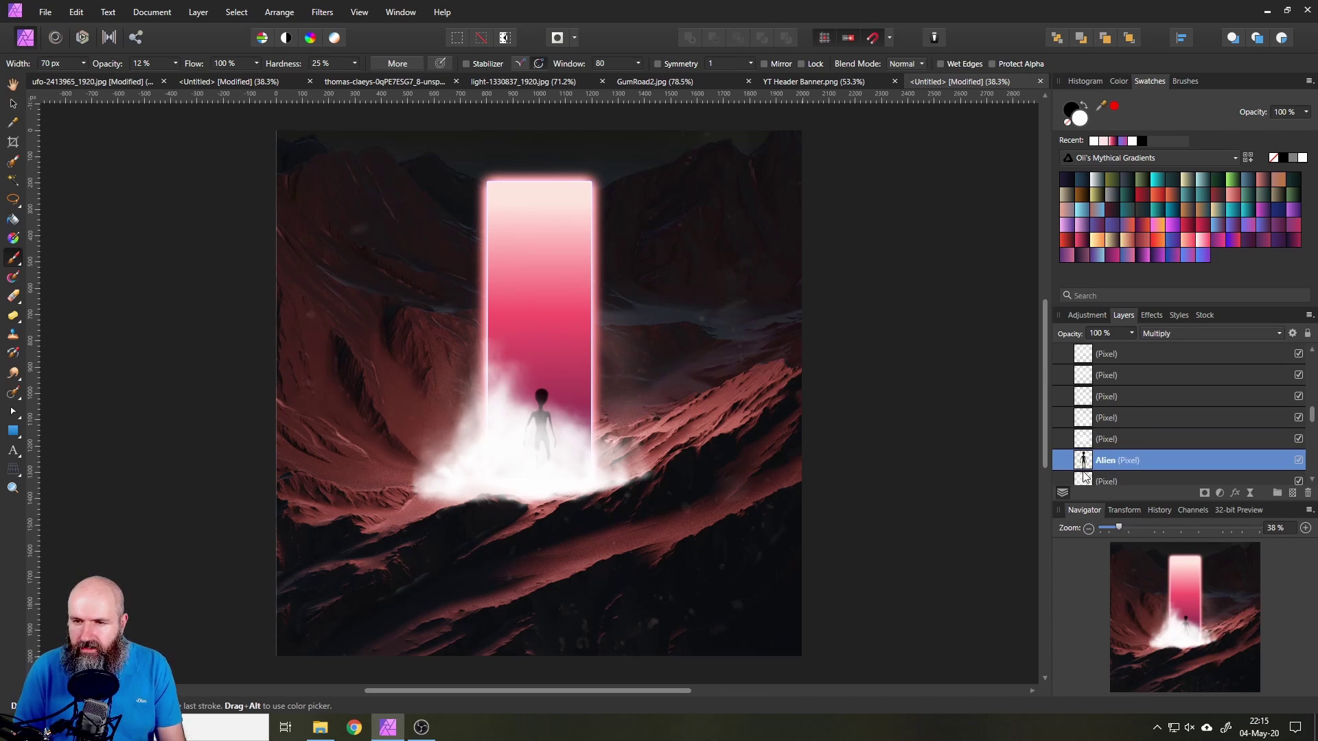
pyautogui.keyDown('shift'); pyautogui.click(1086, 443); pyautogui.keyUp('shift')
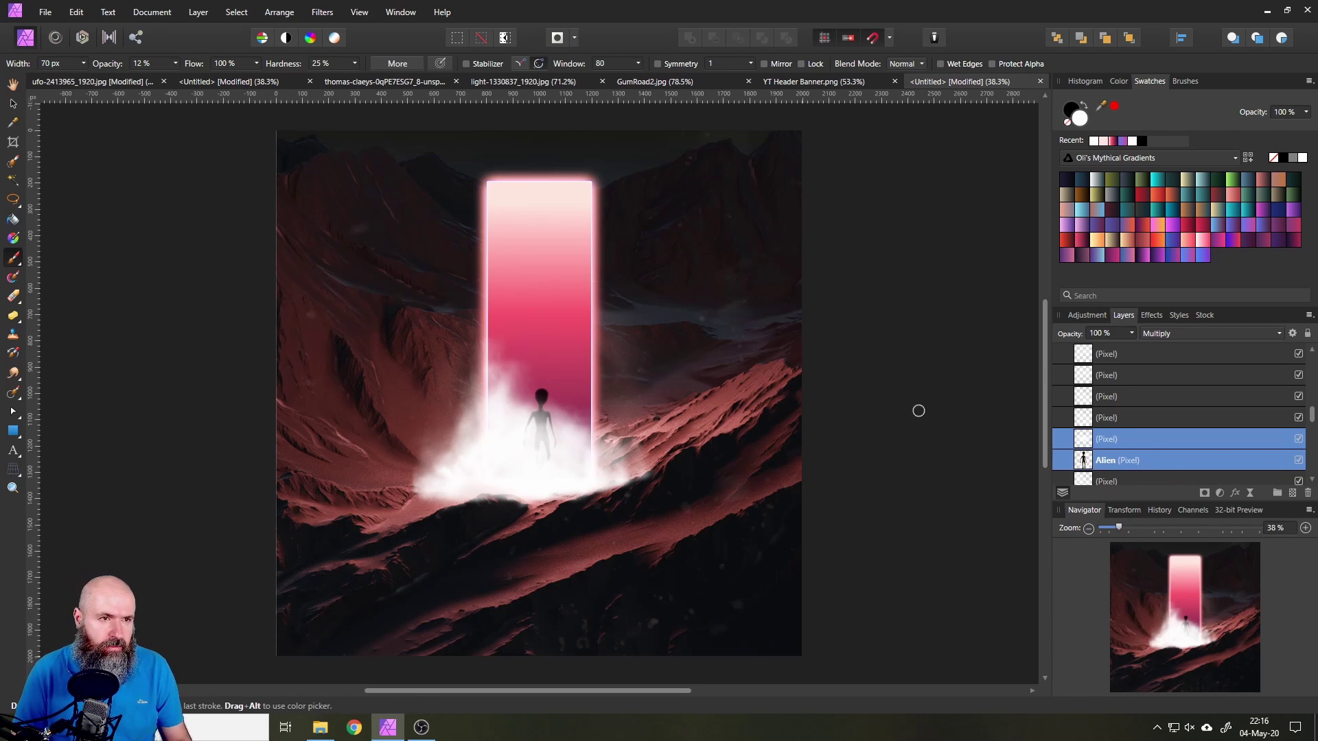
pyautogui.click(12, 106)
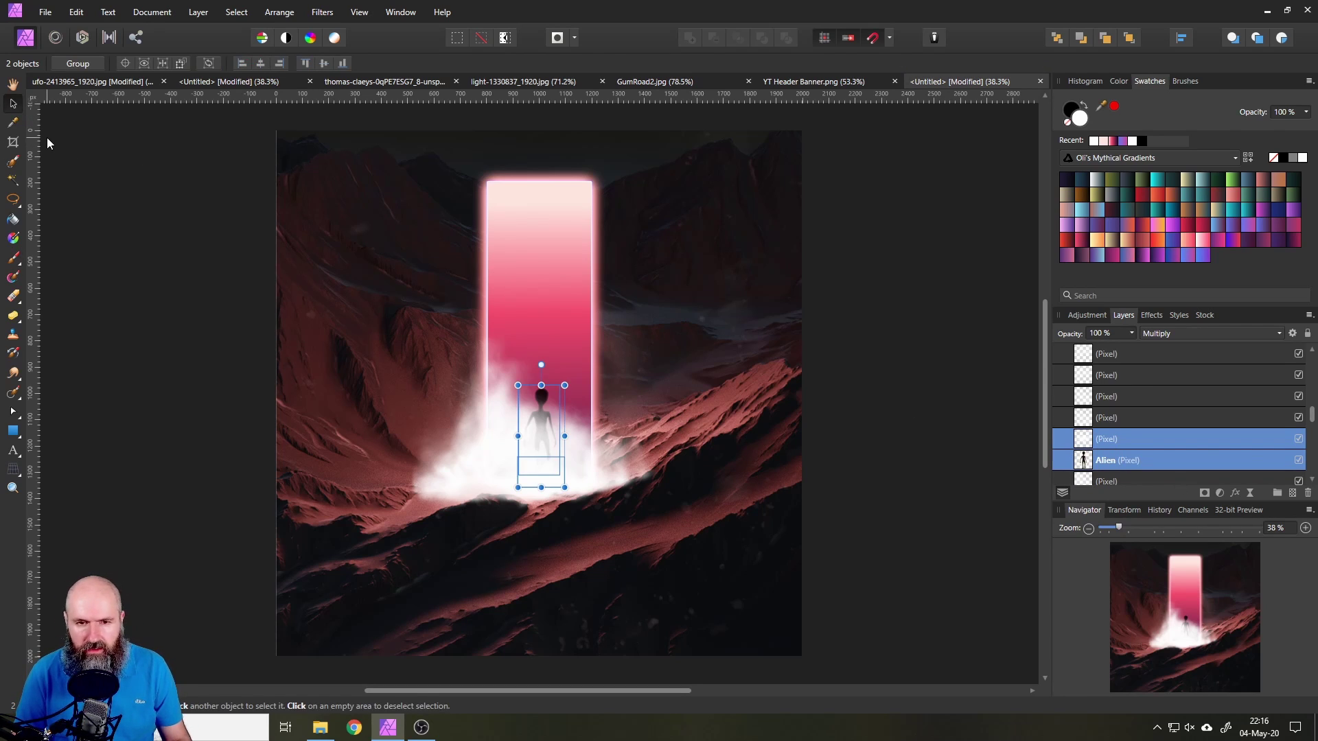
pyautogui.press('Left')
pyautogui.press('Left')
pyautogui.press('Left')
pyautogui.press('Left')
pyautogui.press('Left')
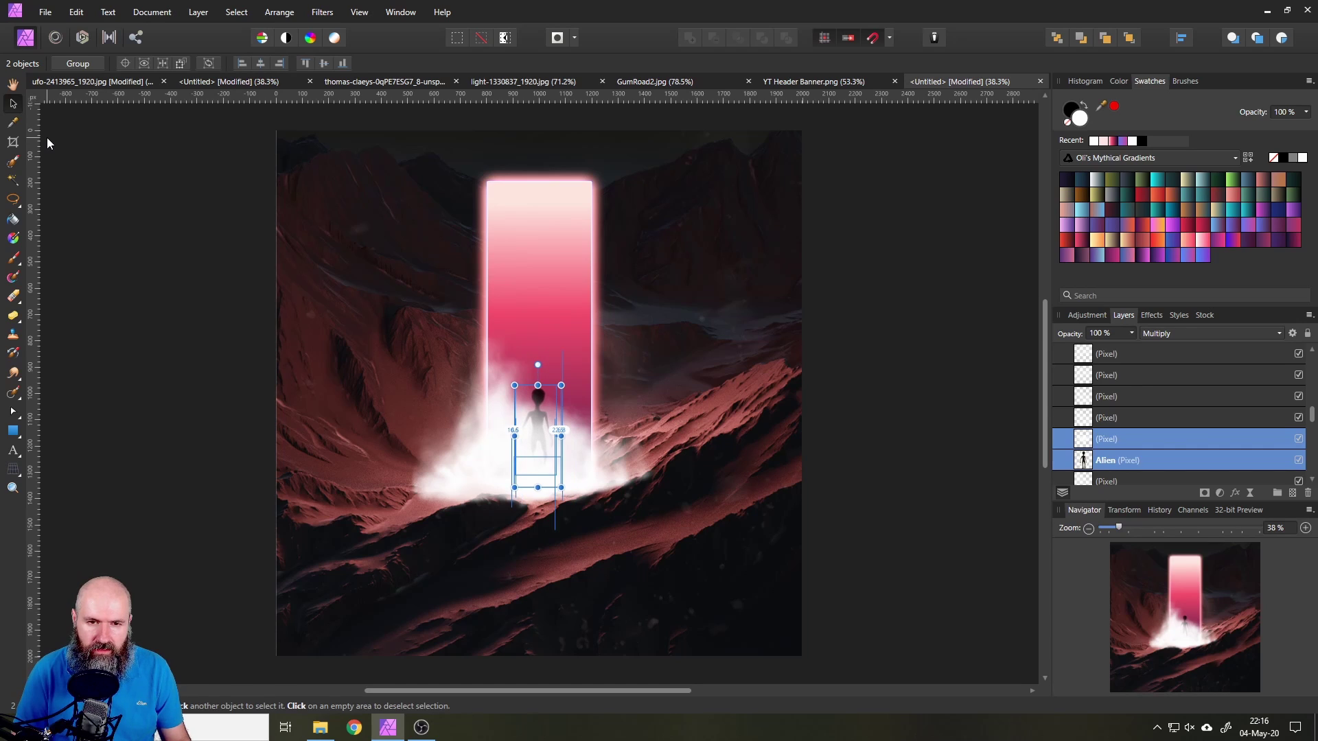
pyautogui.press('Left')
pyautogui.press('Left')
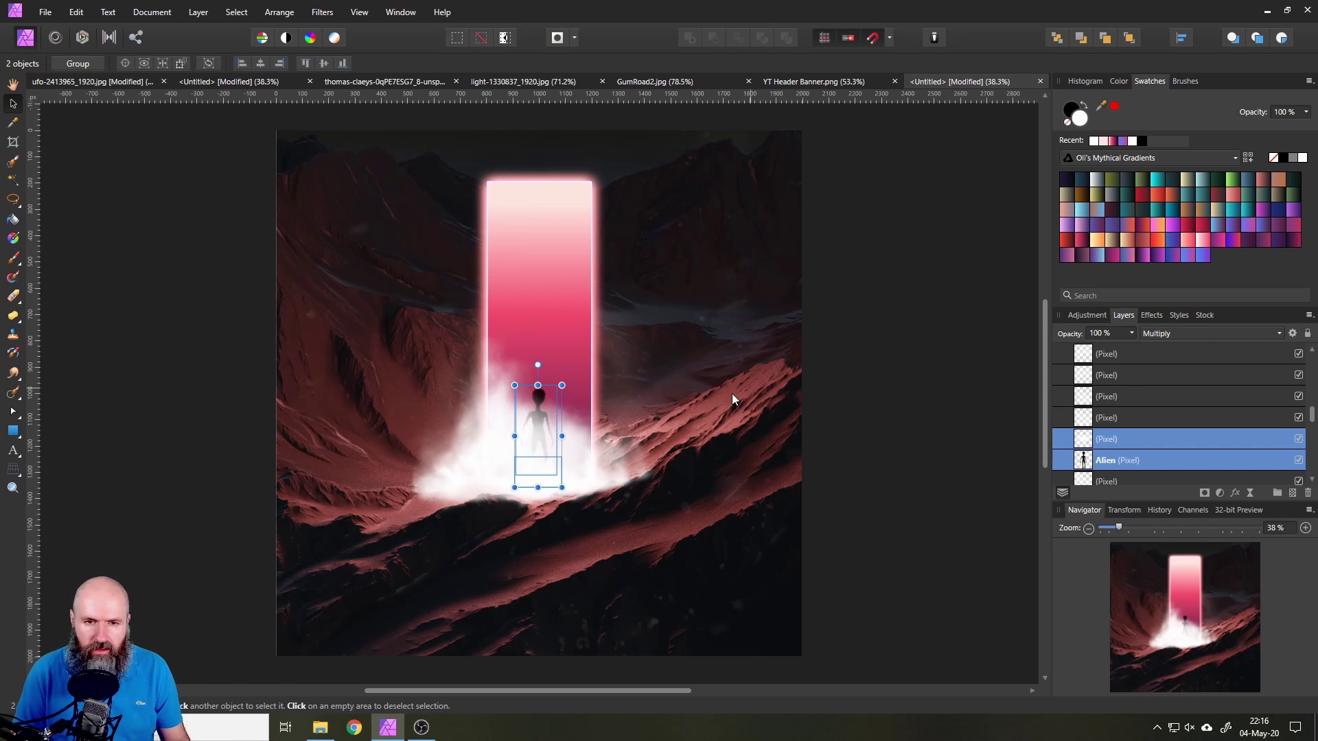
pyautogui.click(903, 402)
# Step: Try scaling the whole Gate Fog group down slightly with the alien inside it, and undo the resize
pyautogui.scroll(3, 1098, 389)
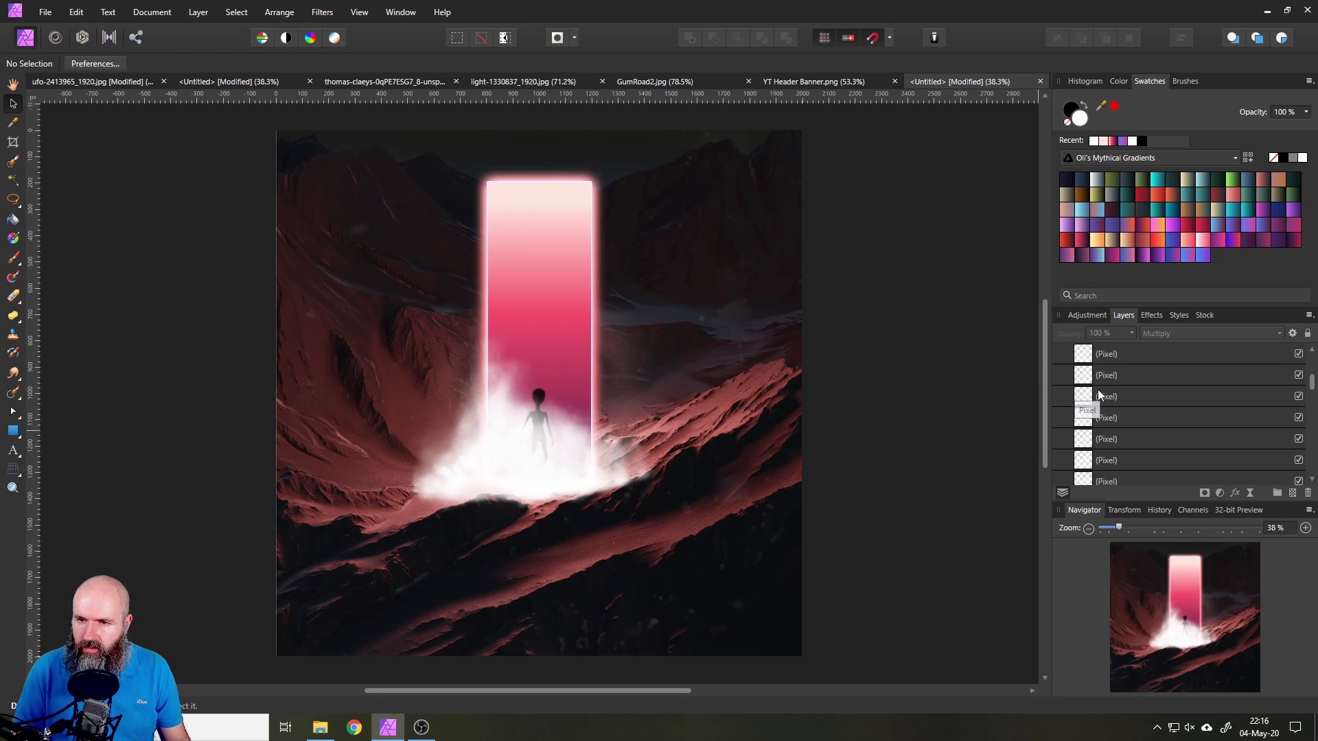
pyautogui.click(1059, 374)
pyautogui.click(1075, 381)
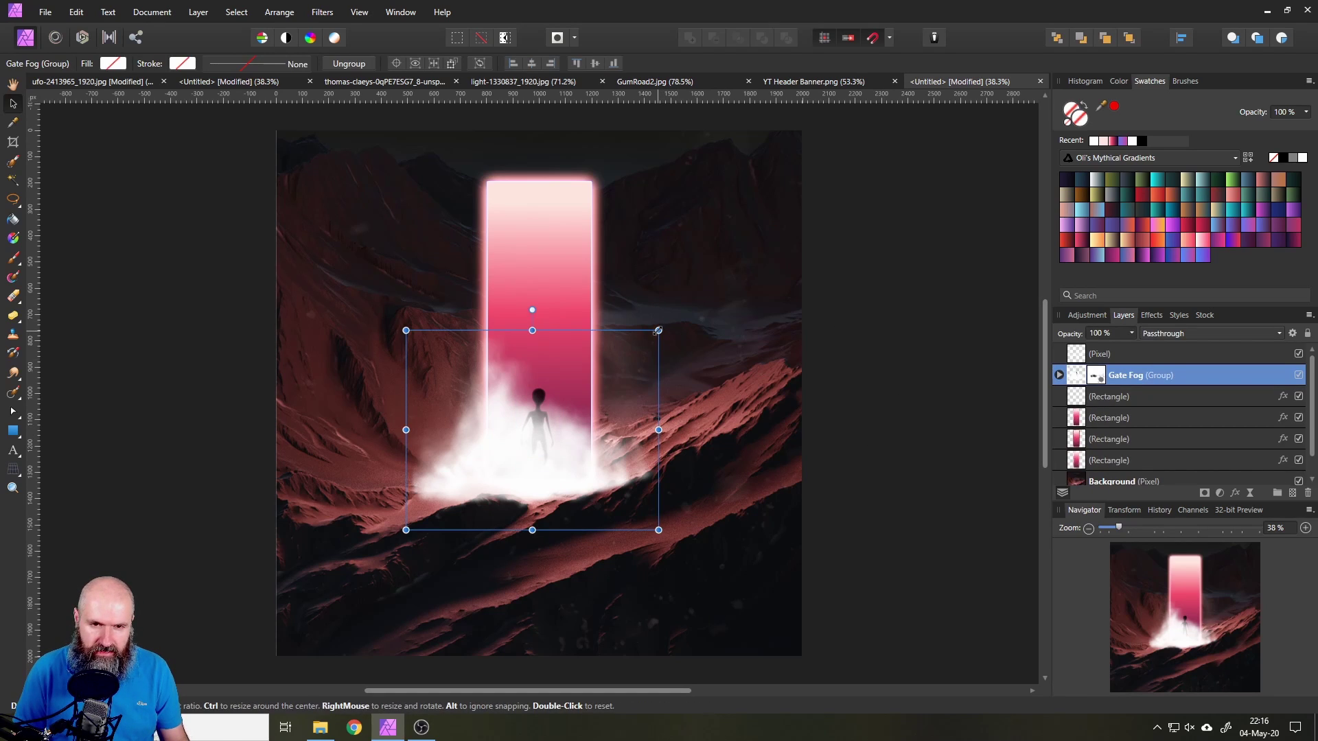
pyautogui.moveTo(657, 330); pyautogui.dragTo(642, 343)
pyautogui.moveTo(568, 431); pyautogui.dragTo(568, 430)
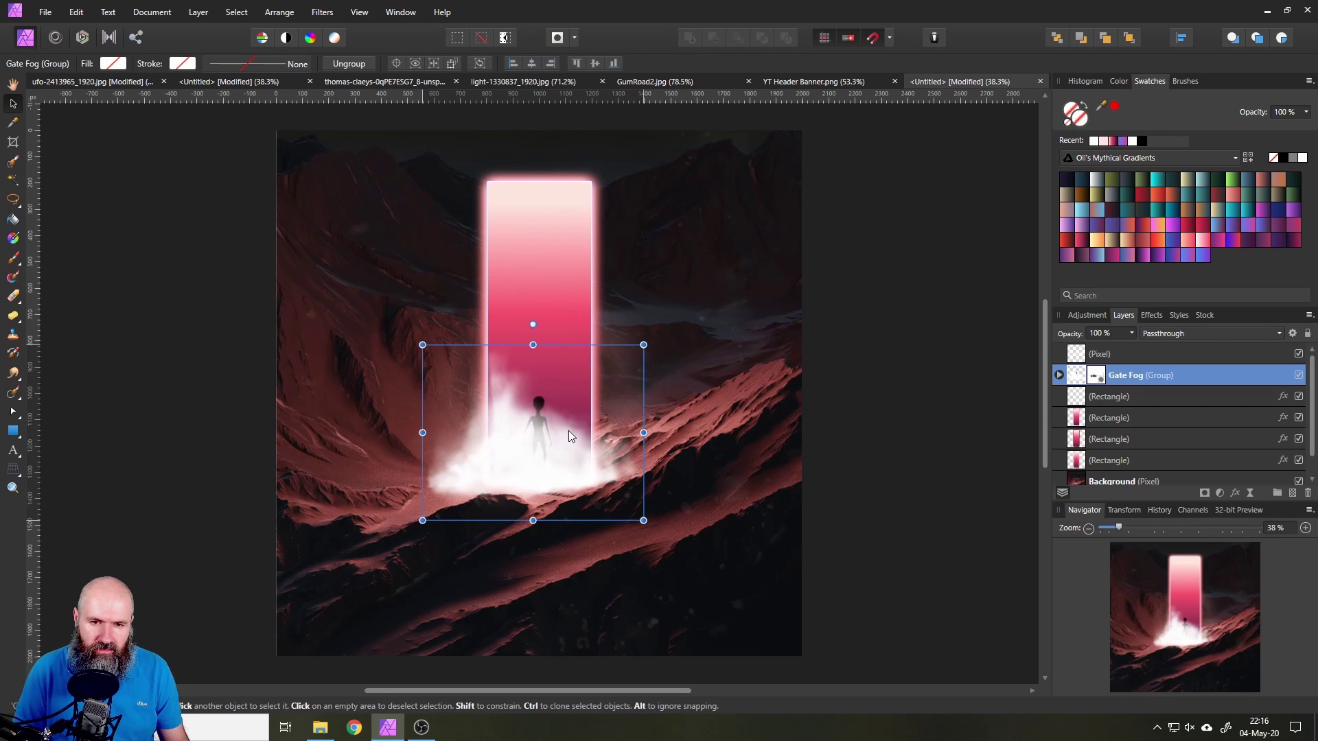
pyautogui.click(765, 473)
pyautogui.click(890, 454)
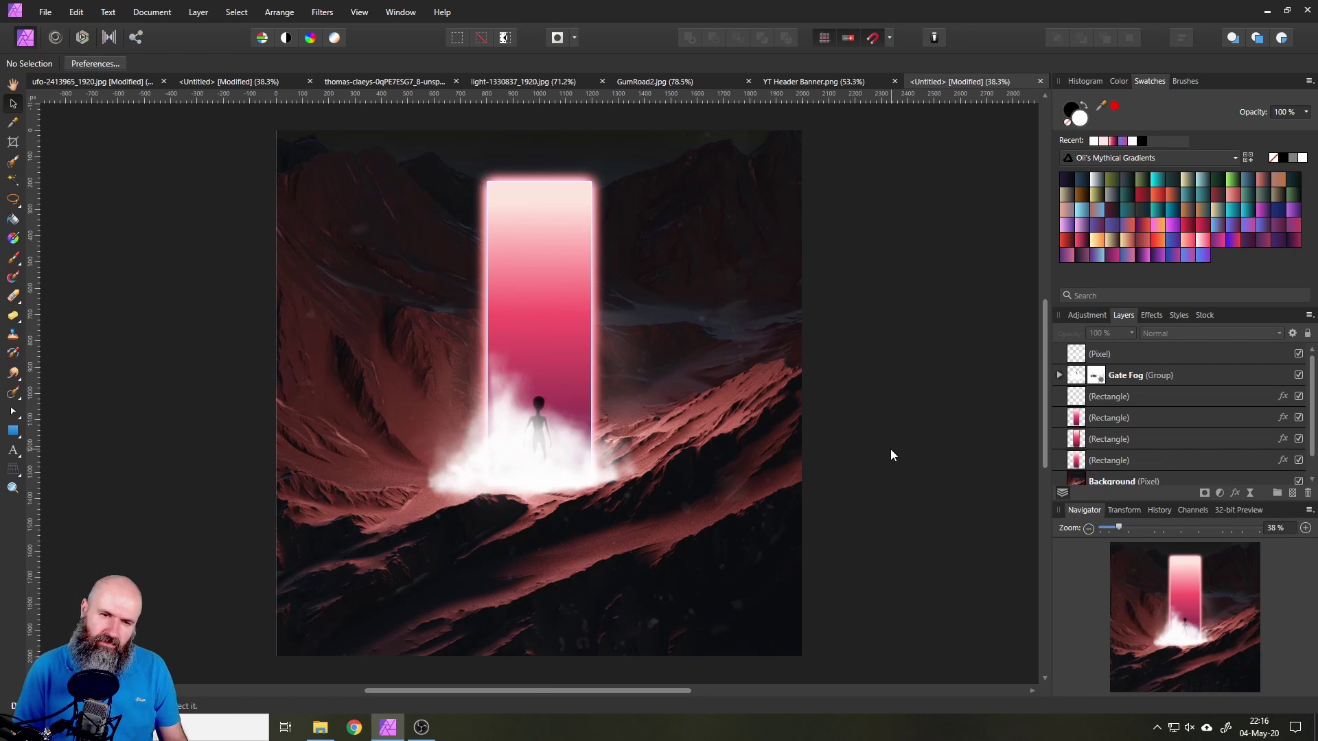
pyautogui.hotkey('ctrl', 'z')
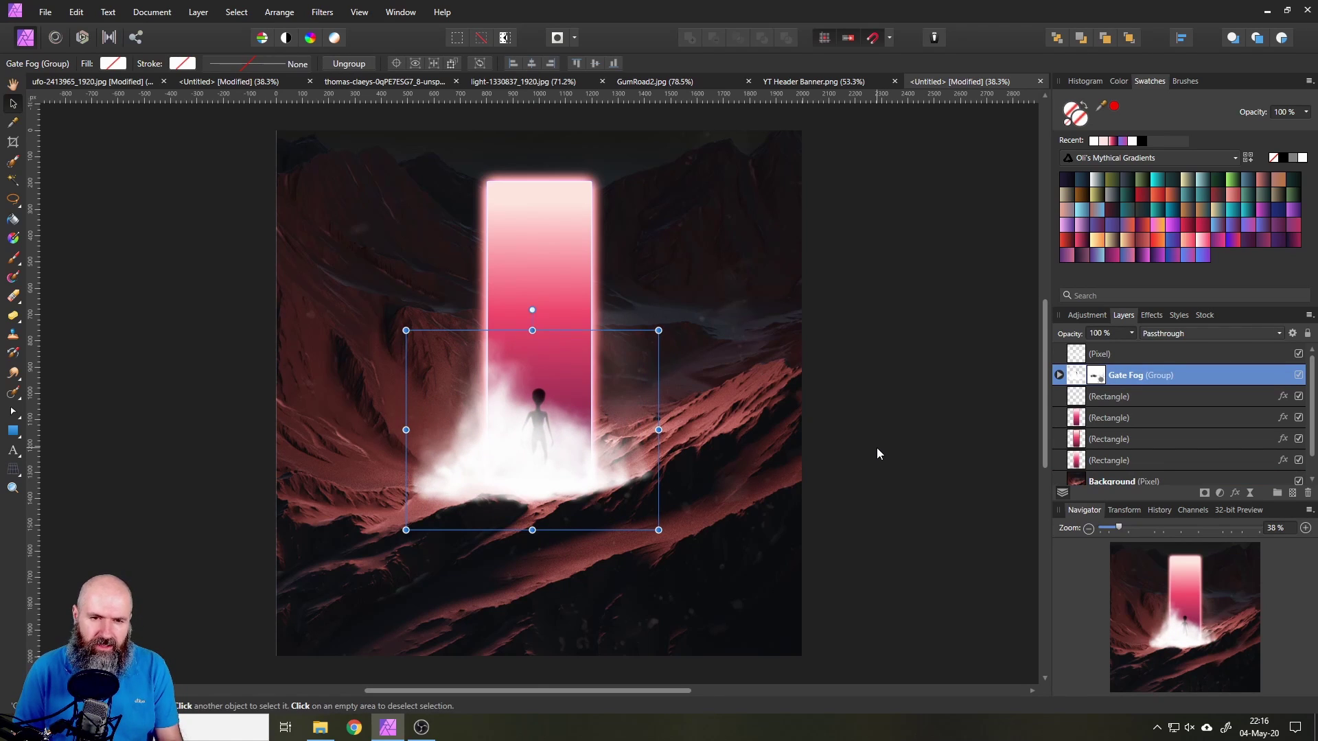
pyautogui.click(877, 454)
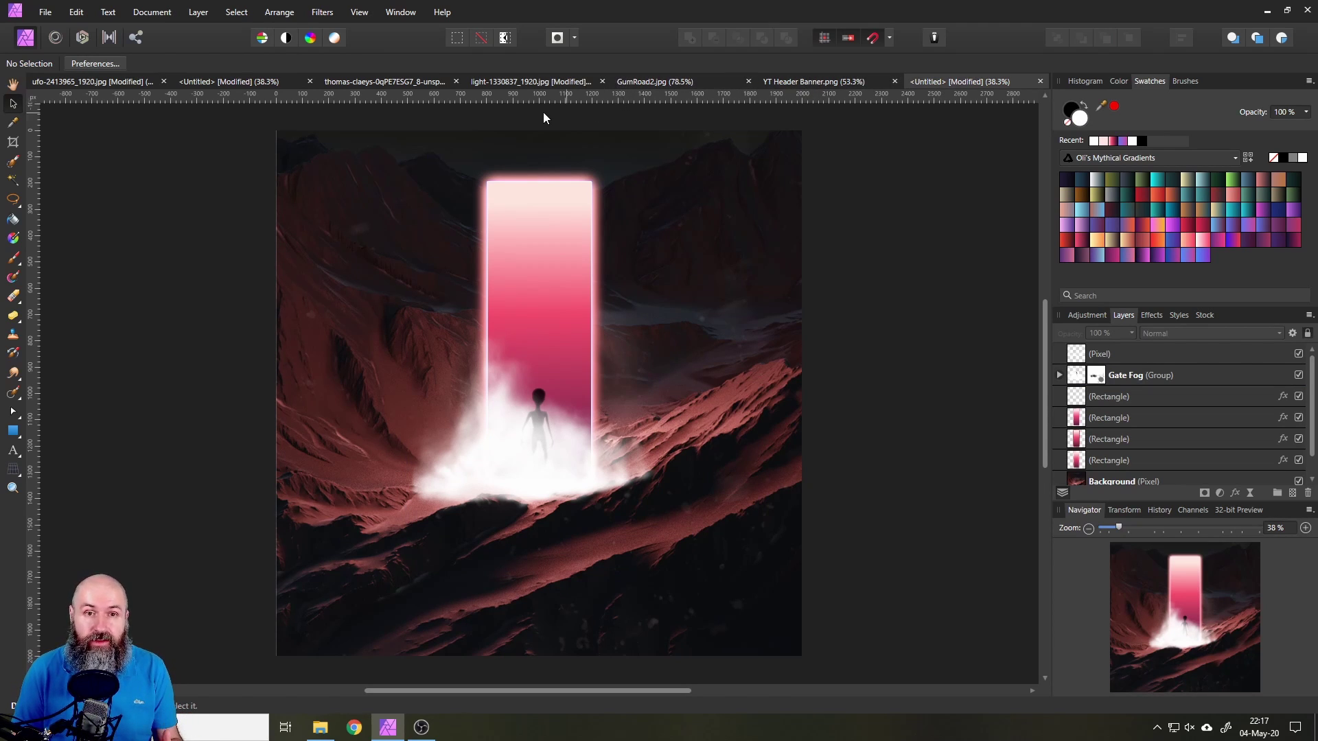
# Step: Copy the entire light-1330837_1920.jpg image and paste it into the mountain composite as a new layer
pyautogui.click(508, 81)
pyautogui.press('h')
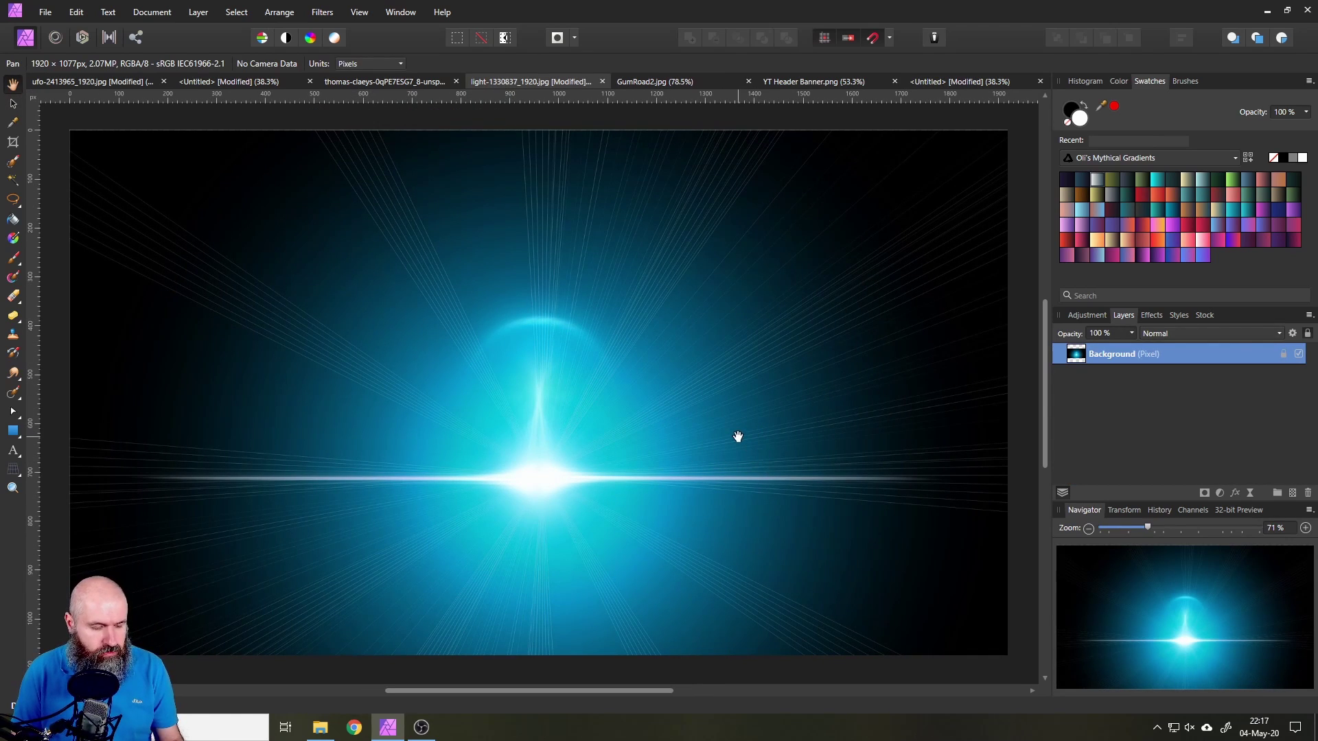
pyautogui.hotkey('ctrl', 'a')
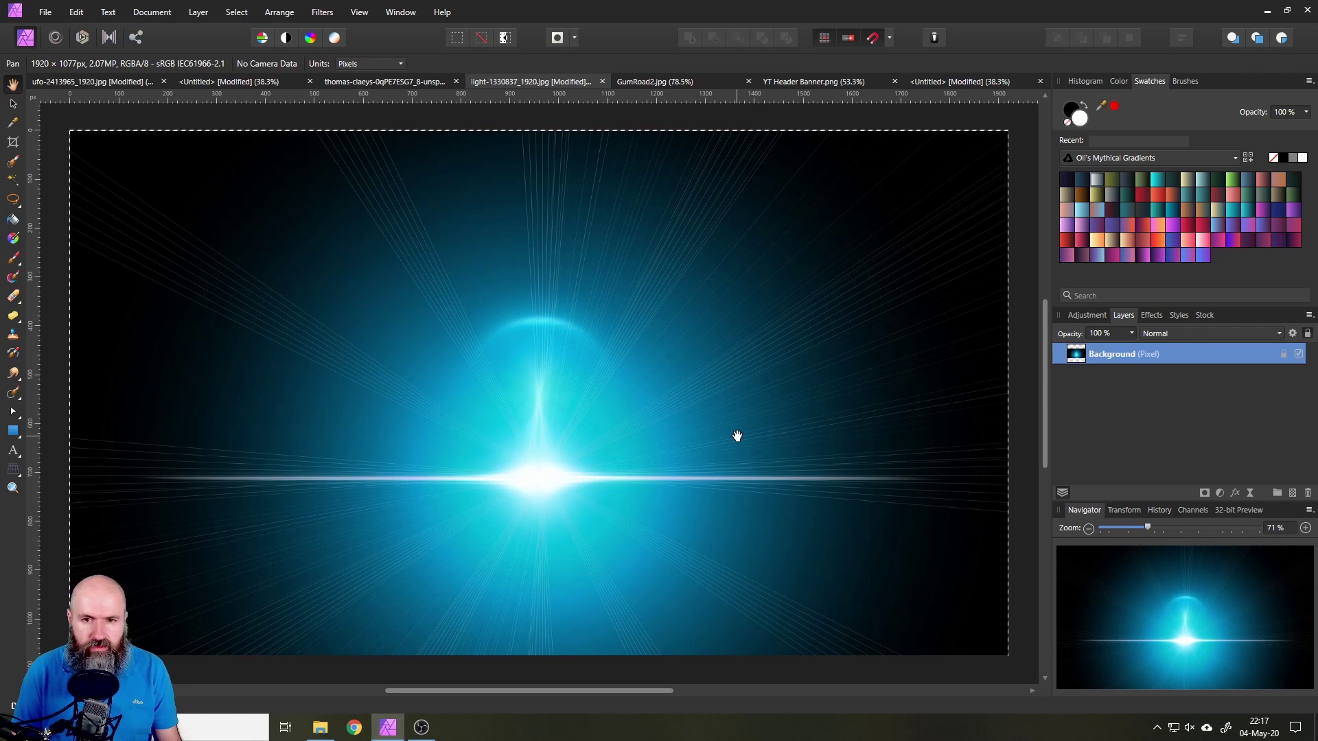
pyautogui.click(936, 81)
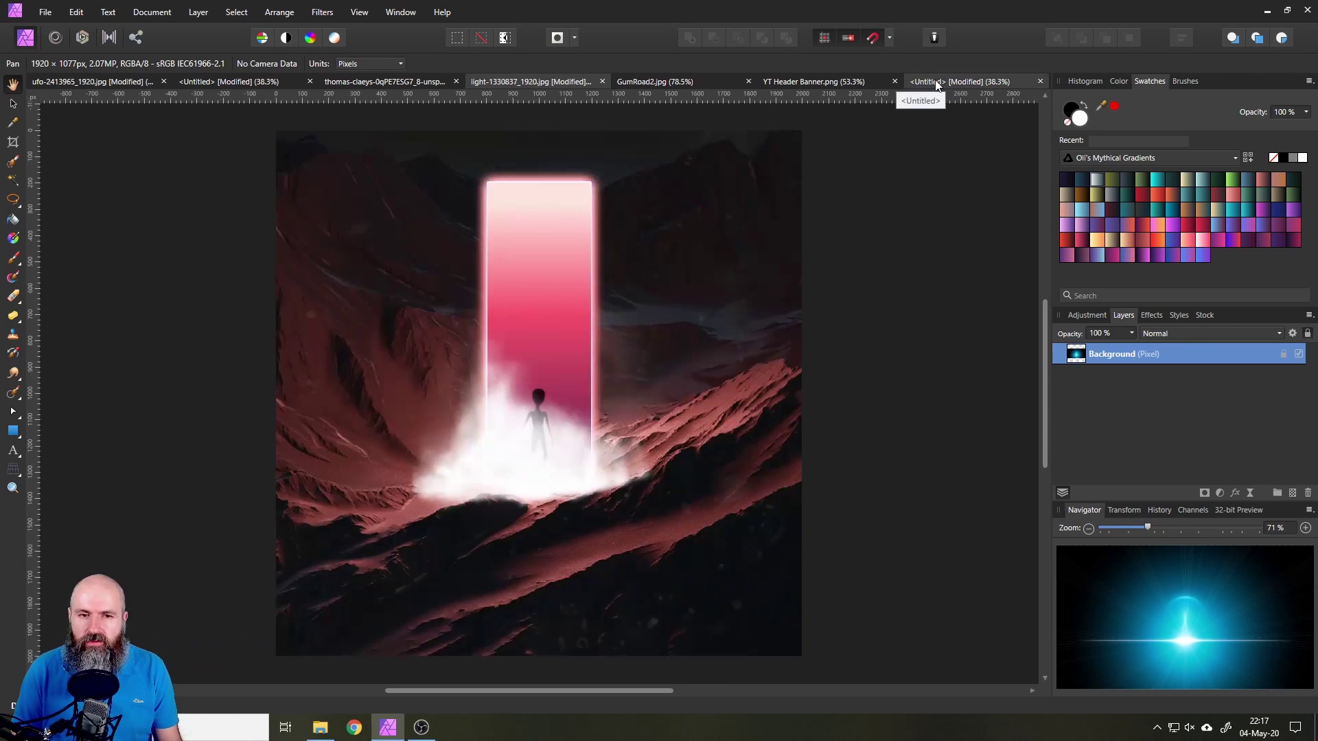
pyautogui.hotkey('ctrl', 'v')
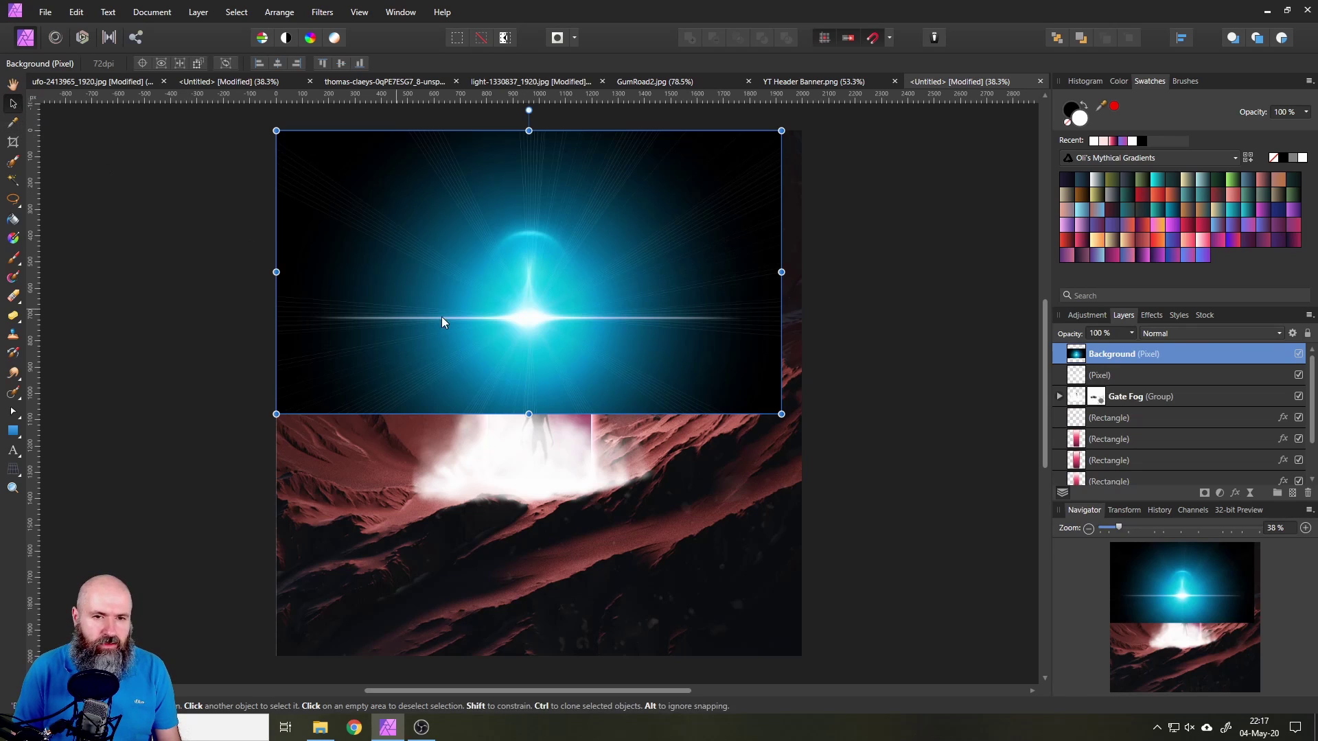
# Step: Place the blue light layer below all the rectangles, just above the mountain Background, and centre its flare on the gate's base
pyautogui.moveTo(541, 311); pyautogui.dragTo(545, 461)
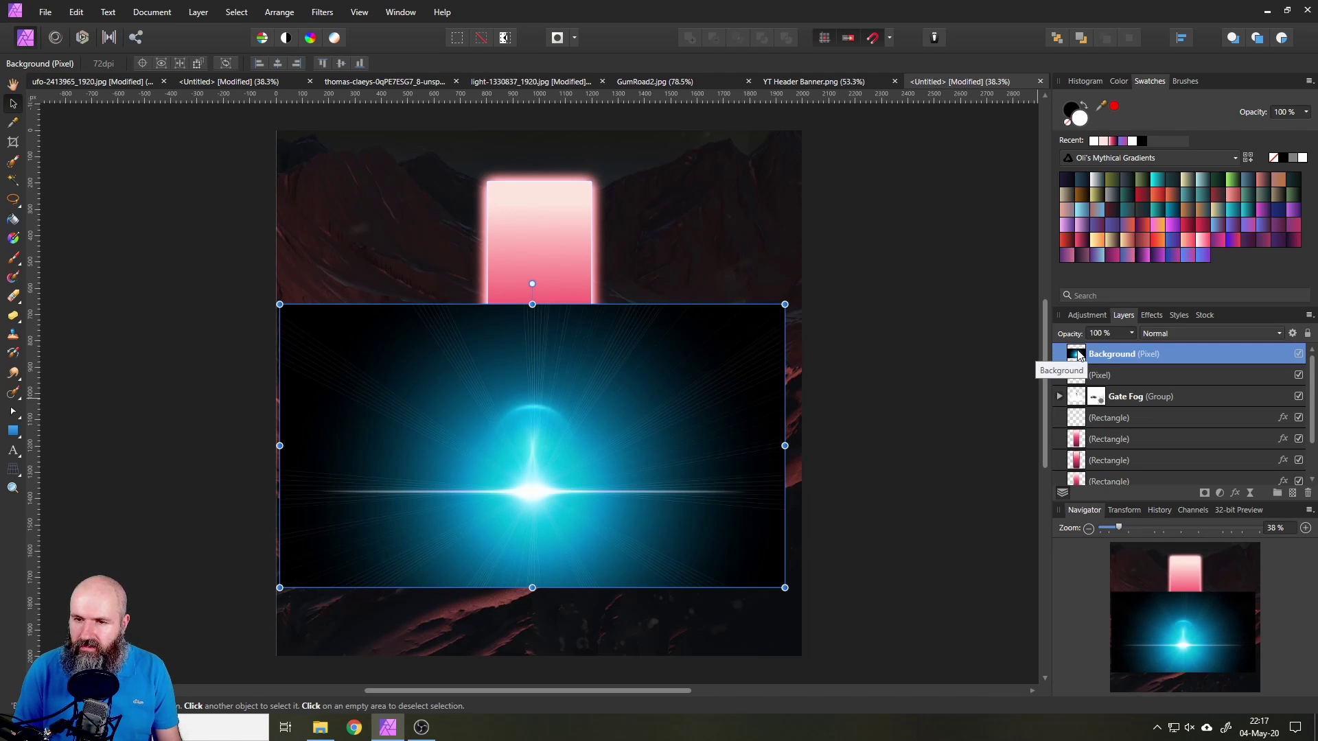
pyautogui.moveTo(1079, 354); pyautogui.dragTo(1078, 450)
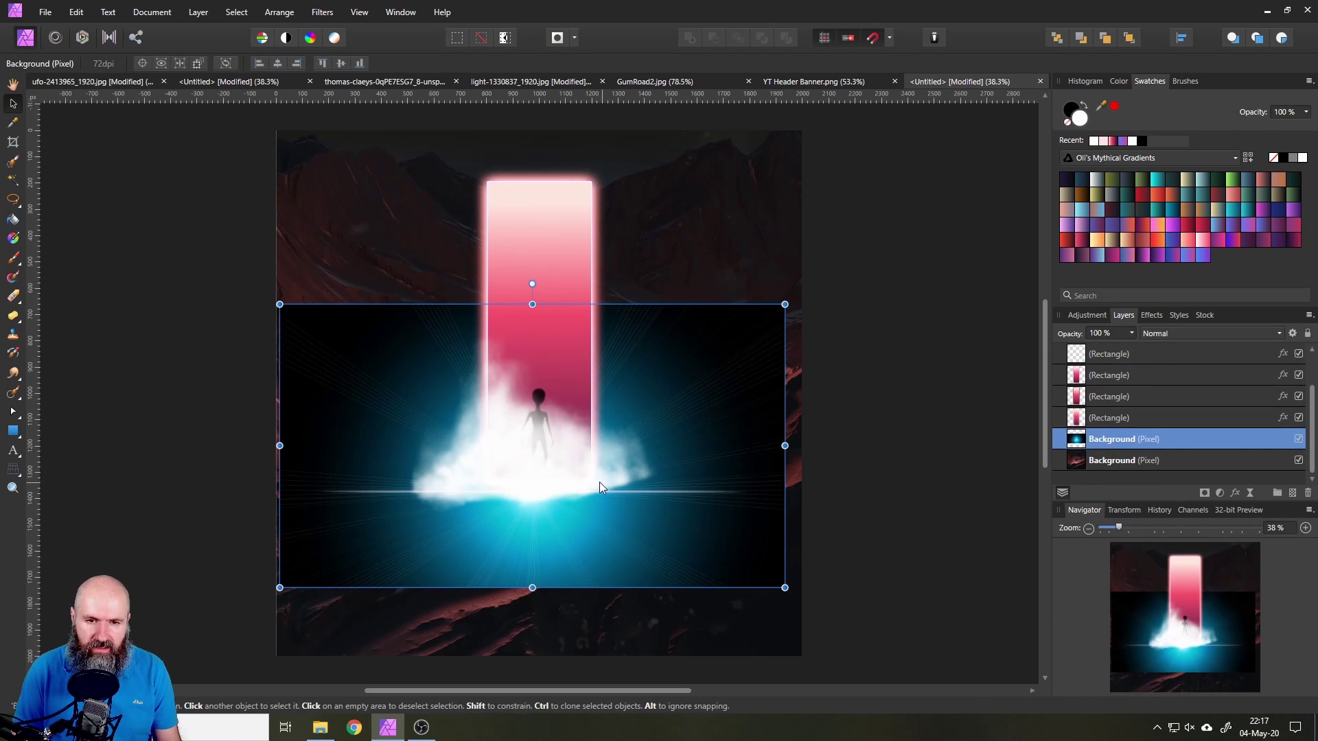
pyautogui.moveTo(564, 493); pyautogui.dragTo(577, 483)
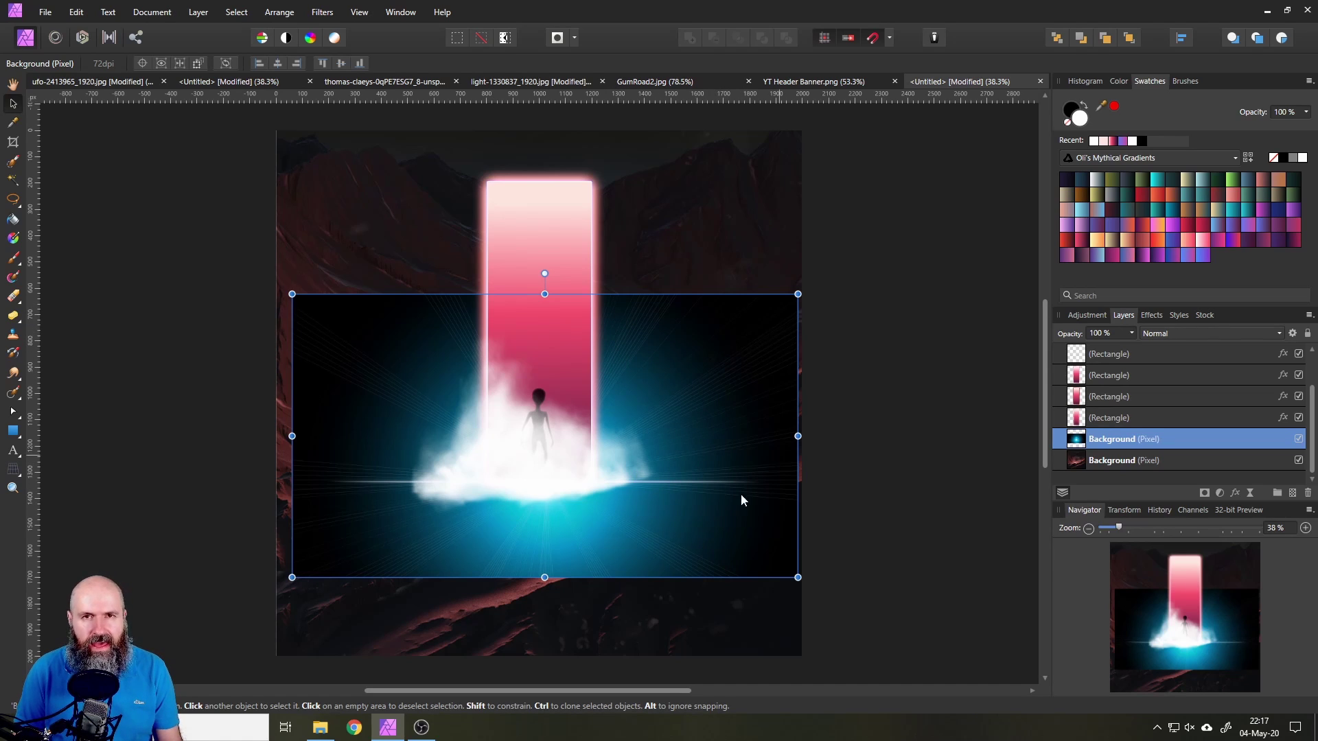
# Step: Set the blue light layer's blend mode to Screen, enlarge it to about 2050 × 1150 px and shift it slightly left behind the gate
pyautogui.click(1173, 335)
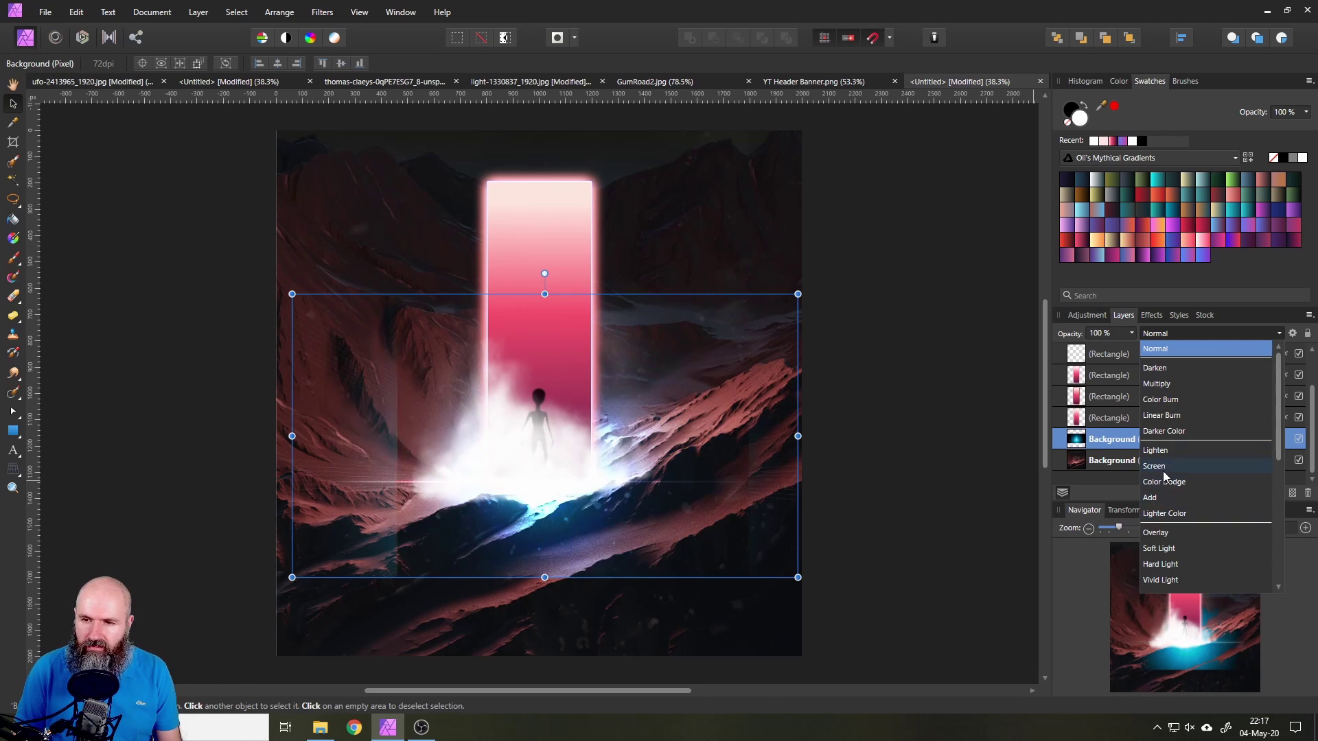
pyautogui.click(1163, 468)
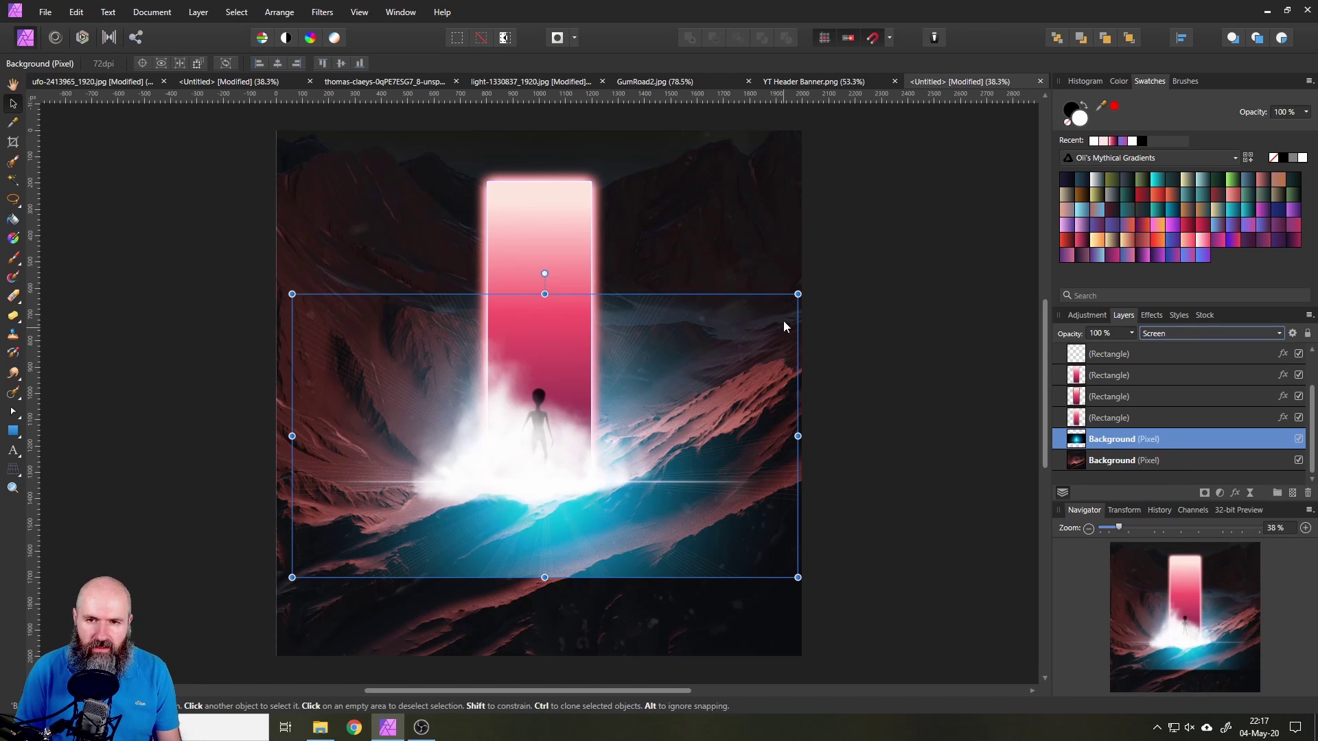
pyautogui.moveTo(797, 294); pyautogui.dragTo(815, 284)
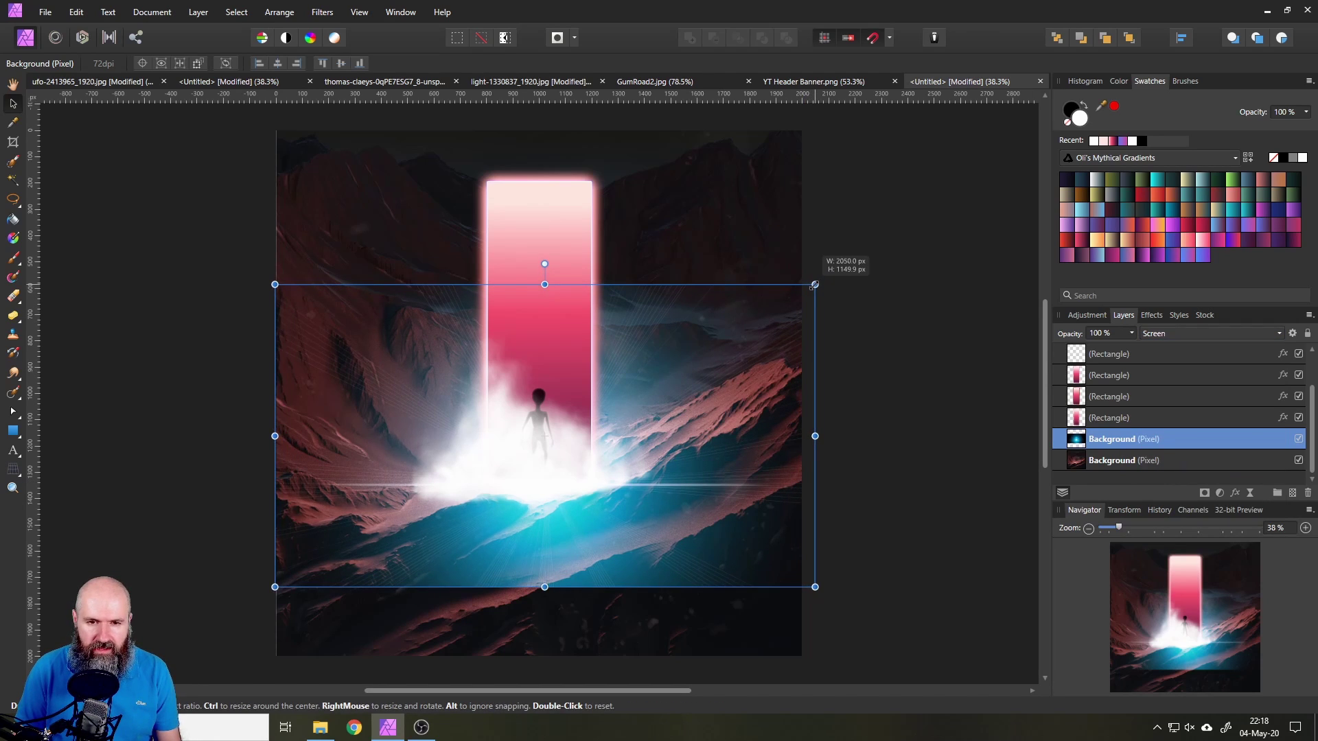
pyautogui.moveTo(597, 482); pyautogui.dragTo(594, 483)
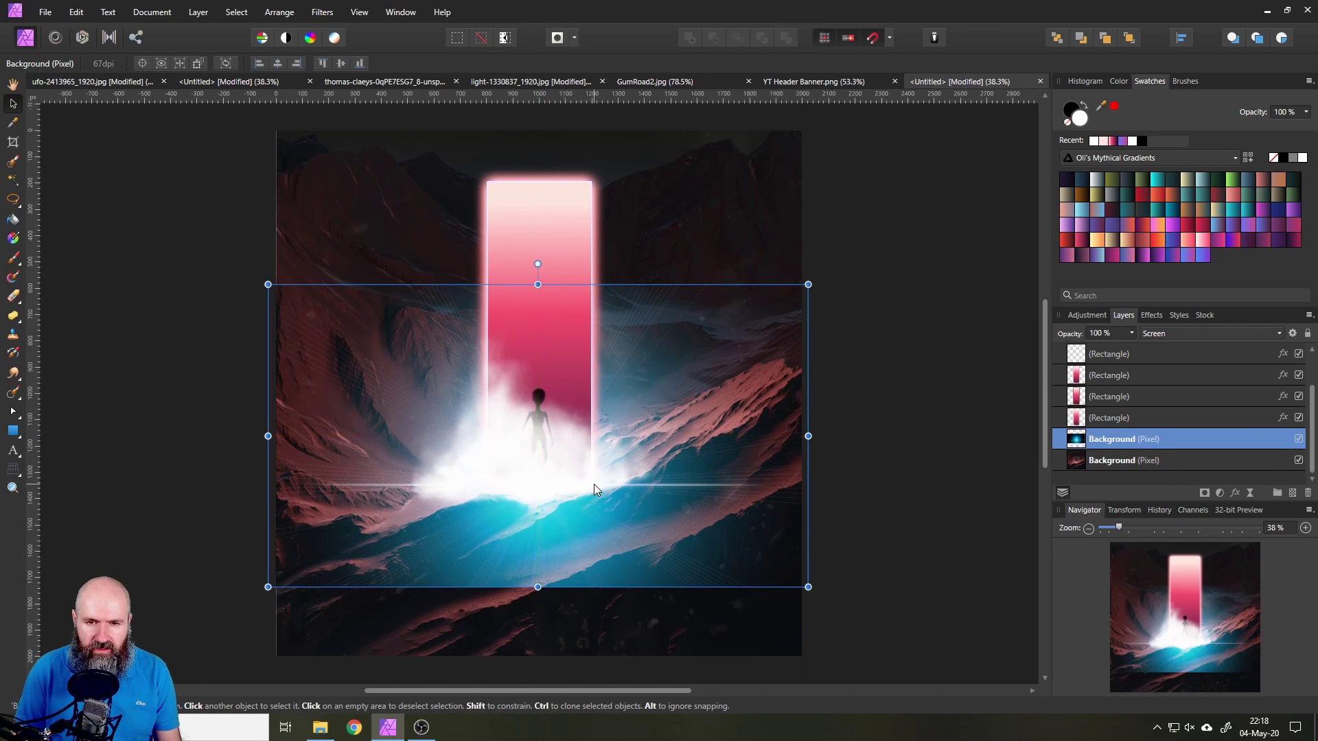
pyautogui.click(805, 392)
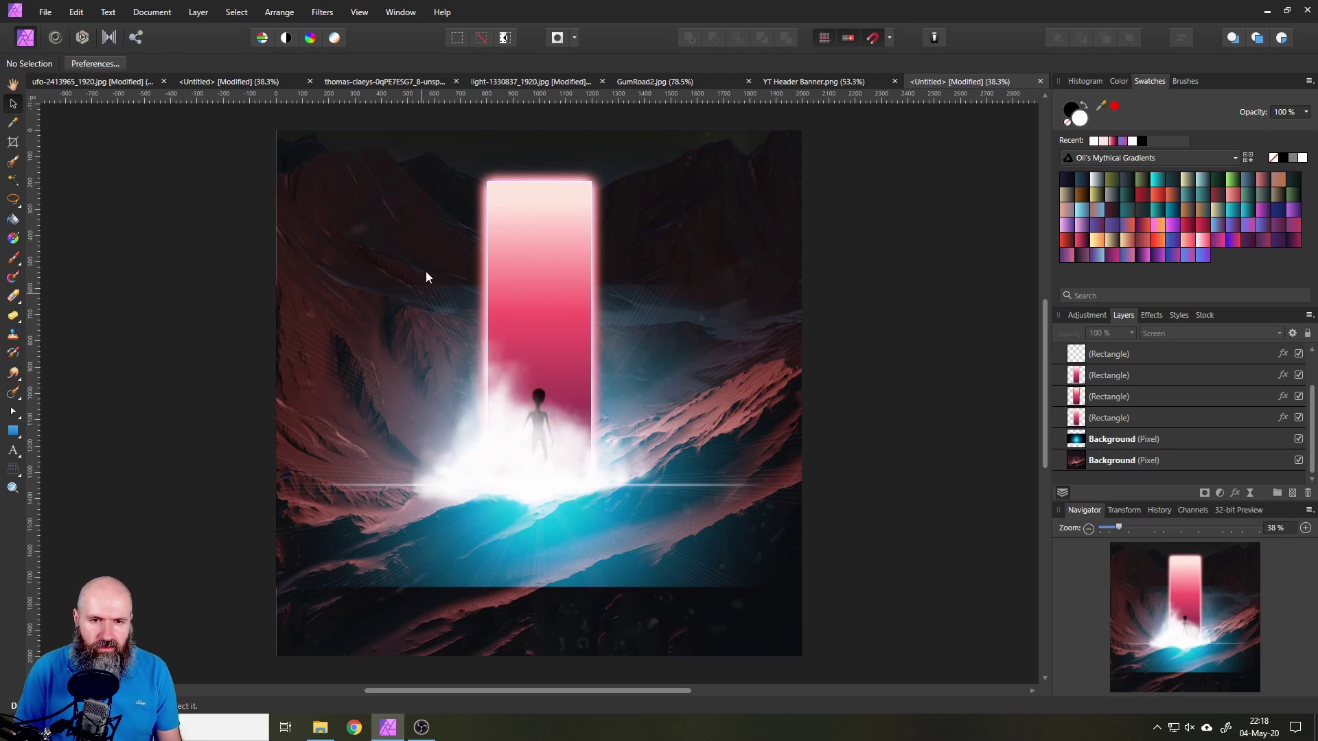
# Step: Erase the blue light from the foreground rocks below the fog with a soft 408 px eraser at 50% opacity
pyautogui.click(1085, 445)
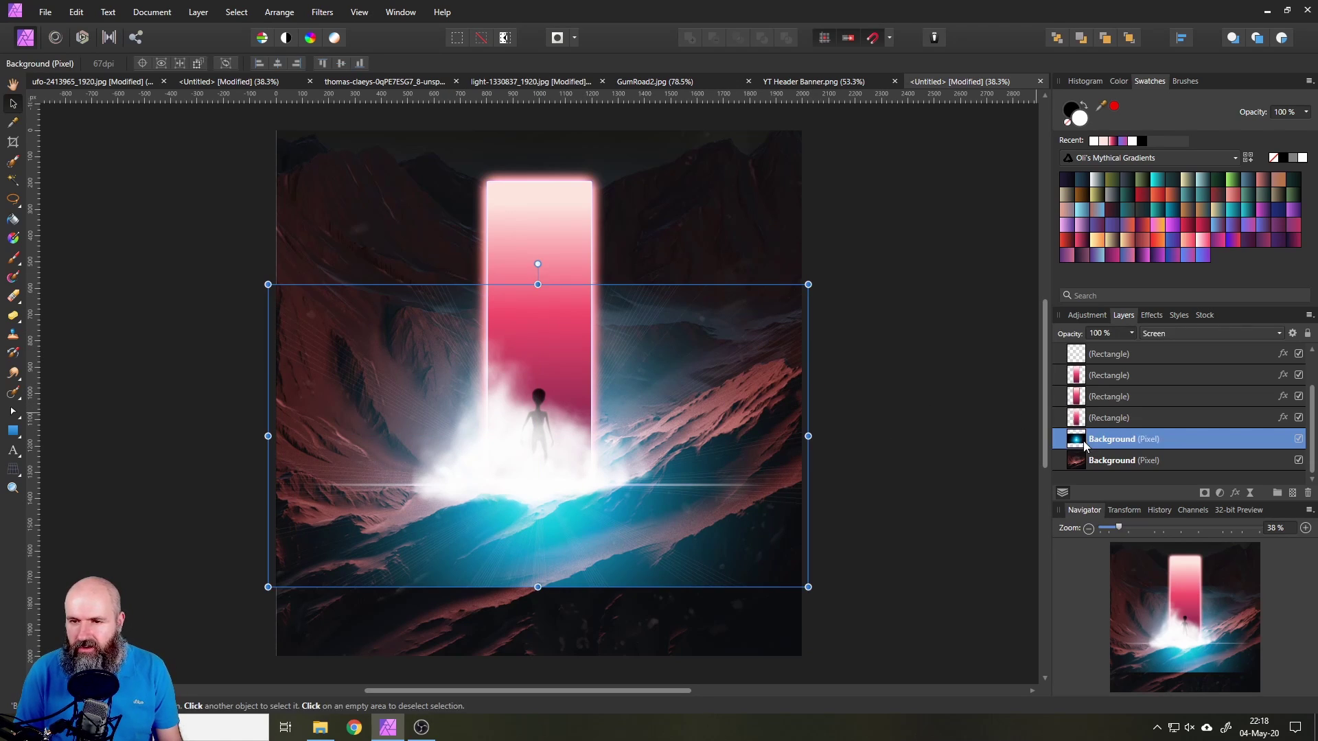
pyautogui.click(13, 296)
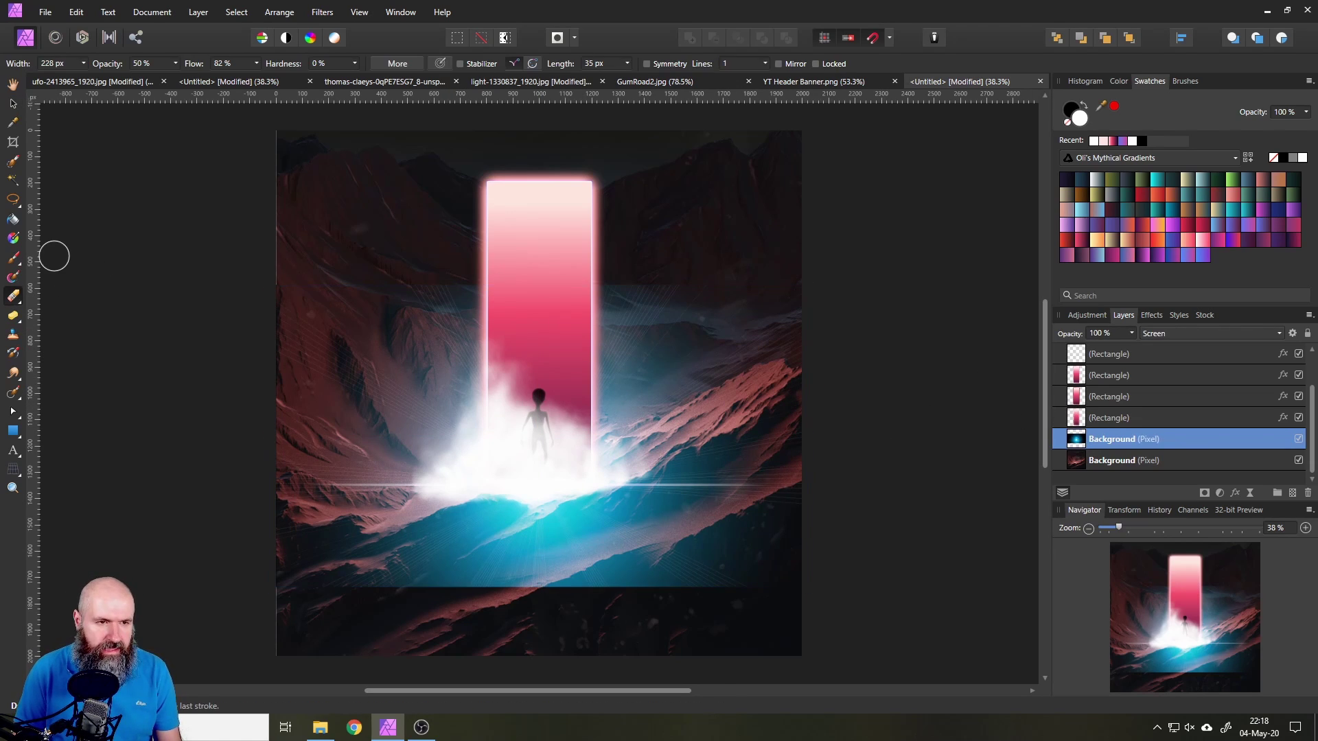
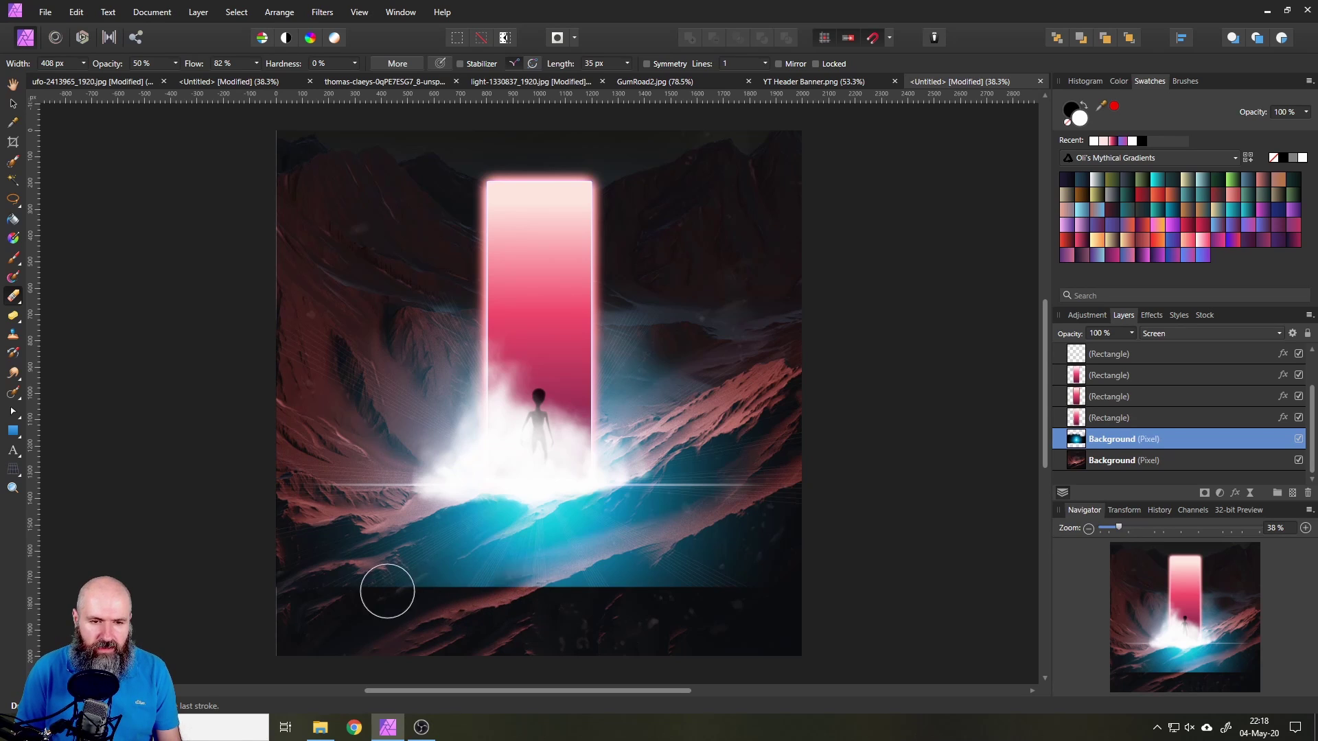
pyautogui.moveTo(302, 590)
pyautogui.mouseDown()
pyautogui.moveTo(798, 595)
pyautogui.moveTo(241, 600)
pyautogui.moveTo(891, 579)
pyautogui.moveTo(442, 591)
pyautogui.moveTo(236, 579)
pyautogui.moveTo(862, 559)
pyautogui.moveTo(677, 541)
pyautogui.moveTo(188, 535)
pyautogui.moveTo(641, 527)
pyautogui.moveTo(439, 516)
pyautogui.moveTo(544, 550)
pyautogui.moveTo(638, 526)
pyautogui.moveTo(559, 547)
pyautogui.moveTo(620, 514)
pyautogui.mouseUp()
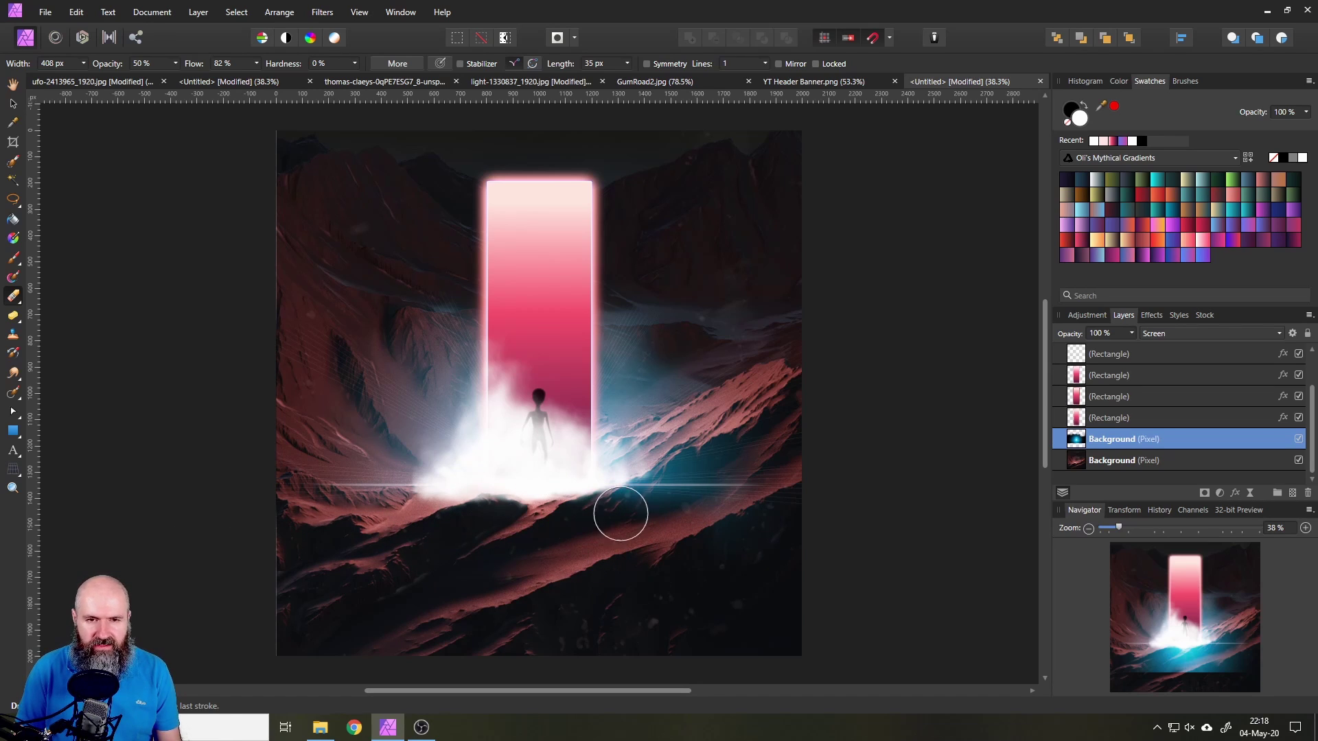
pyautogui.click(13, 103)
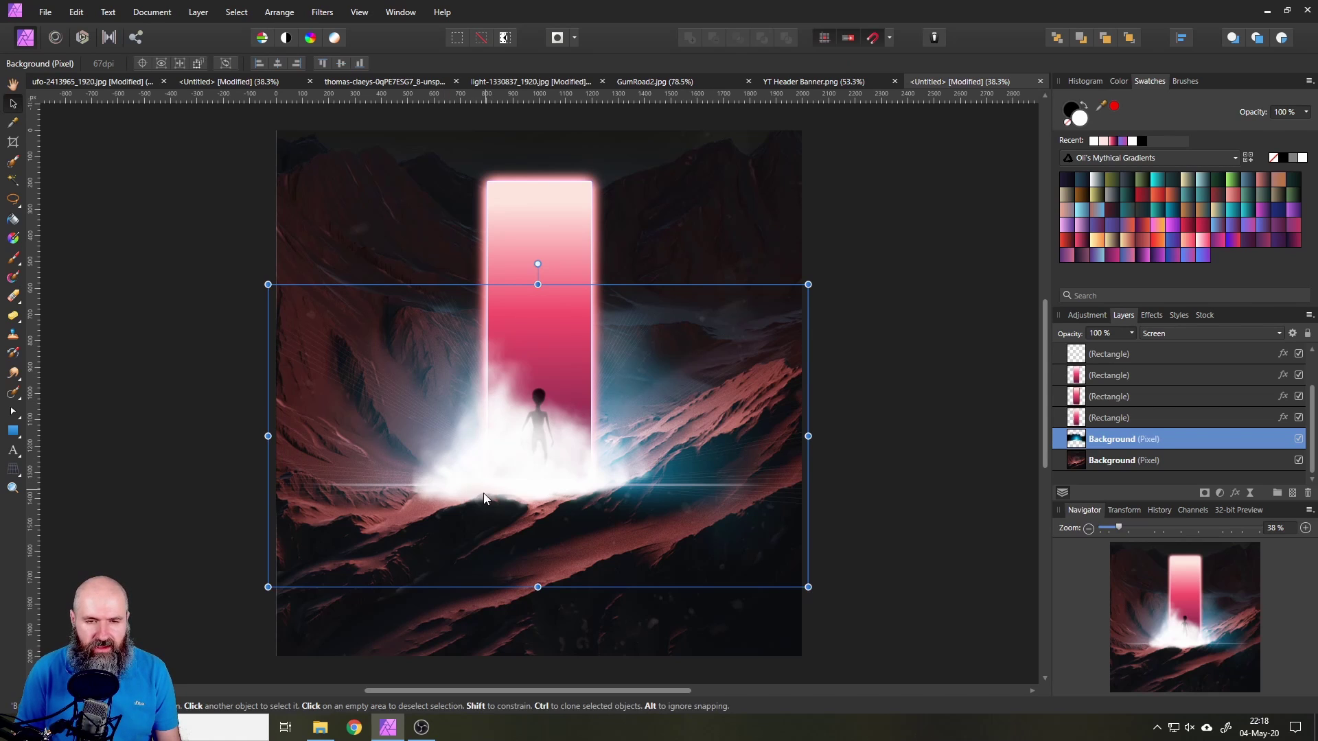
pyautogui.scroll(2, 354, 513)
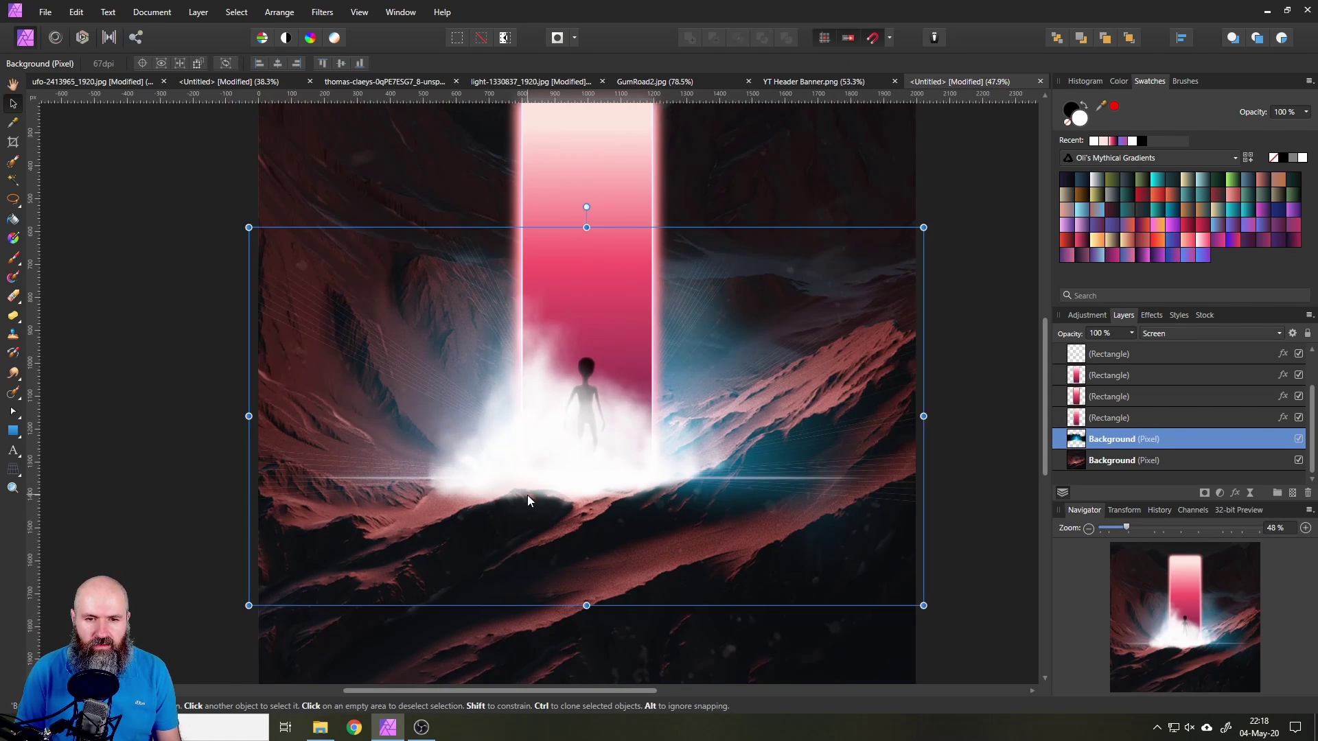
pyautogui.scroll(2, 628, 433)
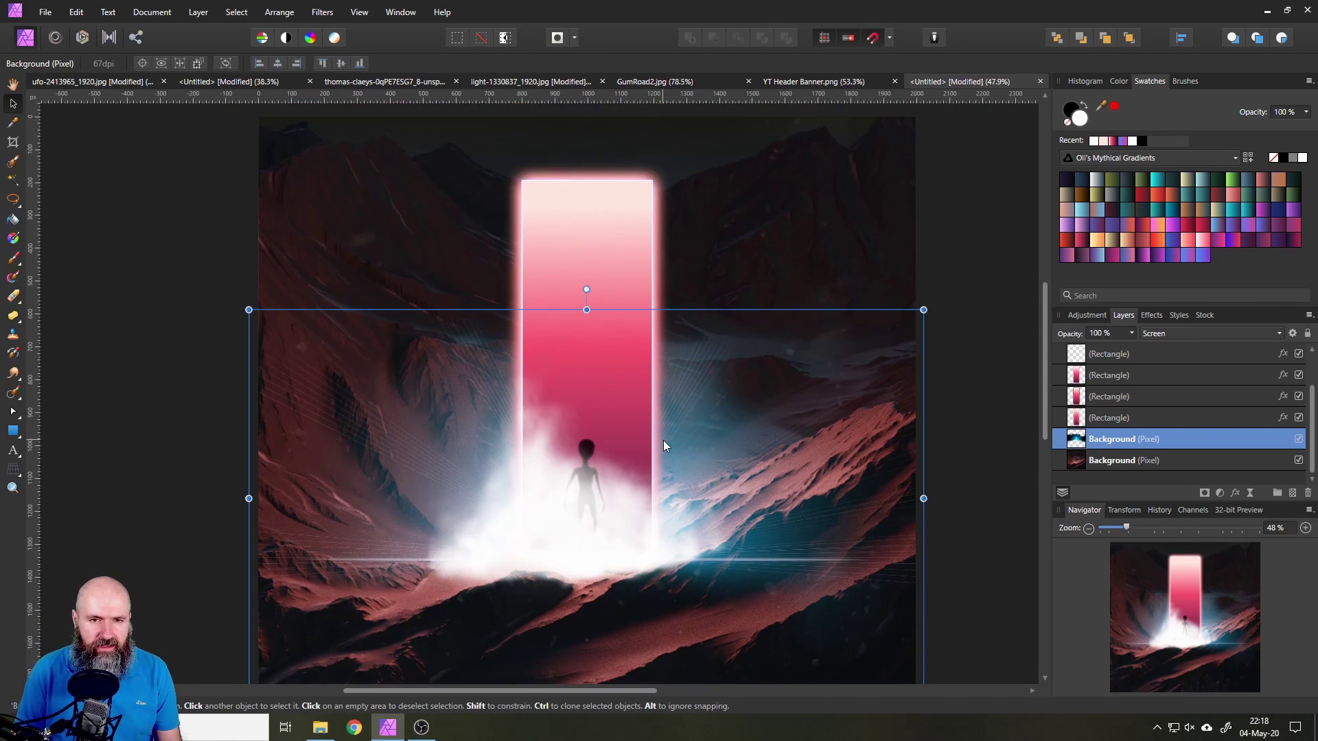
pyautogui.hscroll(2, 594, 432)
pyautogui.scroll(-2, 611, 439)
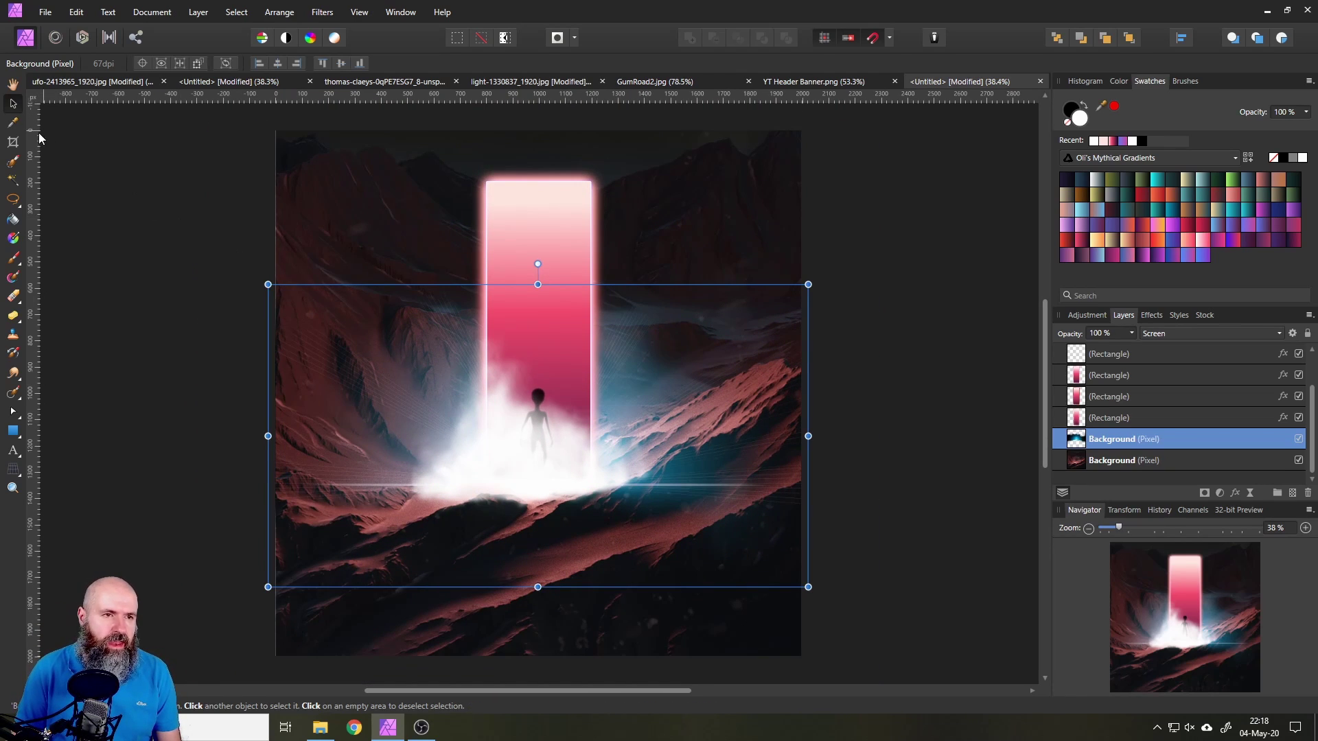
pyautogui.click(86, 224)
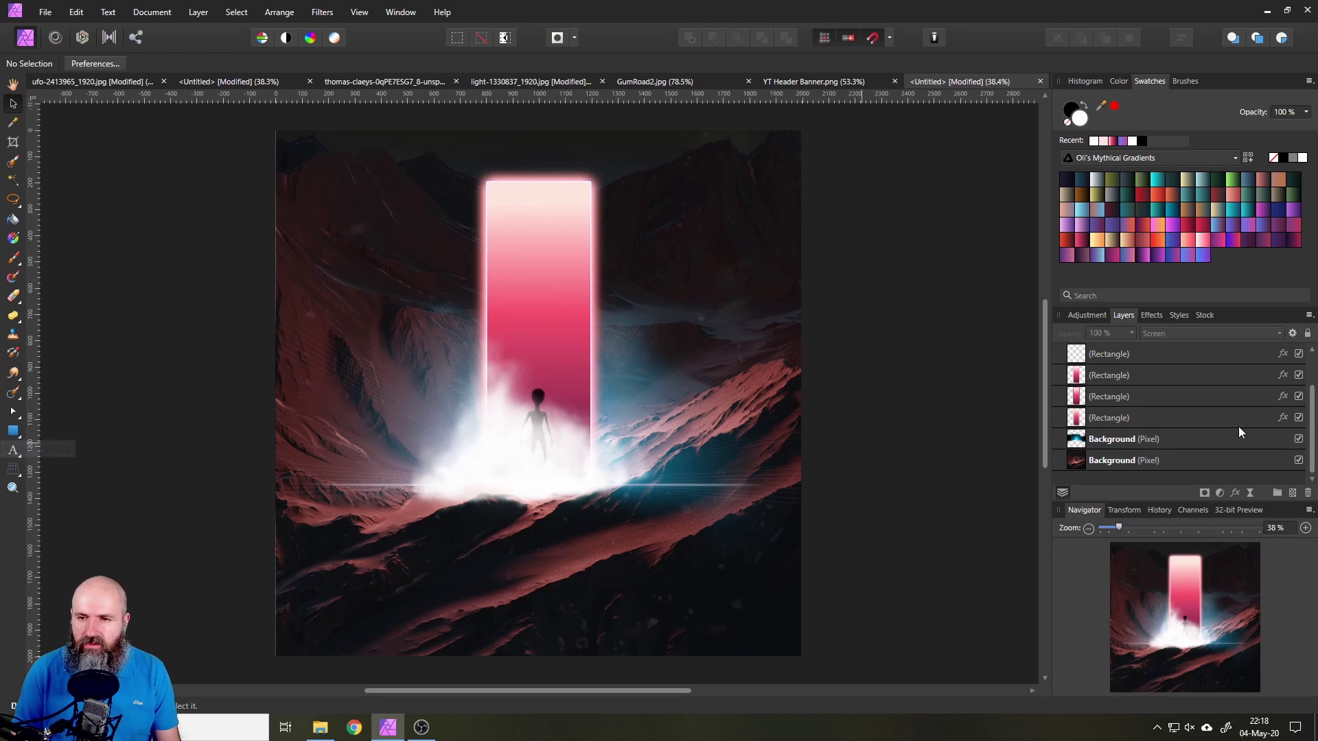
# Step: Draw a rectangle covering the whole canvas above all layers and fill it with a teal-to-dark gradient from Oli's Mythical Gradients
pyautogui.scroll(1, 1215, 432)
pyautogui.click(1108, 362)
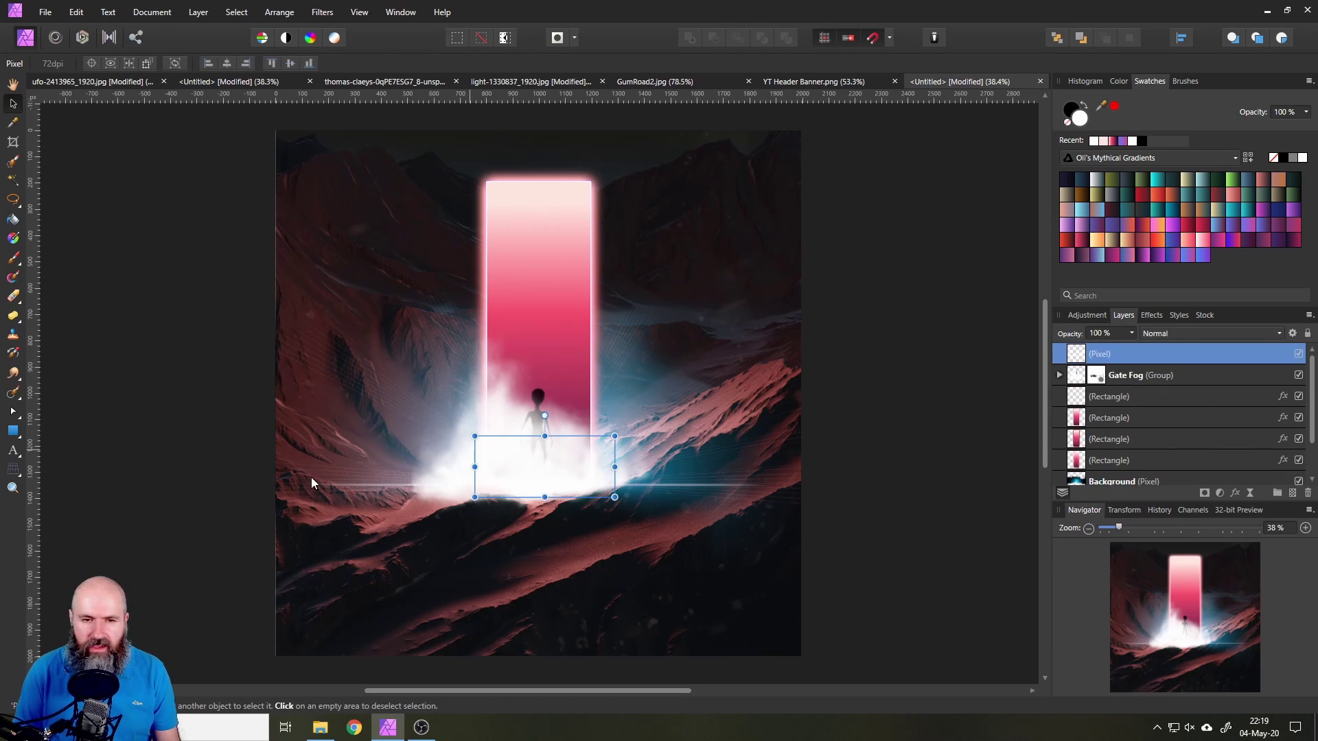
pyautogui.click(12, 432)
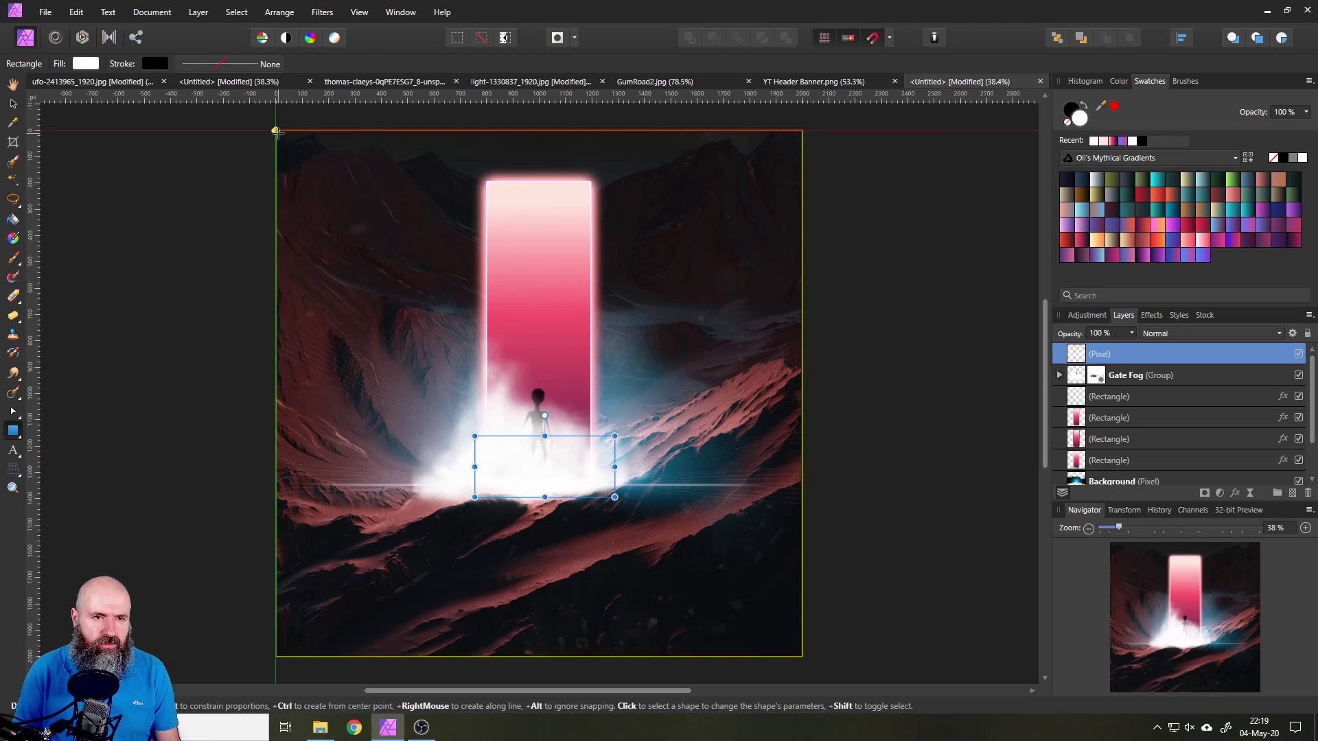
pyautogui.moveTo(276, 130); pyautogui.dragTo(801, 654)
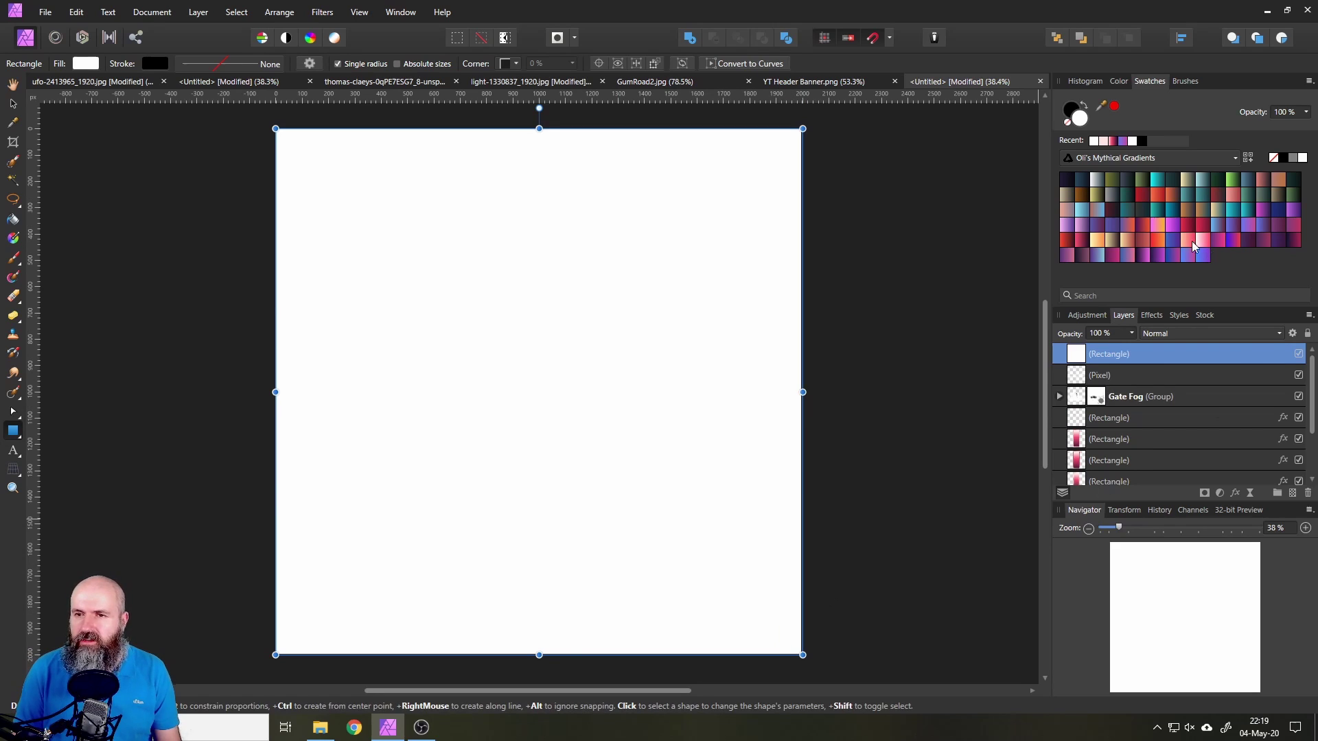
pyautogui.click(1125, 211)
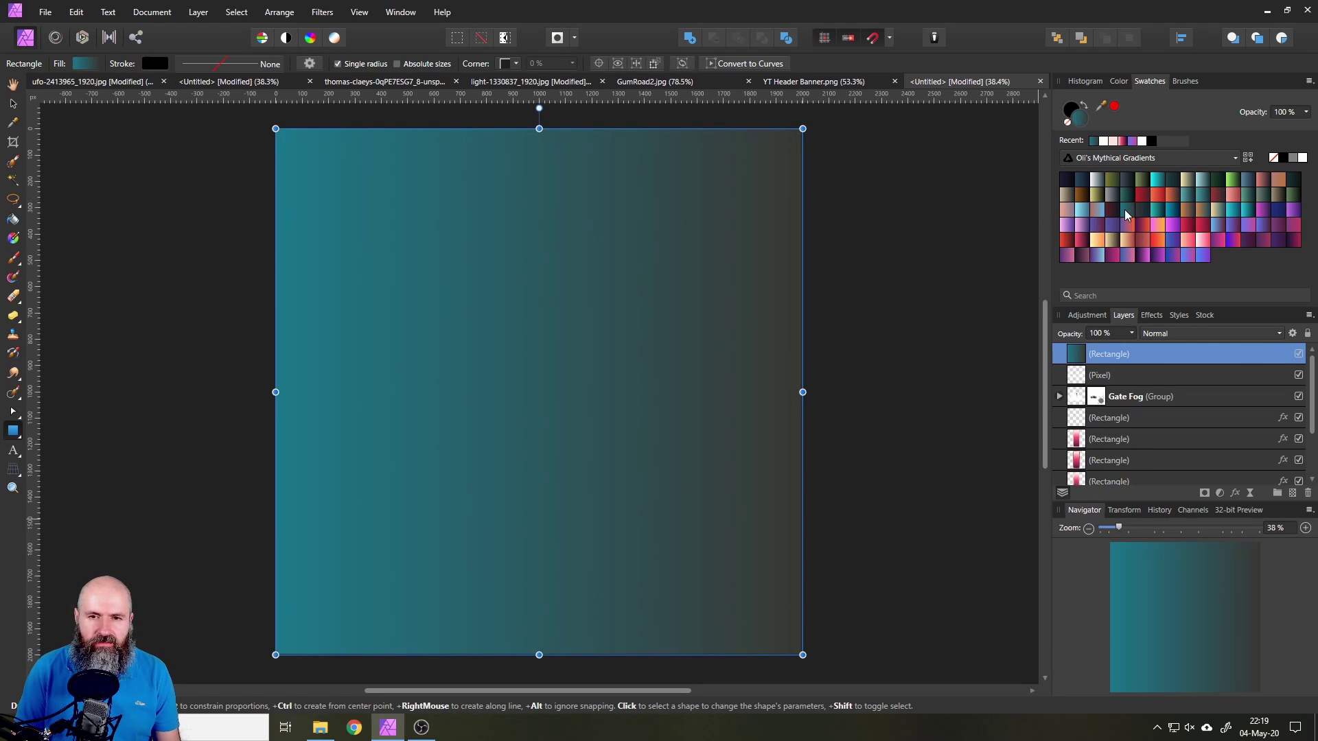
# Step: Set the full-canvas rectangle's blend mode to Soft Light and rotate it by -90° so its gradient runs vertically
pyautogui.click(1165, 337)
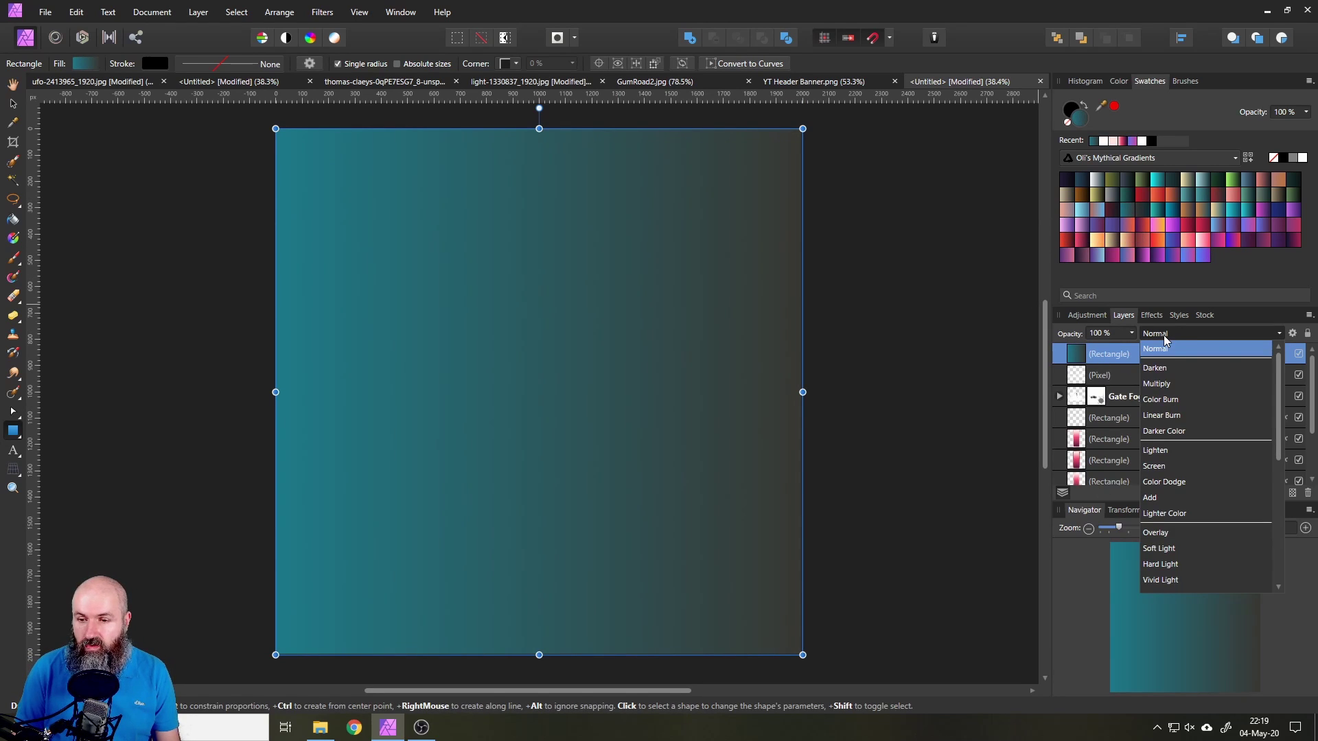
pyautogui.click(1162, 549)
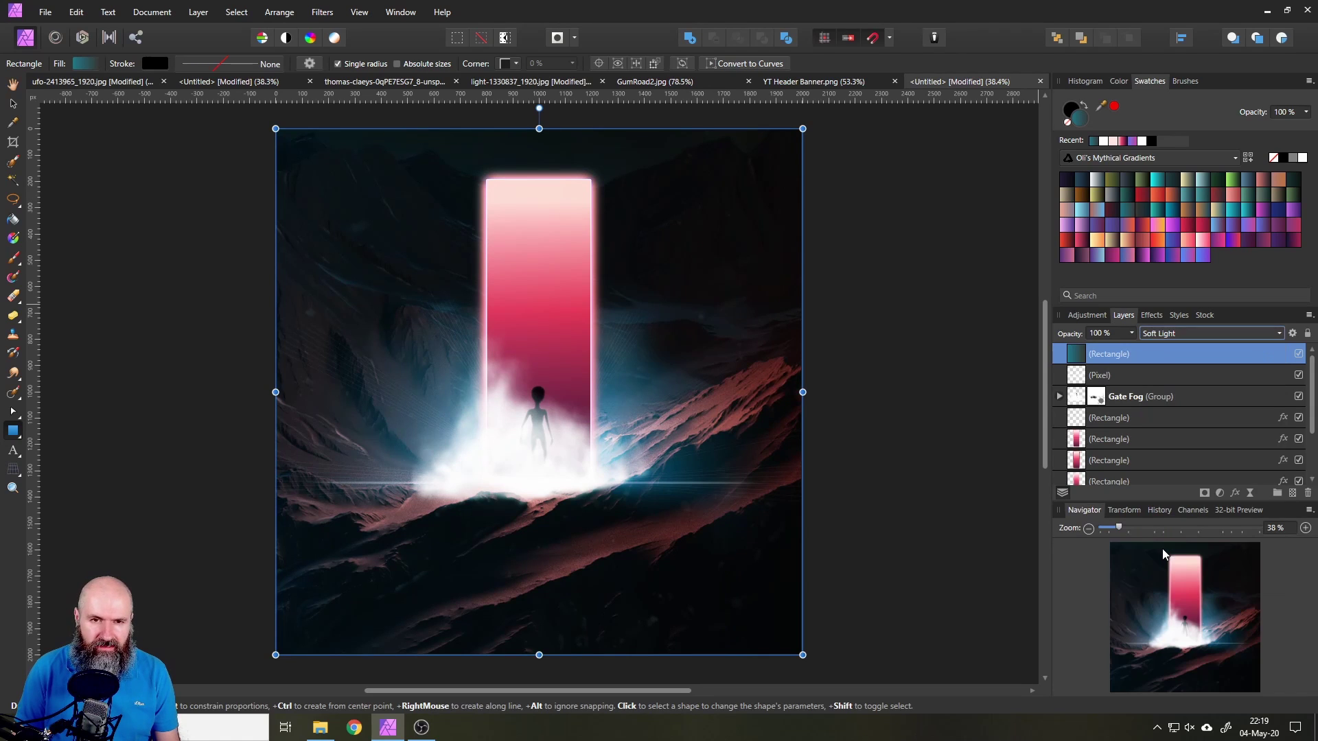
pyautogui.moveTo(540, 108); pyautogui.dragTo(823, 392)
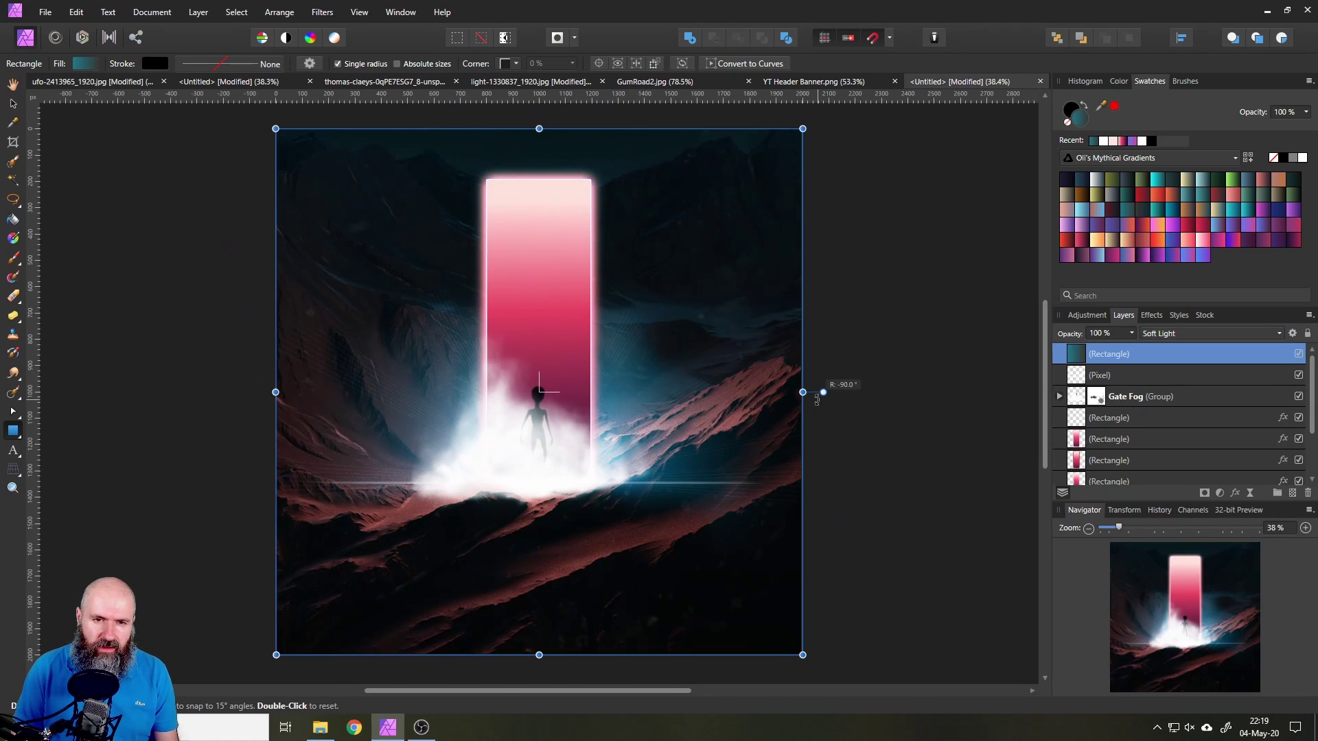
# Step: Try orange, pink, purple and teal gradient fills on the Soft Light rectangle and settle on the blue-to-purple gradient
pyautogui.click(1070, 239)
pyautogui.click(1098, 242)
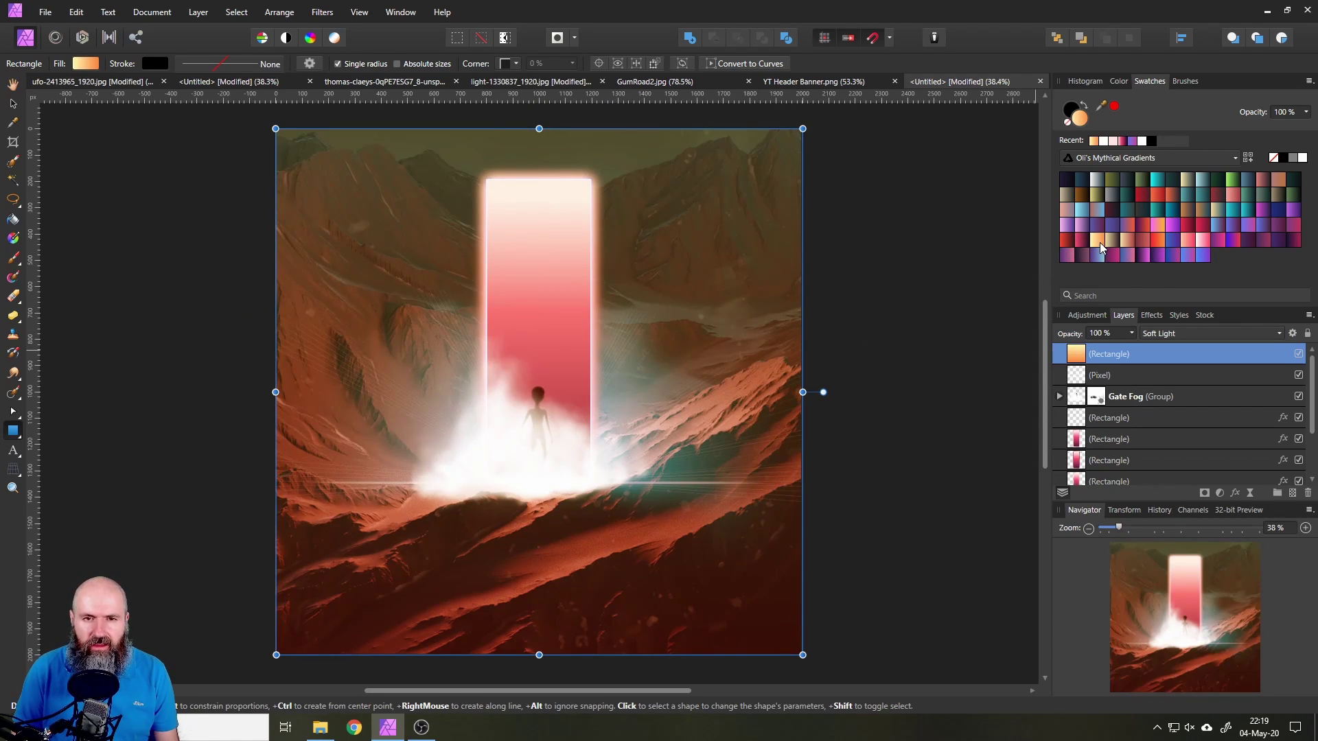
pyautogui.click(1172, 242)
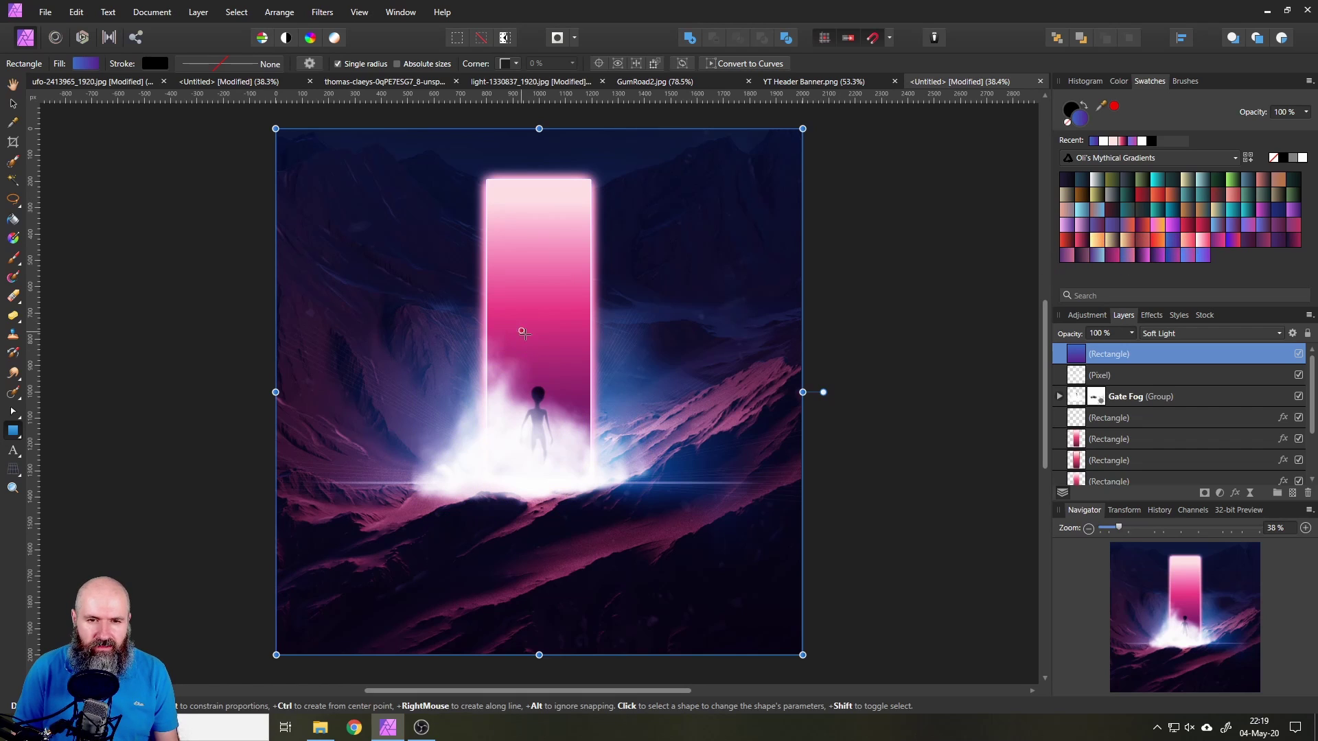
pyautogui.click(1202, 241)
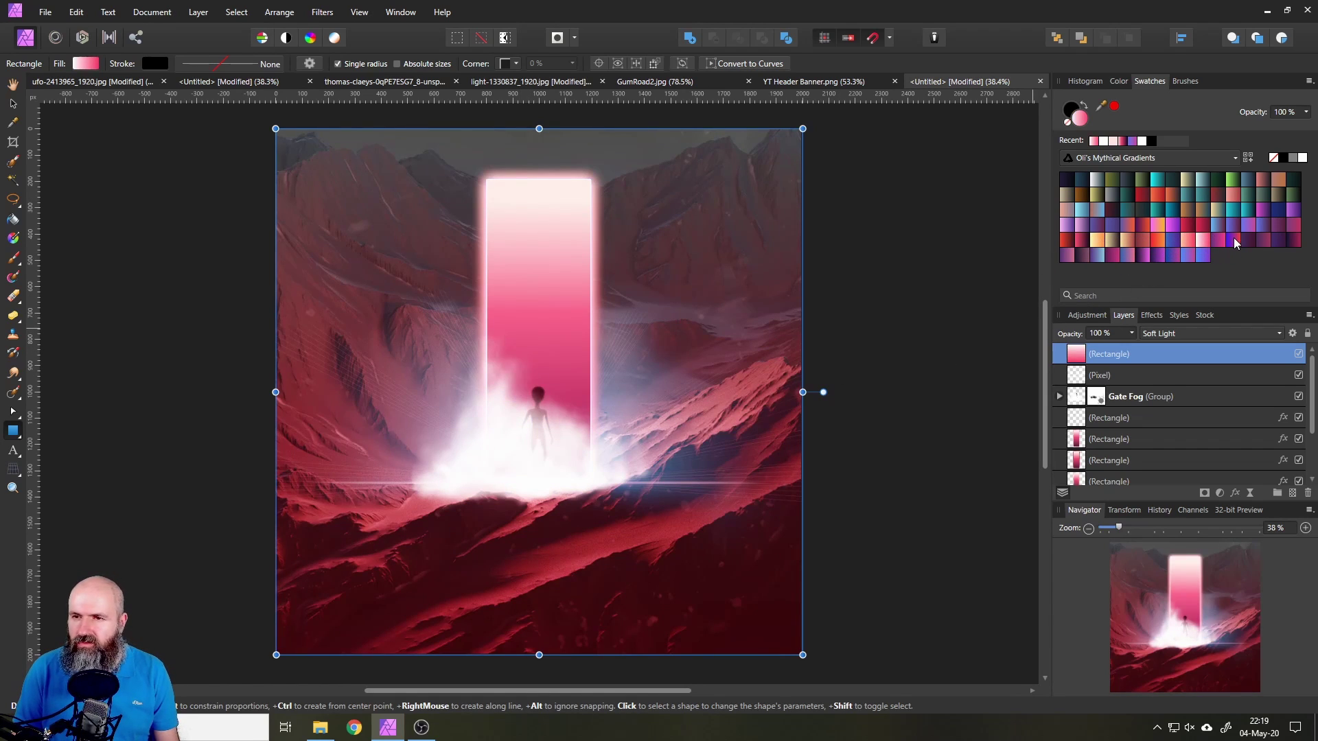
pyautogui.click(1234, 237)
pyautogui.click(1254, 227)
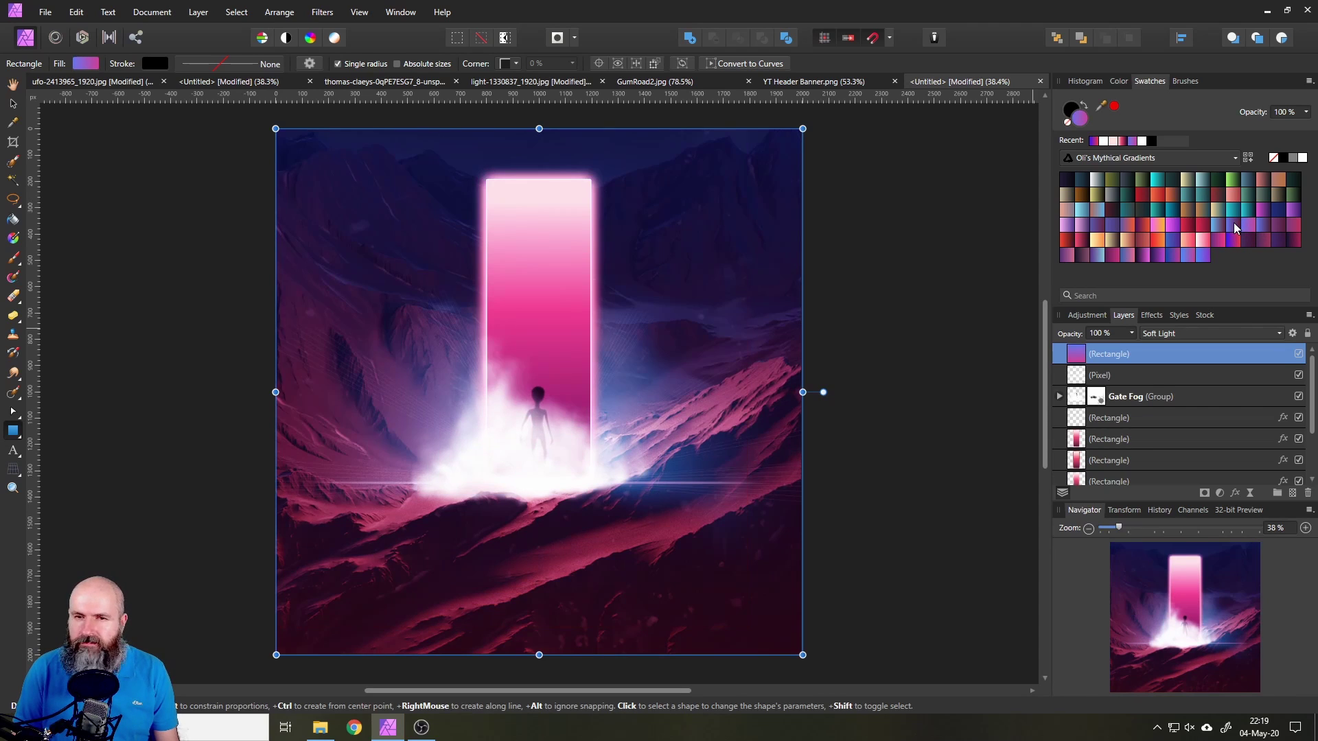
pyautogui.click(1233, 223)
pyautogui.click(1234, 211)
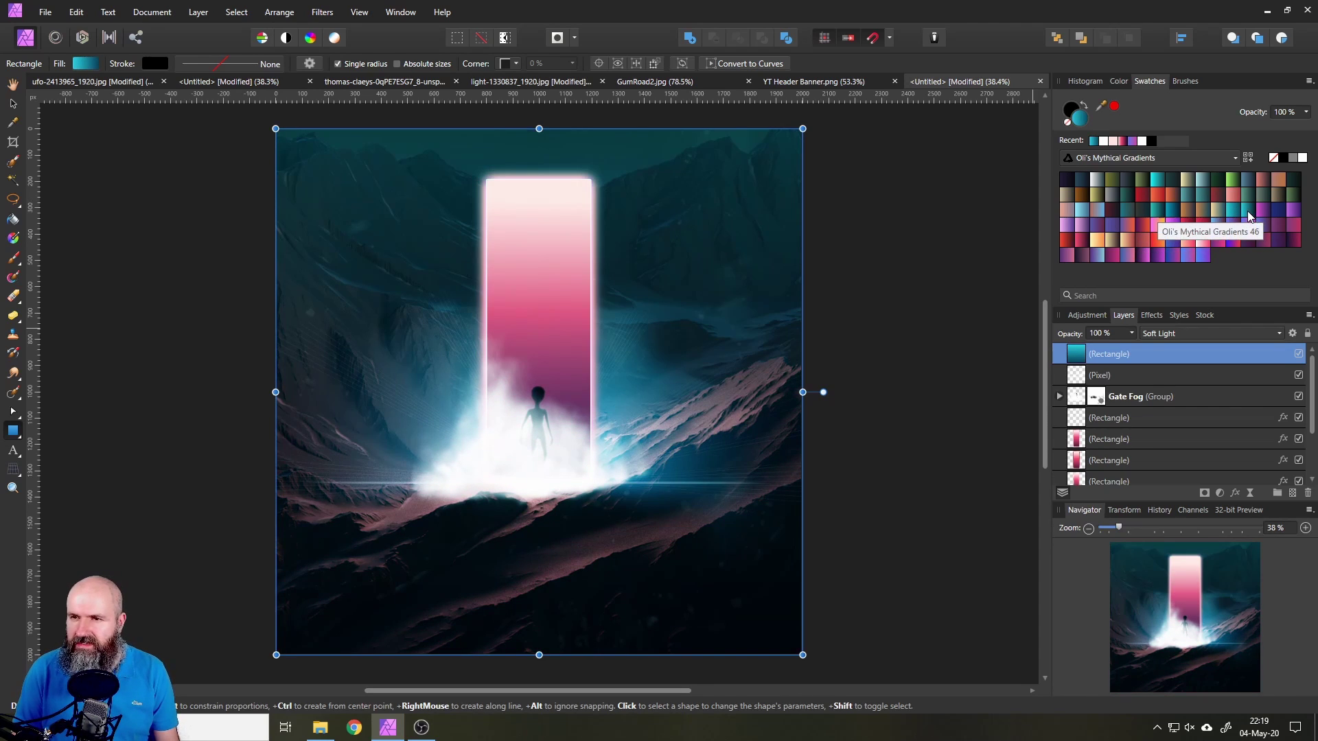
pyautogui.click(1248, 211)
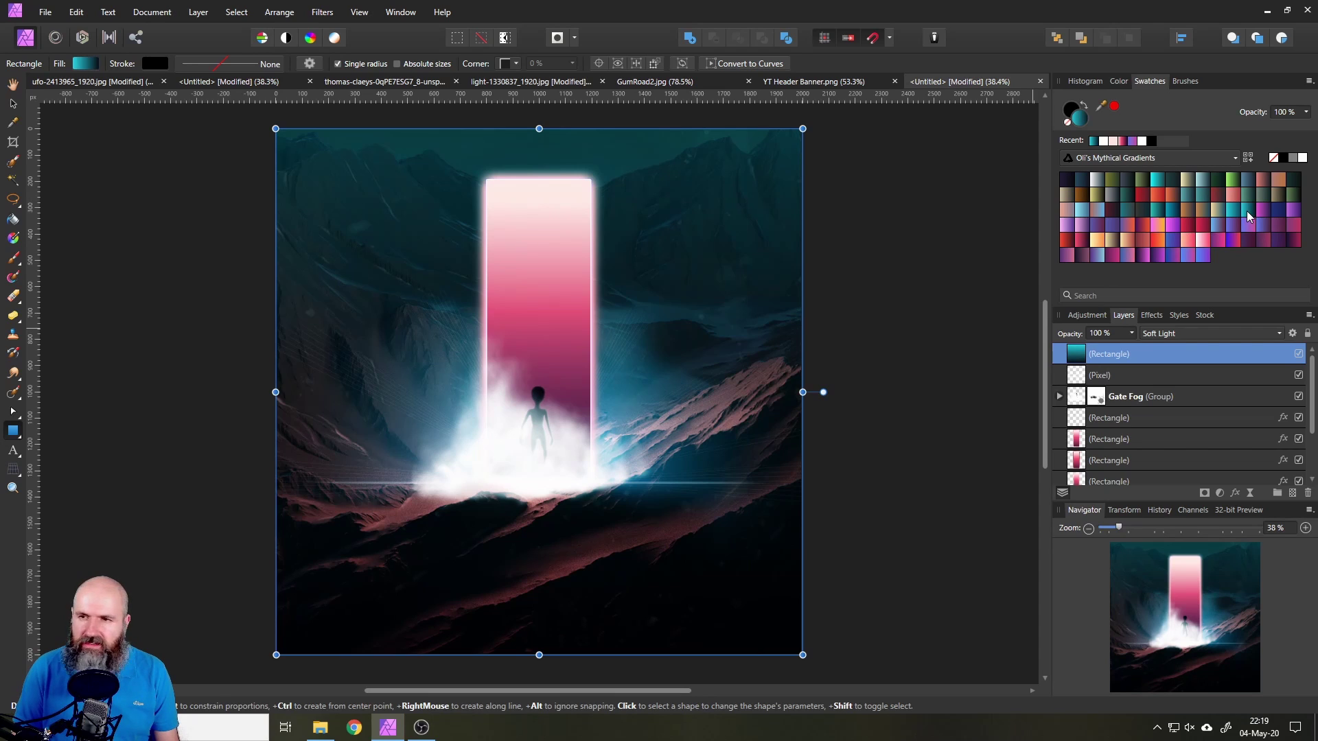
pyautogui.click(1236, 207)
pyautogui.click(1170, 209)
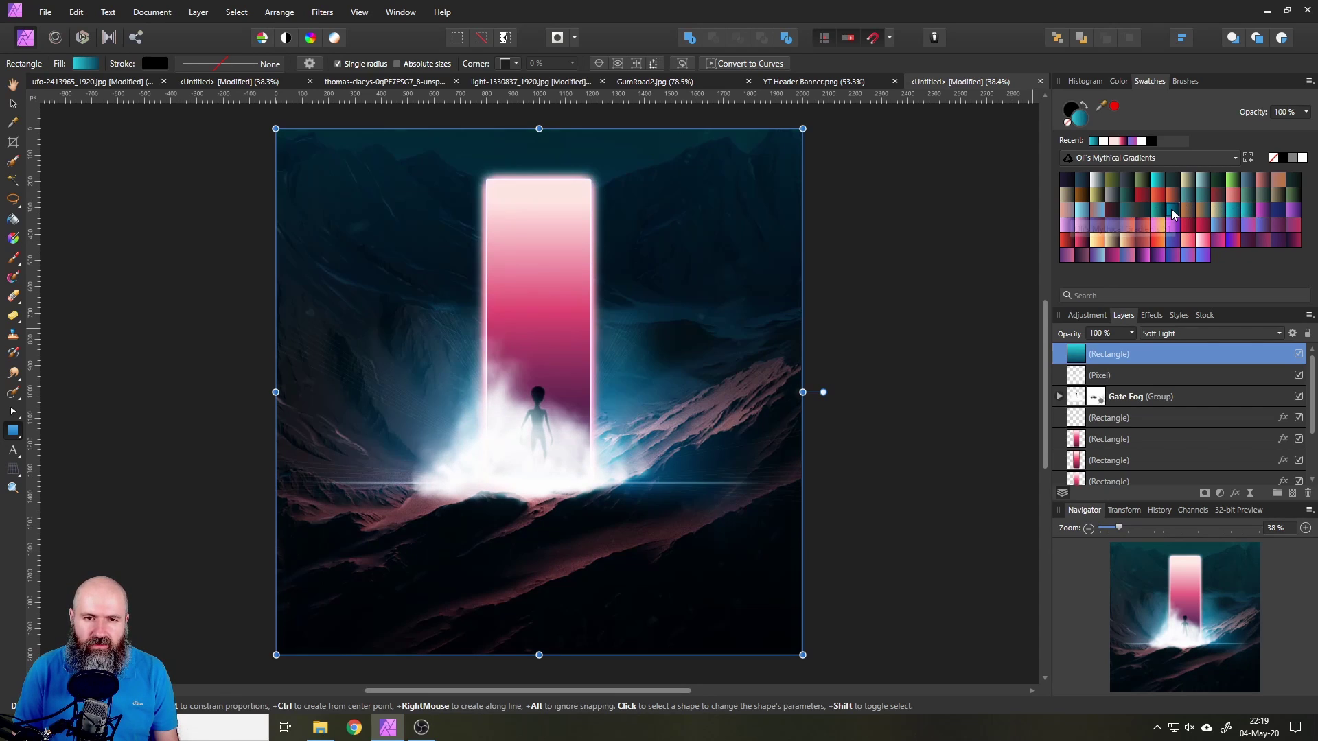
pyautogui.click(1171, 209)
pyautogui.click(1185, 232)
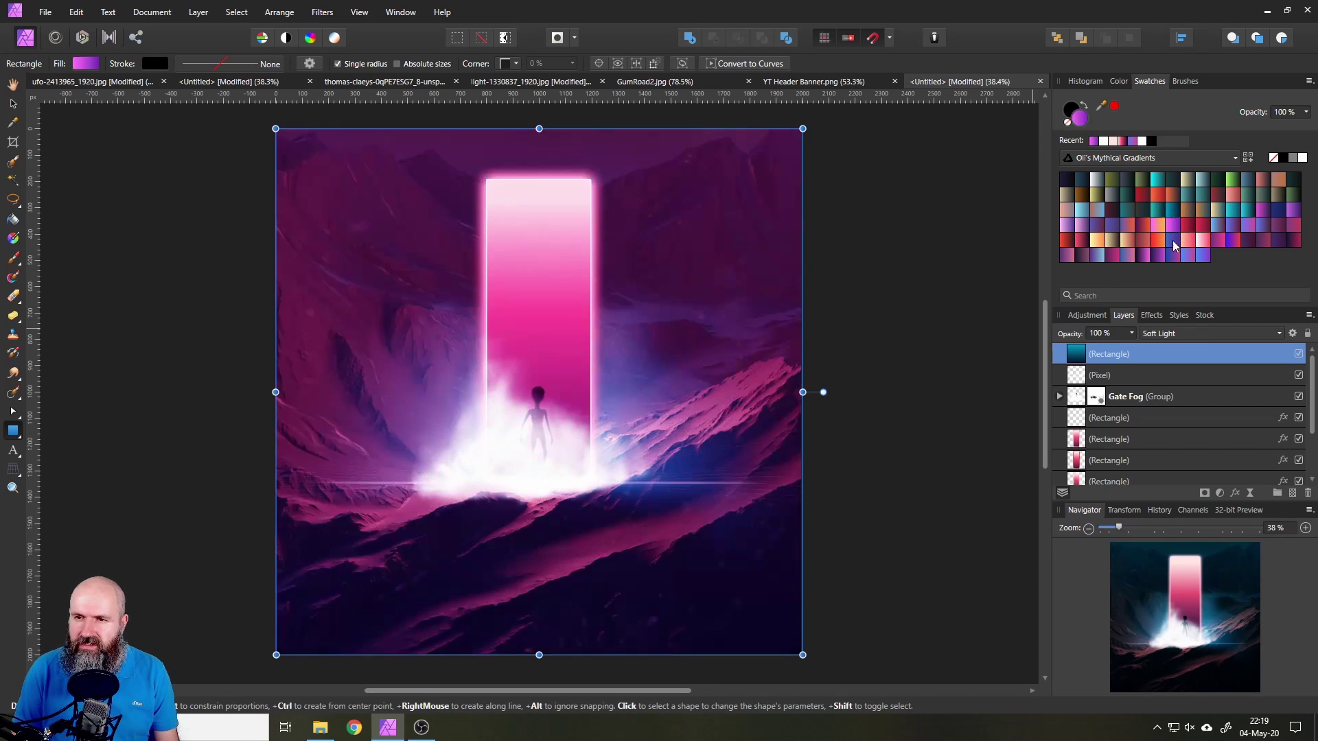
pyautogui.click(1172, 246)
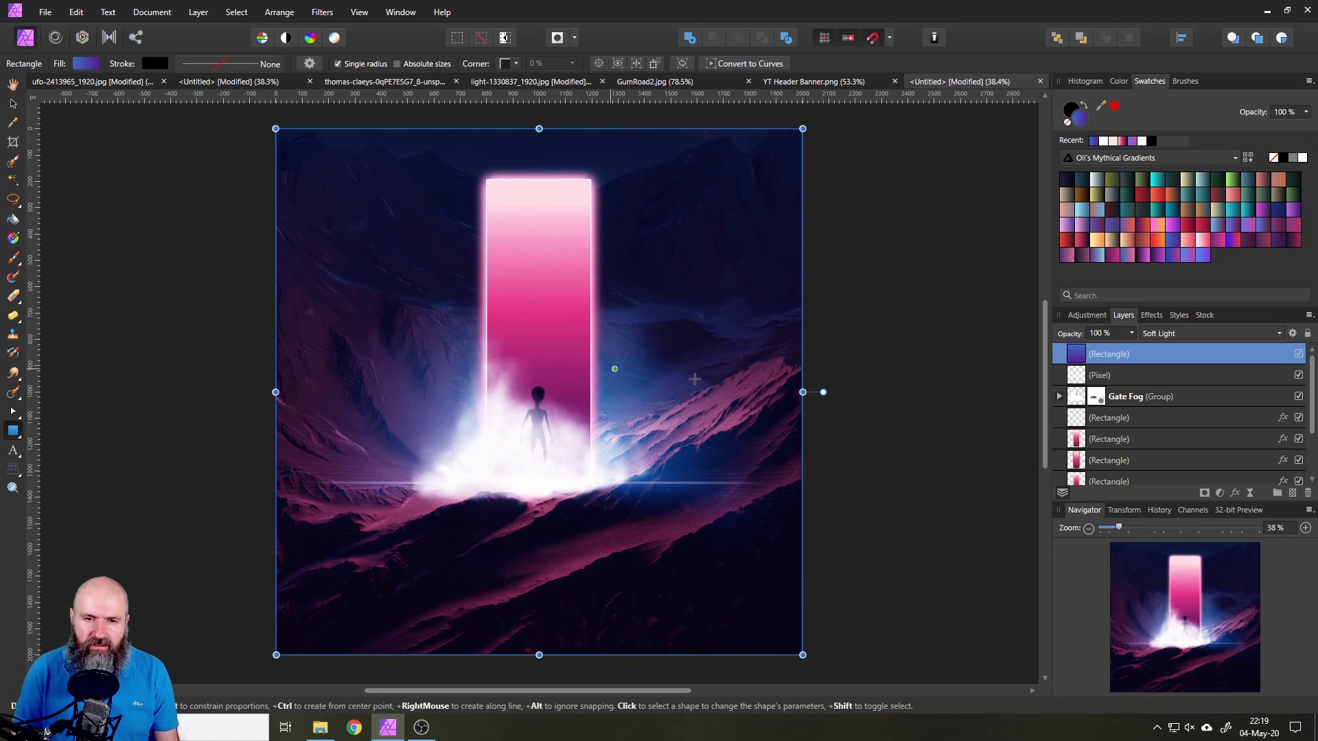
# Step: Set the gradient rectangle's opacity to 50% and duplicate the layer
pyautogui.rightClick(1079, 358)
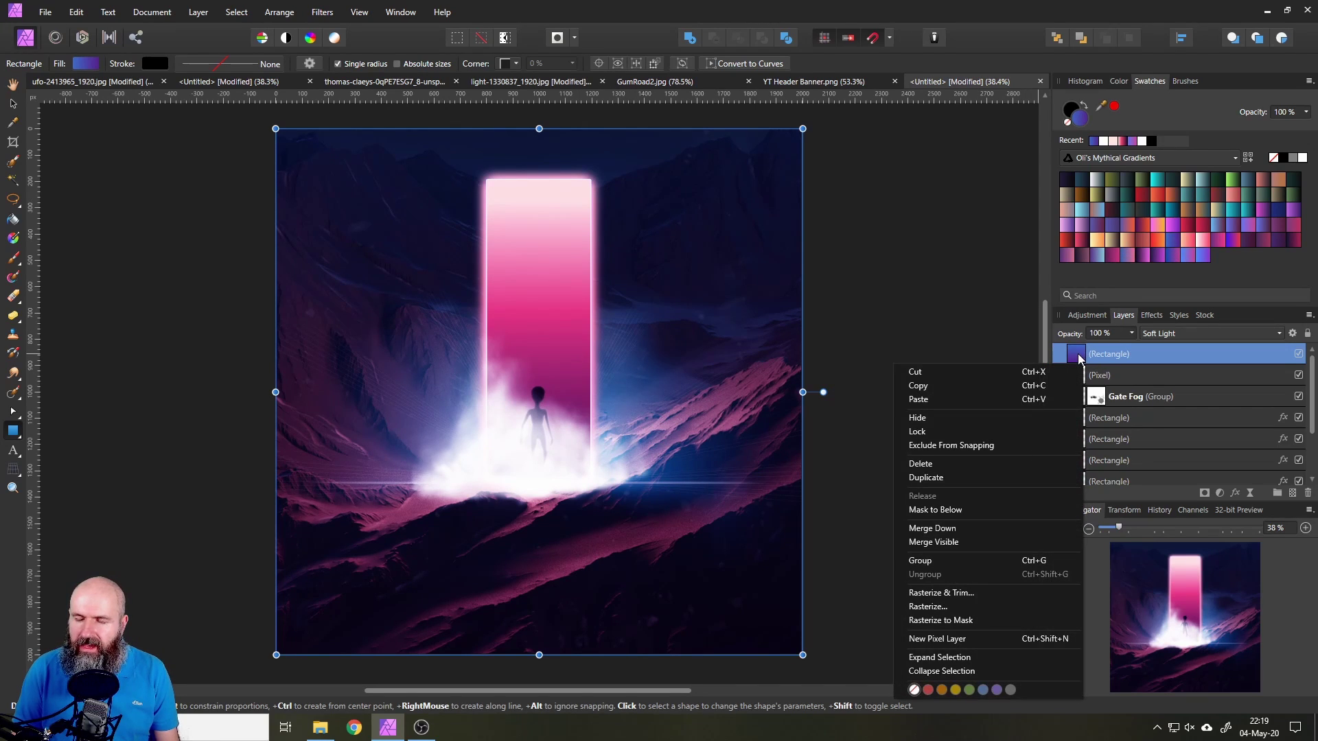
pyautogui.click(1128, 337)
pyautogui.click(1131, 333)
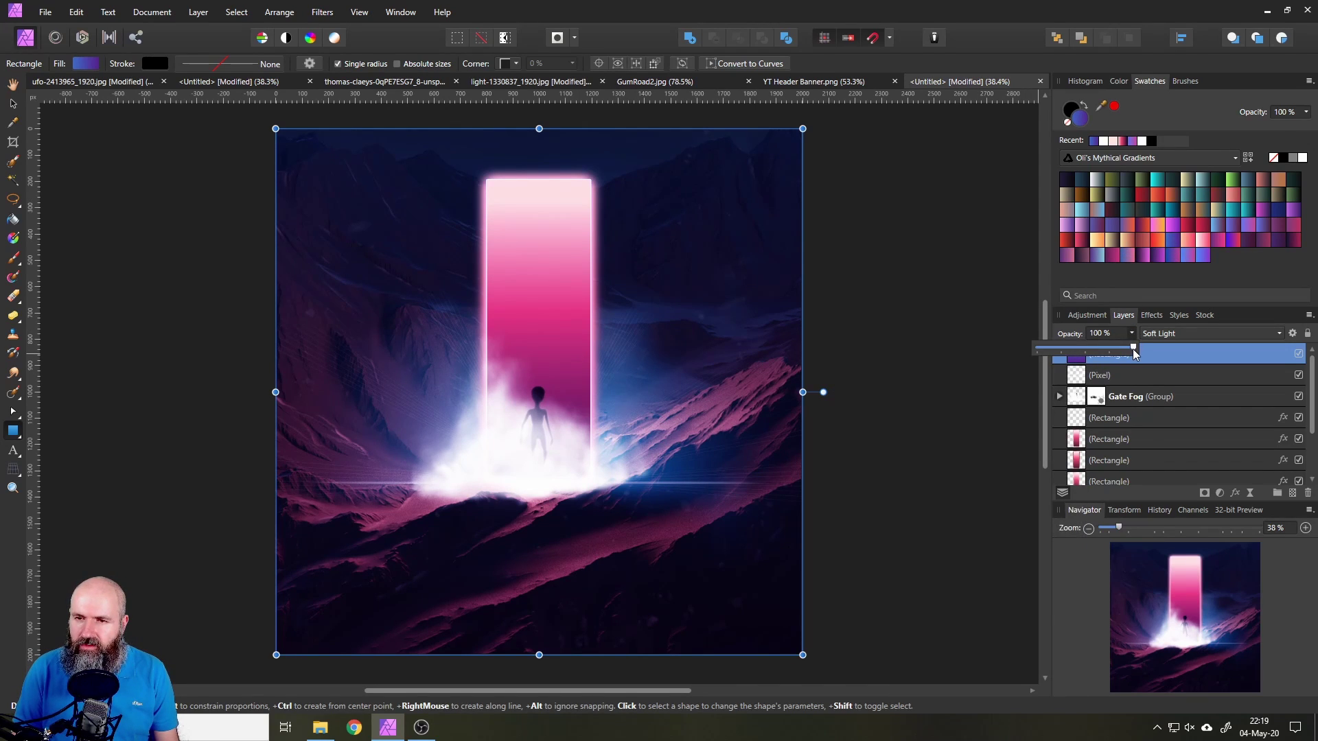
pyautogui.moveTo(1132, 348); pyautogui.dragTo(1091, 355)
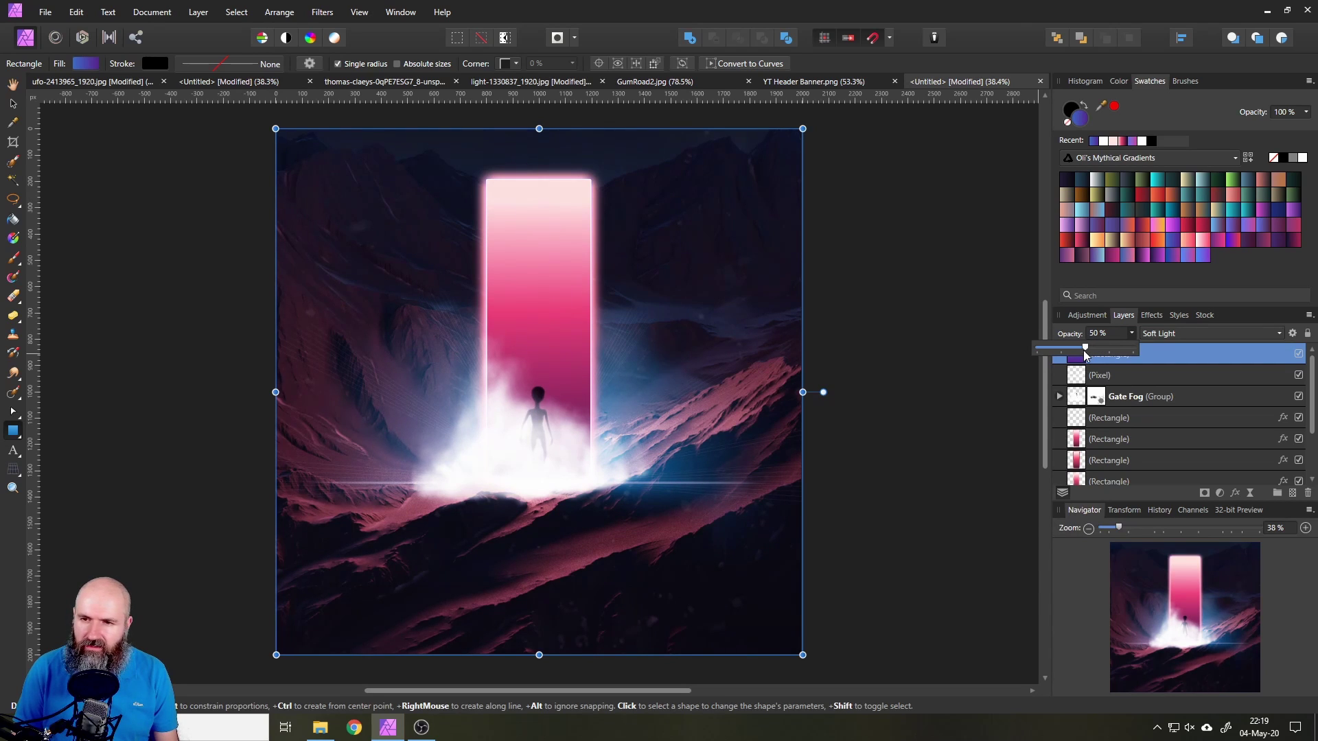
pyautogui.click(1131, 334)
pyautogui.rightClick(1076, 357)
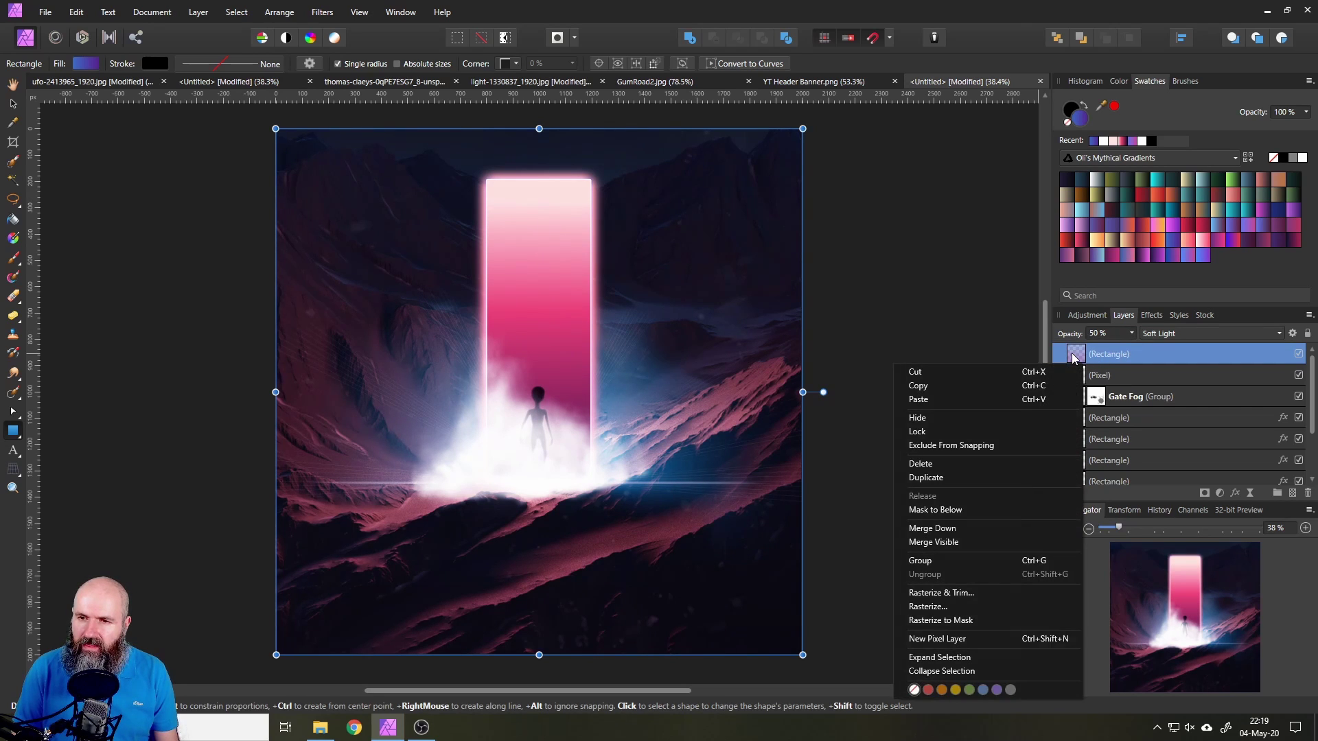
pyautogui.click(928, 477)
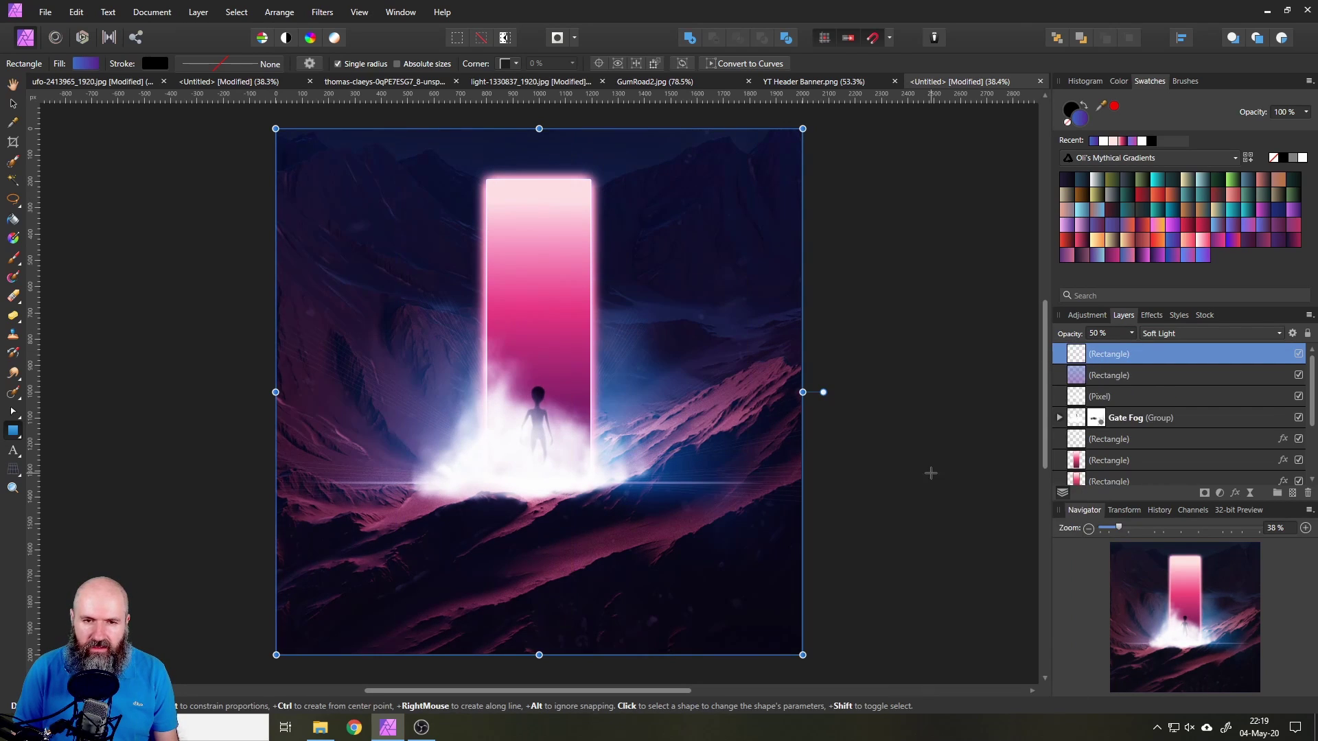
# Step: Try orange and blue-to-purple gradient fills on the duplicated full-canvas rectangle and settle on a teal gradient
pyautogui.click(1140, 224)
pyautogui.click(1186, 209)
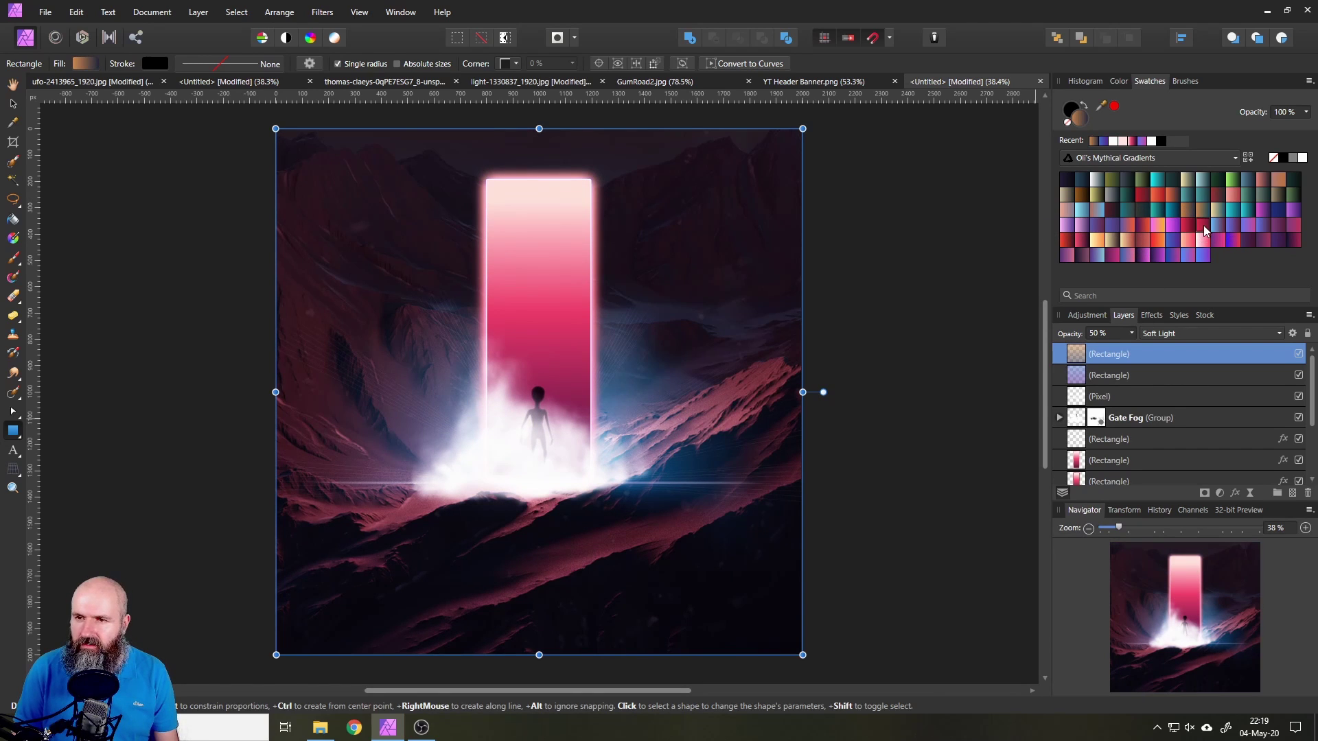
pyautogui.click(1204, 225)
pyautogui.click(1220, 225)
pyautogui.click(1255, 224)
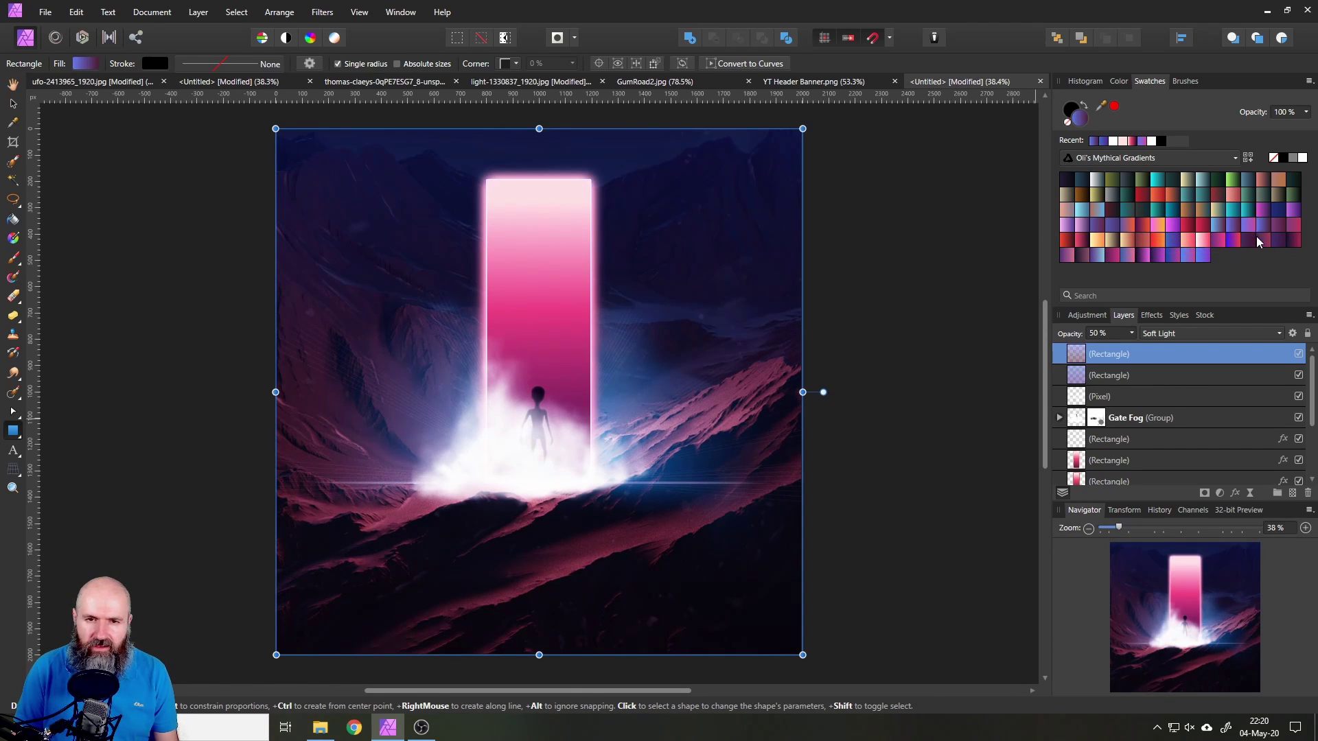
pyautogui.click(1232, 209)
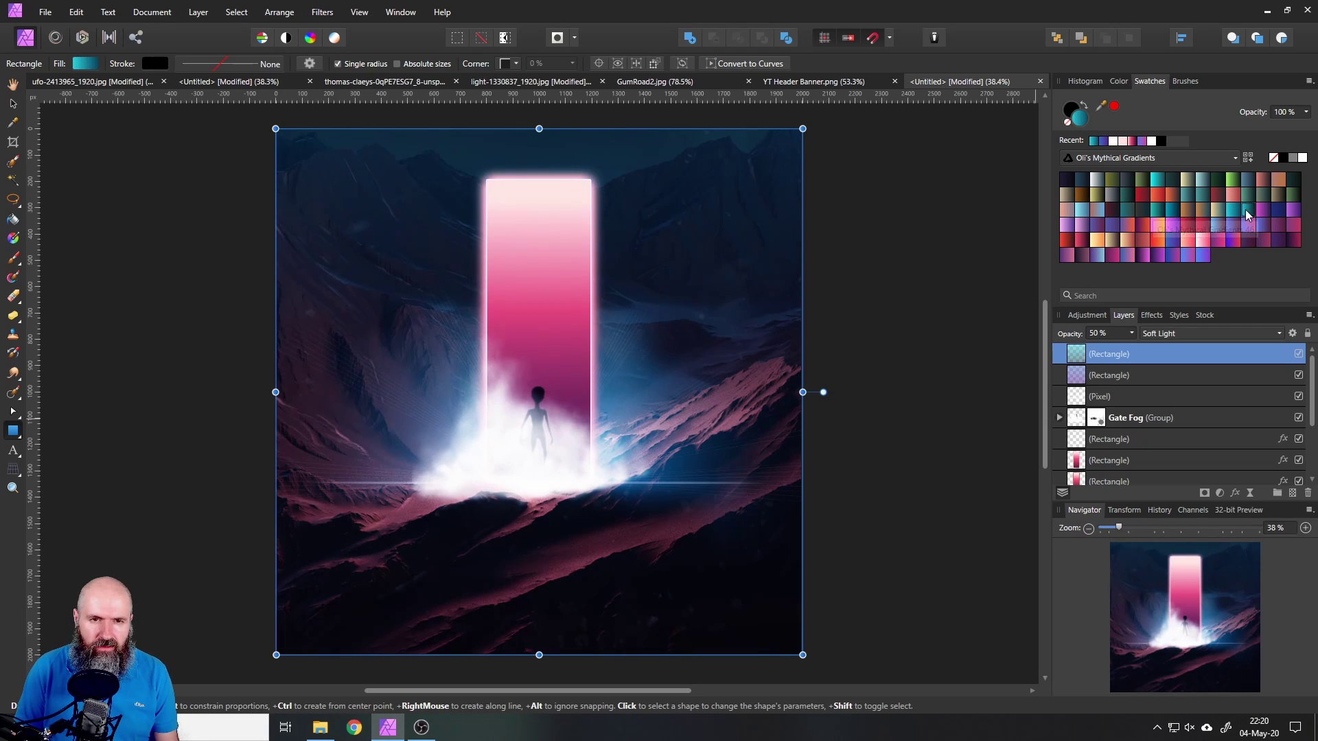
pyautogui.click(12, 103)
pyautogui.click(126, 195)
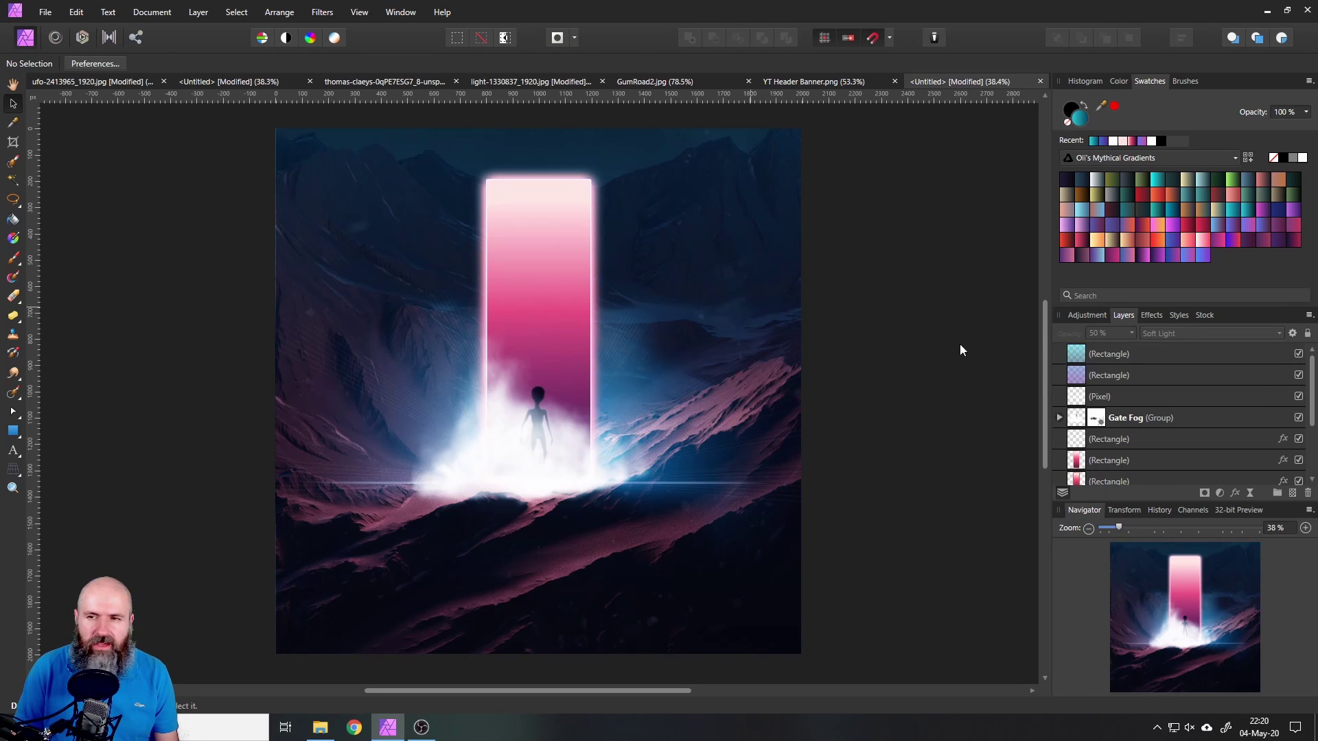
# Step: Set the opacity of the topmost teal gradient rectangle to 44%
pyautogui.click(1084, 356)
pyautogui.click(1132, 335)
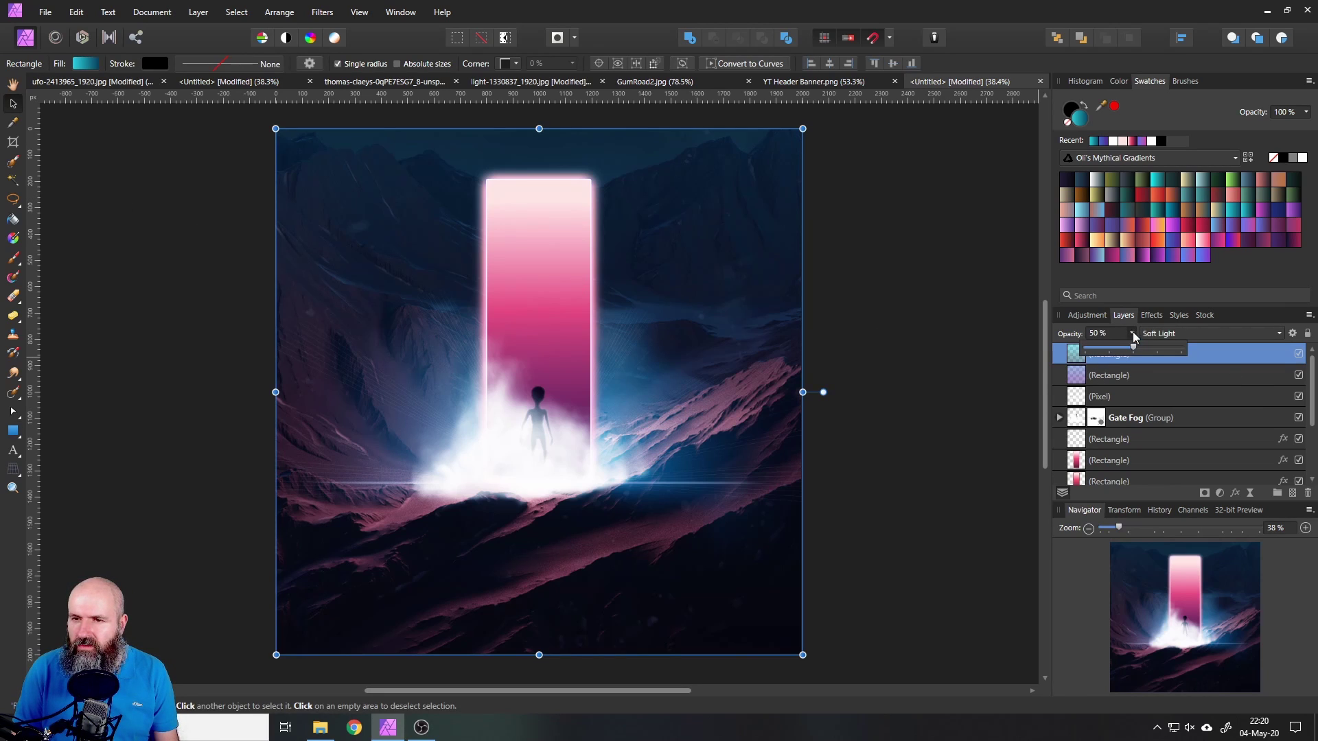
pyautogui.moveTo(1137, 356)
pyautogui.mouseDown()
pyautogui.moveTo(1098, 353)
pyautogui.moveTo(1131, 353)
pyautogui.mouseUp()
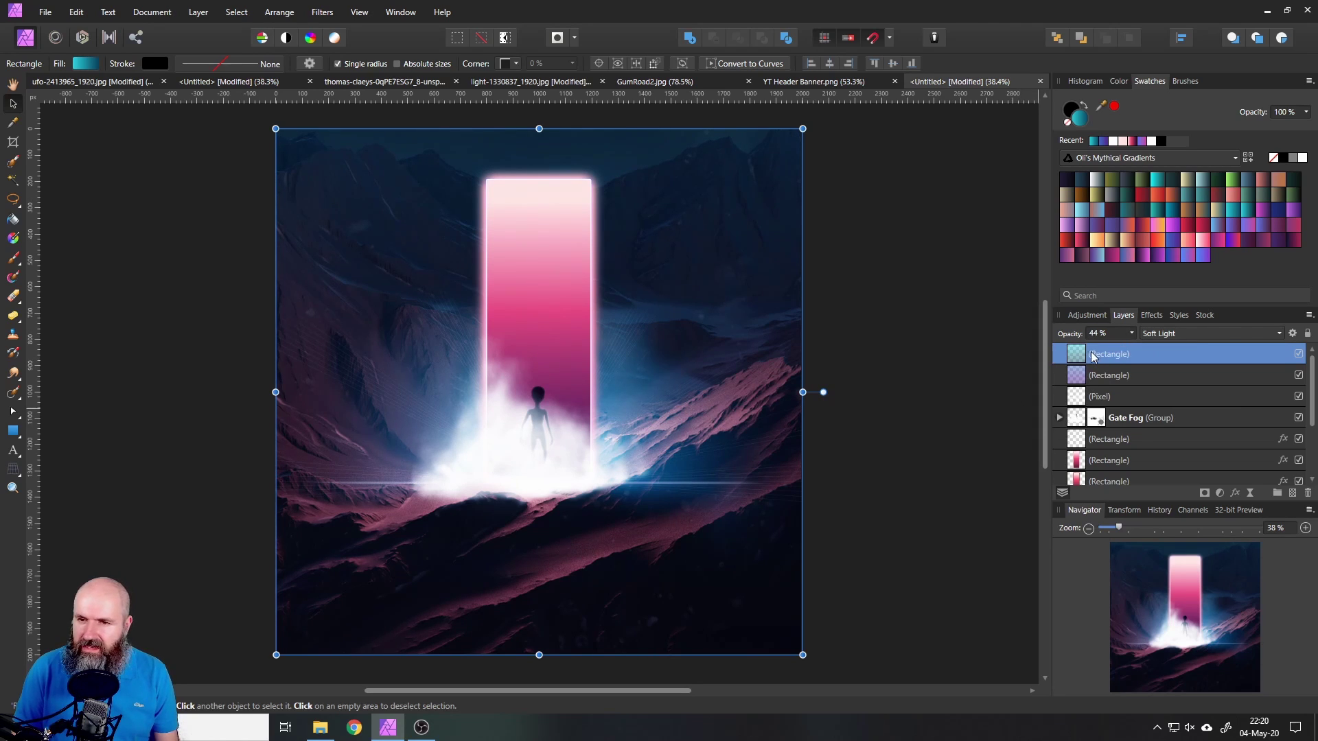
# Step: Move the blue-to-purple gradient rectangle below the gate rectangles, directly above the light Background layer, and compare both gradient layers on and off
pyautogui.moveTo(1083, 375); pyautogui.dragTo(1077, 432)
pyautogui.click(1297, 420)
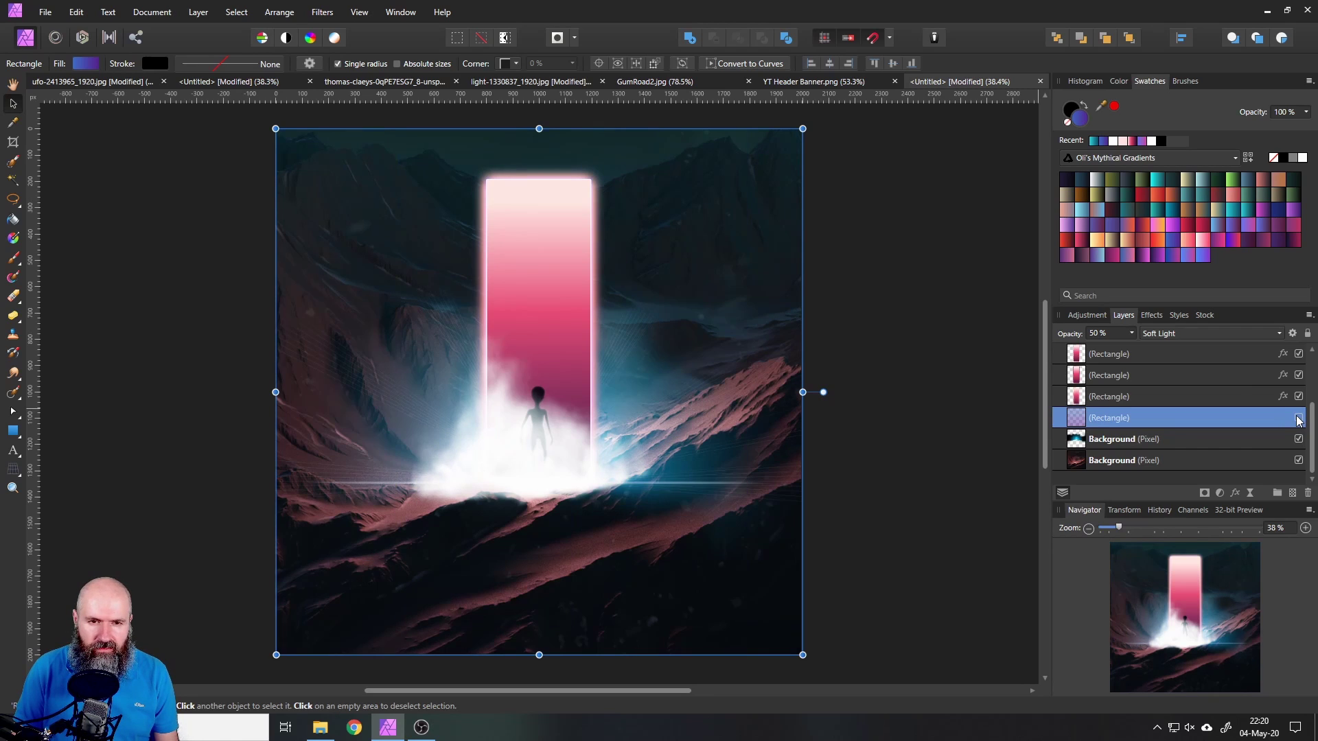
pyautogui.click(1297, 420)
pyautogui.scroll(3, 1295, 398)
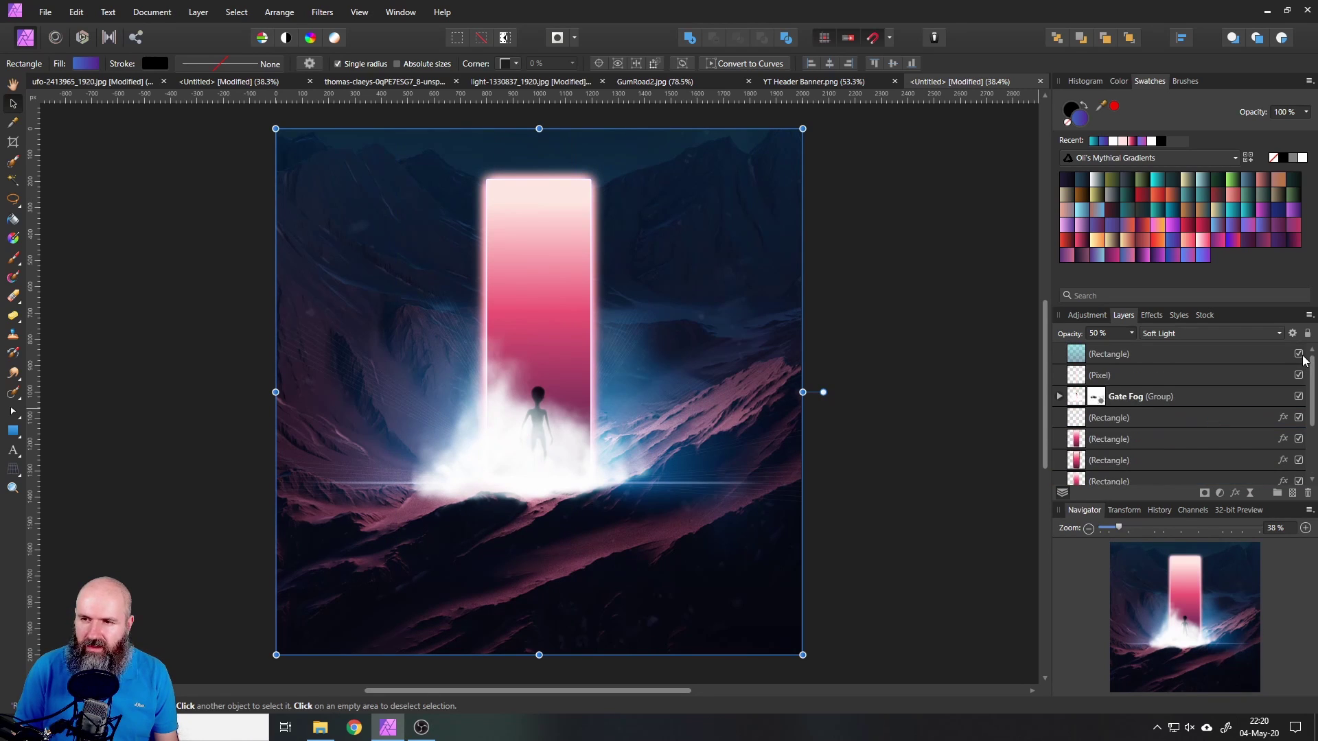
pyautogui.click(1299, 354)
pyautogui.click(1298, 354)
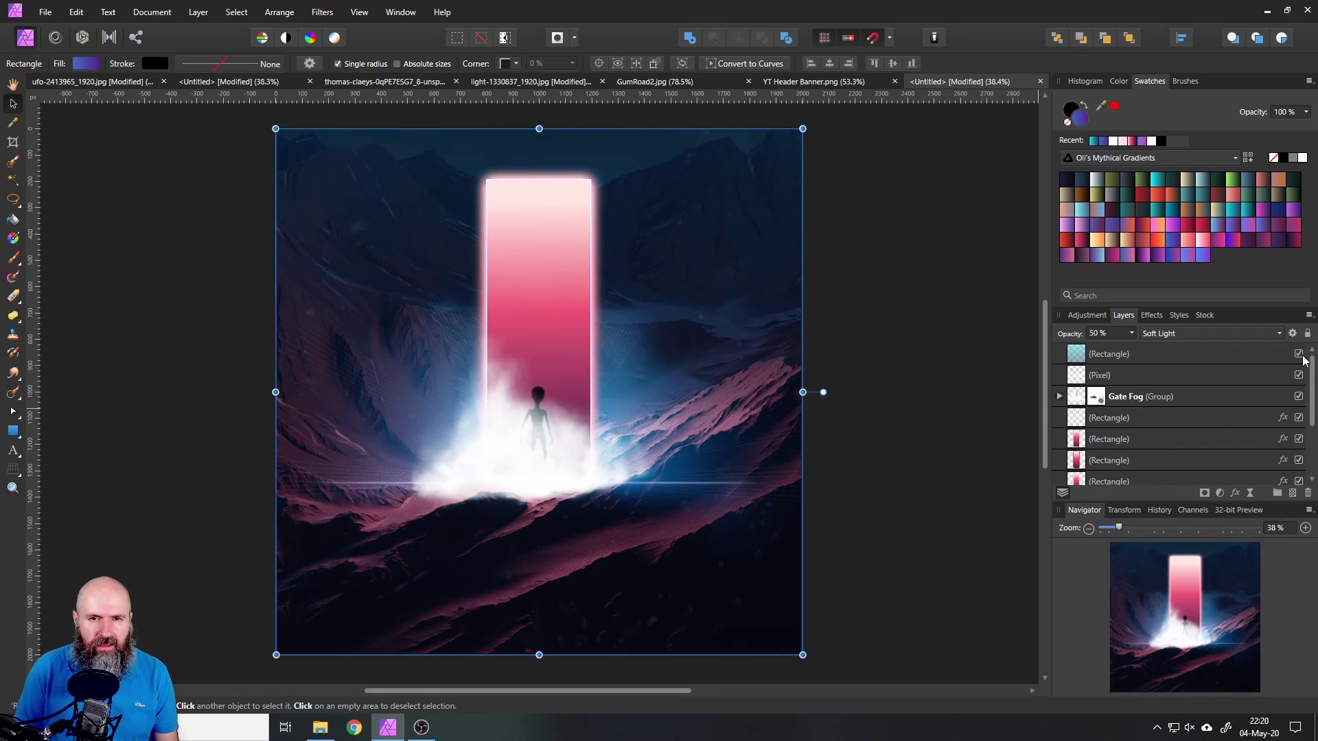
# Step: Duplicate the topmost teal gradient rectangle and hide the lower copy
pyautogui.click(1064, 354)
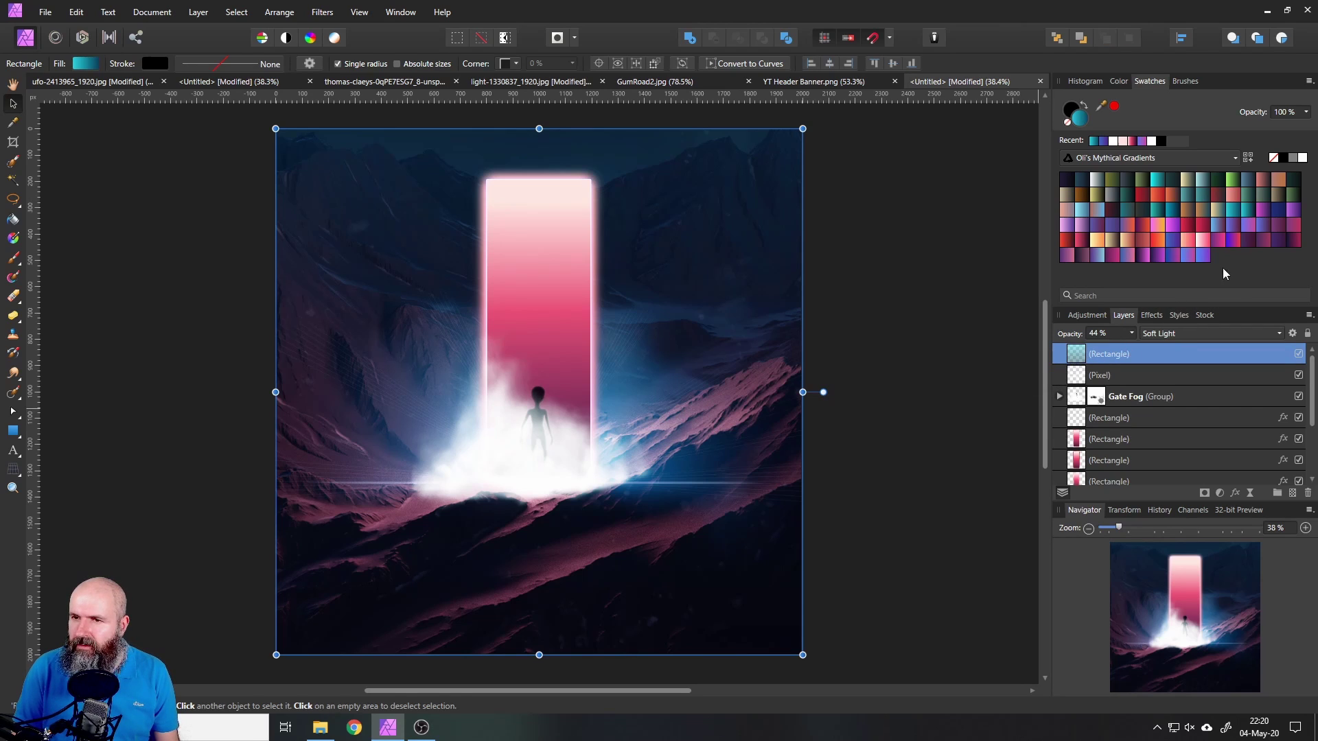
pyautogui.rightClick(1085, 360)
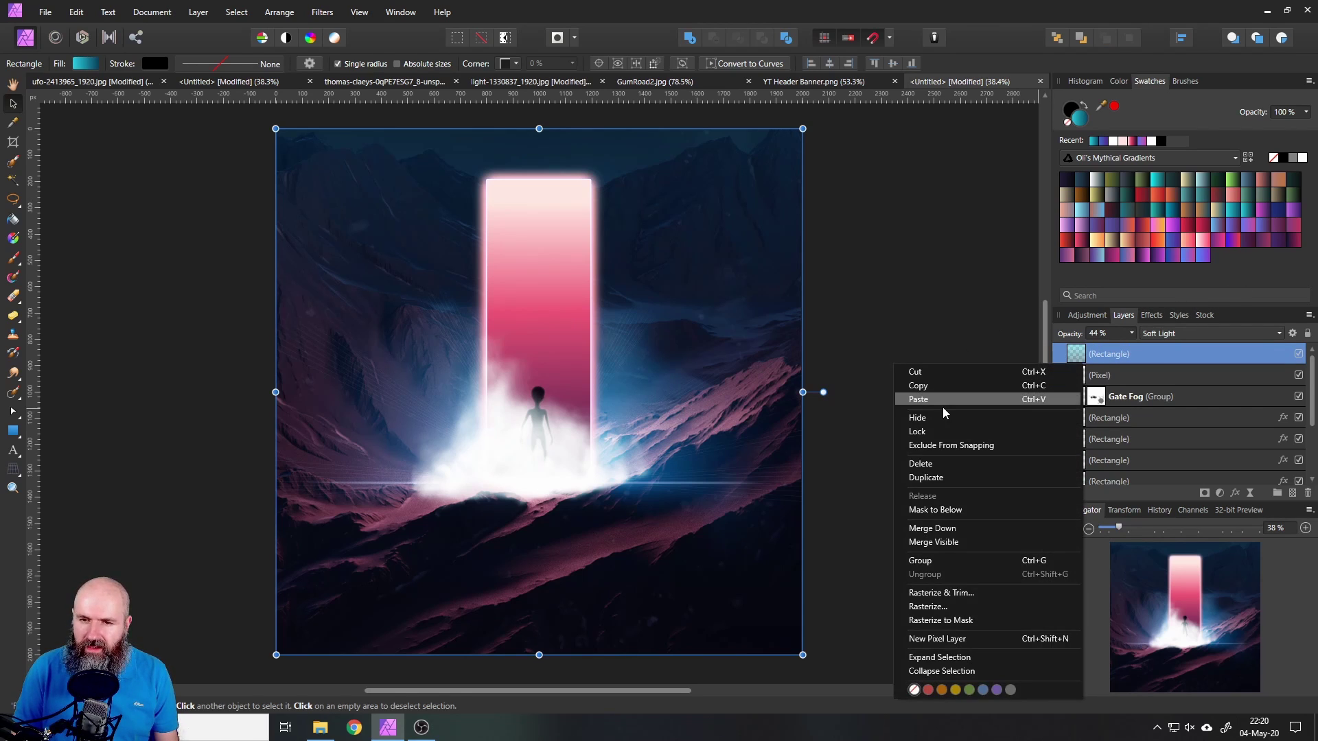
pyautogui.click(925, 477)
pyautogui.click(1299, 374)
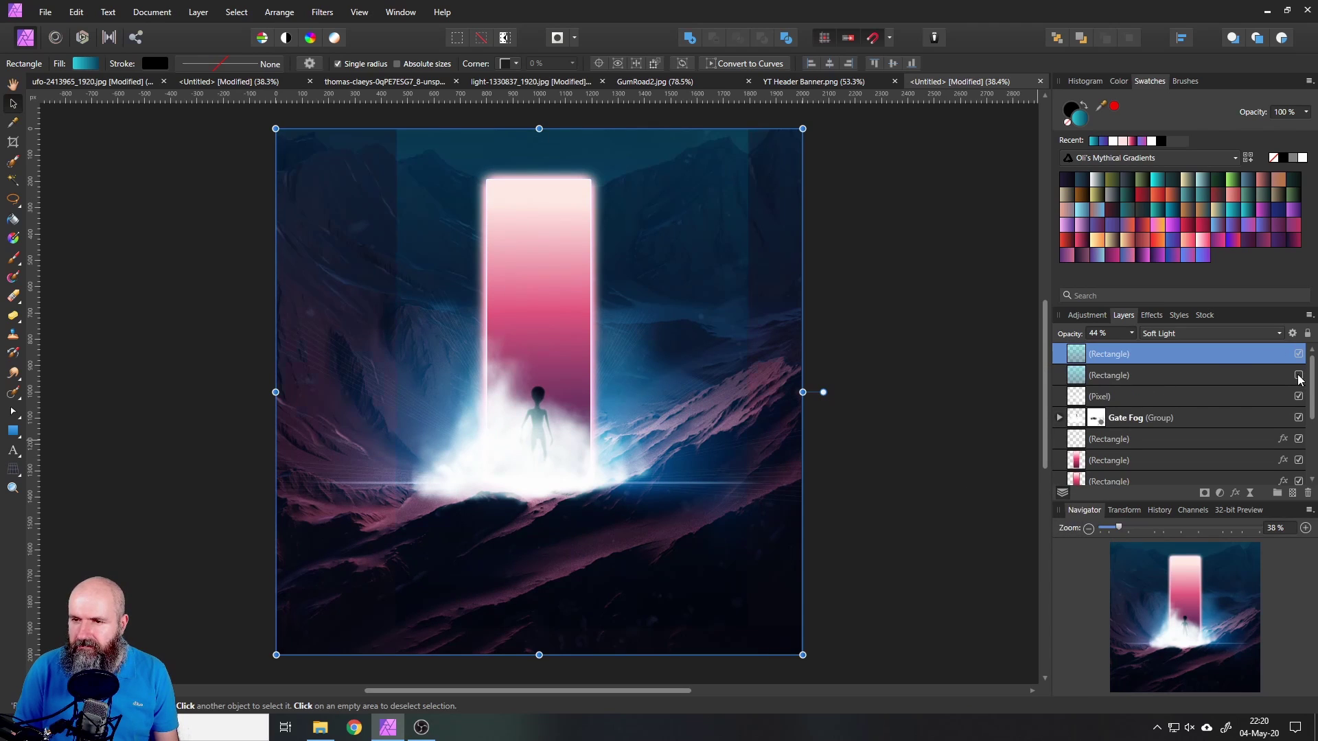
# Step: Try salmon, red, purple and green gradient fills on the new top rectangle and settle on the bright turquoise-to-dark gradient
pyautogui.click(1067, 210)
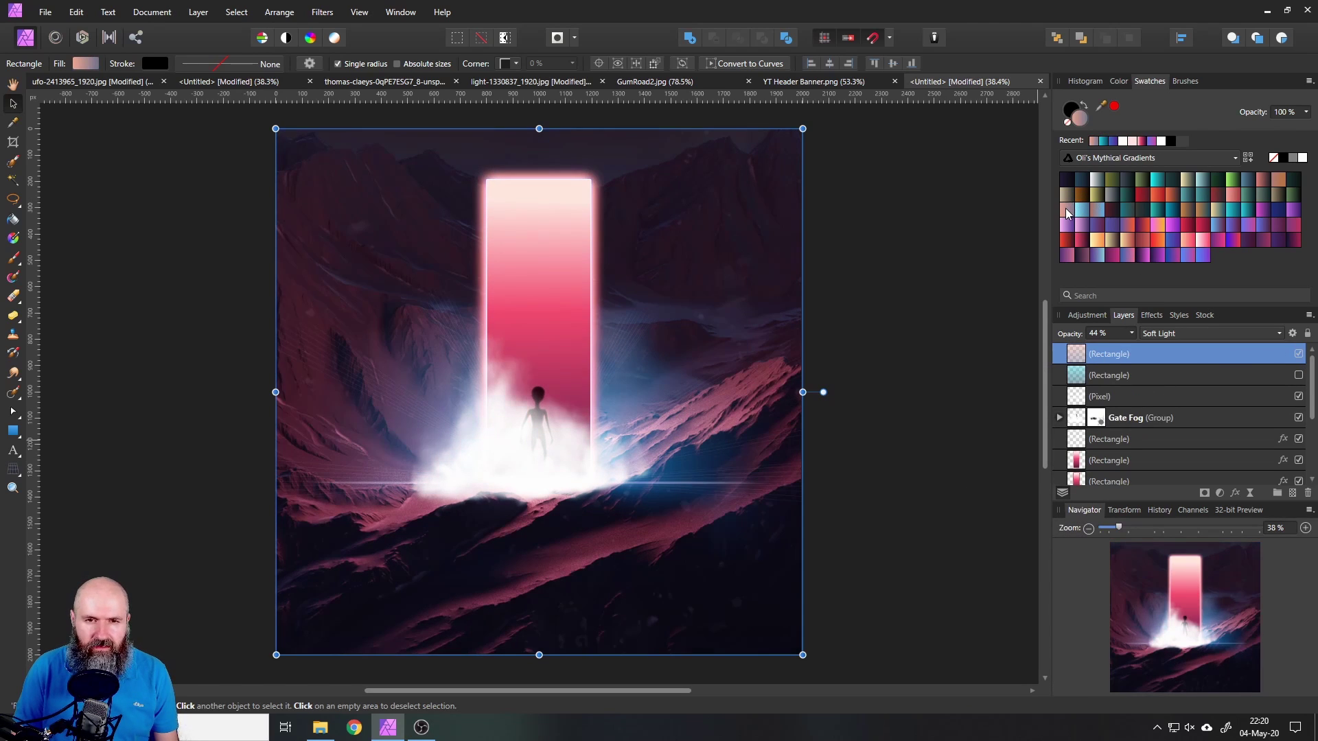
pyautogui.click(1070, 238)
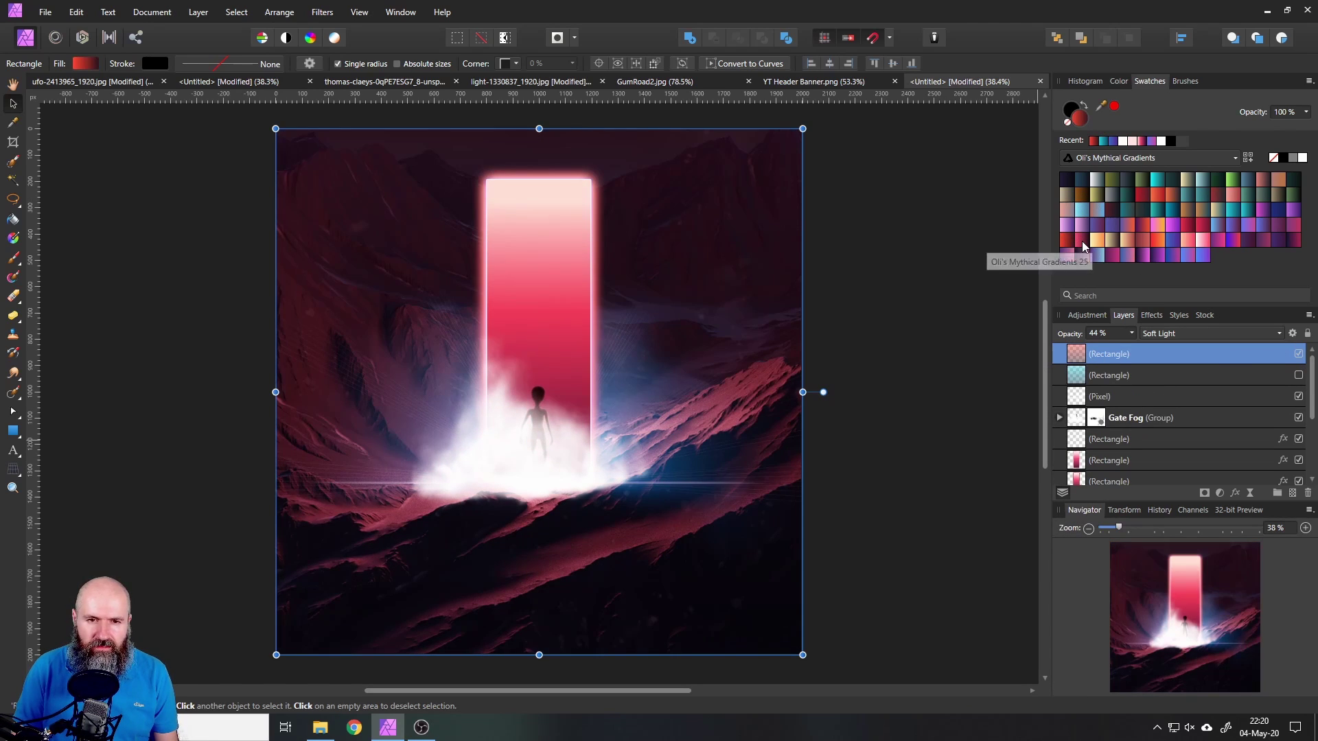
pyautogui.click(1093, 254)
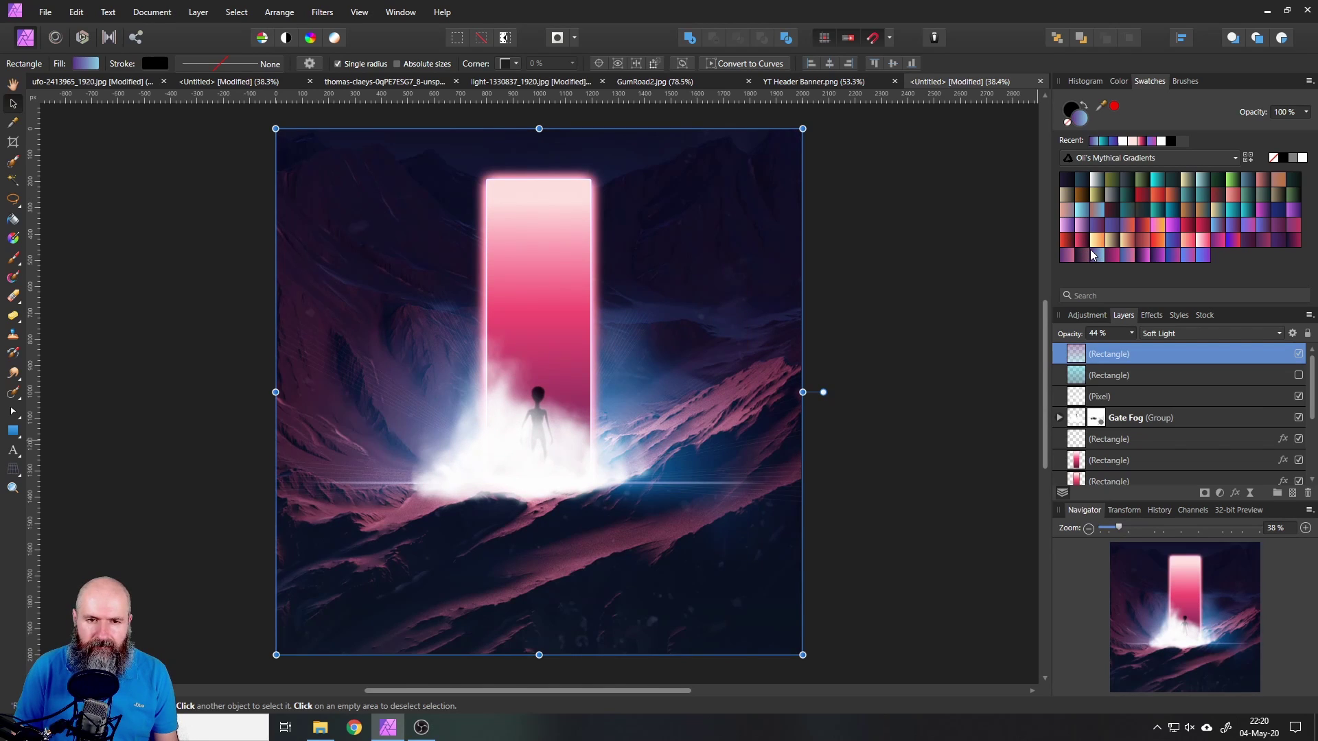
pyautogui.click(1144, 257)
pyautogui.click(1203, 256)
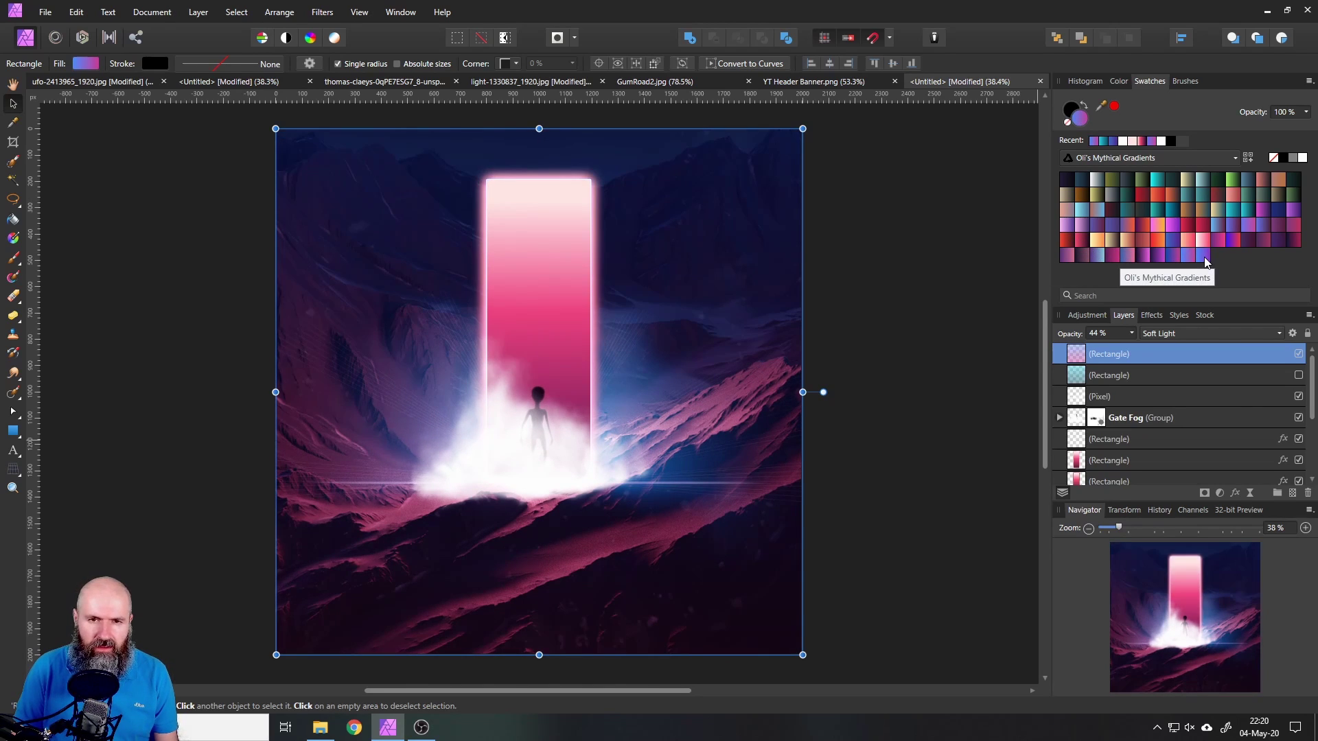
pyautogui.click(1232, 181)
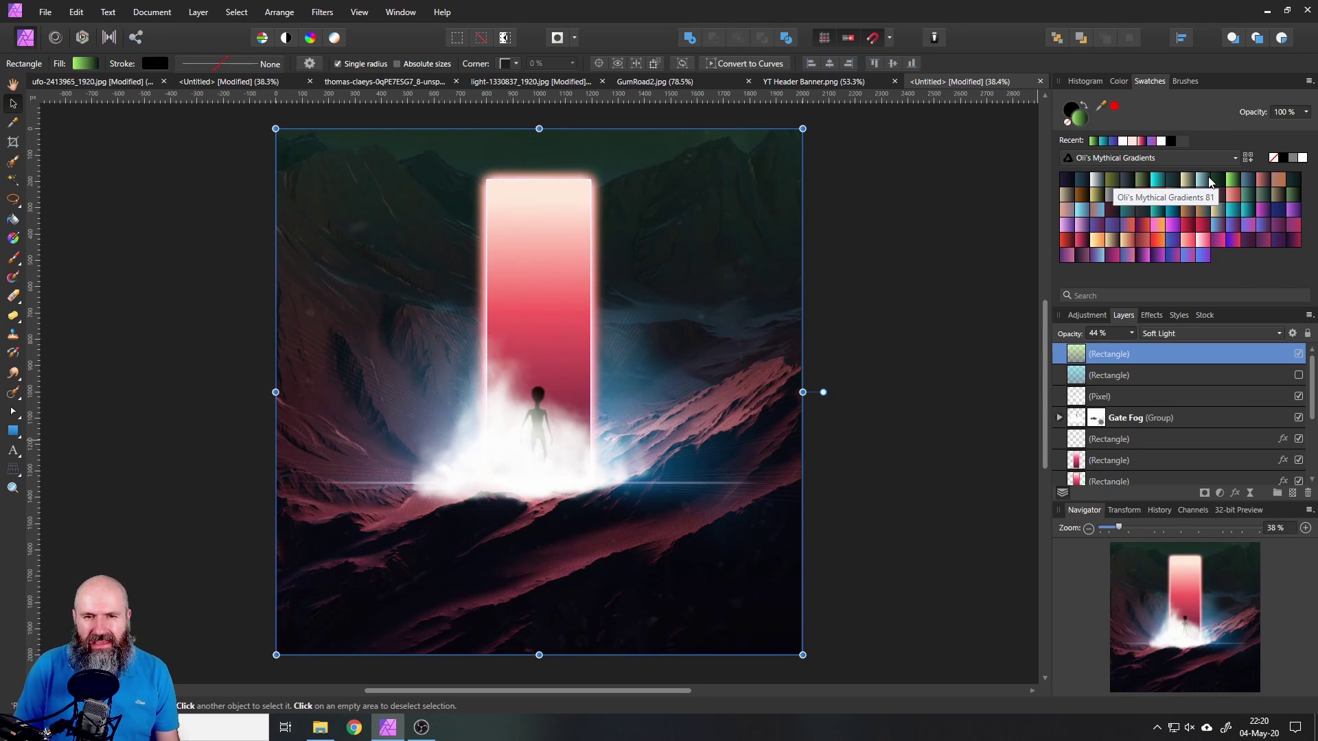
pyautogui.click(1156, 180)
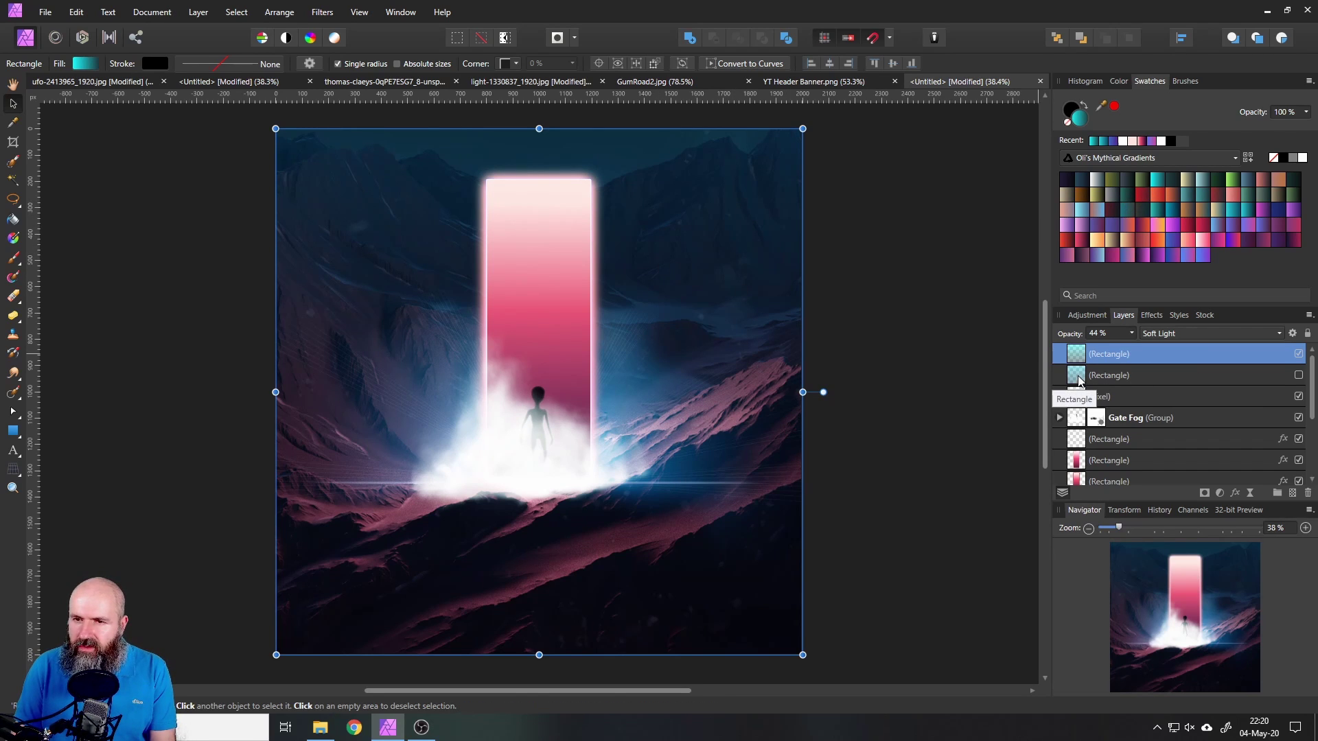
# Step: Compare the two teal gradient rectangles by switching their visibility and delete the lower one
pyautogui.click(1298, 355)
pyautogui.click(1298, 355)
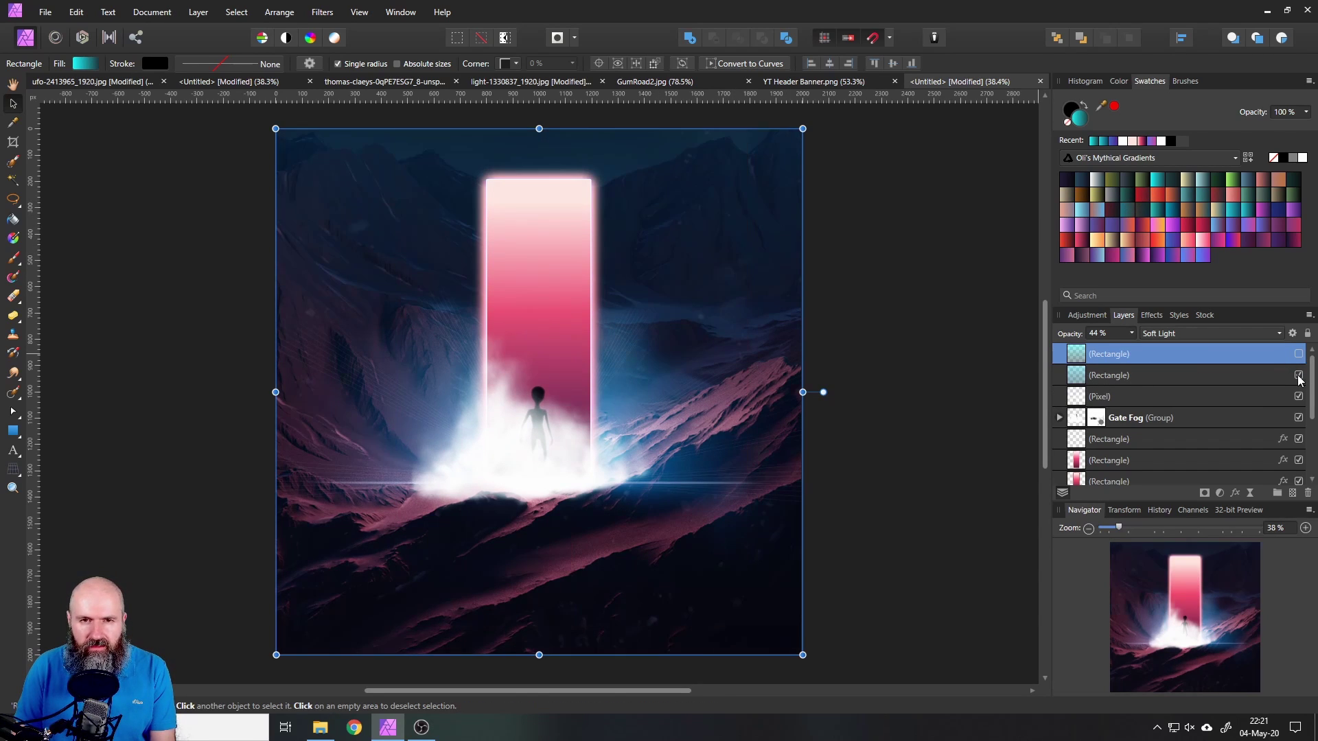
pyautogui.click(1298, 354)
pyautogui.click(1298, 355)
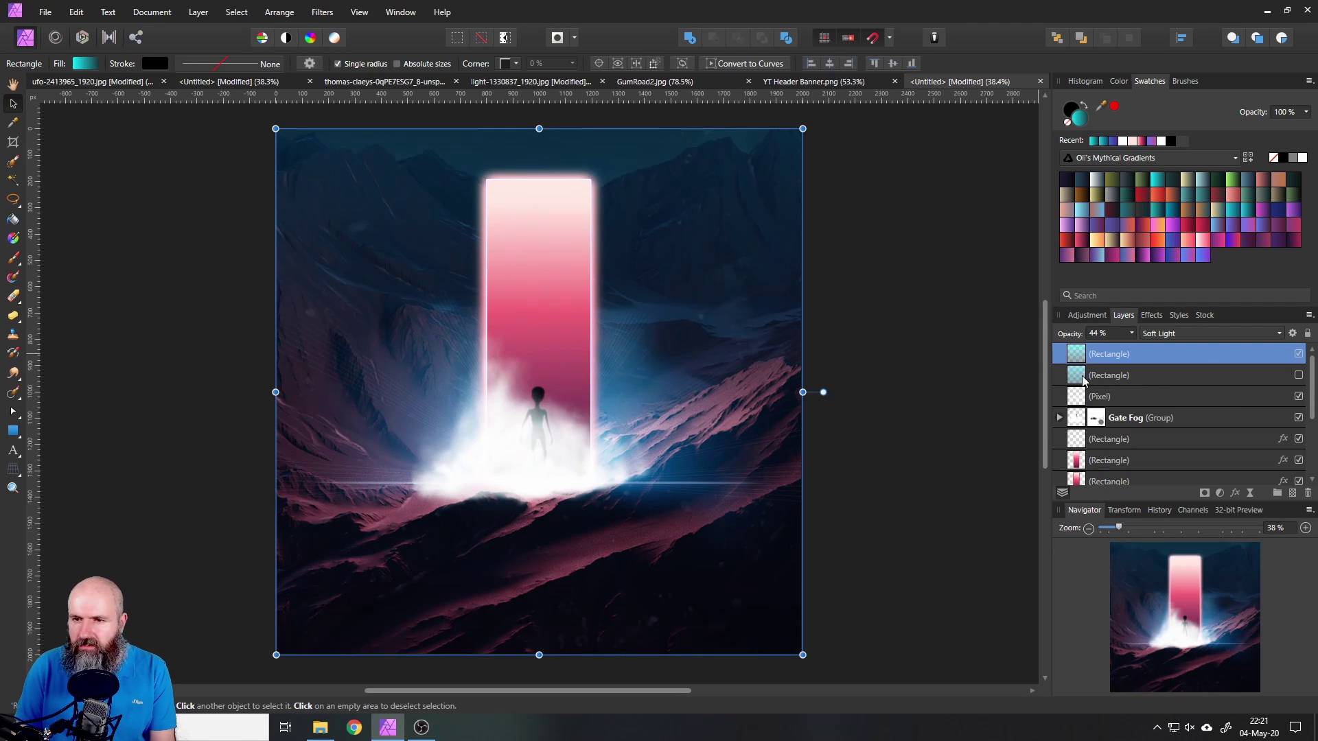
pyautogui.click(1086, 378)
pyautogui.click(1307, 494)
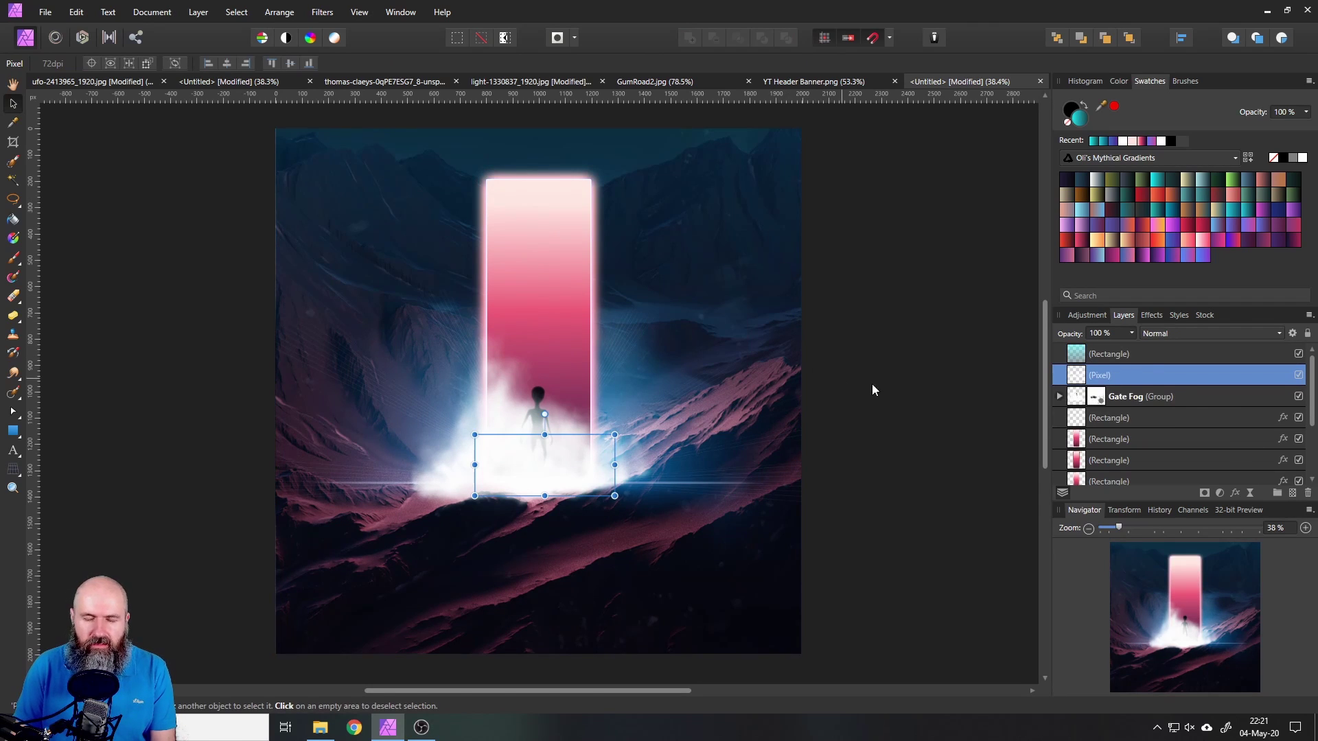
pyautogui.click(917, 388)
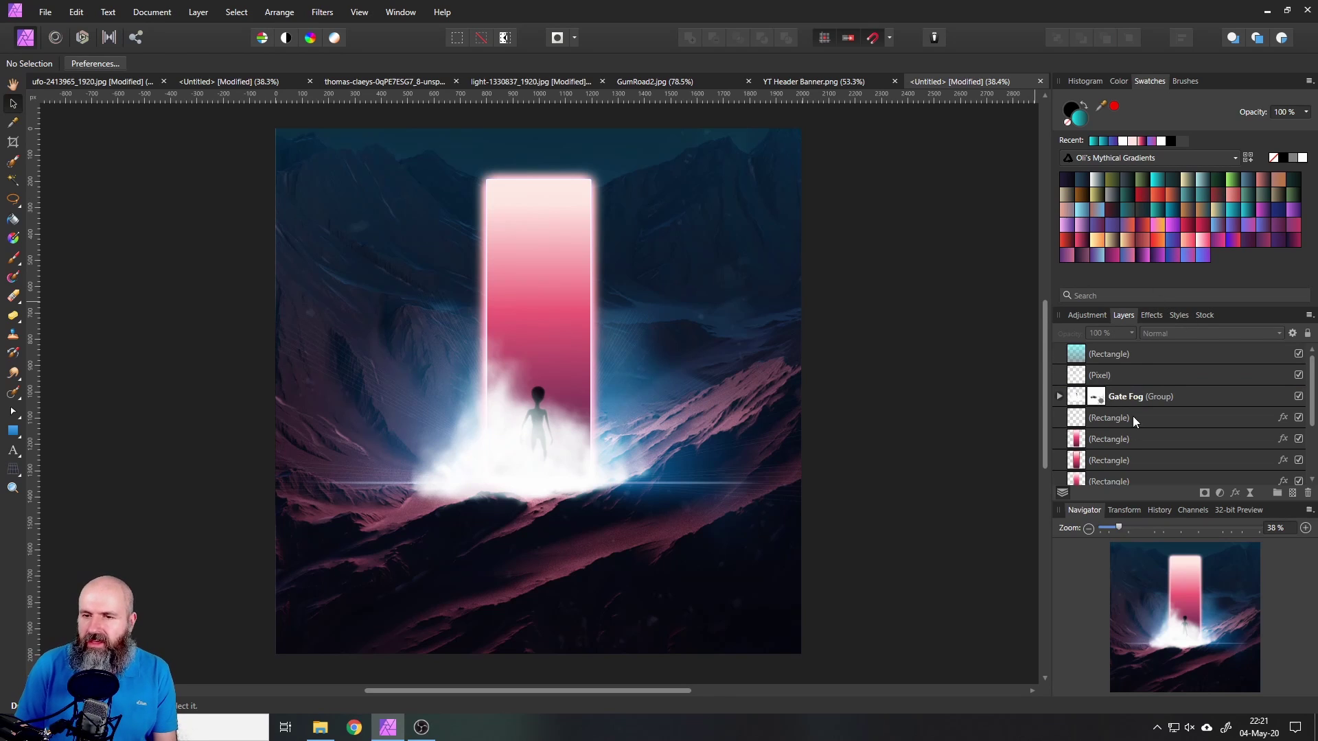
# Step: Add a Curves adjustment layer directly above the mountain Background layer at the bottom of the stack
pyautogui.scroll(-3, 1121, 427)
pyautogui.click(1086, 462)
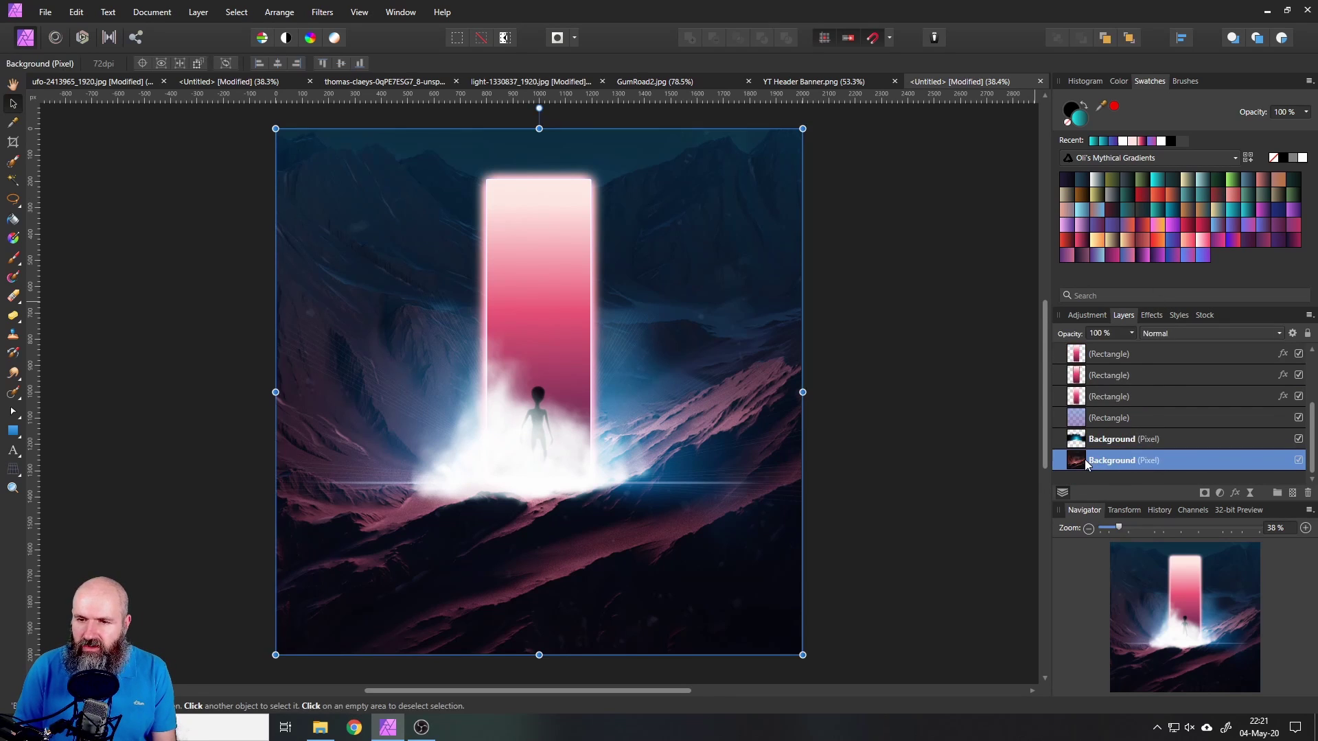
pyautogui.click(1220, 495)
pyautogui.click(1220, 494)
pyautogui.click(1220, 494)
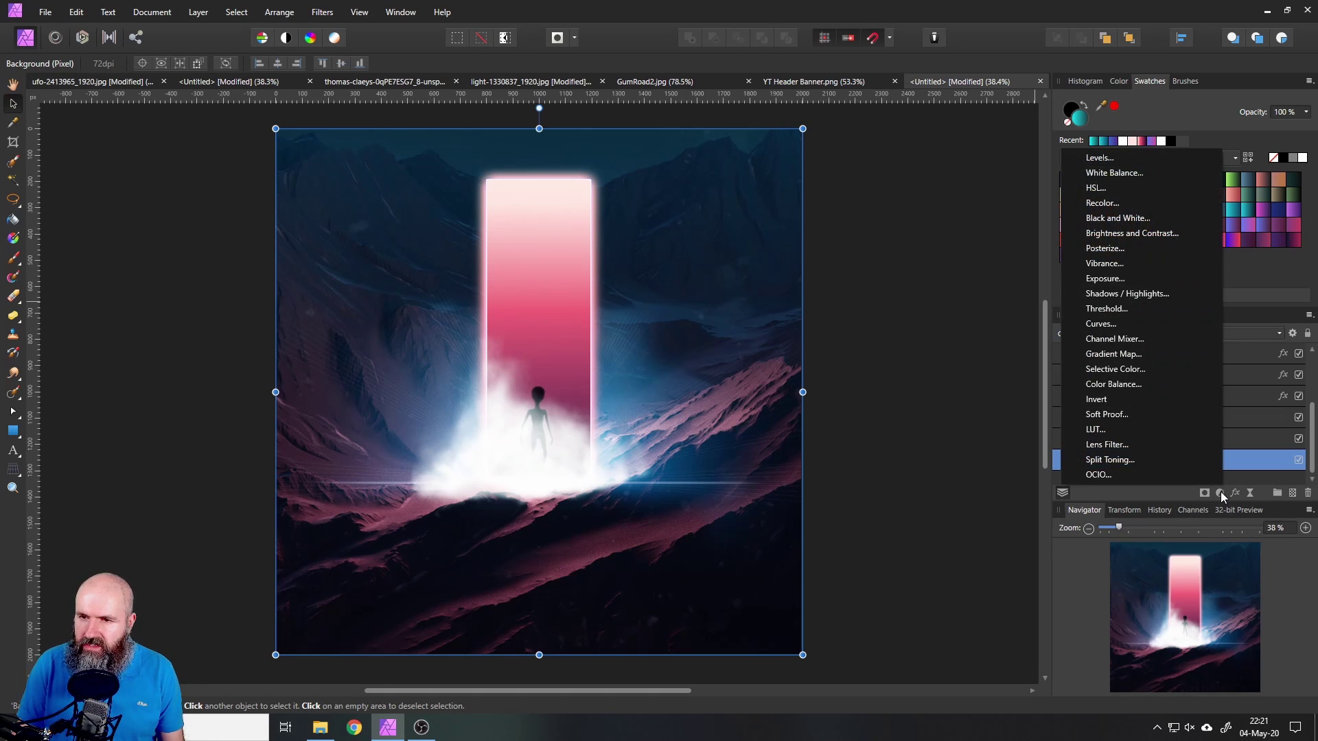
pyautogui.click(1142, 327)
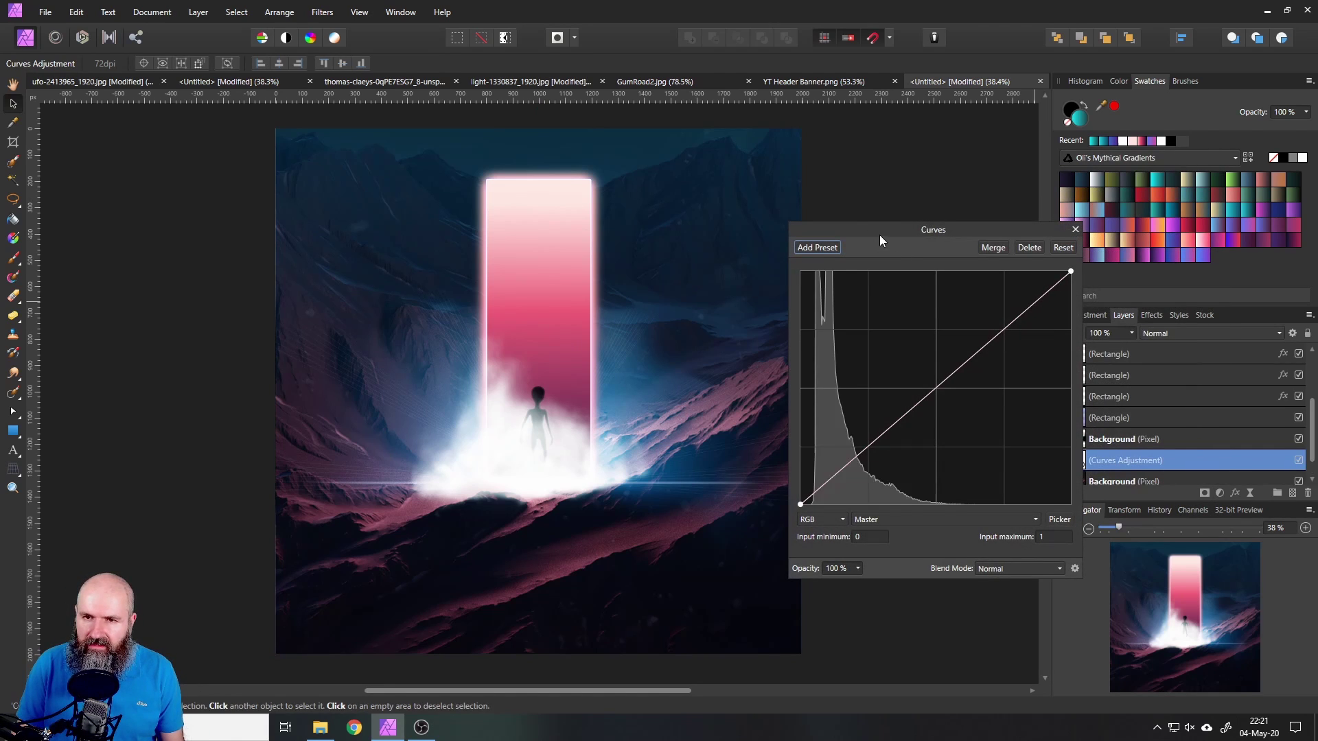
pyautogui.moveTo(880, 235)
pyautogui.mouseDown()
pyautogui.moveTo(891, 224)
pyautogui.moveTo(849, 226)
pyautogui.moveTo(863, 240)
pyautogui.mouseUp()
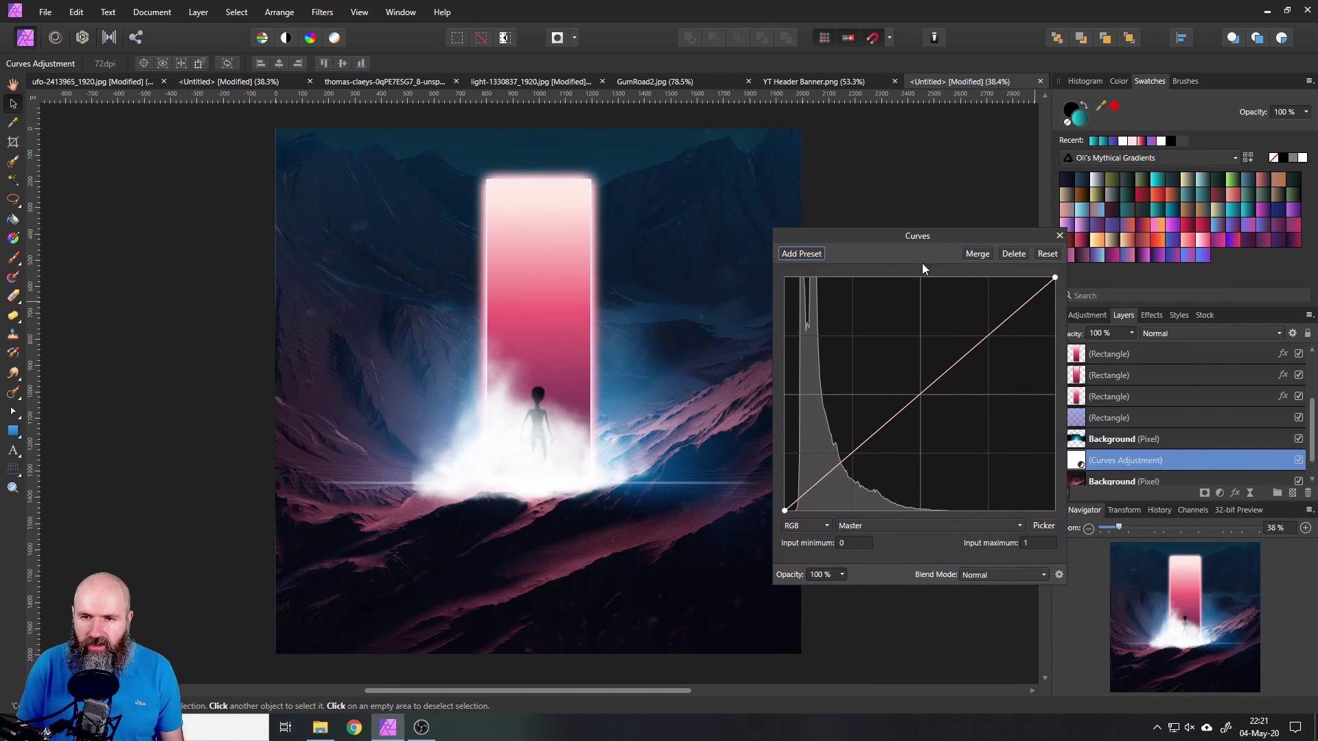
# Step: Brighten the mountain photo by pulling the Curves white point inward along the top edge and adding a midtone point on the line
pyautogui.click(1056, 278)
pyautogui.moveTo(1056, 278); pyautogui.dragTo(971, 283)
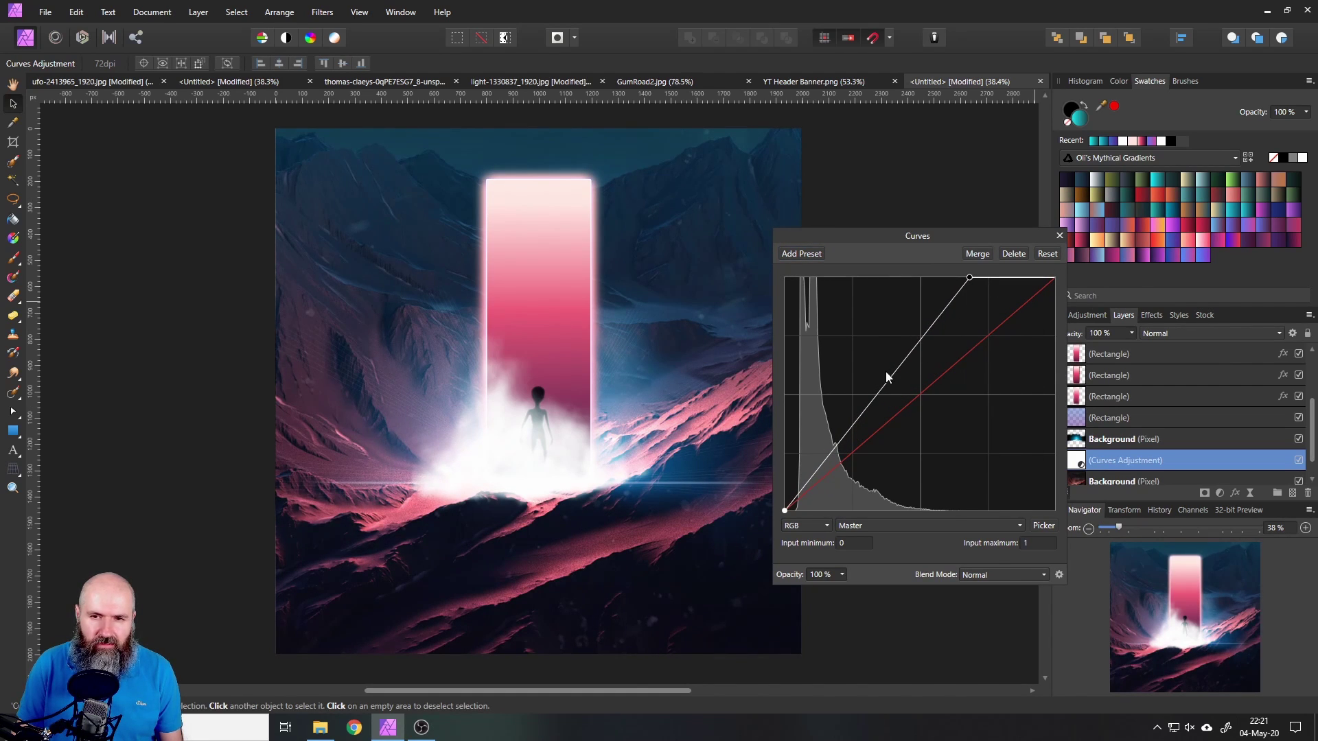
pyautogui.moveTo(874, 399)
pyautogui.mouseDown()
pyautogui.moveTo(866, 385)
pyautogui.moveTo(877, 389)
pyautogui.mouseUp()
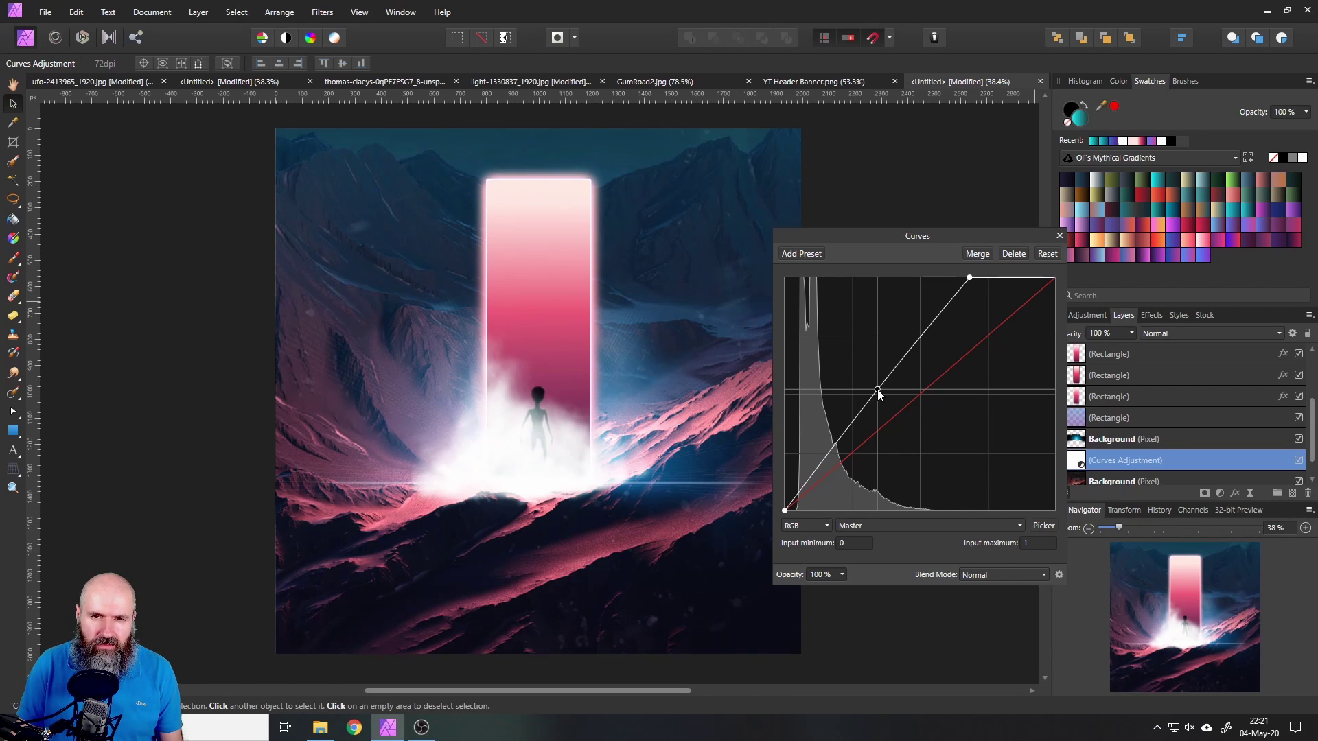
pyautogui.click(785, 511)
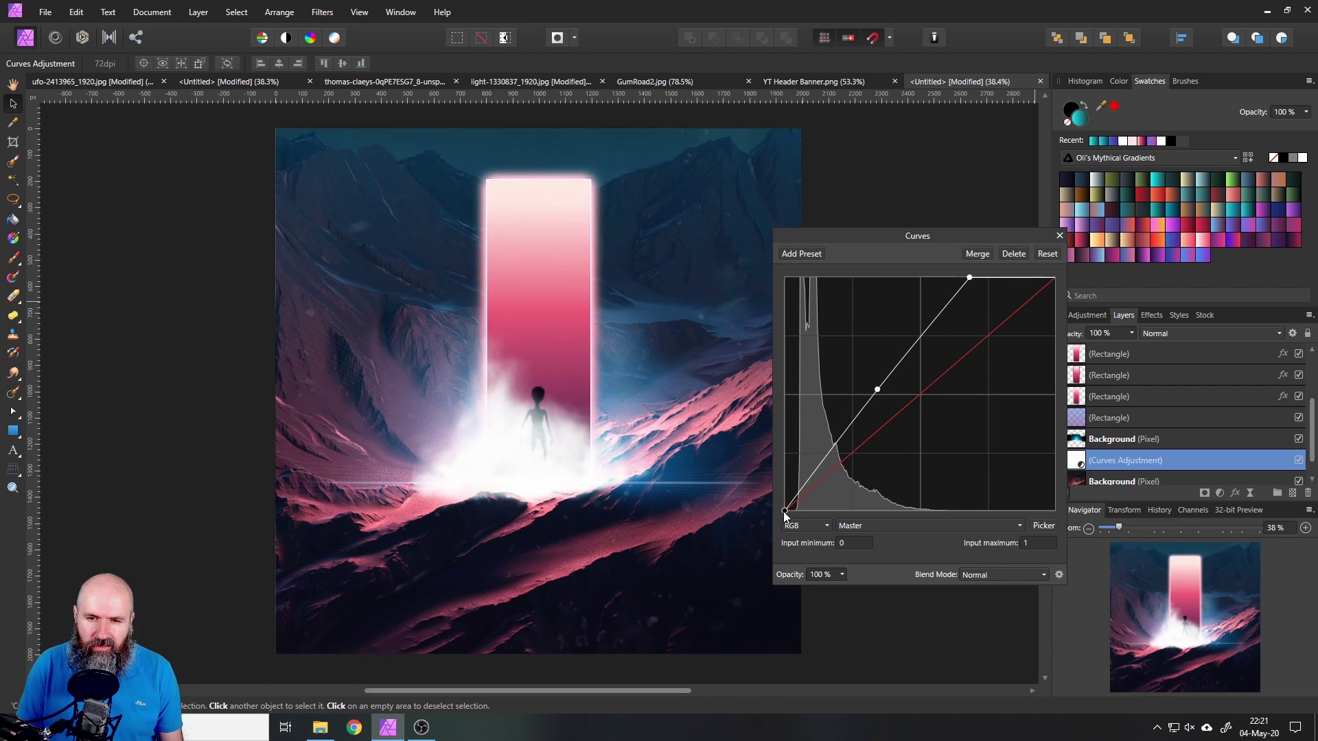
pyautogui.moveTo(785, 512); pyautogui.dragTo(786, 512)
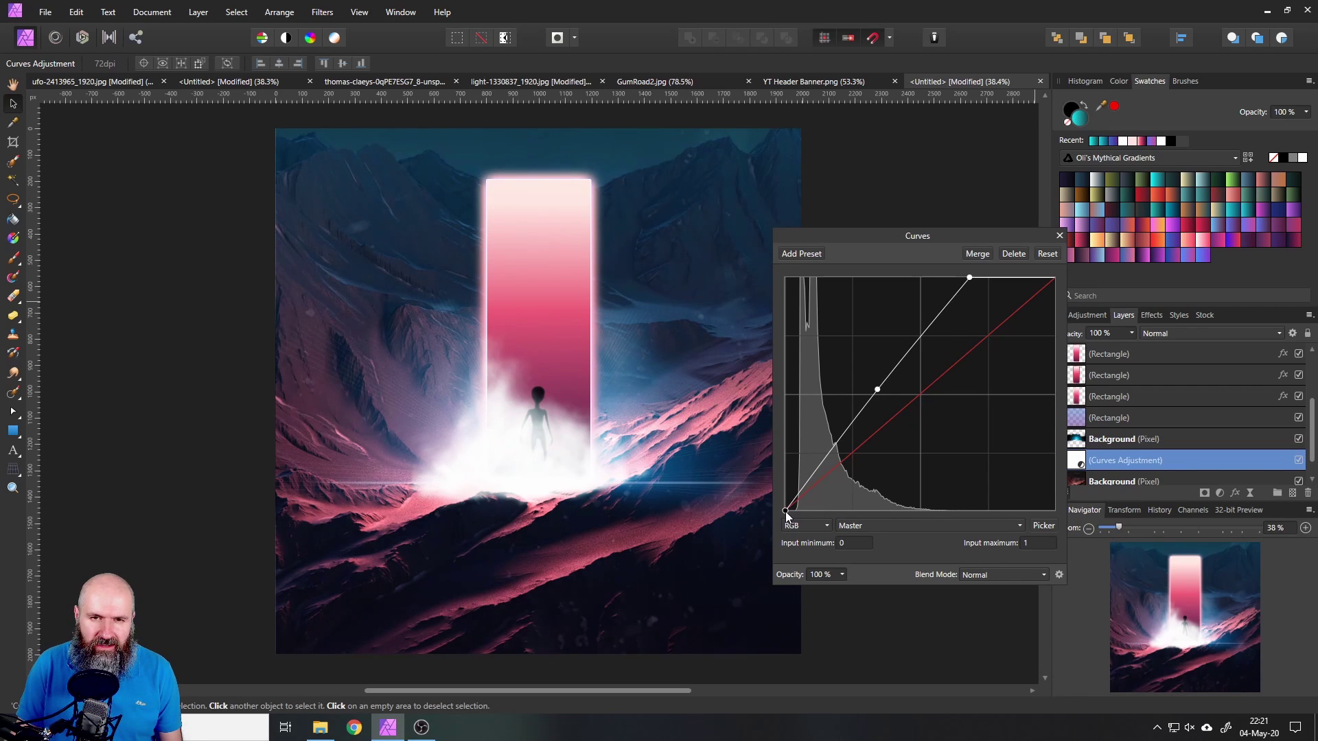
pyautogui.click(1059, 236)
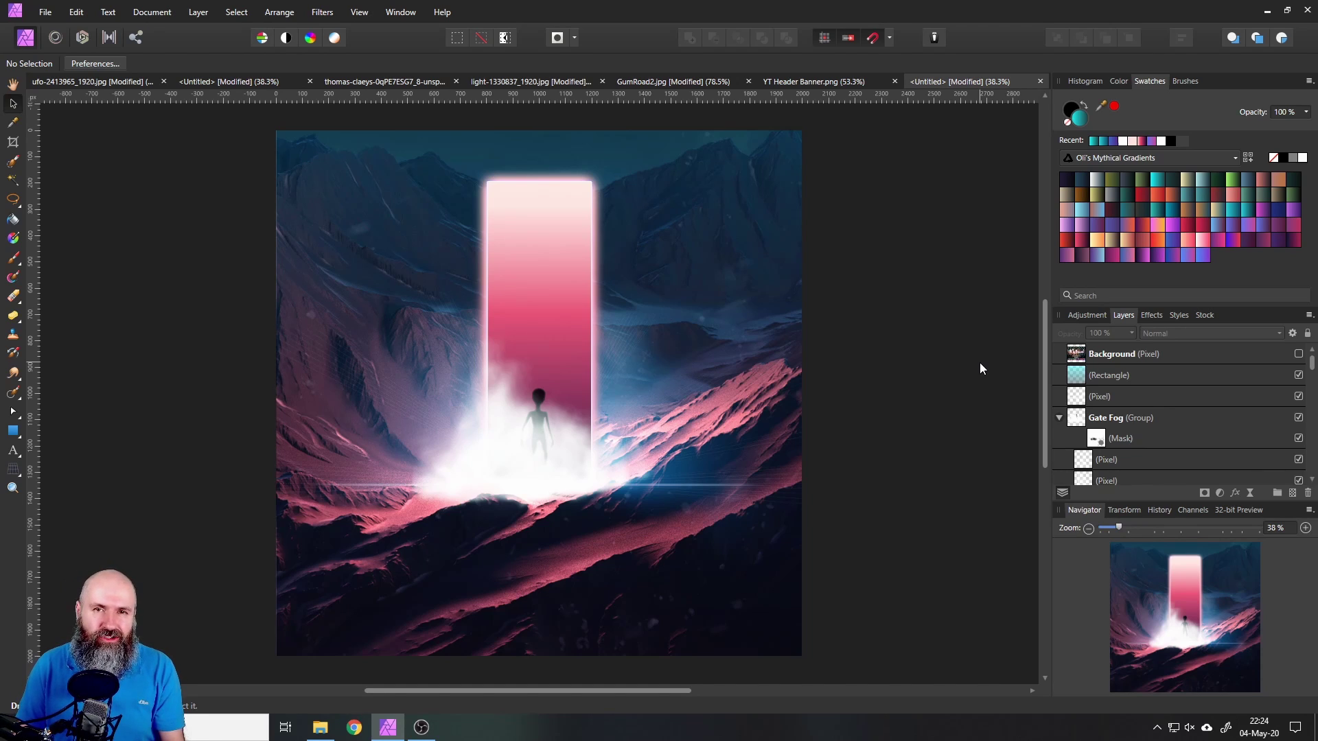
# Step: Show the hidden Background layer containing the Mythical Gradients pack image above all other layers
pyautogui.click(1298, 354)
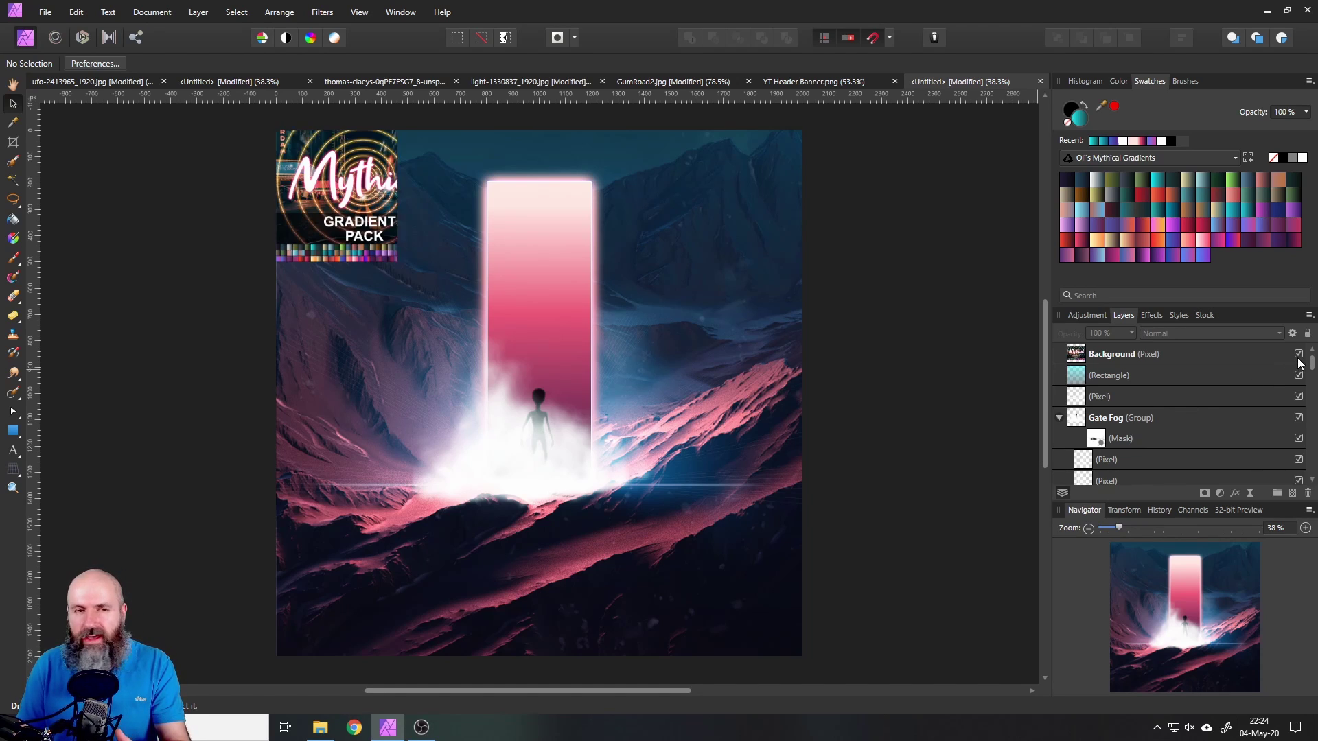